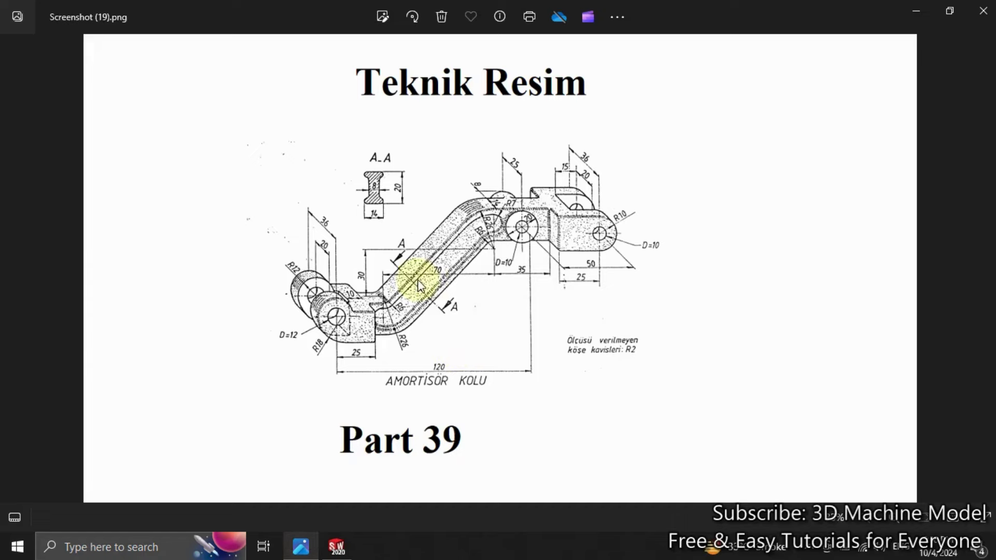
Leave the Part 39 reference drawing in Photos and bring up the empty Sketch1 in SOLIDWORKS
{"action": "left_click", "coordinate": [336, 545]}
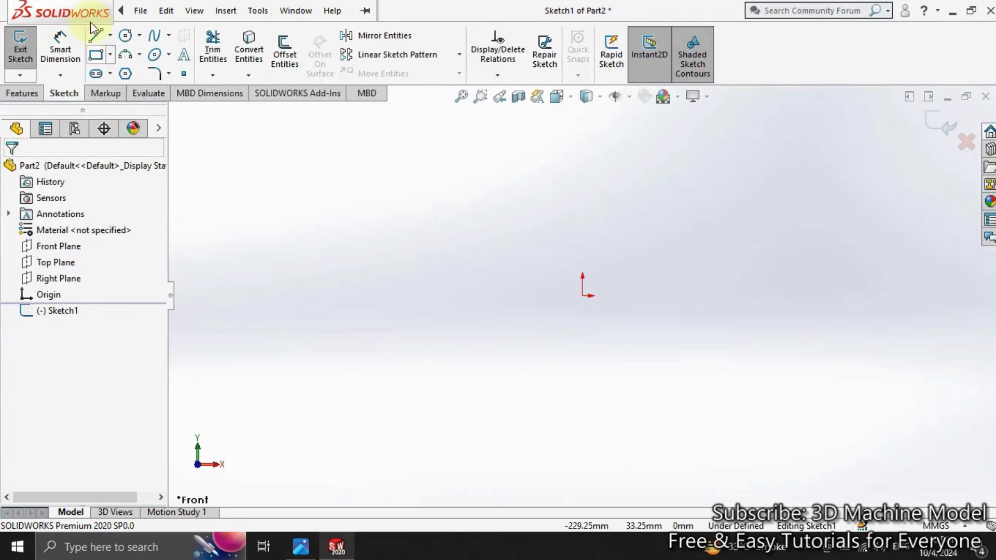
Draw the closed Z-shaped outline with lines: horizontal ends, short vertical edges and two slanted sides
{"action": "left_click", "coordinate": [95, 35]}
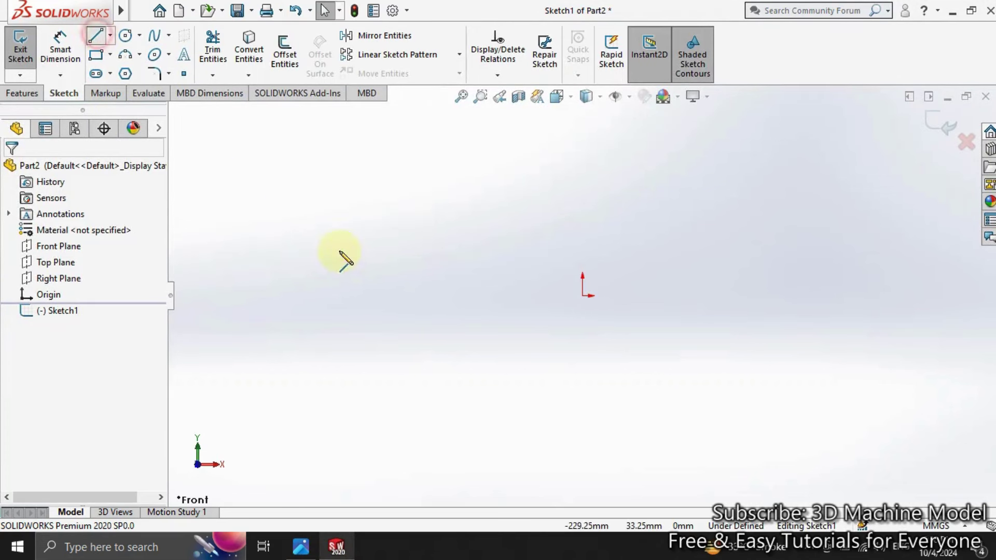
{"action": "left_click", "coordinate": [482, 296]}
{"action": "left_click", "coordinate": [549, 296]}
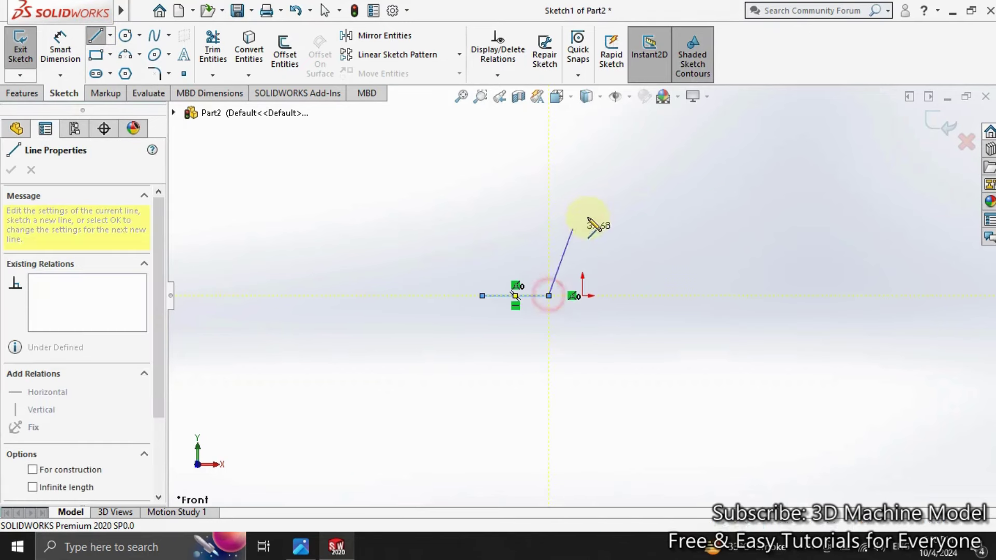
{"action": "left_click", "coordinate": [691, 145]}
{"action": "left_click", "coordinate": [772, 145]}
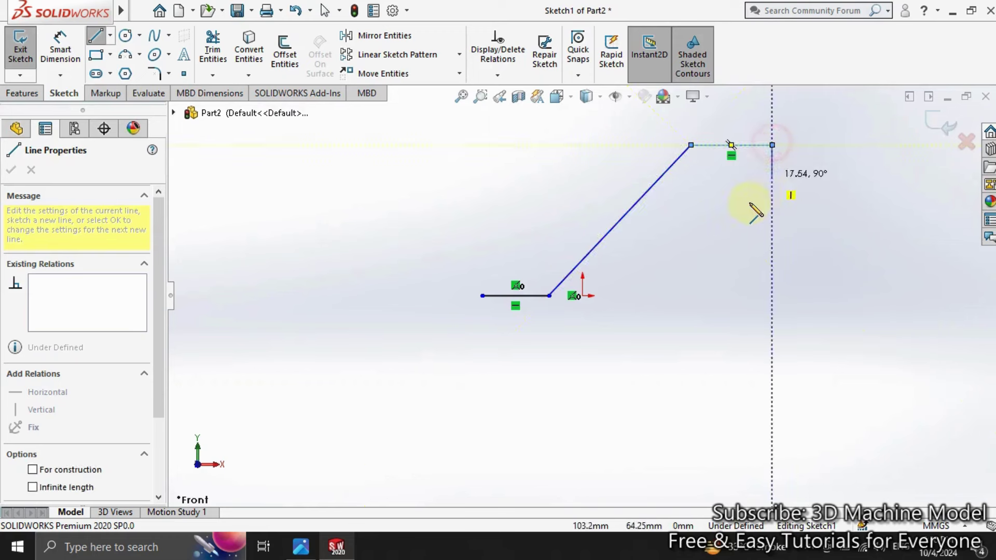
{"action": "left_click", "coordinate": [771, 183]}
{"action": "left_click", "coordinate": [691, 182]}
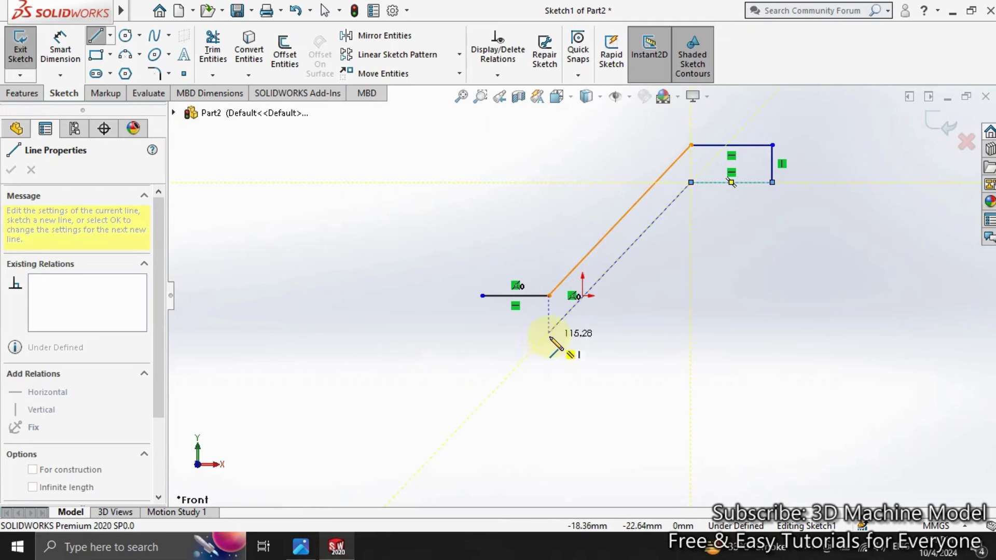
{"action": "left_click", "coordinate": [549, 333]}
{"action": "left_click", "coordinate": [483, 334]}
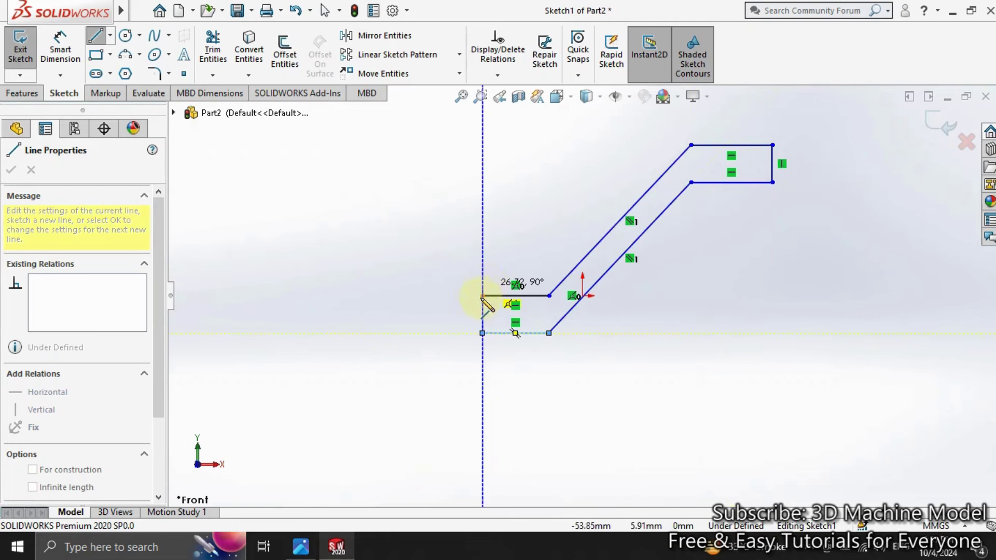
{"action": "left_click", "coordinate": [482, 295]}
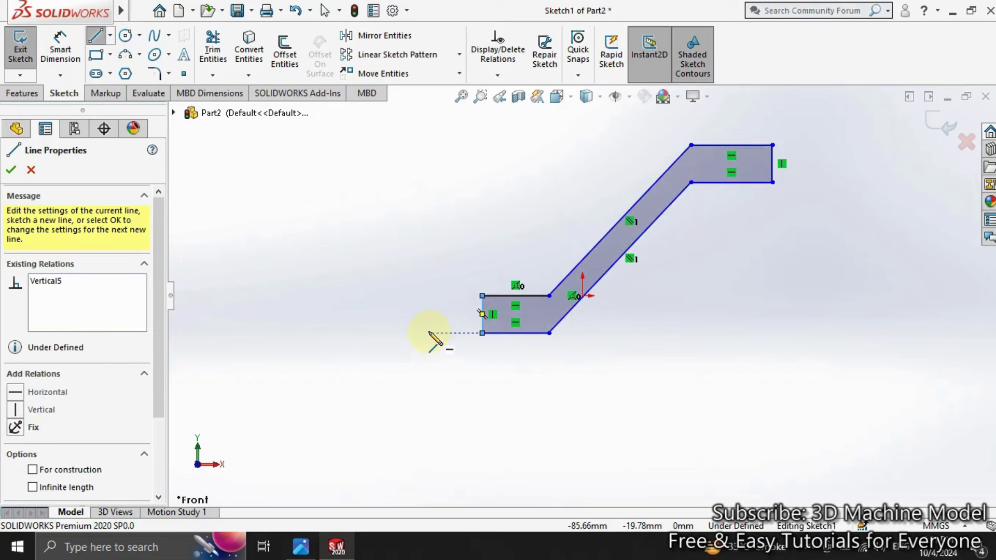
{"action": "key", "text": "Escape"}
Make the two slanted edges parallel
{"action": "left_click", "coordinate": [585, 266]}
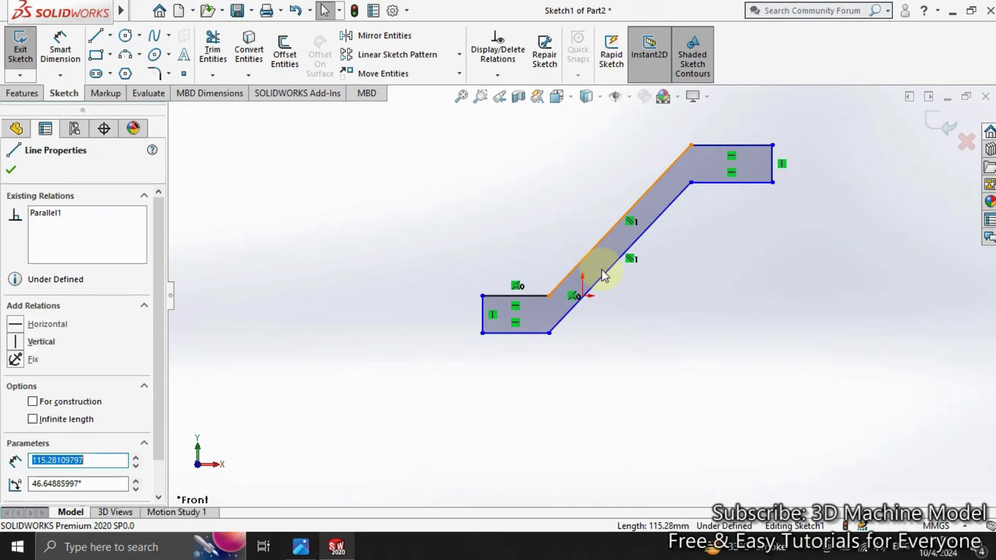
{"action": "left_click", "coordinate": [602, 278], "text": "ctrl"}
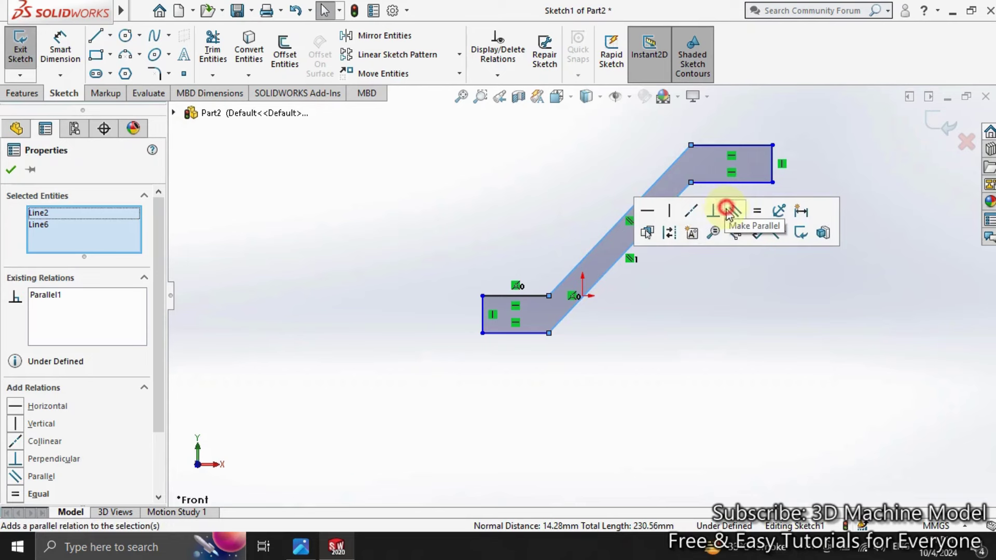
{"action": "left_click", "coordinate": [654, 332]}
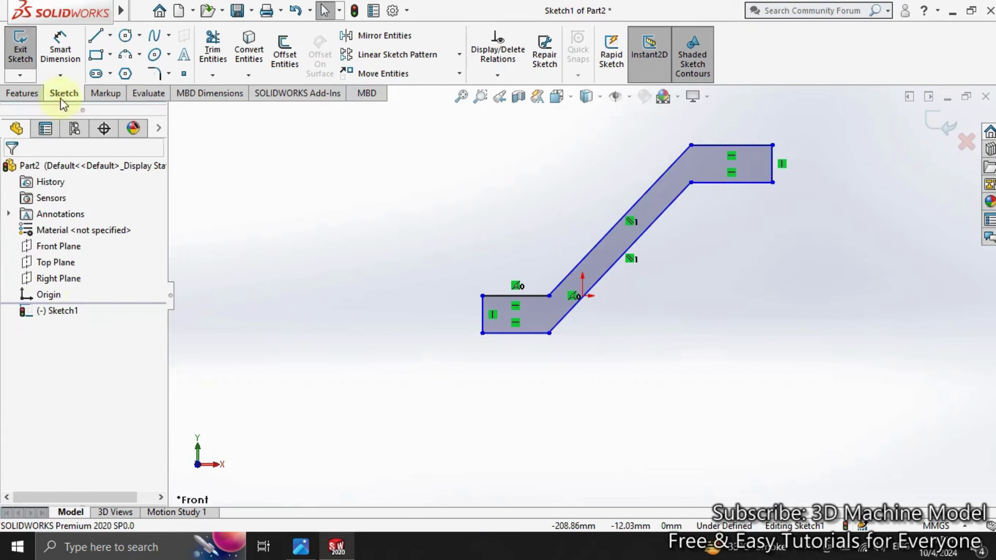
Dimension the right and left end heights and the slanted band width, each 20 mm
{"action": "left_click", "coordinate": [60, 45]}
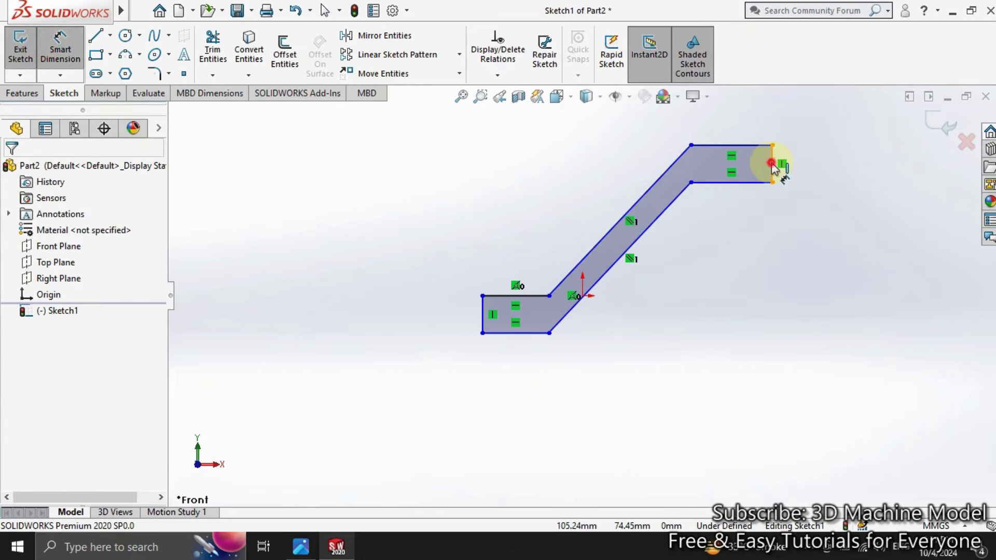
{"action": "left_click", "coordinate": [772, 164]}
{"action": "left_click", "coordinate": [829, 266]}
{"action": "type", "text": "20"}
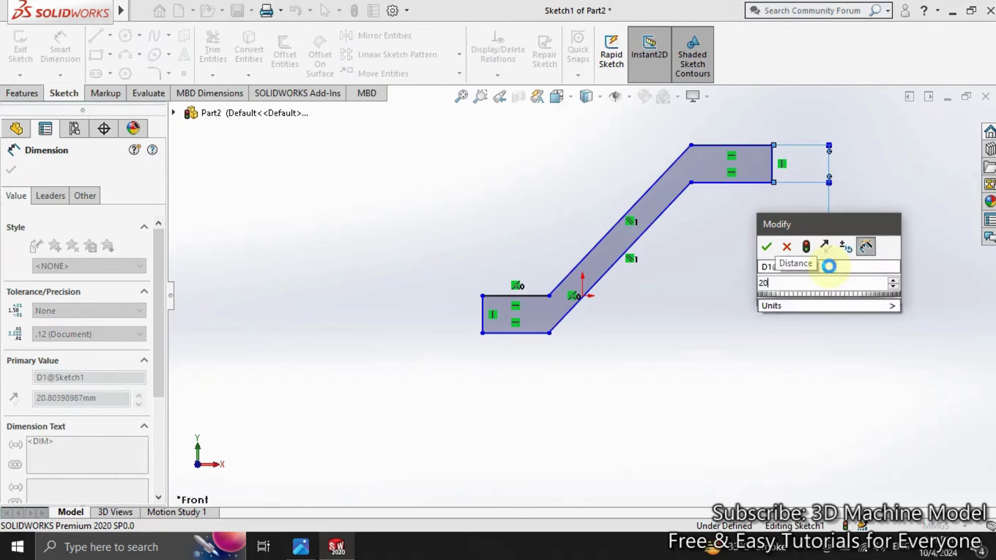
{"action": "key", "text": "Return"}
{"action": "left_click", "coordinate": [488, 320]}
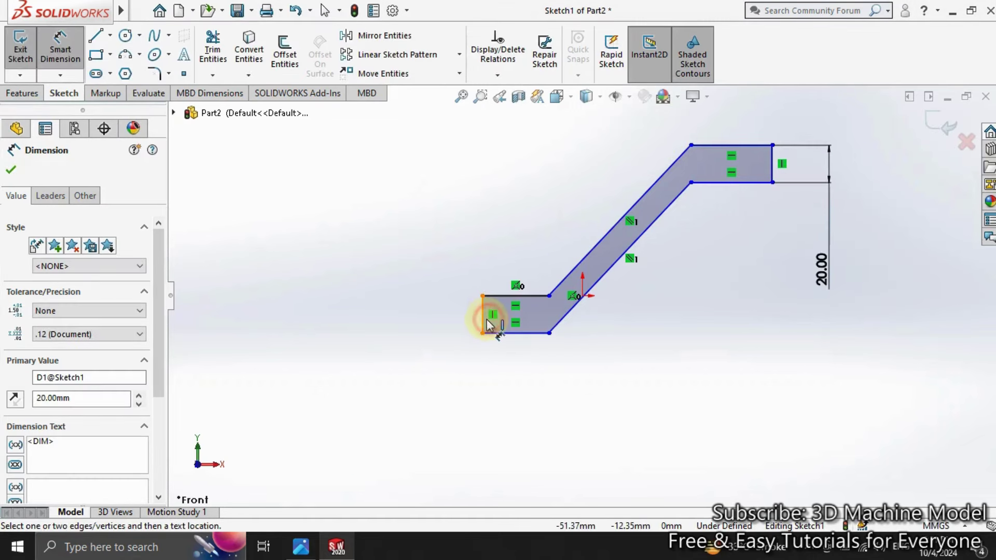
{"action": "left_click", "coordinate": [469, 410]}
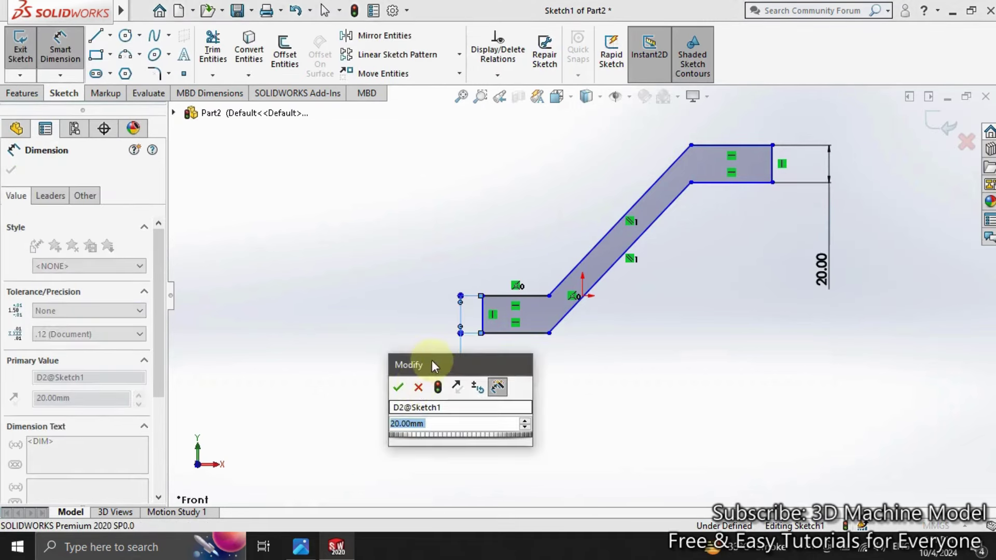
{"action": "left_click", "coordinate": [398, 387]}
{"action": "left_click", "coordinate": [573, 308]}
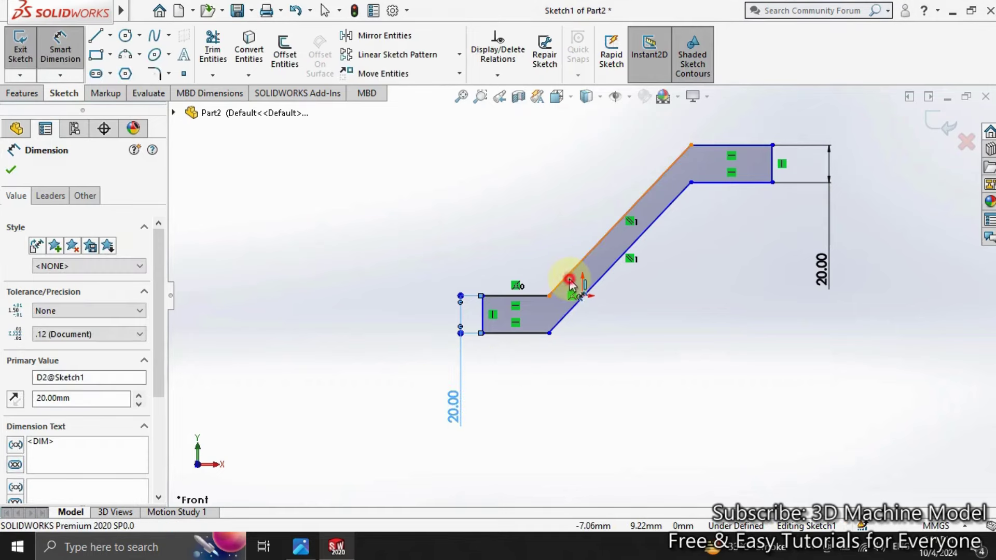
{"action": "left_click", "coordinate": [570, 312]}
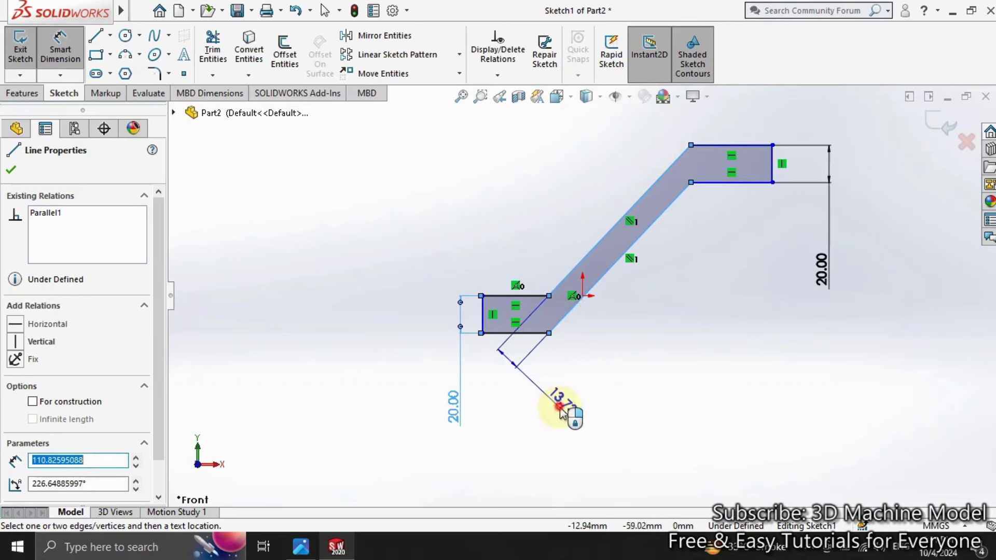
{"action": "left_click", "coordinate": [560, 412]}
{"action": "type", "text": "20"}
{"action": "key", "text": "Return"}
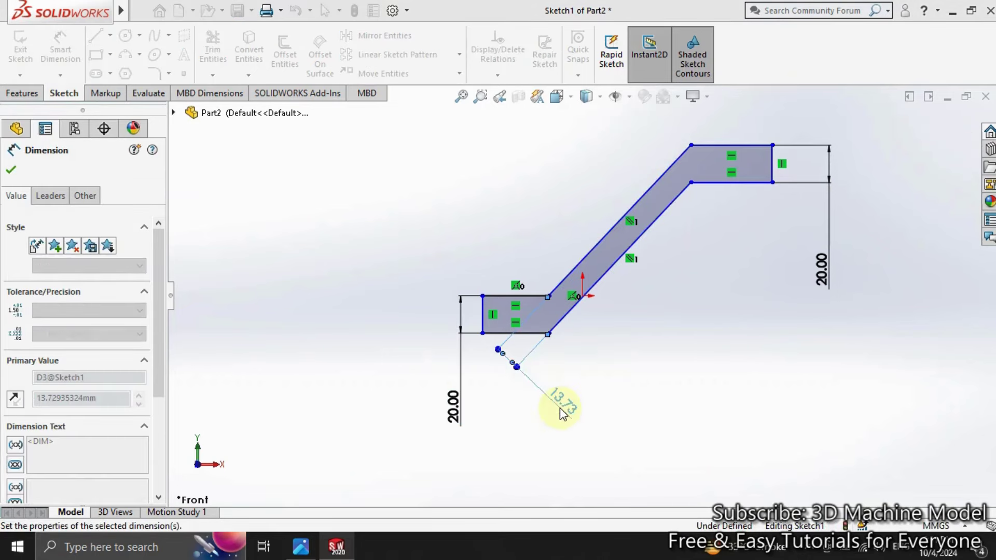
Set the vertical offset between the two levels to 56 mm and the top edge to 35 mm
{"action": "left_click", "coordinate": [715, 147]}
{"action": "left_click", "coordinate": [502, 295]}
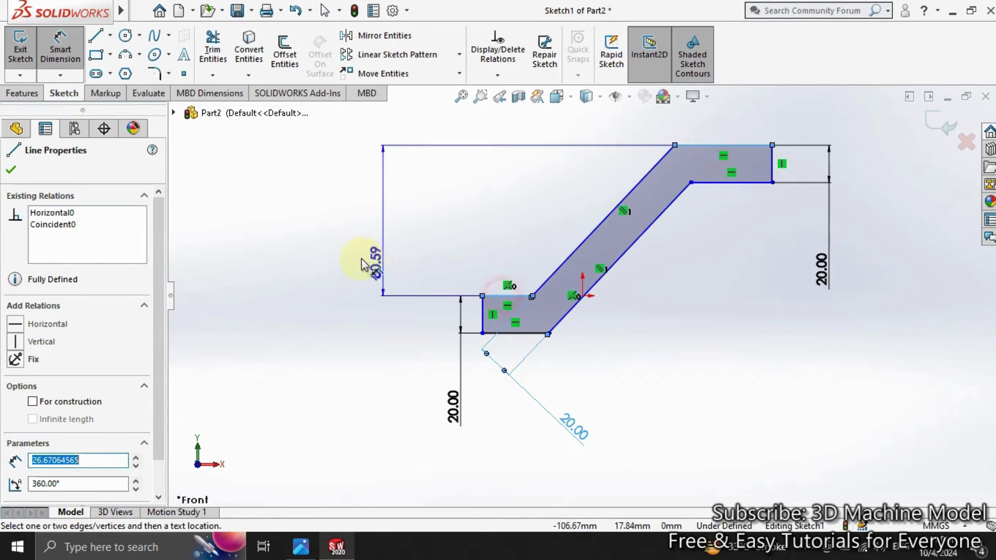
{"action": "left_click", "coordinate": [361, 263]}
{"action": "type", "text": "30"}
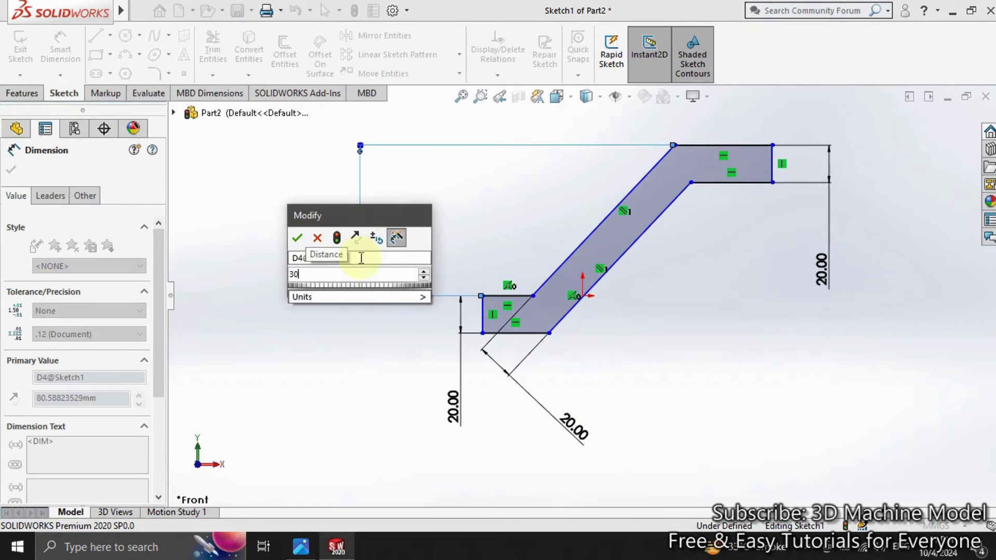
{"action": "type", "text": "+26"}
{"action": "key", "text": "Return"}
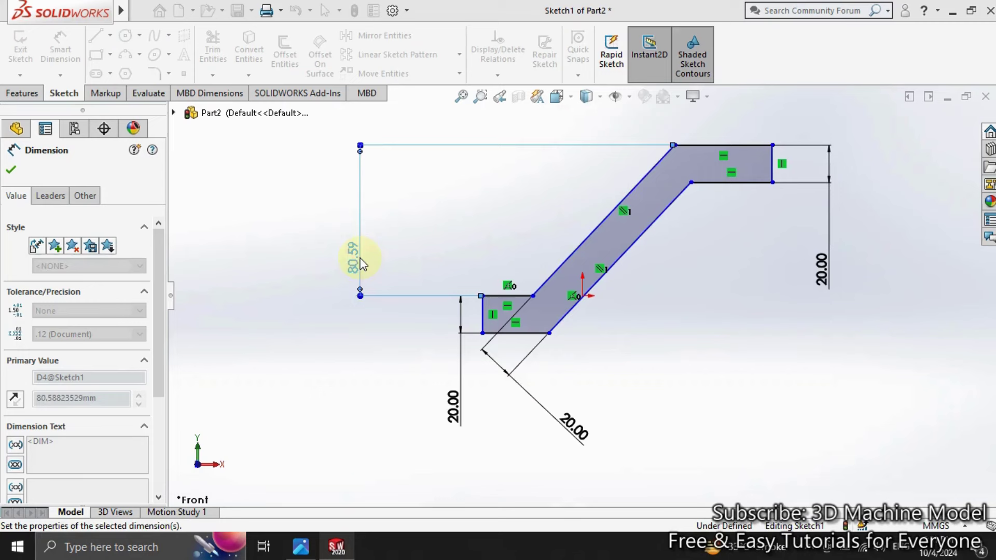
{"action": "left_click", "coordinate": [681, 201]}
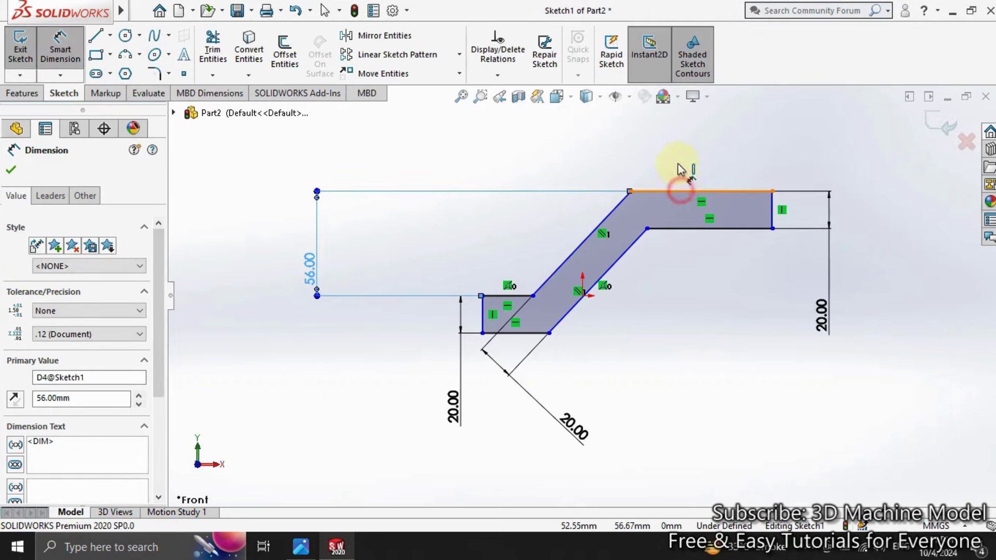
{"action": "left_click", "coordinate": [684, 150]}
{"action": "type", "text": "35"}
{"action": "key", "text": "Return"}
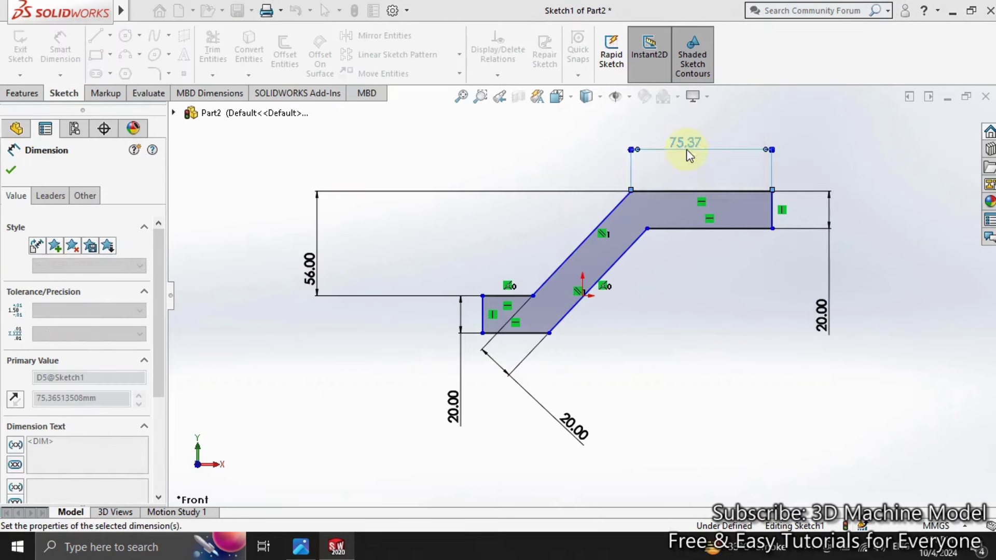
Dimension the lower step's short edge 7.50 mm and the slanted section's horizontal span 70 mm
{"action": "left_click", "coordinate": [510, 303]}
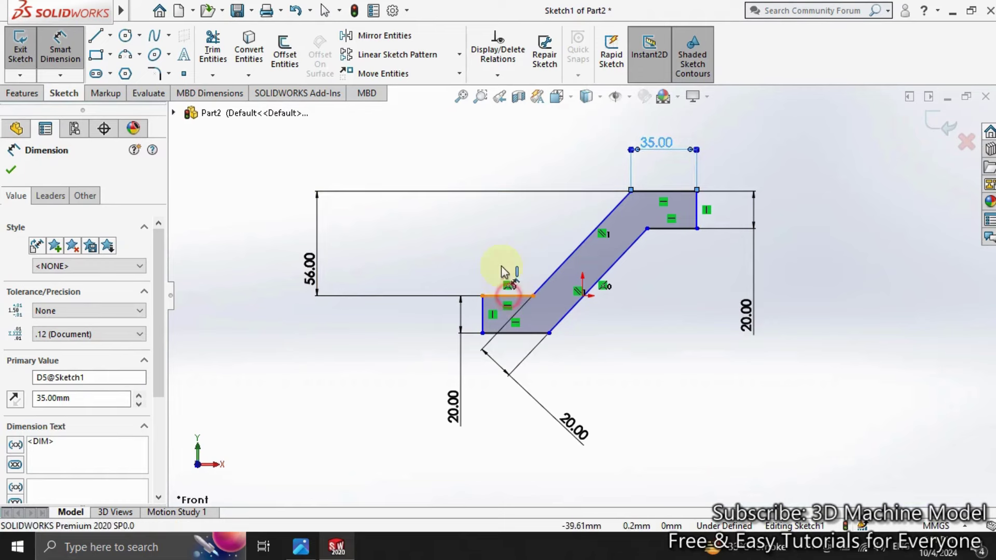
{"action": "left_click", "coordinate": [501, 250]}
{"action": "type", "text": "="}
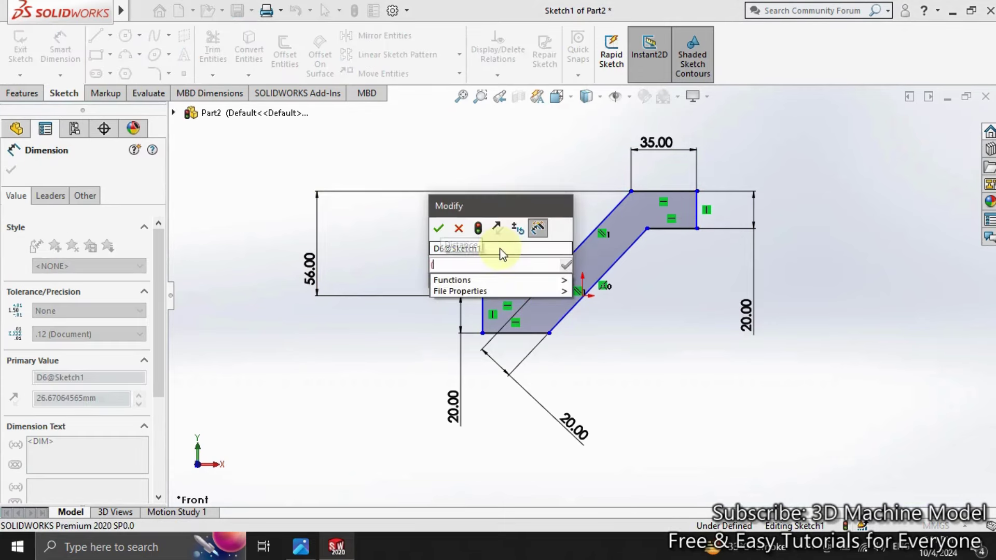
{"action": "type", "text": "35-2"}
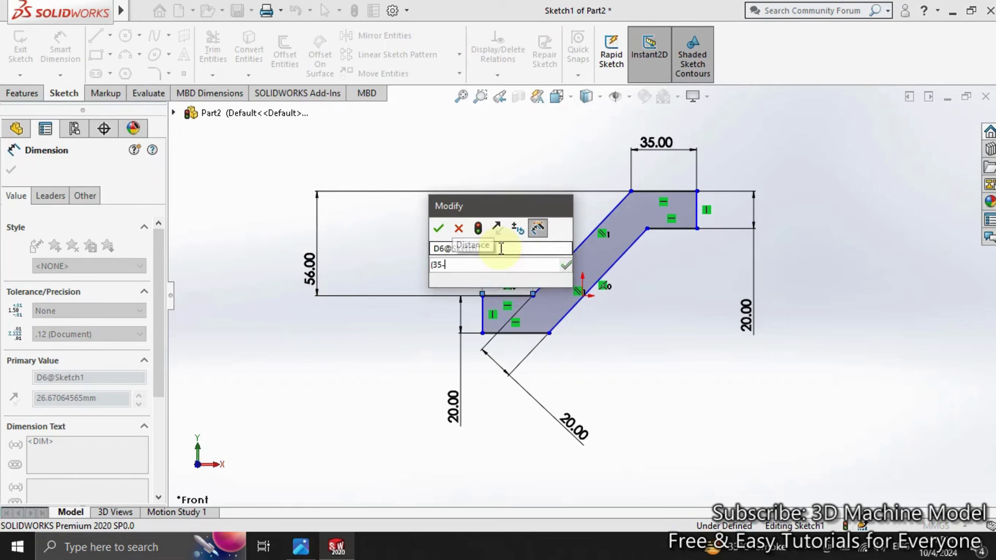
{"action": "type", "text": ")"}
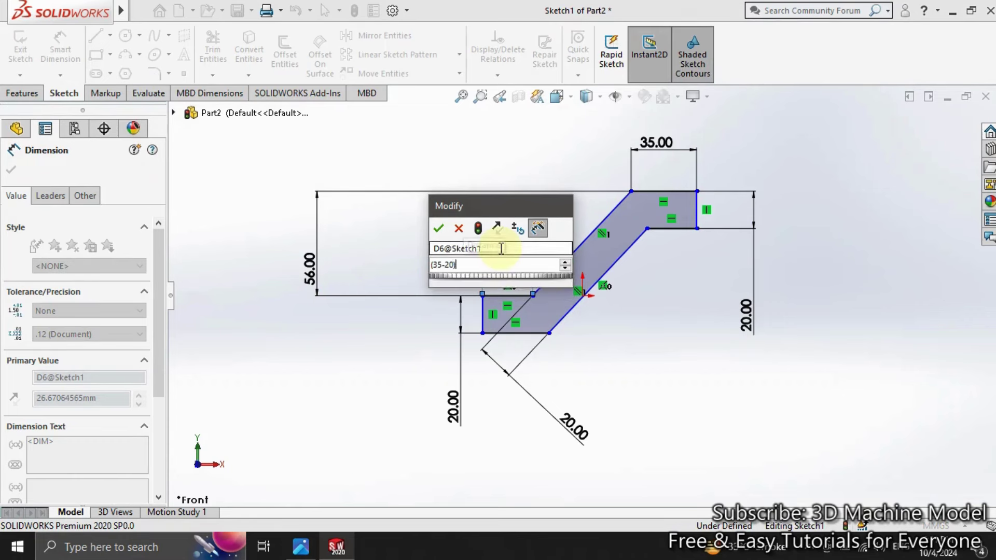
{"action": "type", "text": "/2"}
{"action": "key", "text": "Return"}
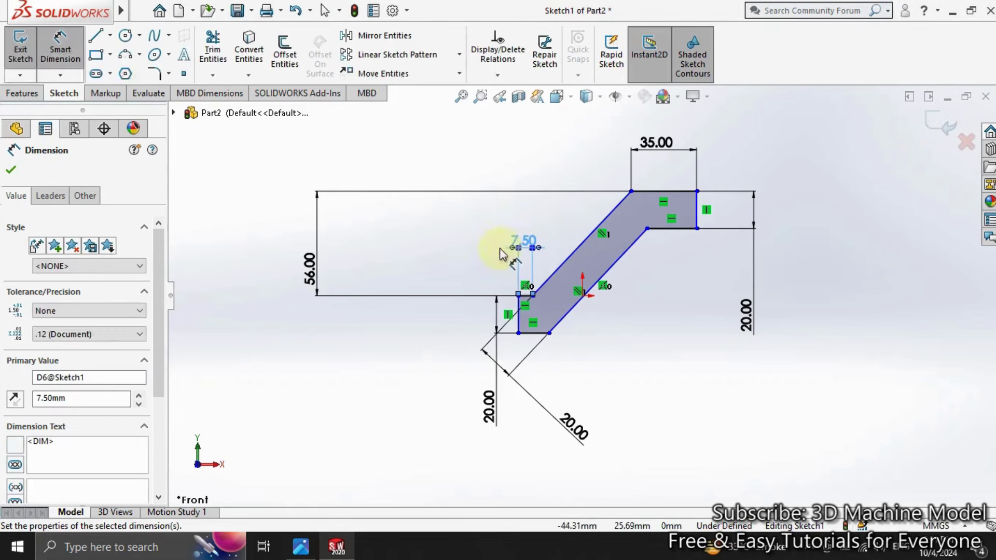
{"action": "left_click", "coordinate": [428, 302]}
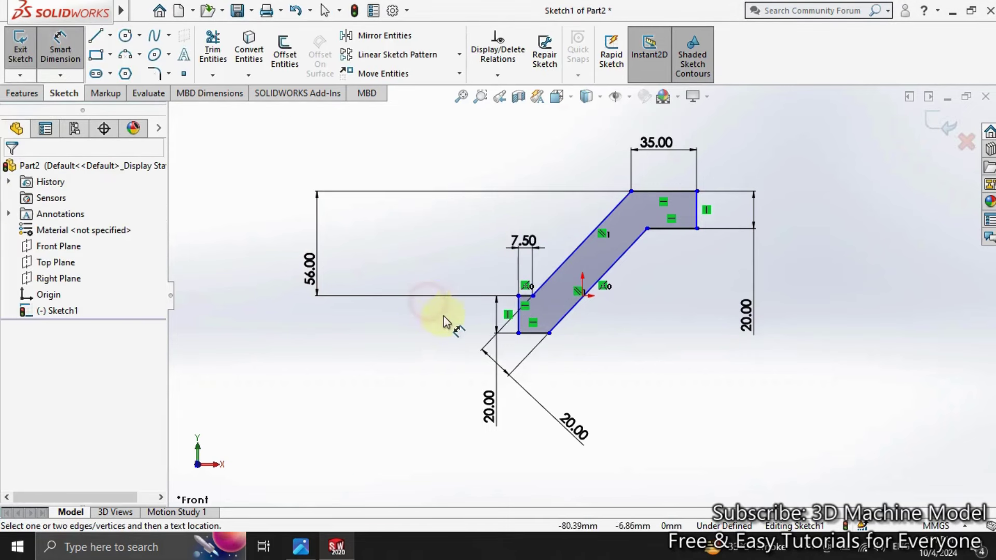
{"action": "left_click", "coordinate": [533, 296]}
{"action": "left_click", "coordinate": [630, 191]}
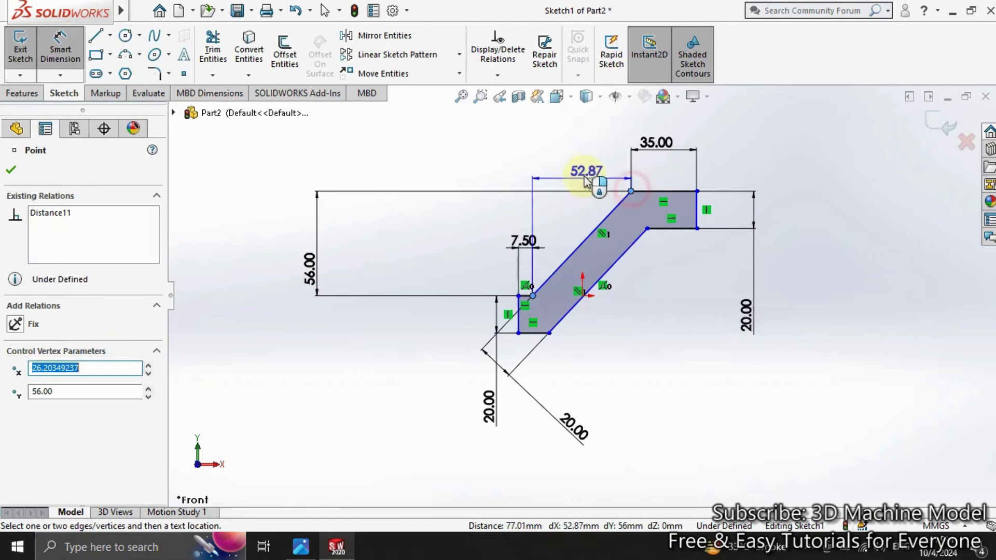
{"action": "left_click", "coordinate": [584, 176]}
{"action": "type", "text": "70"}
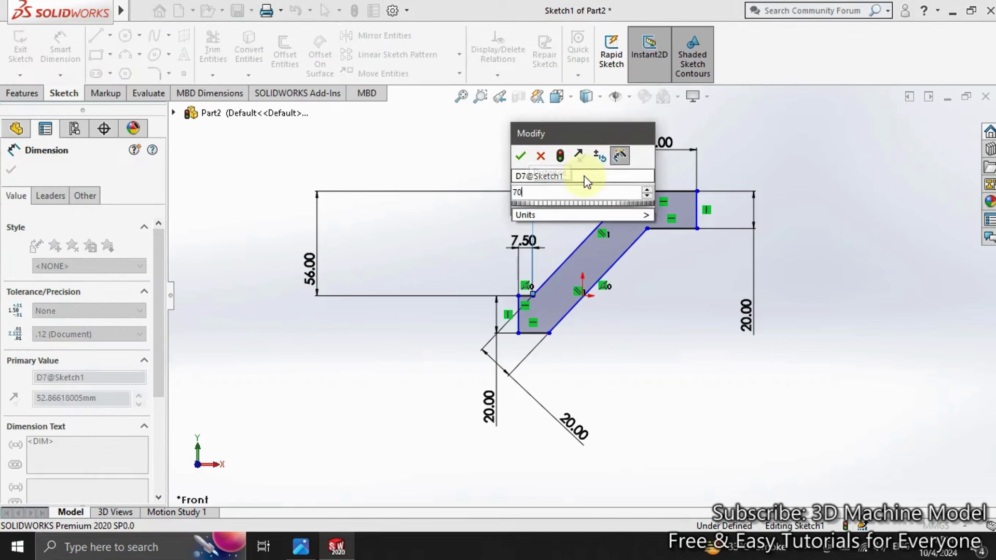
{"action": "key", "text": "Return"}
{"action": "key", "text": "Escape"}
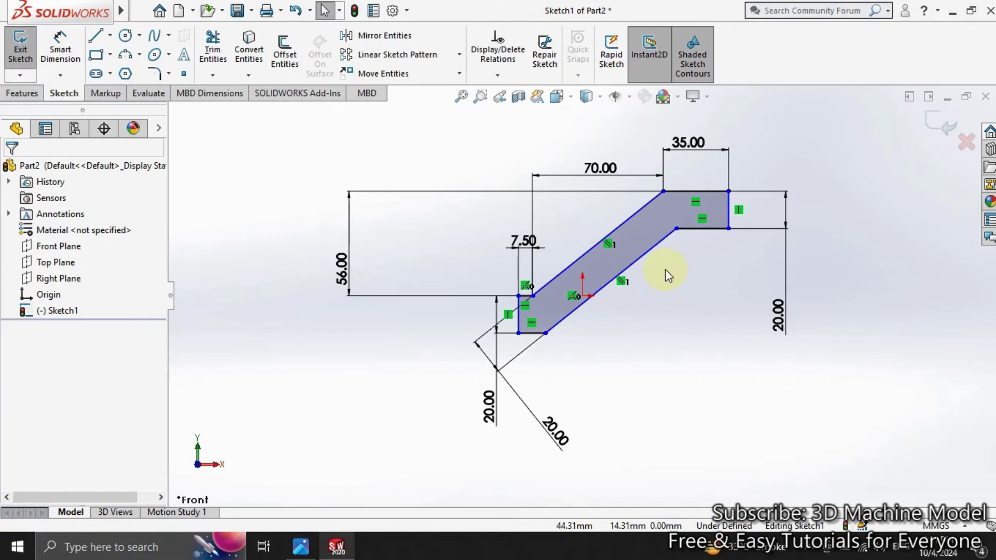
Round the two outer bend corners with 6 mm sketch fillets
{"action": "left_click", "coordinate": [169, 73]}
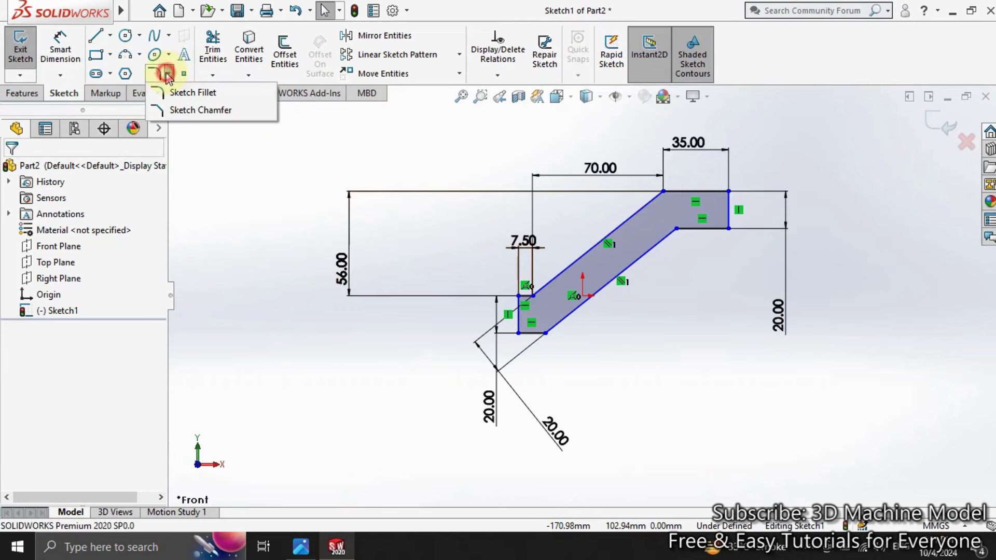
{"action": "left_click", "coordinate": [208, 92]}
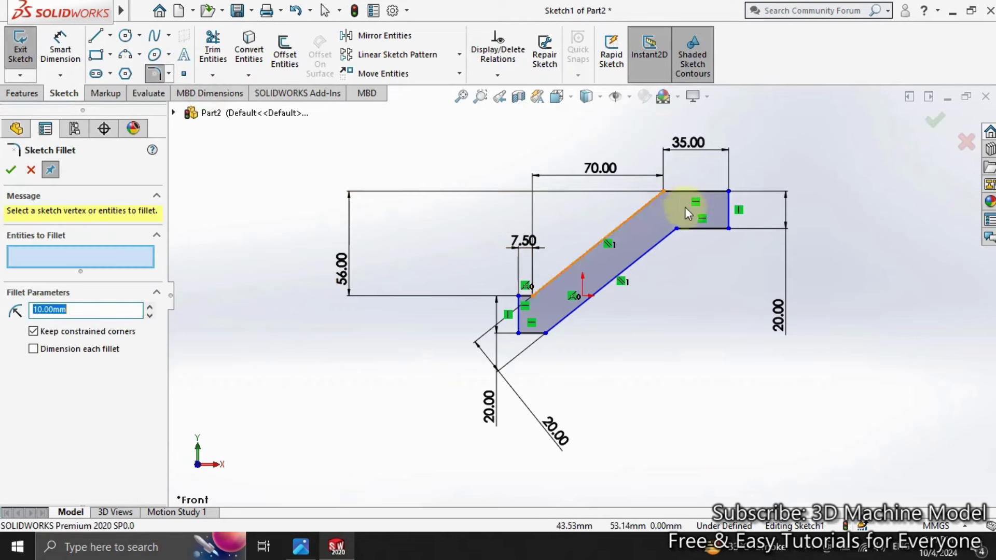
{"action": "left_click", "coordinate": [661, 193]}
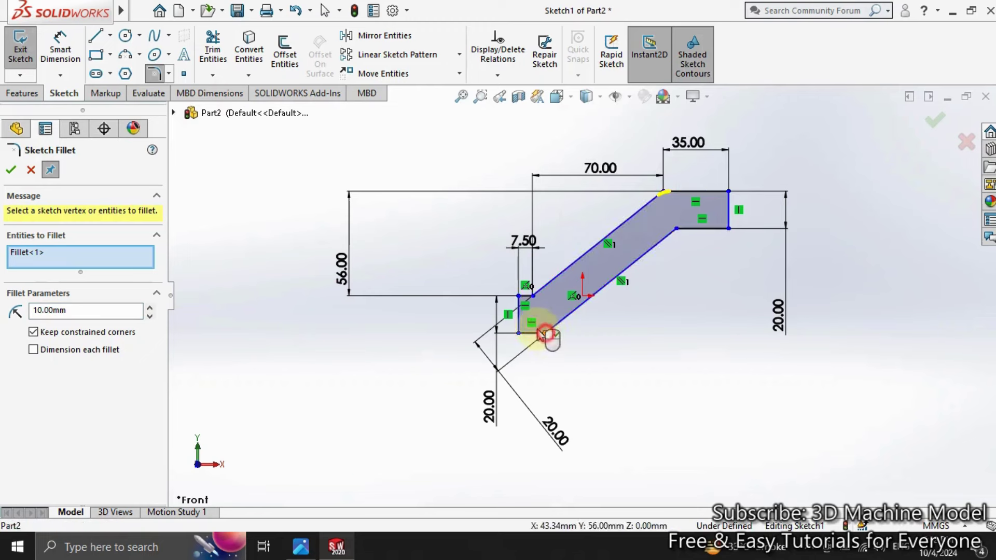
{"action": "left_click", "coordinate": [544, 333]}
{"action": "type", "text": "6"}
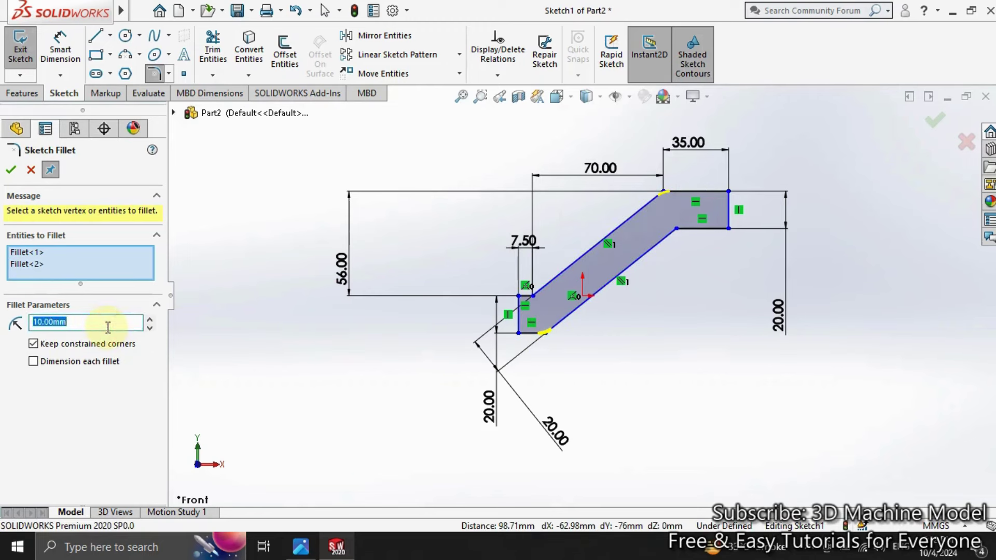
{"action": "left_click", "coordinate": [10, 171]}
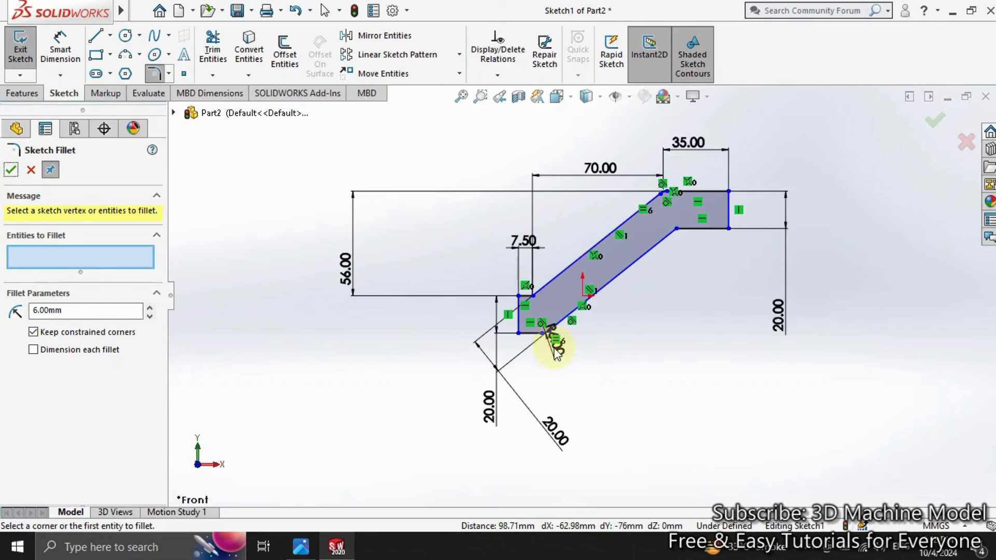
Round the two inner bend corners with 6 mm fillets and close the fillet command
{"action": "scroll", "coordinate": [555, 342], "scroll_direction": "down", "scroll_amount": 1}
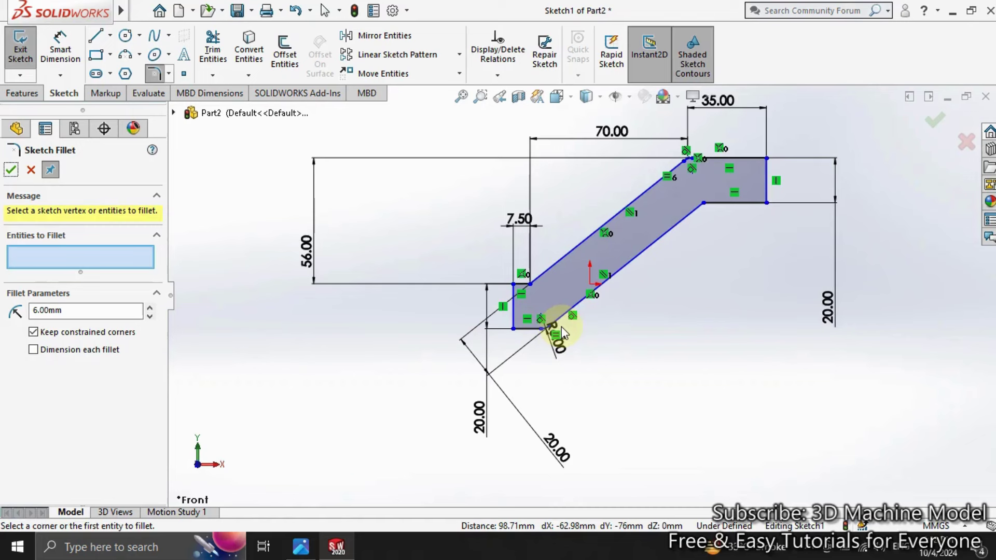
{"action": "left_click", "coordinate": [557, 347]}
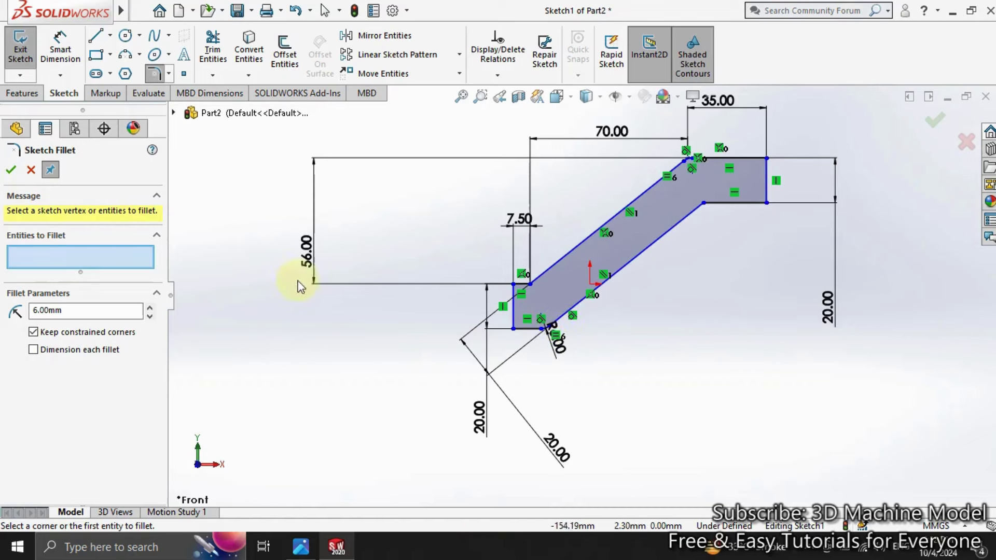
{"action": "left_click", "coordinate": [529, 284]}
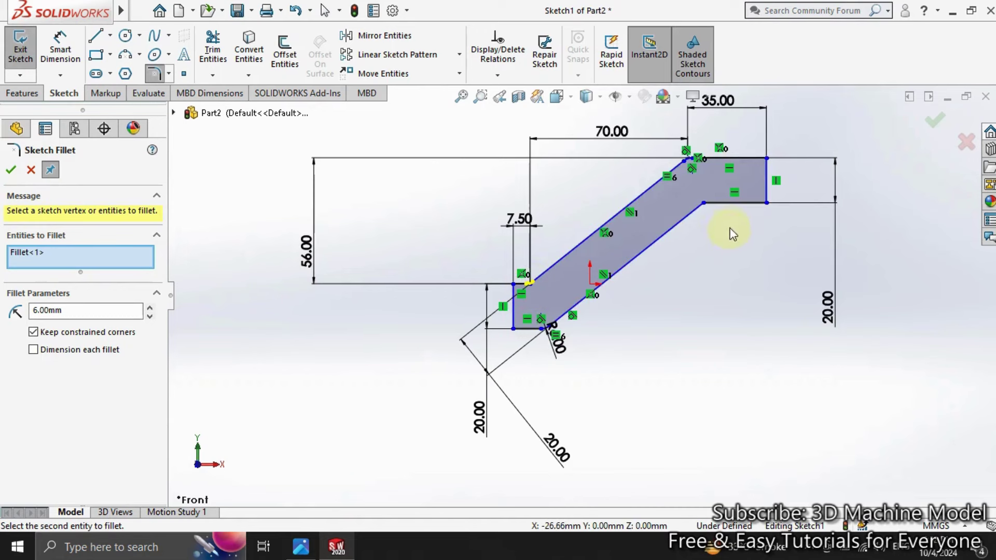
{"action": "left_click", "coordinate": [704, 203]}
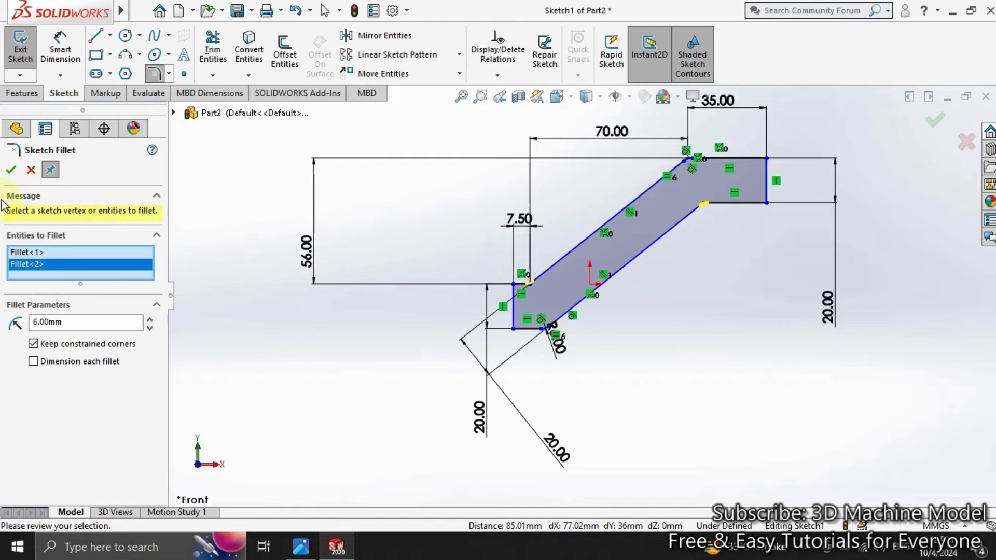
{"action": "left_click", "coordinate": [12, 170]}
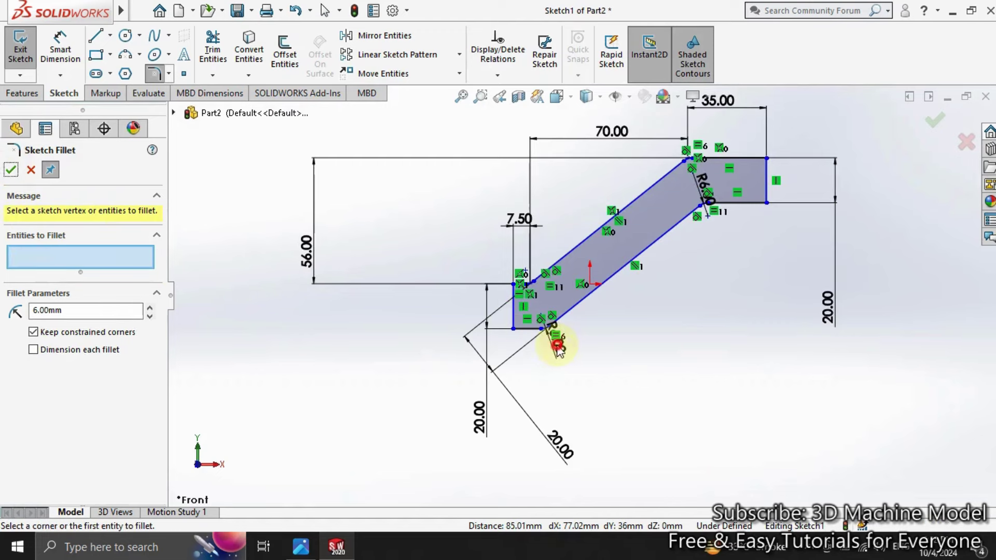
{"action": "scroll", "coordinate": [559, 345], "scroll_direction": "down", "scroll_amount": 3}
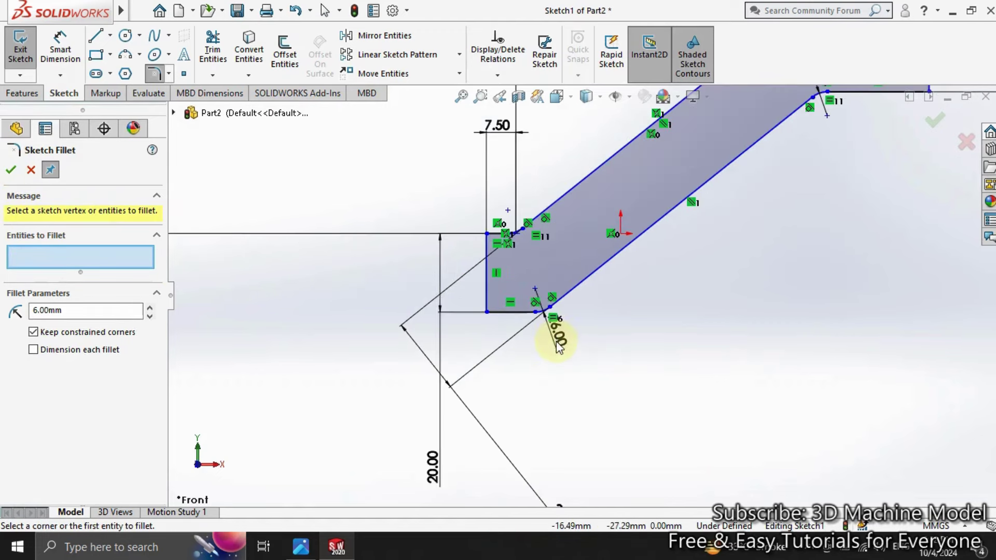
{"action": "left_click", "coordinate": [34, 172]}
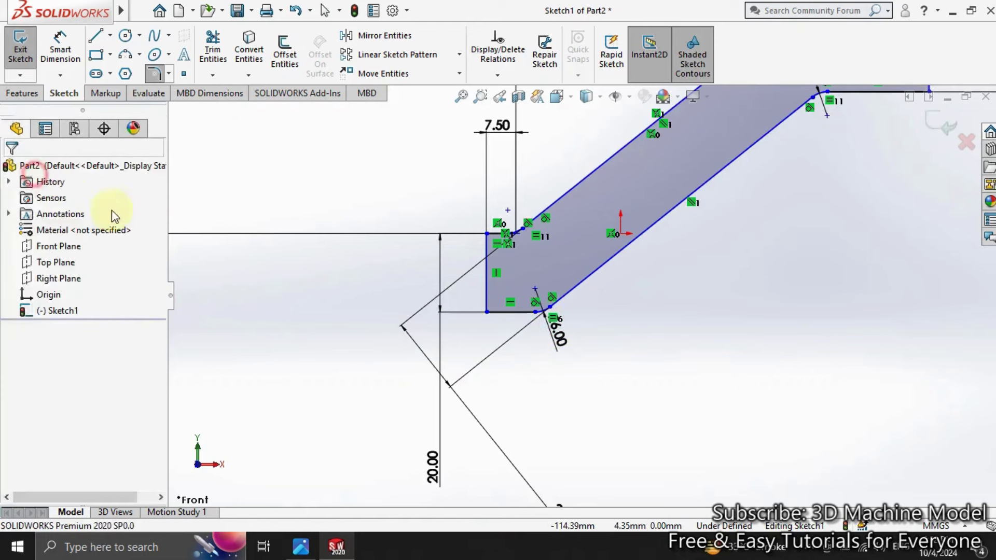
Change the lower outer bend fillet's radius from R6 to R26
{"action": "double_click", "coordinate": [551, 325]}
{"action": "type", "text": "2"}
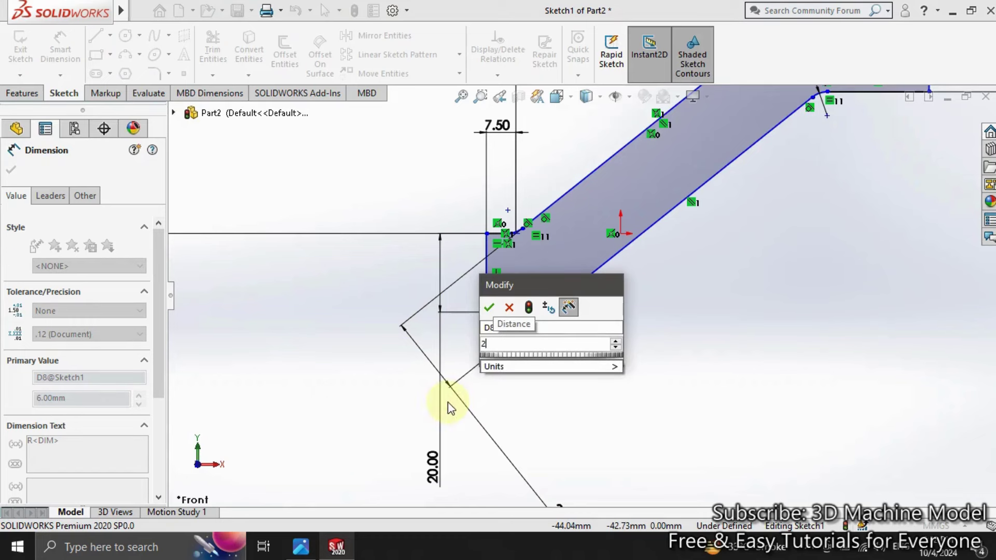
{"action": "type", "text": "6"}
{"action": "key", "text": "Return"}
{"action": "scroll", "coordinate": [700, 227], "scroll_direction": "up", "scroll_amount": 5}
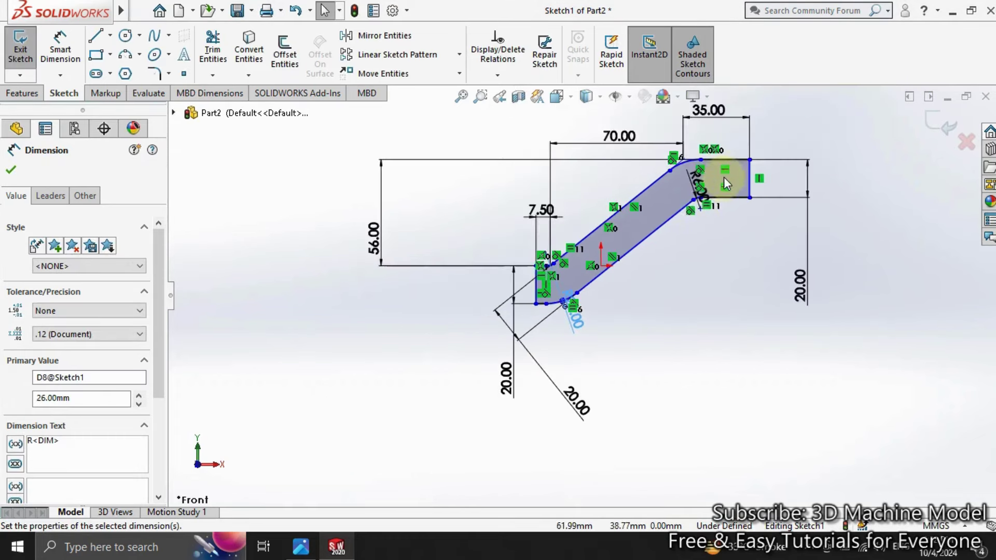
{"action": "scroll", "coordinate": [718, 184], "scroll_direction": "down", "scroll_amount": 2}
{"action": "left_click", "coordinate": [673, 204]}
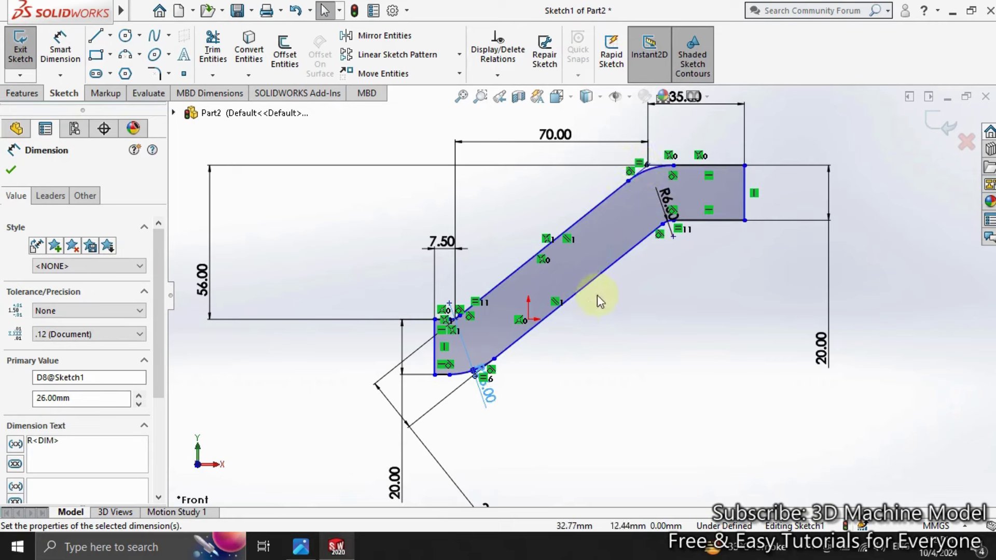
{"action": "scroll", "coordinate": [746, 130], "scroll_direction": "down", "scroll_amount": 2}
Draw a horizontal centerline from the right edge midpoint and a circle centred on it
{"action": "scroll", "coordinate": [750, 167], "scroll_direction": "down", "scroll_amount": 2}
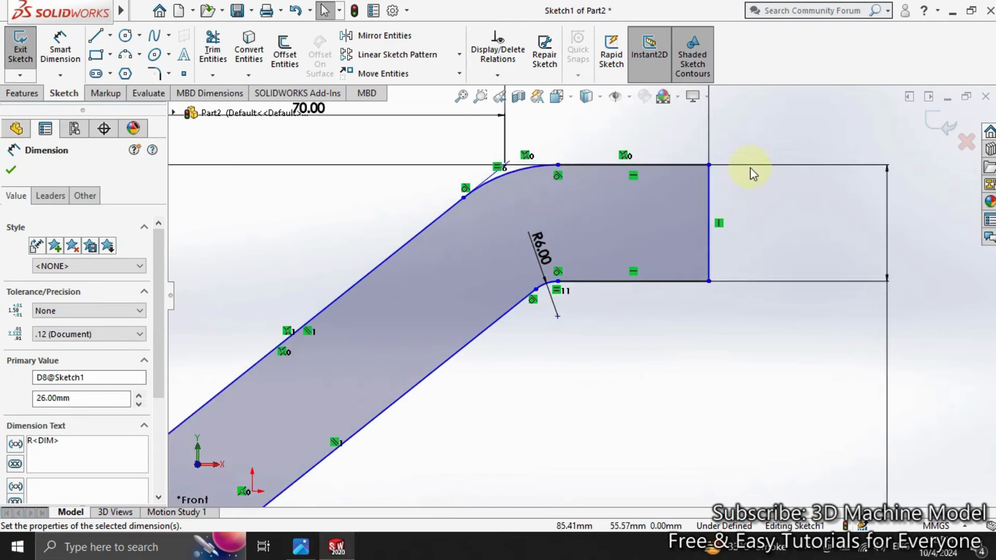
{"action": "scroll", "coordinate": [707, 228], "scroll_direction": "down", "scroll_amount": 2}
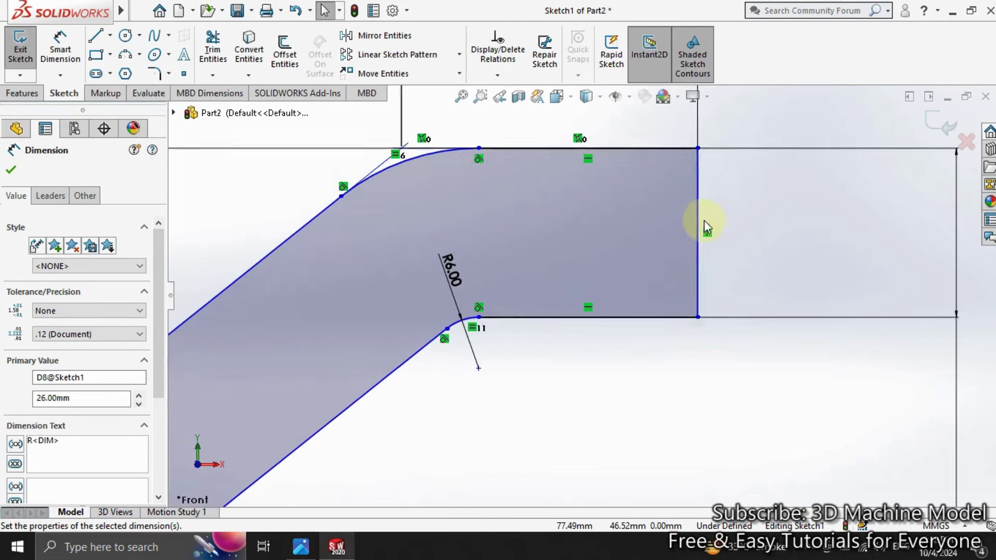
{"action": "left_click", "coordinate": [111, 35]}
{"action": "left_click", "coordinate": [132, 78]}
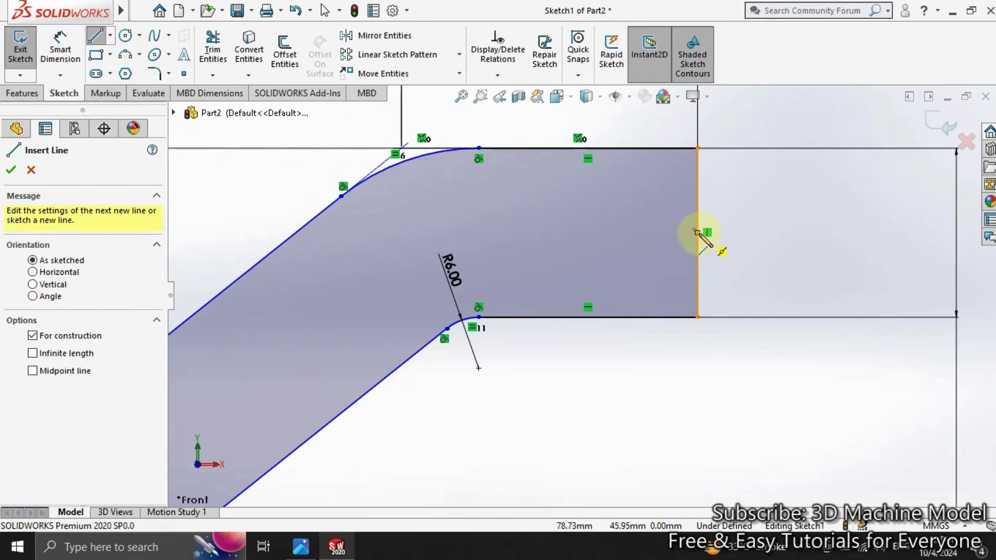
{"action": "left_click", "coordinate": [698, 232]}
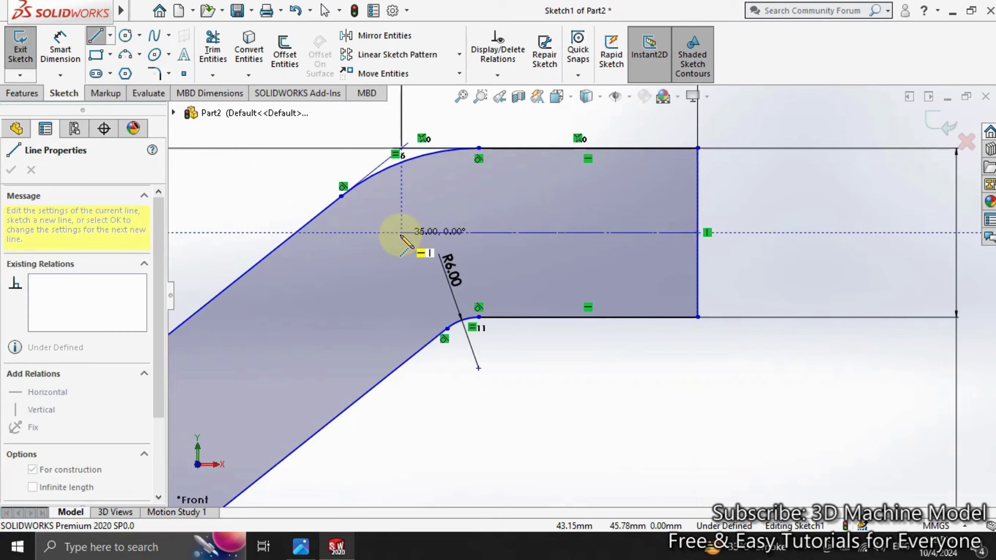
{"action": "left_click", "coordinate": [401, 232]}
{"action": "left_click", "coordinate": [128, 35]}
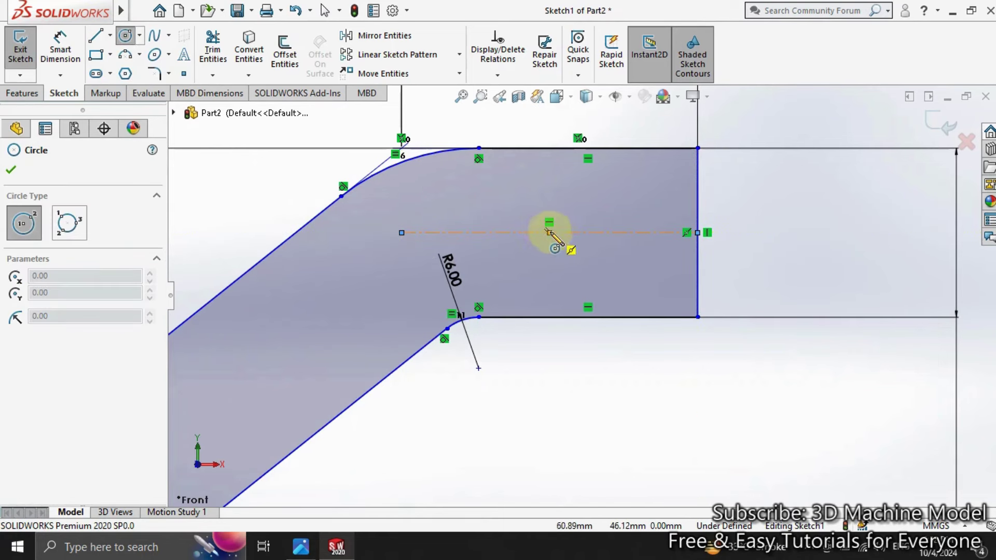
{"action": "left_click_drag", "start_coordinate": [549, 232], "coordinate": [549, 267]}
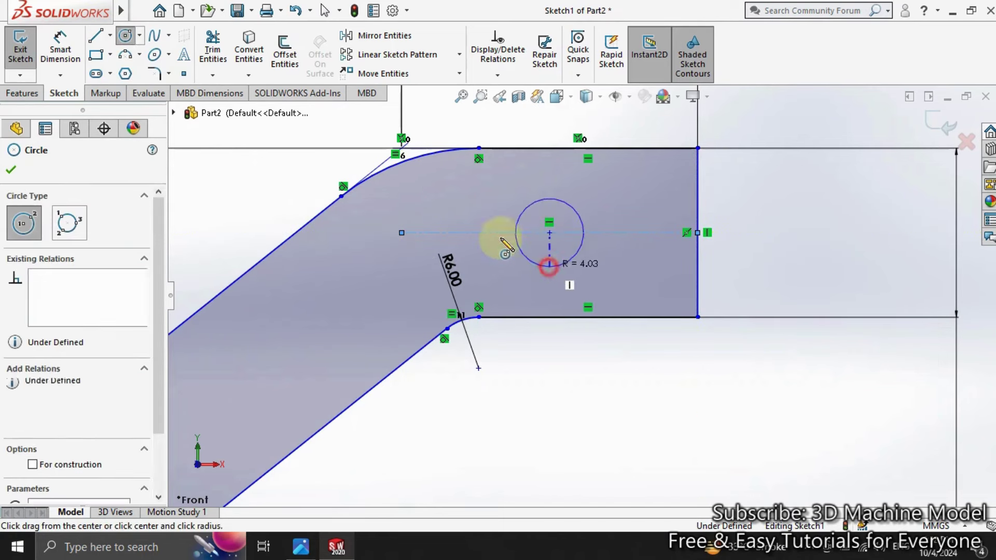
Dimension the centerline at 35 mm and the circle at 10 mm diameter
{"action": "left_click", "coordinate": [73, 59]}
{"action": "left_click", "coordinate": [434, 233]}
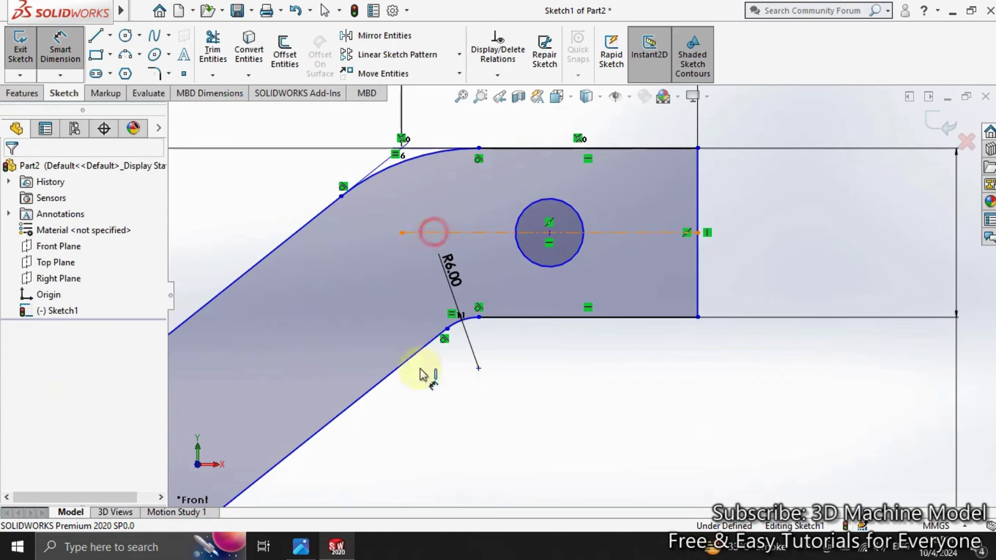
{"action": "left_click", "coordinate": [419, 424]}
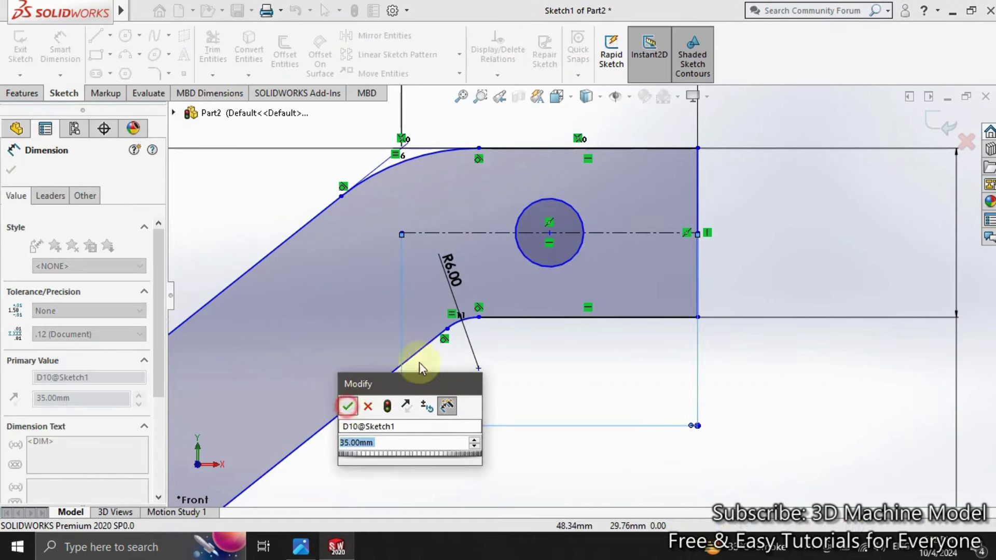
{"action": "key", "text": "Return"}
{"action": "left_click", "coordinate": [554, 268]}
{"action": "left_click", "coordinate": [617, 363]}
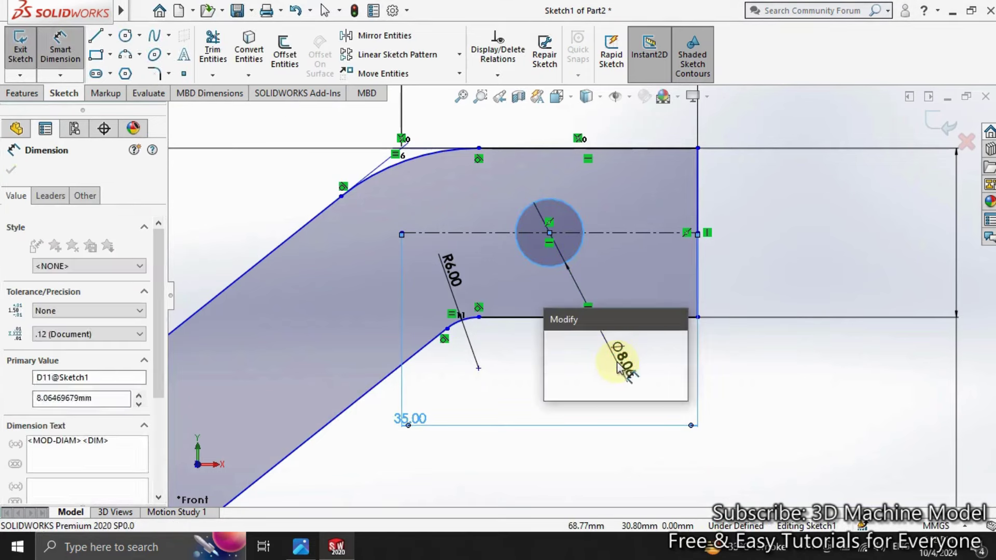
{"action": "type", "text": "10.00mm"}
{"action": "key", "text": "Return"}
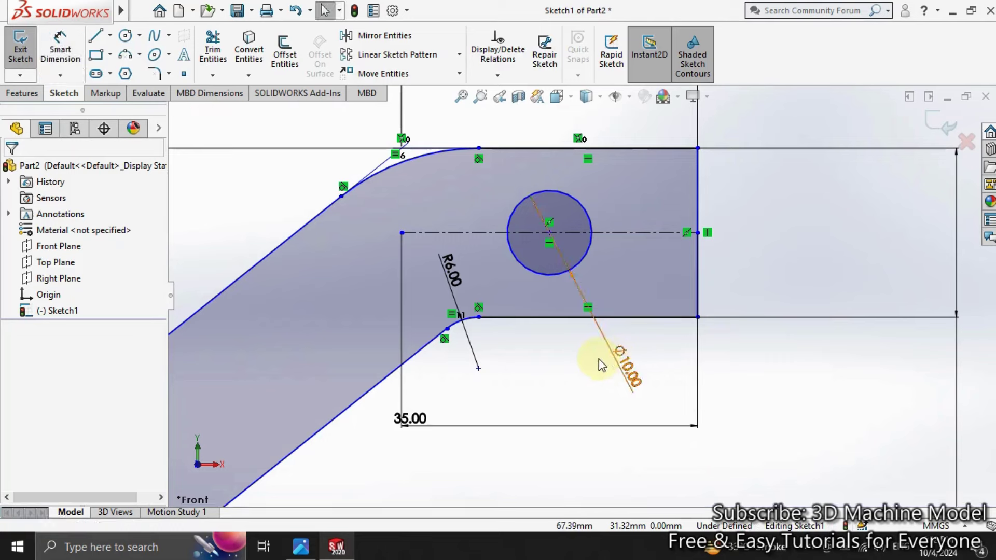
{"action": "scroll", "coordinate": [597, 366], "scroll_direction": "up", "scroll_amount": 3}
{"action": "scroll", "coordinate": [596, 369], "scroll_direction": "up", "scroll_amount": 2}
{"action": "scroll", "coordinate": [596, 368], "scroll_direction": "up", "scroll_amount": 3}
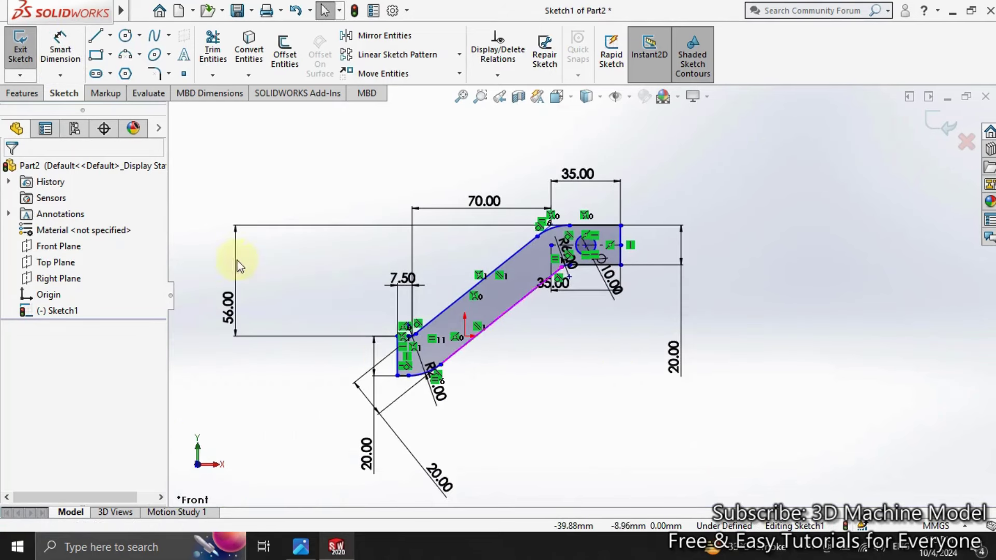
Extrude the Z profile 14 mm mid-plane into a solid plate, then sketch on its flat face
{"action": "left_click", "coordinate": [17, 69]}
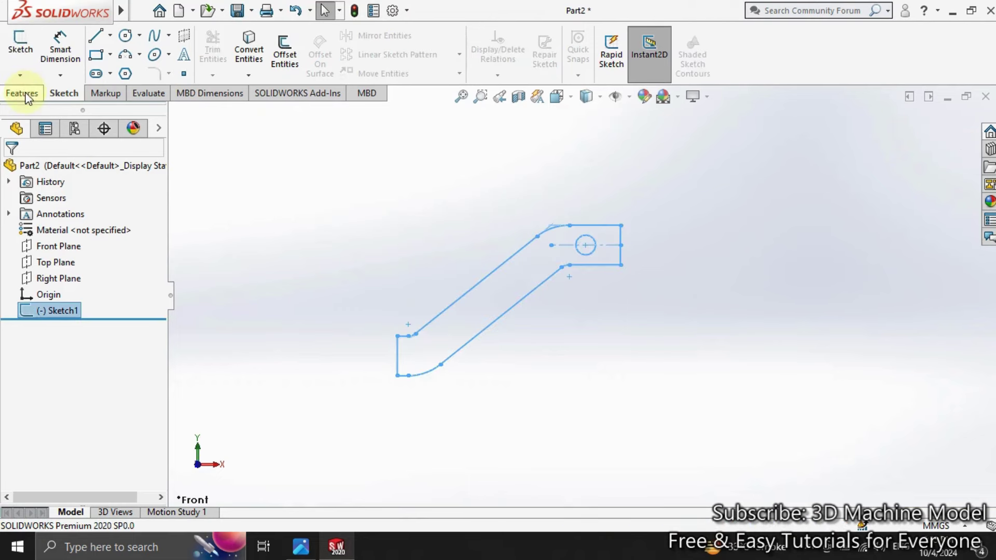
{"action": "left_click", "coordinate": [21, 93]}
{"action": "left_click", "coordinate": [26, 52]}
{"action": "left_click", "coordinate": [95, 256]}
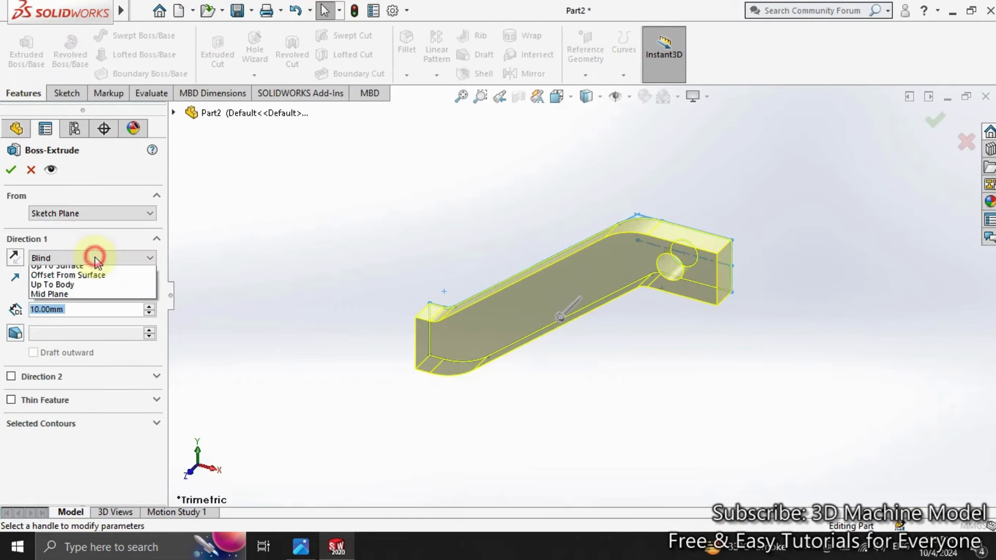
{"action": "left_click", "coordinate": [73, 315]}
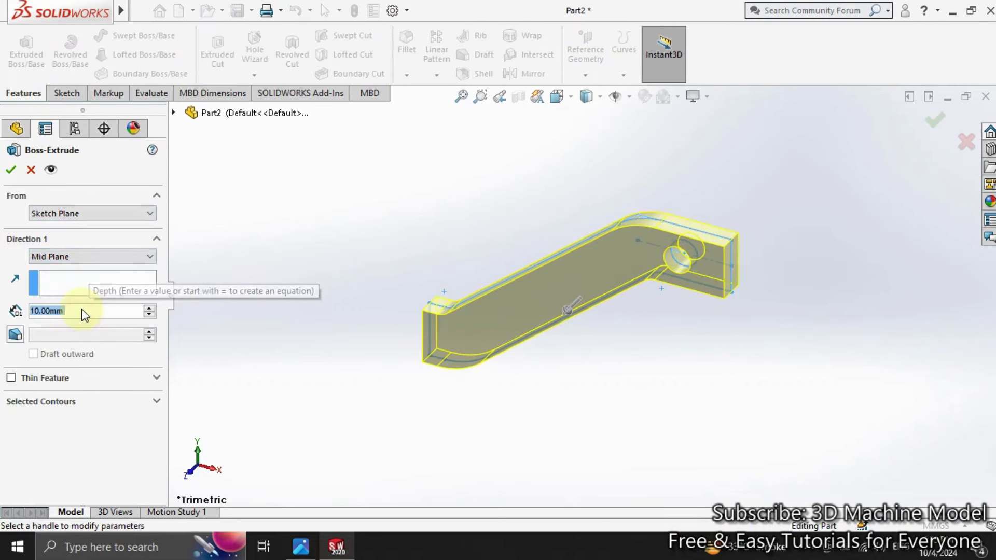
{"action": "type", "text": "14"}
{"action": "key", "text": "Return"}
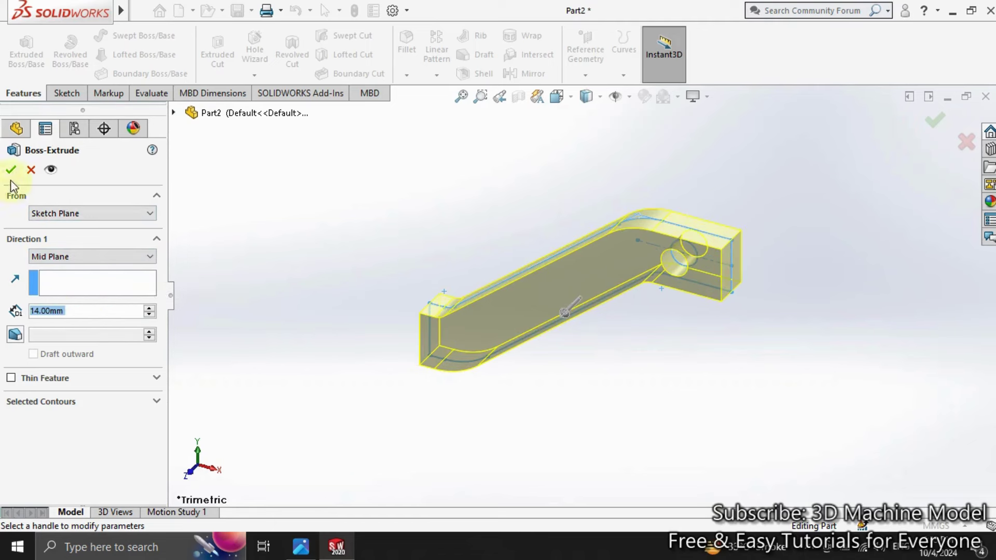
{"action": "left_click", "coordinate": [11, 169]}
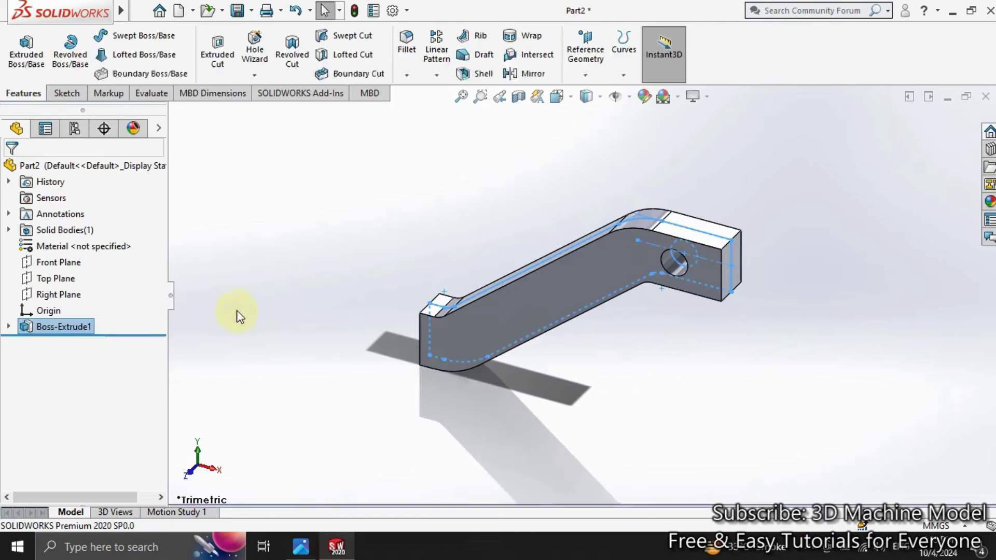
{"action": "left_click", "coordinate": [535, 313]}
{"action": "left_click", "coordinate": [592, 273]}
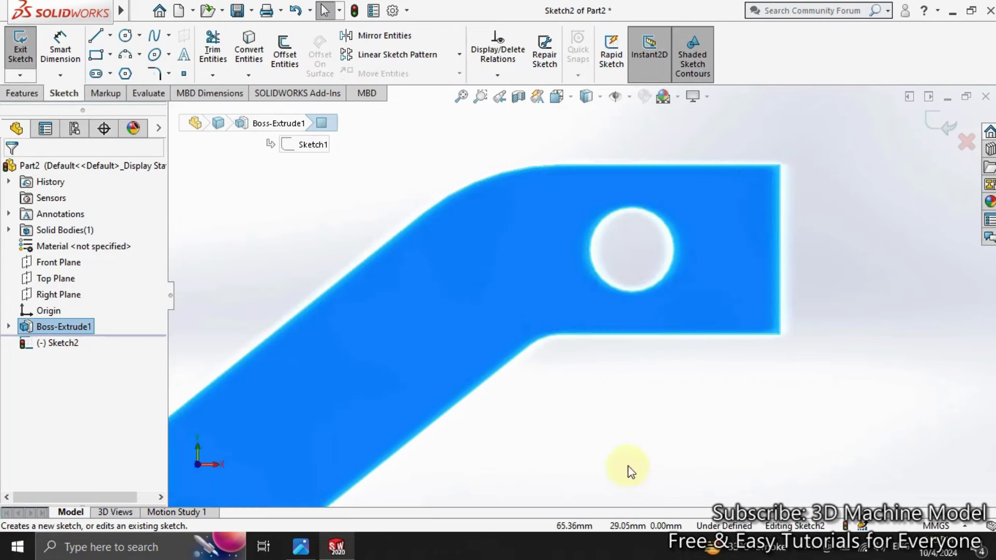
Sketch a bore-sized circle plus a concentric R10 circle reaching the top edge, then extrude them as a boss
{"action": "left_click", "coordinate": [627, 469]}
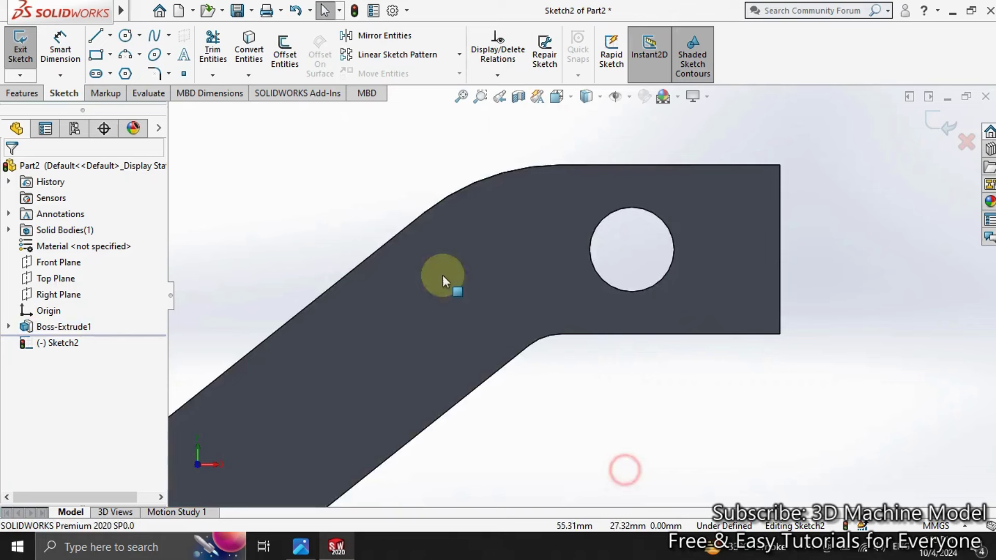
{"action": "left_click", "coordinate": [125, 36]}
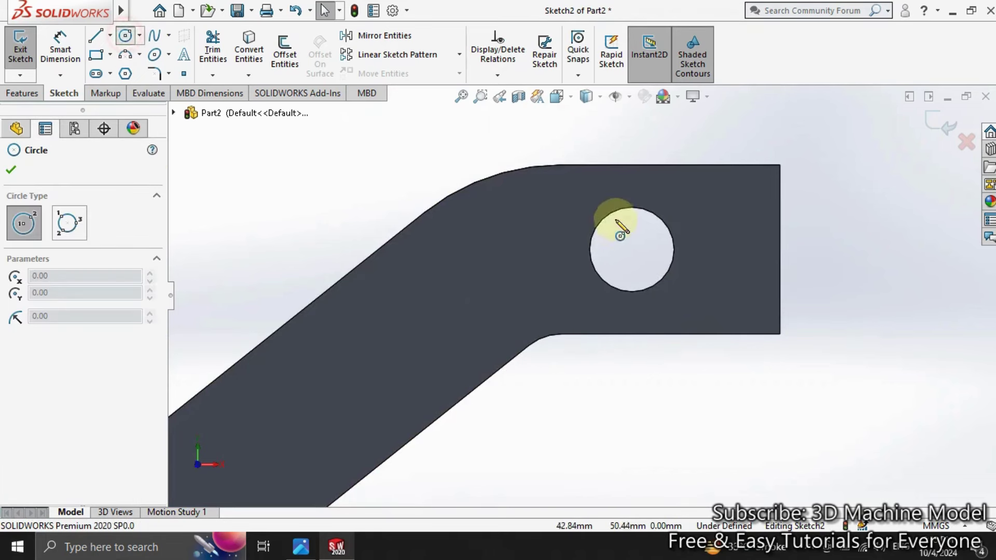
{"action": "left_click", "coordinate": [631, 249]}
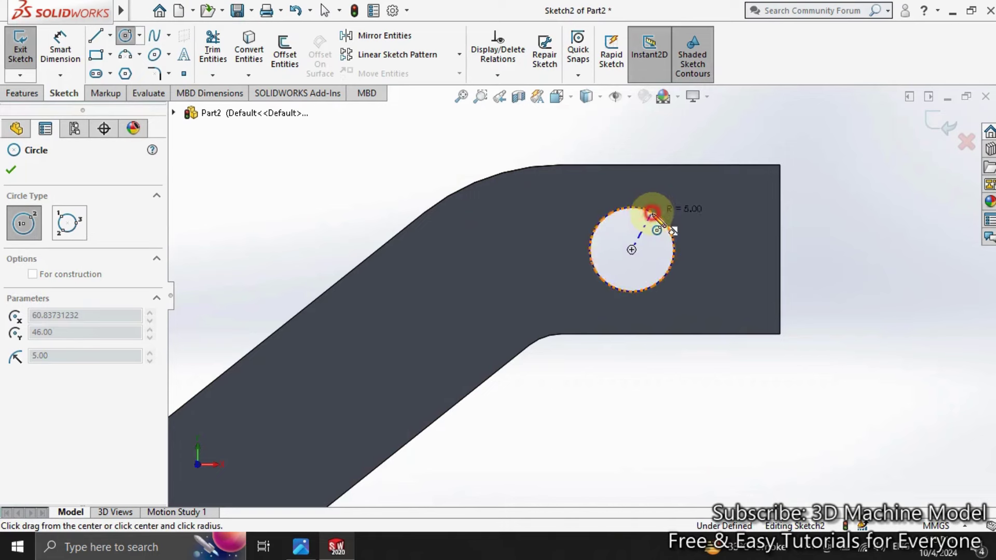
{"action": "left_click", "coordinate": [652, 215]}
{"action": "left_click", "coordinate": [631, 250]}
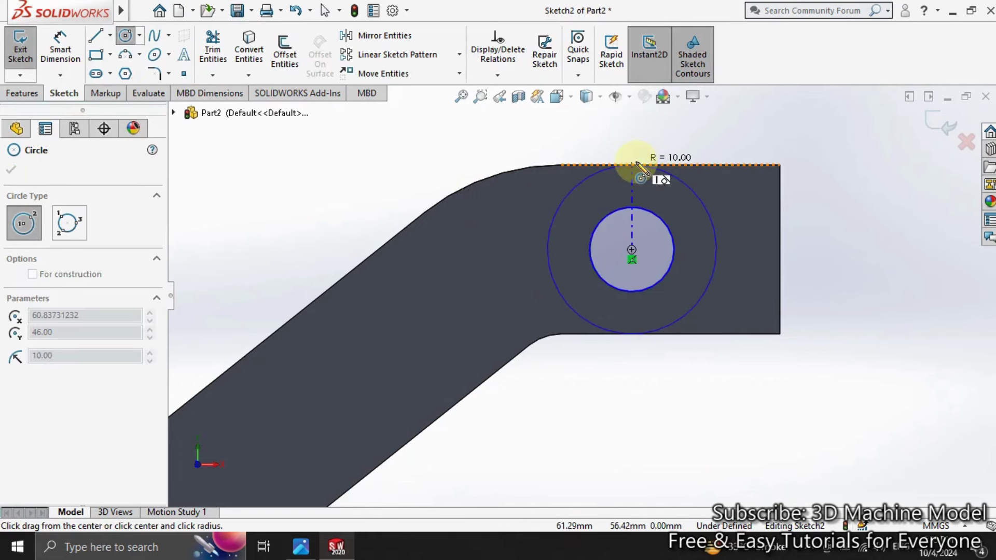
{"action": "left_click", "coordinate": [632, 164]}
{"action": "left_click", "coordinate": [20, 49]}
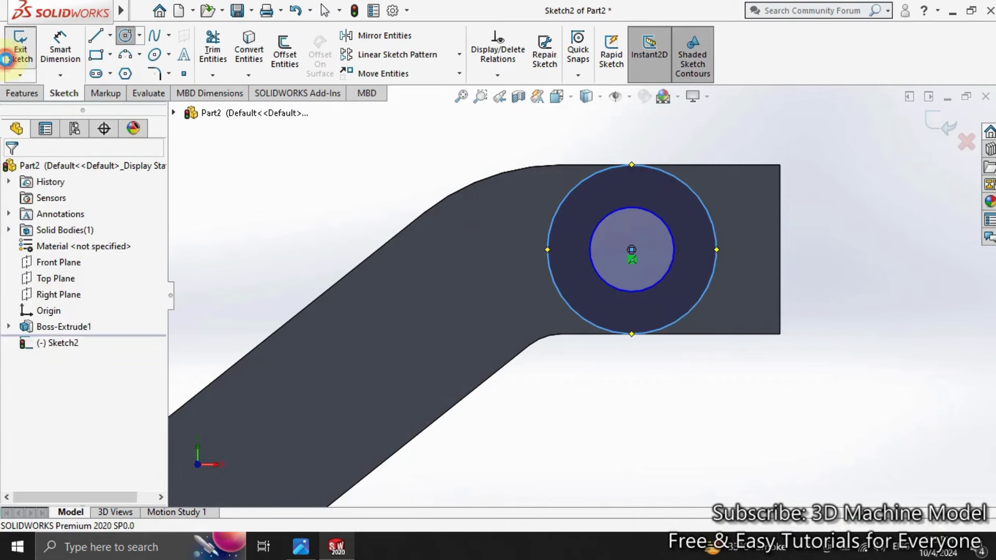
{"action": "left_click", "coordinate": [21, 91]}
{"action": "left_click", "coordinate": [33, 68]}
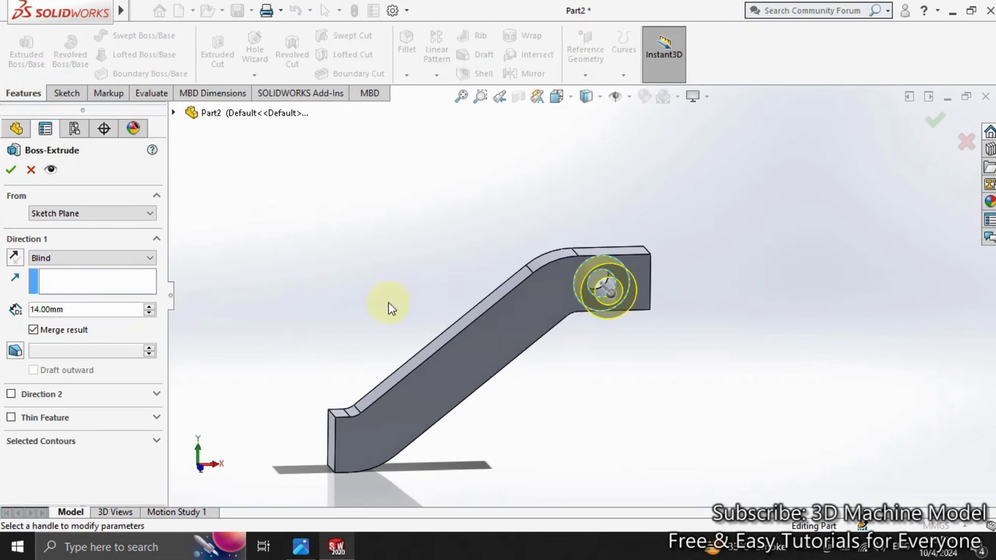
Extrude the ring boss 5.50 mm in Direction 1 and 19.50 mm (14+5.5) in Direction 2
{"action": "left_click", "coordinate": [51, 259]}
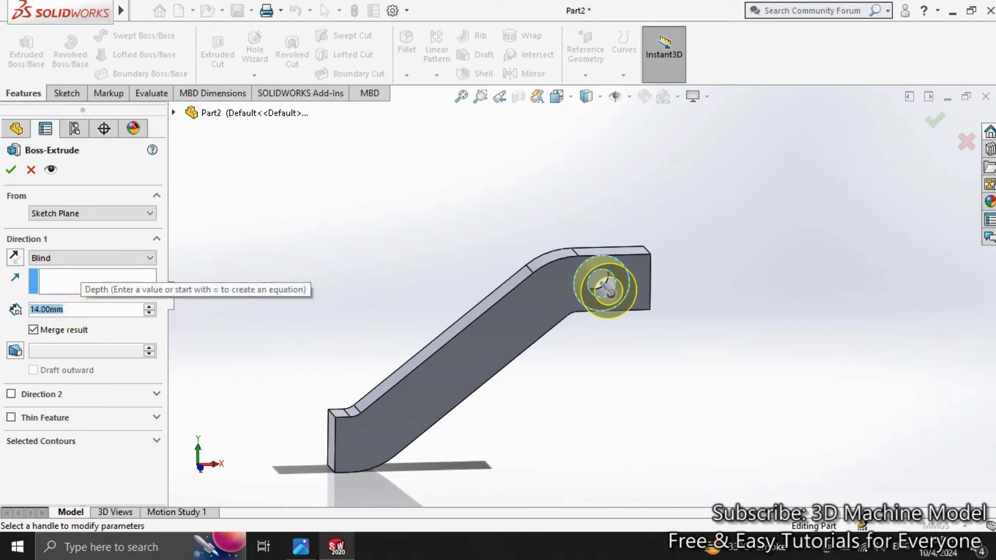
{"action": "left_click", "coordinate": [75, 310]}
{"action": "type", "text": "25-"}
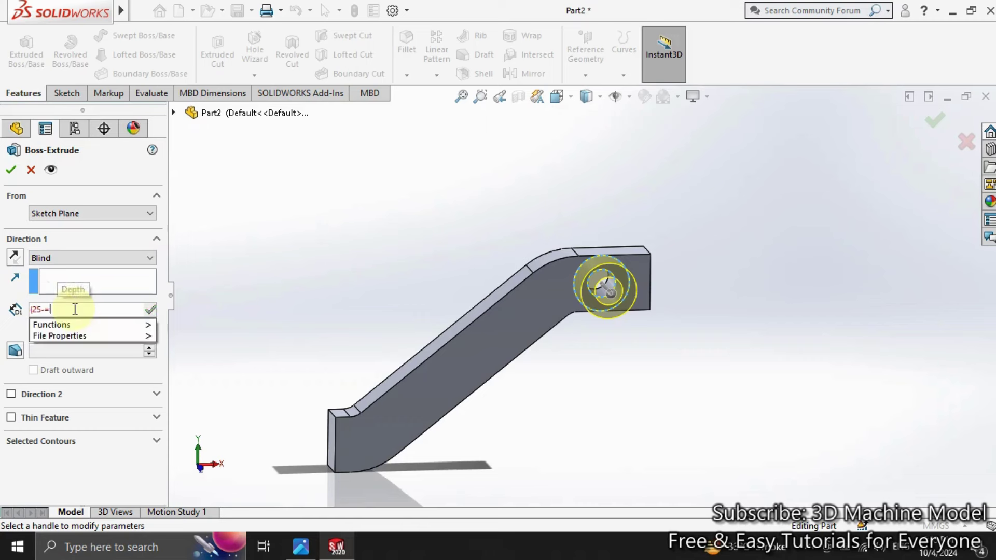
{"action": "left_click", "coordinate": [75, 309]}
{"action": "type", "text": "14"}
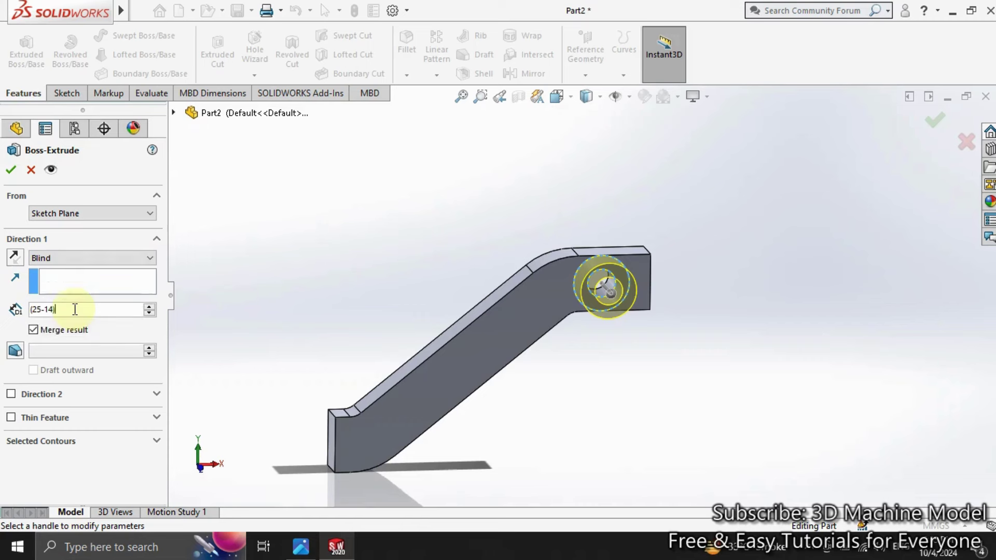
{"action": "type", "text": "2"}
{"action": "key", "text": "Return"}
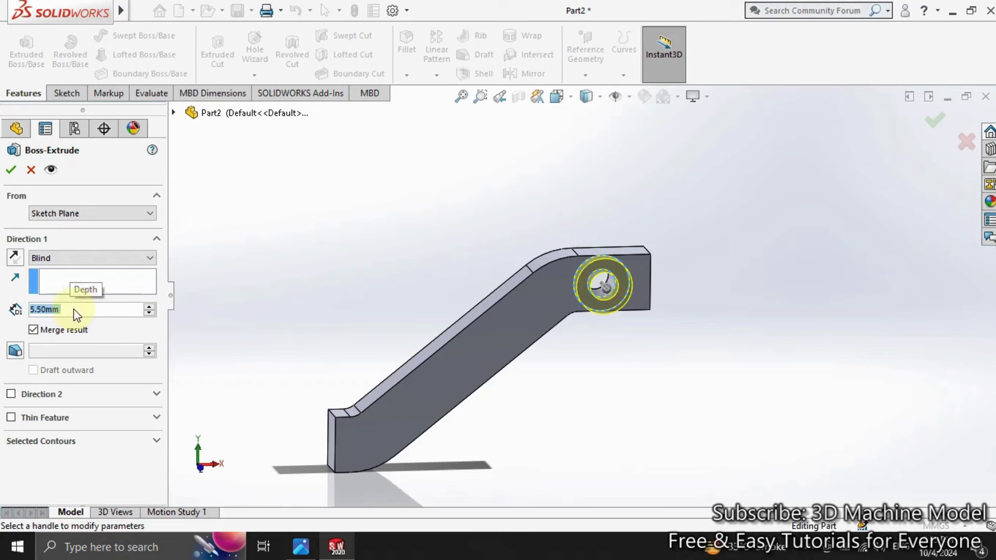
{"action": "left_click", "coordinate": [11, 394]}
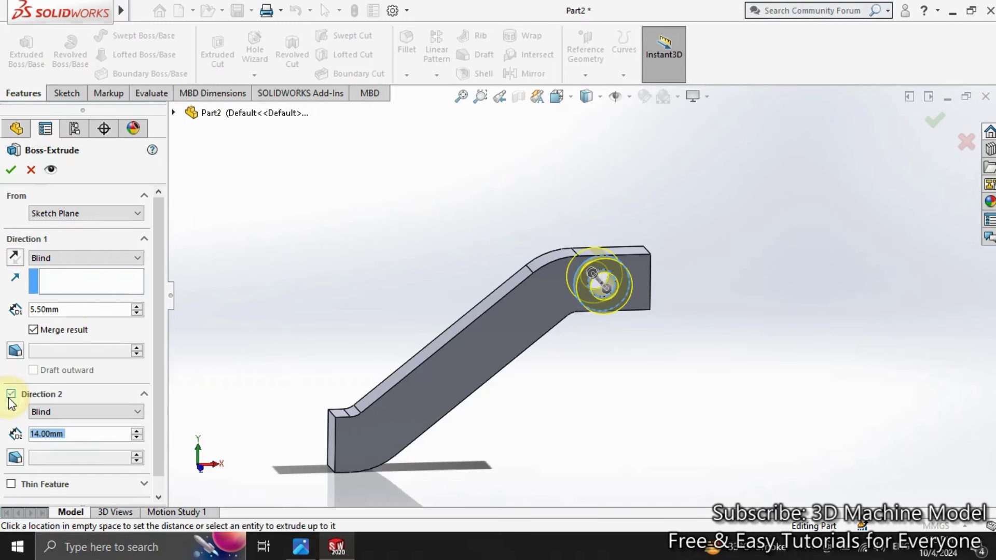
{"action": "type", "text": "14+"}
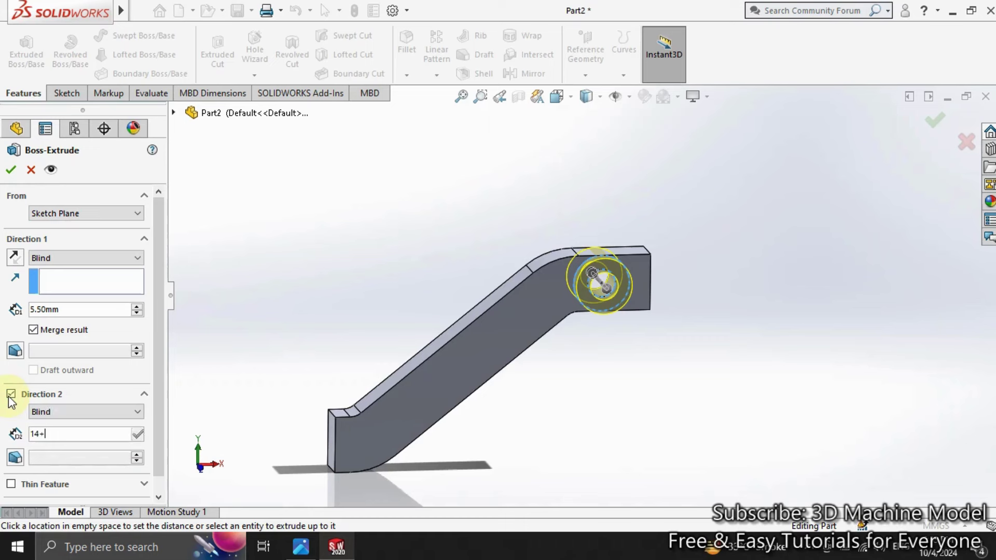
{"action": "type", "text": "5.5"}
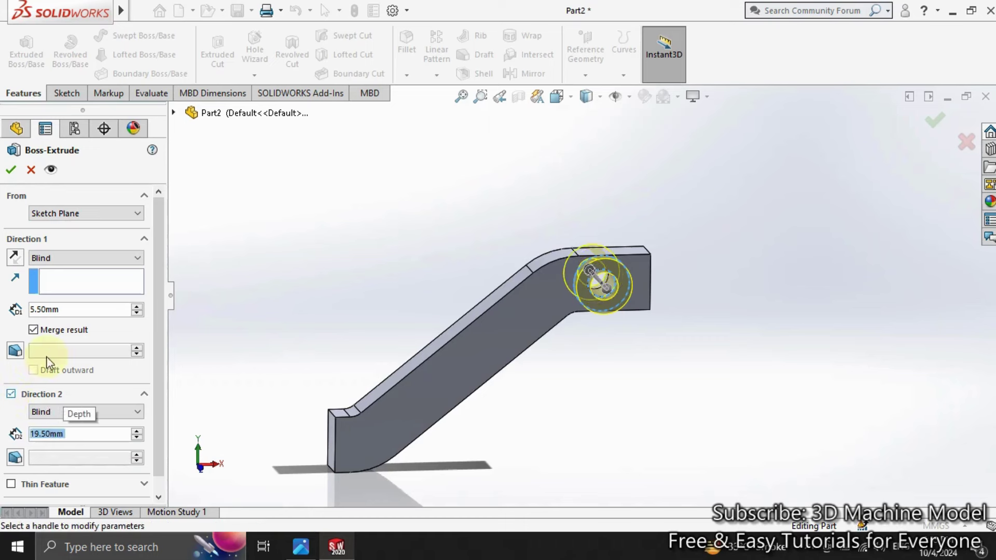
{"action": "left_click", "coordinate": [13, 173]}
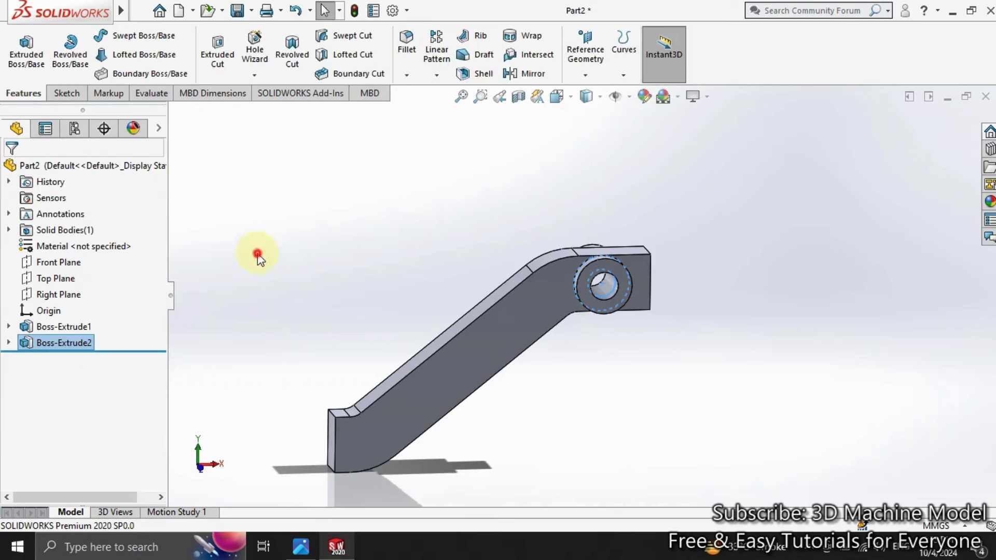
{"action": "left_click", "coordinate": [311, 307]}
On a new face sketch, offset the plate's upper edge and its arcs 3 mm inward
{"action": "left_click", "coordinate": [453, 361]}
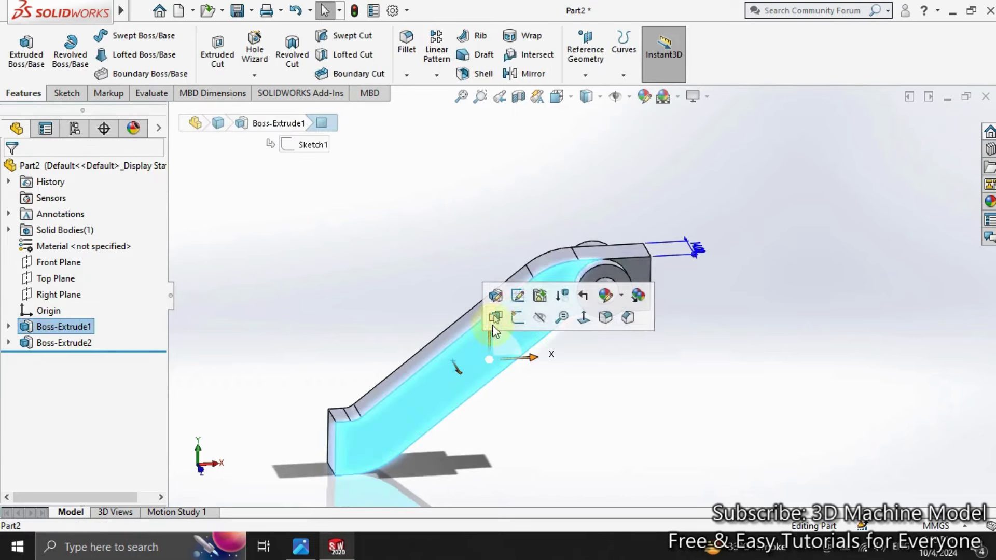
{"action": "left_click", "coordinate": [511, 316]}
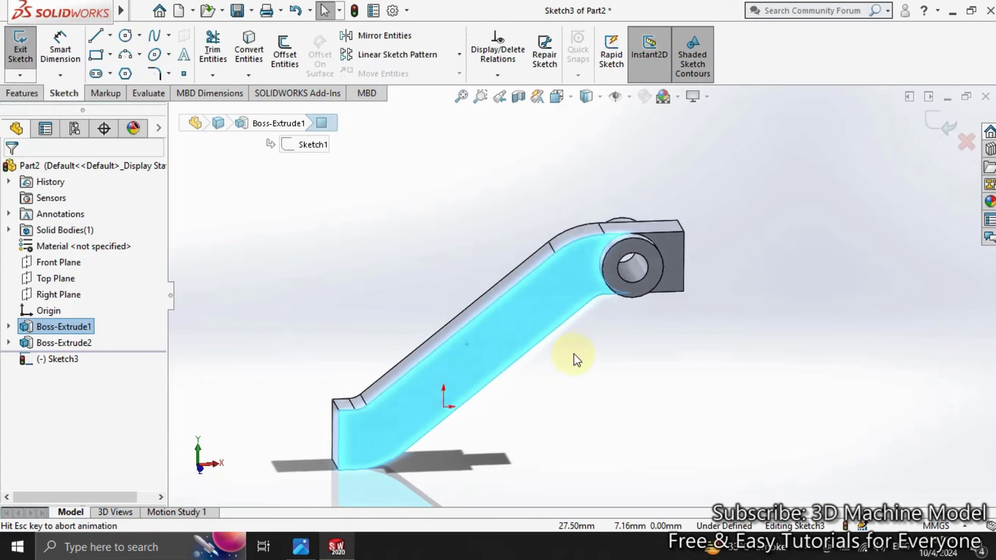
{"action": "left_click", "coordinate": [647, 336]}
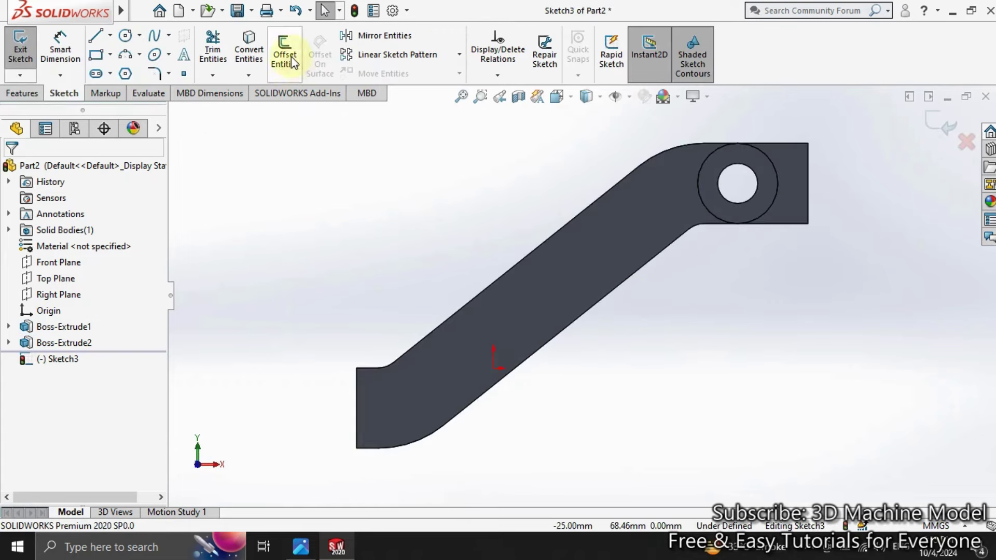
{"action": "left_click", "coordinate": [291, 57]}
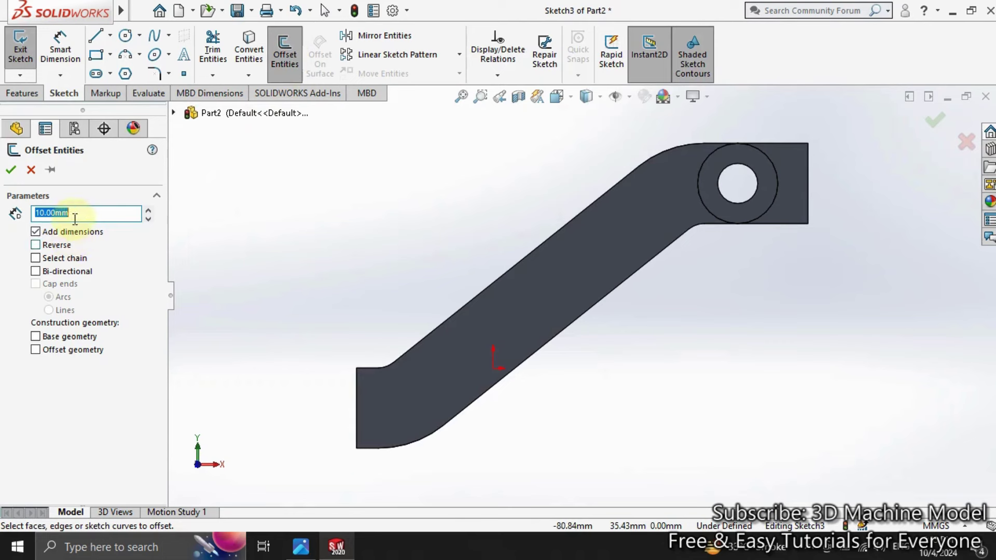
{"action": "type", "text": "3"}
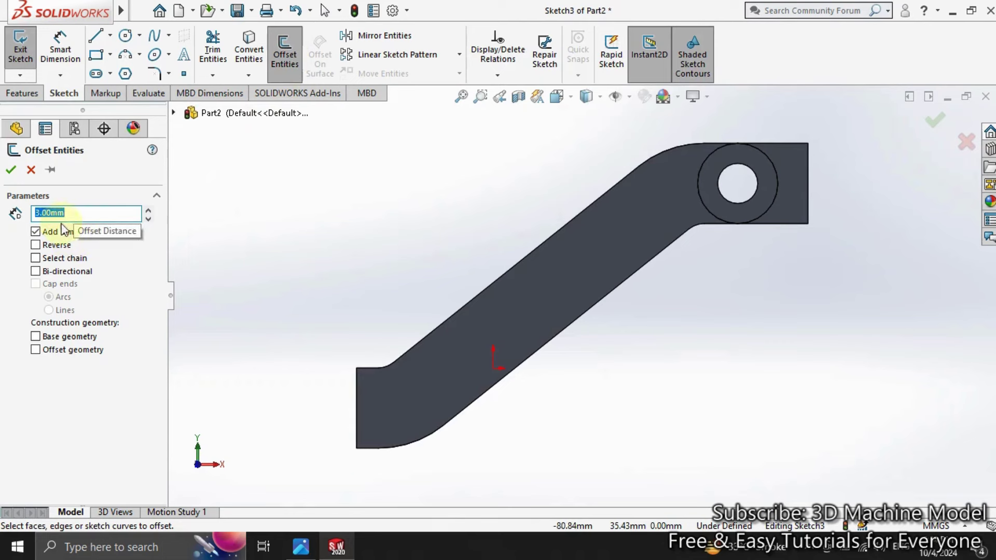
{"action": "left_click", "coordinate": [374, 221]}
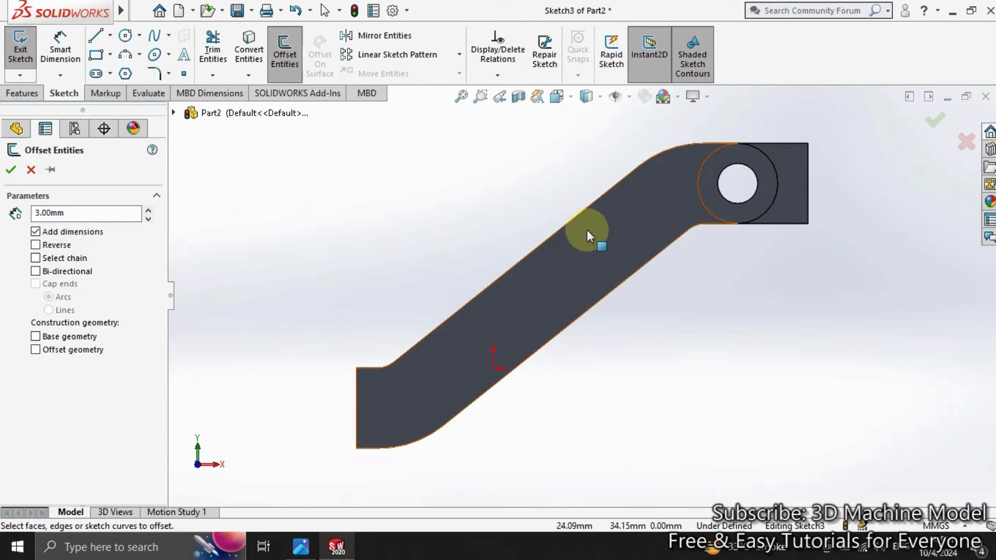
{"action": "left_click", "coordinate": [575, 219]}
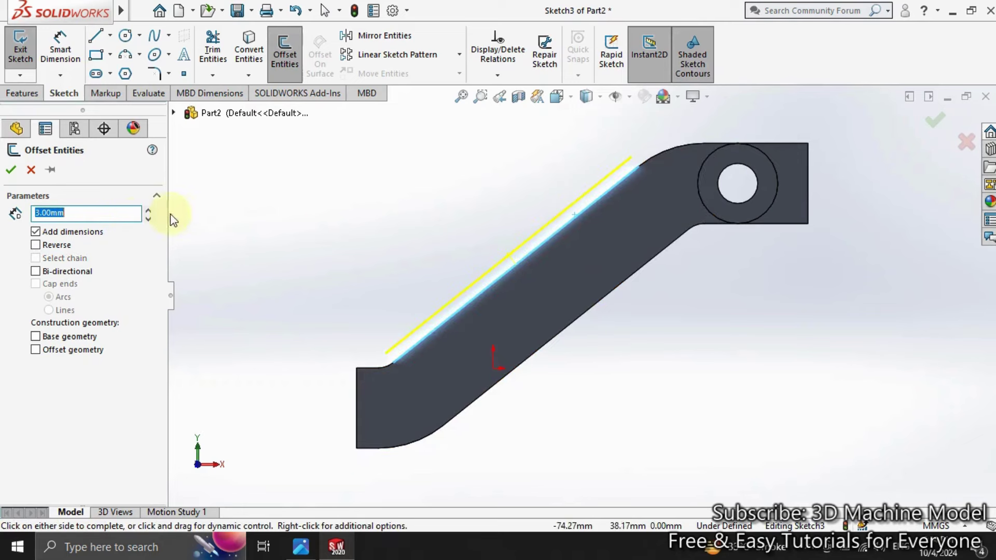
{"action": "left_click", "coordinate": [36, 244]}
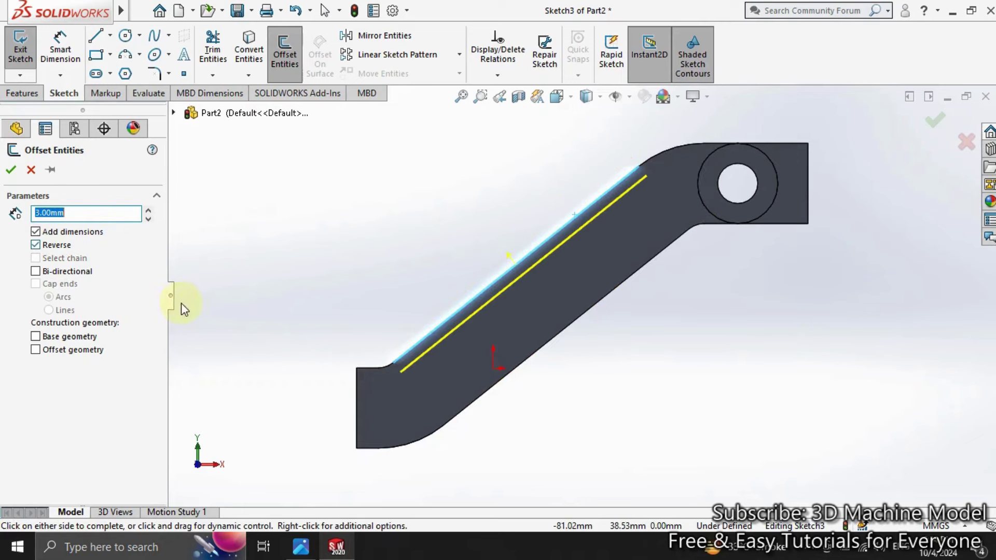
{"action": "left_click", "coordinate": [387, 365]}
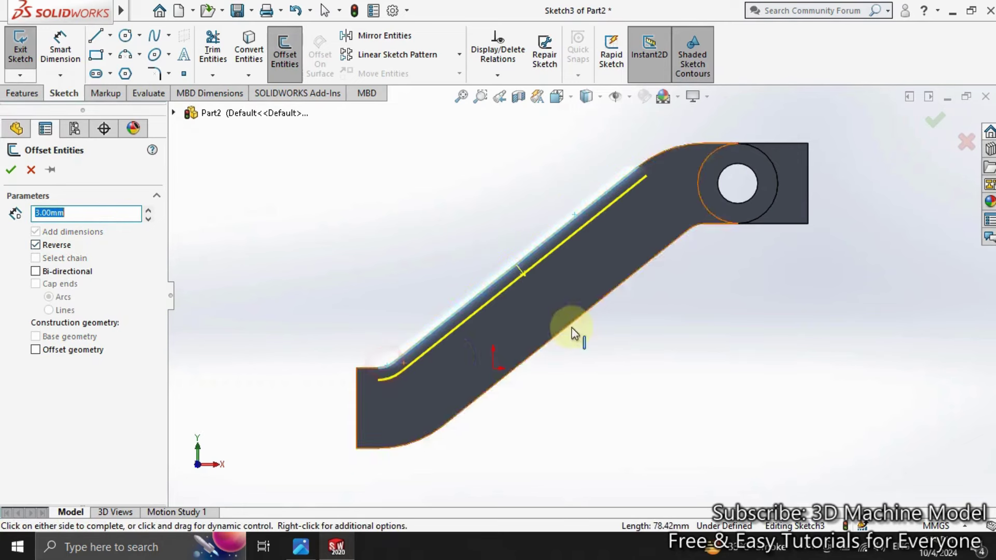
{"action": "left_click", "coordinate": [680, 148]}
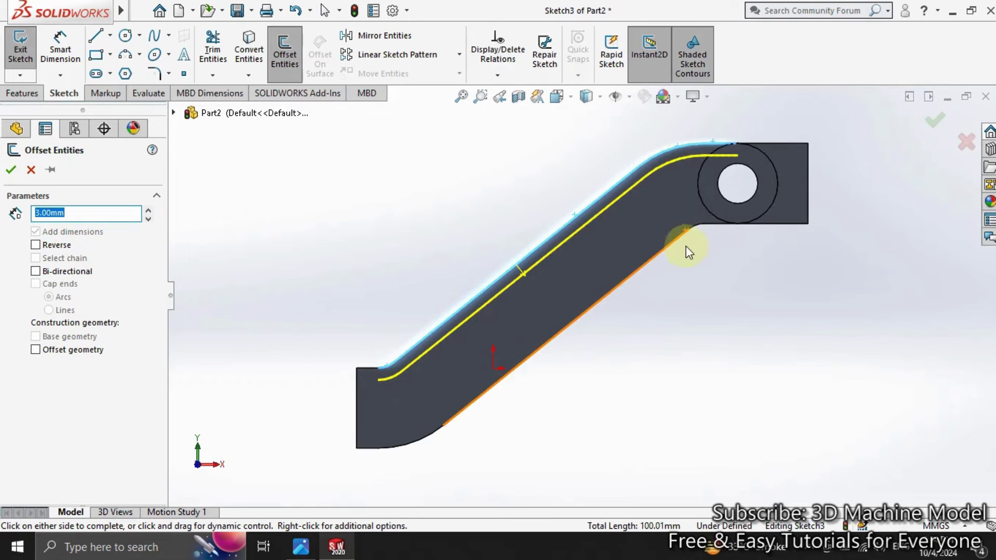
{"action": "left_click", "coordinate": [11, 171]}
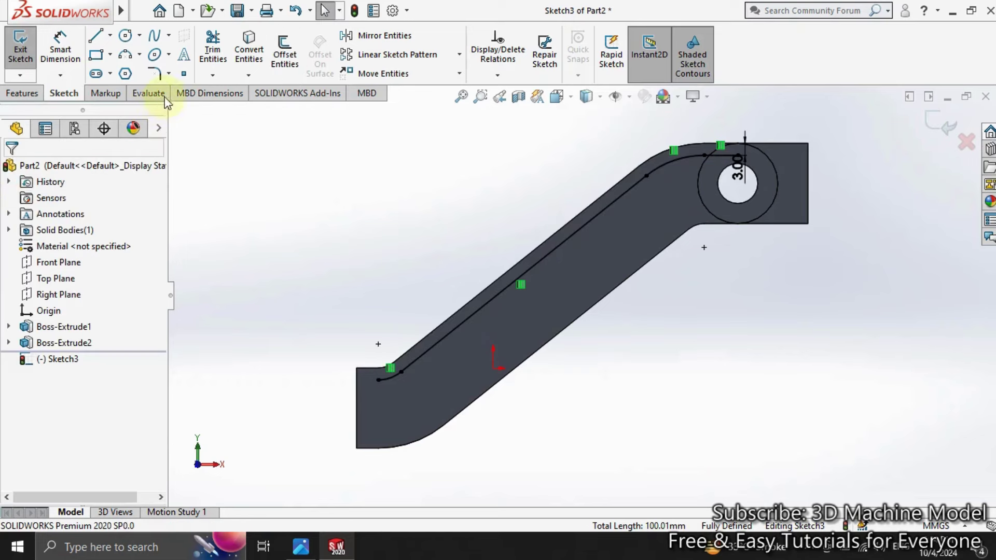
Offset the lower arc 3 mm to its inner side
{"action": "left_click", "coordinate": [284, 55]}
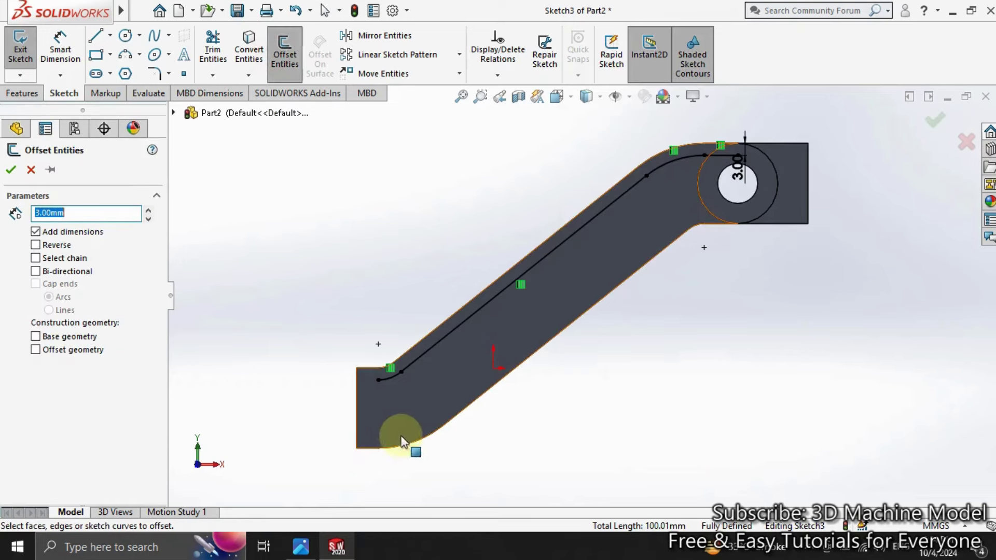
{"action": "left_click", "coordinate": [443, 436]}
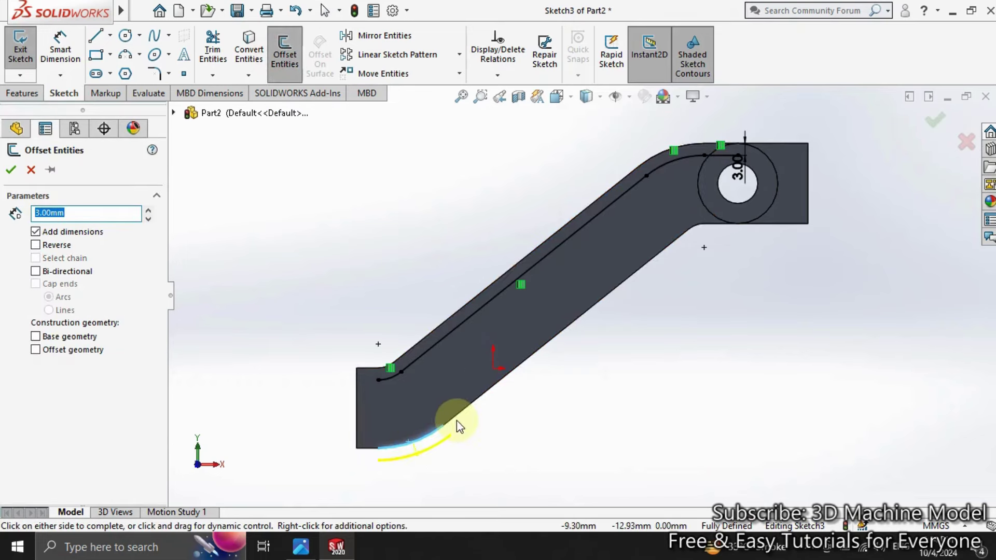
{"action": "left_click", "coordinate": [54, 246]}
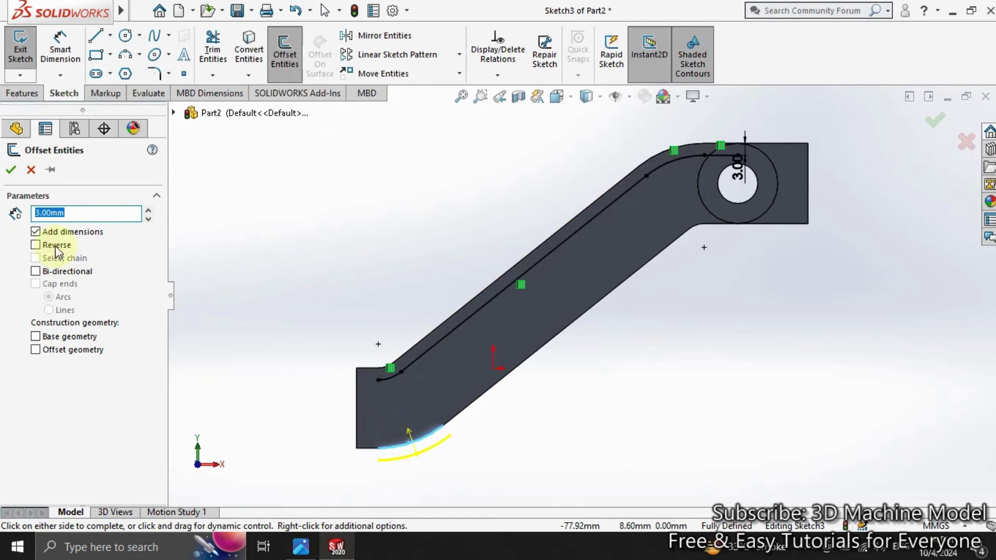
{"action": "left_click", "coordinate": [575, 334]}
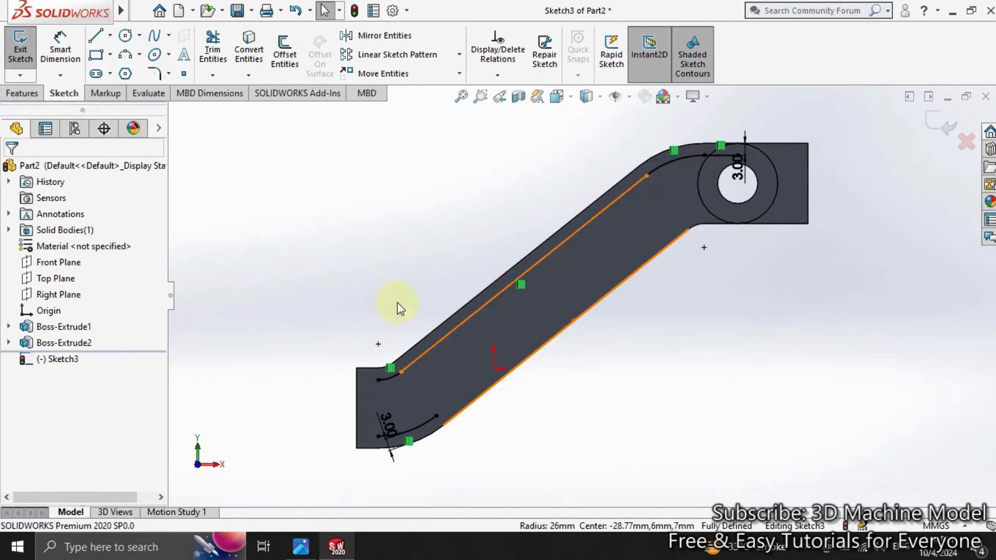
Offset the lower straight edge and the short edge beside the hole 3 mm inward
{"action": "left_click", "coordinate": [271, 76]}
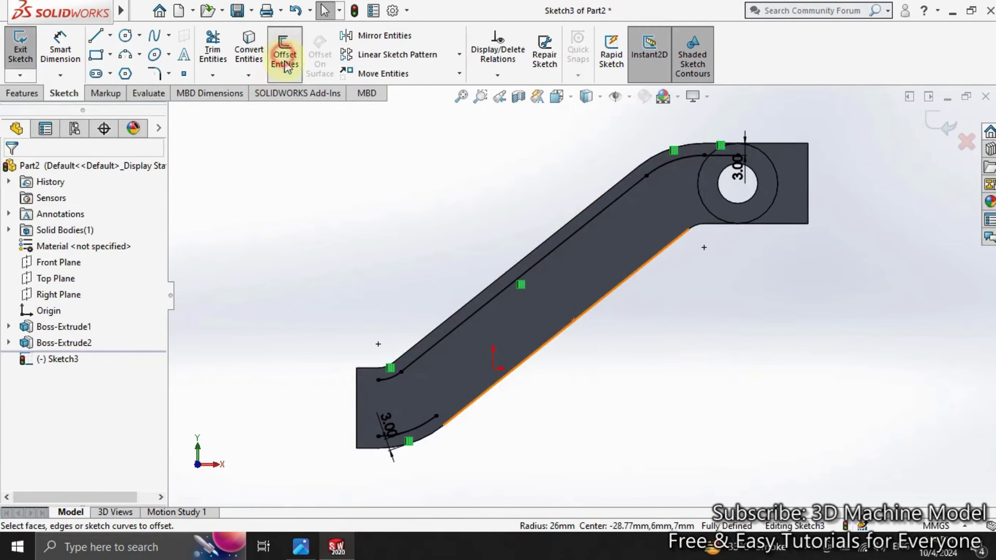
{"action": "left_click", "coordinate": [478, 409]}
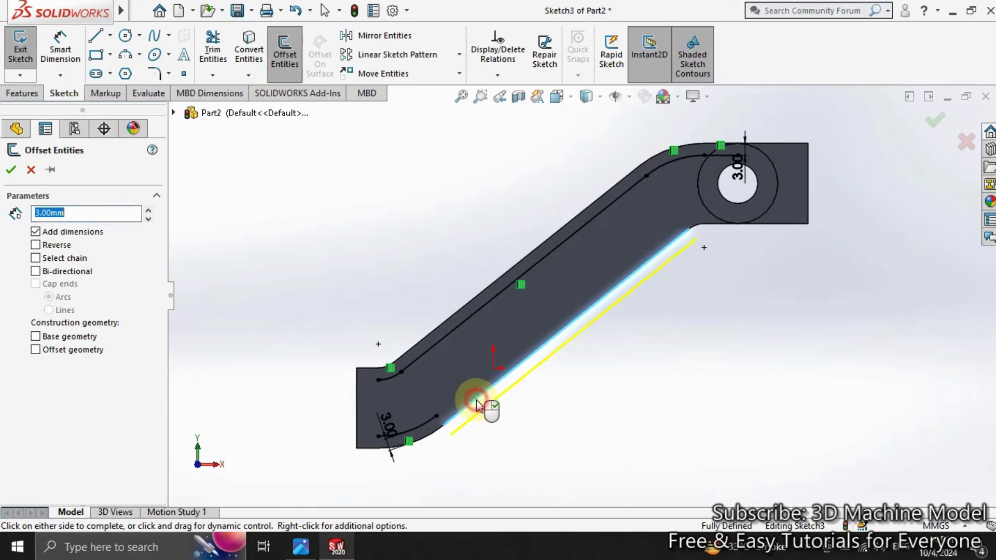
{"action": "left_click", "coordinate": [37, 246]}
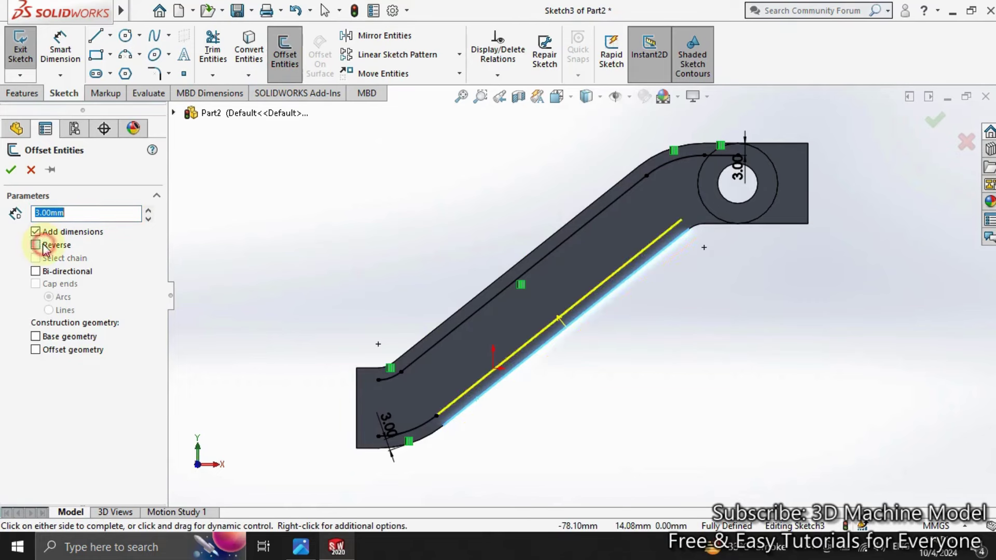
{"action": "left_click", "coordinate": [720, 227]}
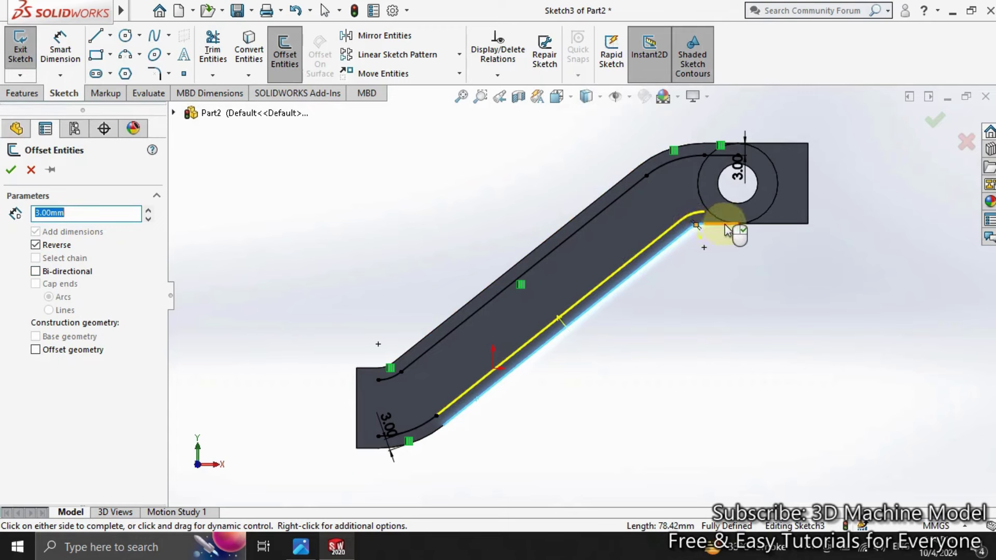
{"action": "left_click", "coordinate": [718, 228]}
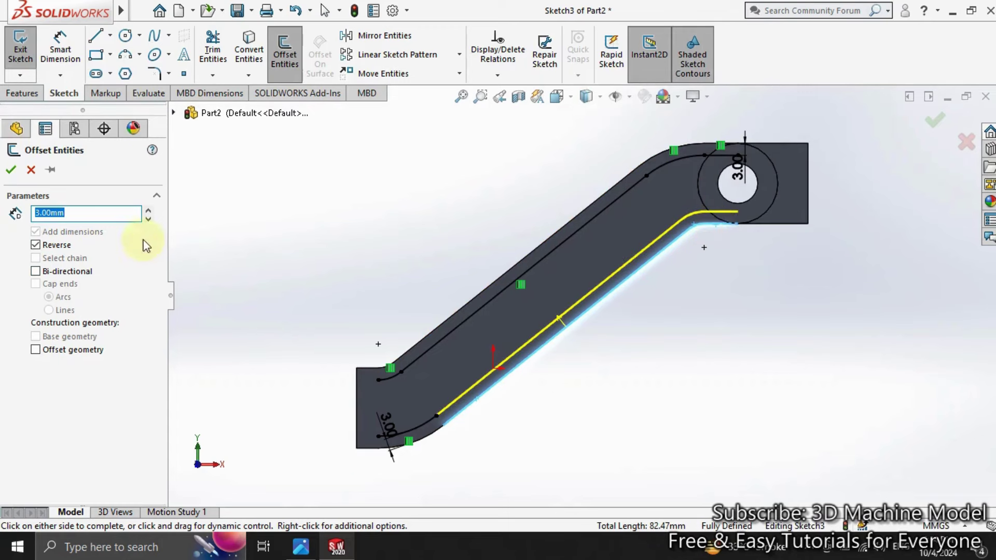
Confirm the lower-edge offset and convert the upper hole's arc into the sketch
{"action": "left_click", "coordinate": [10, 171]}
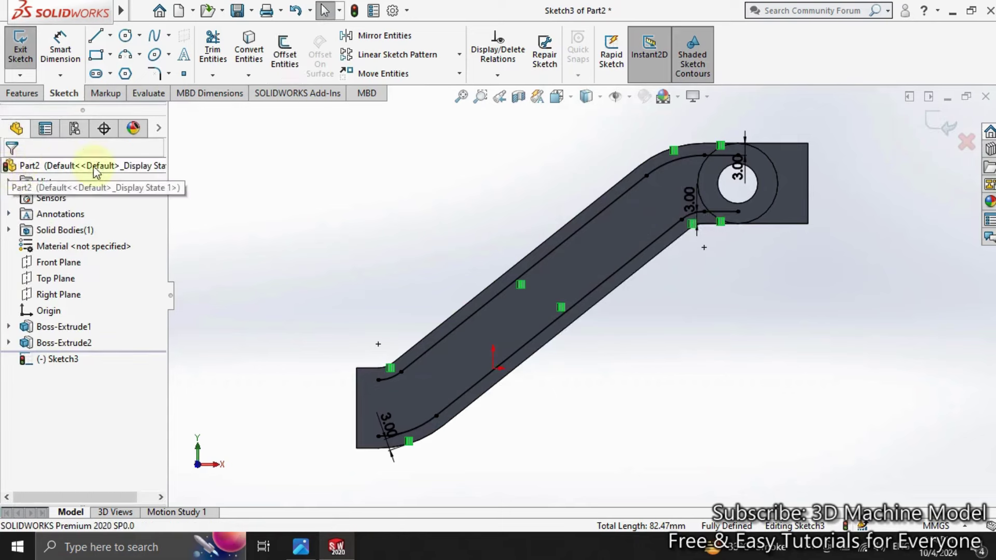
{"action": "left_click", "coordinate": [250, 37]}
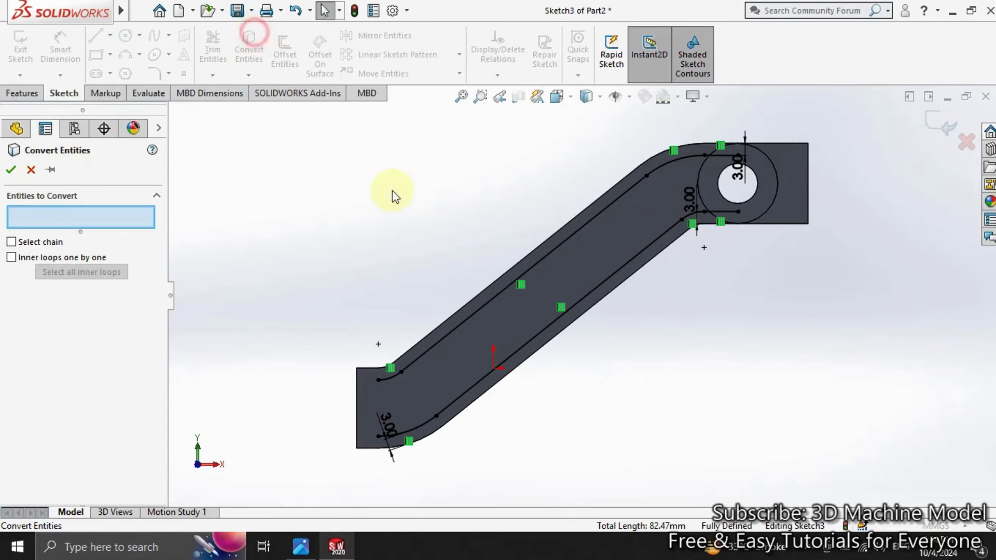
{"action": "left_click", "coordinate": [698, 179]}
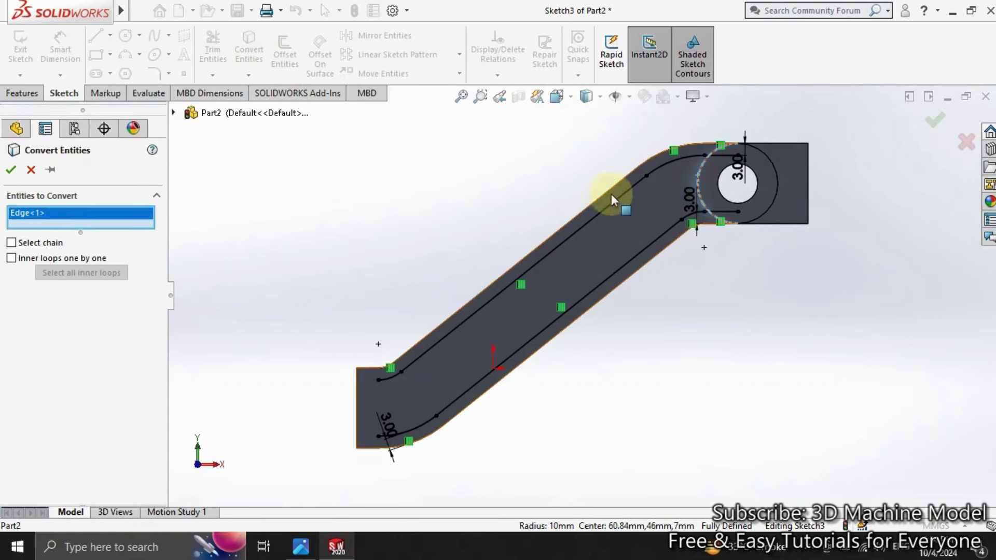
{"action": "left_click", "coordinate": [11, 172]}
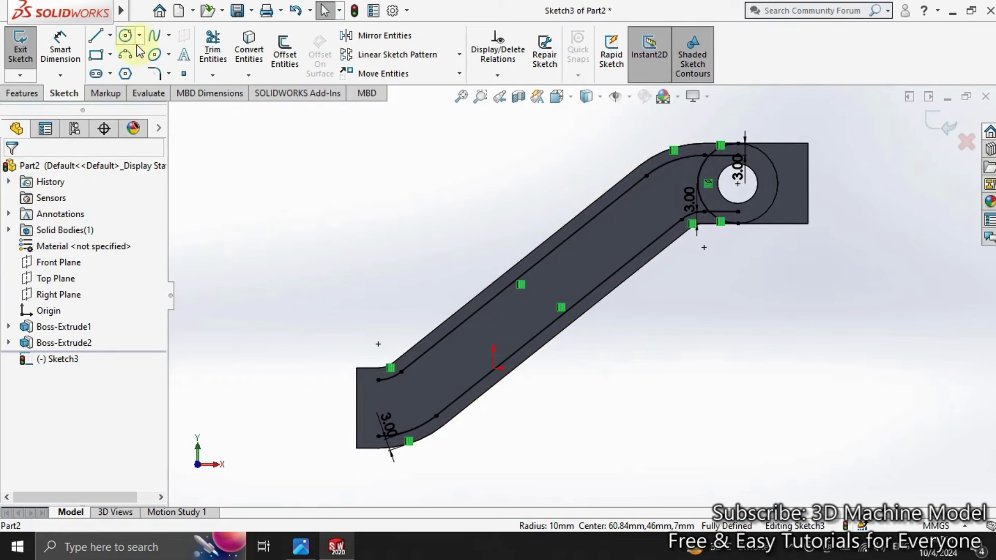
Draw a vertical centerline linking the left ends of the two offset arcs
{"action": "left_click", "coordinate": [110, 35]}
{"action": "left_click", "coordinate": [129, 69]}
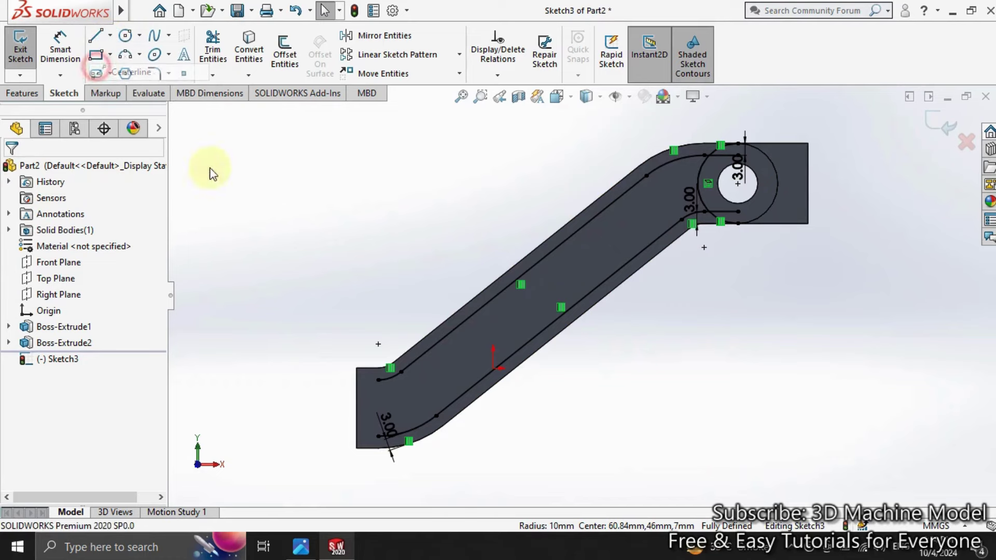
{"action": "scroll", "coordinate": [440, 447], "scroll_direction": "down", "scroll_amount": 2}
{"action": "scroll", "coordinate": [445, 293], "scroll_direction": "down", "scroll_amount": 1}
{"action": "scroll", "coordinate": [436, 301], "scroll_direction": "down", "scroll_amount": 1}
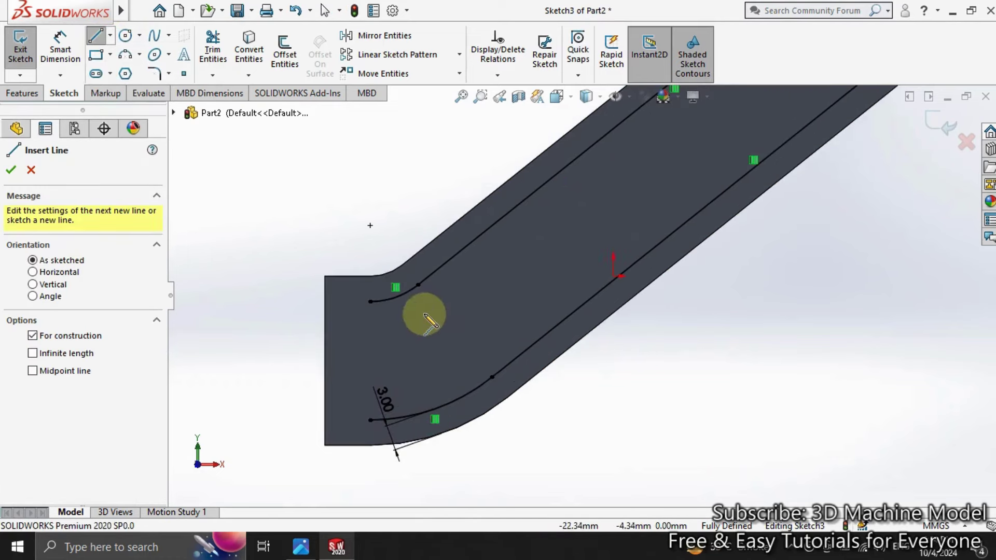
{"action": "scroll", "coordinate": [420, 309], "scroll_direction": "down", "scroll_amount": 1}
{"action": "left_click", "coordinate": [348, 301]}
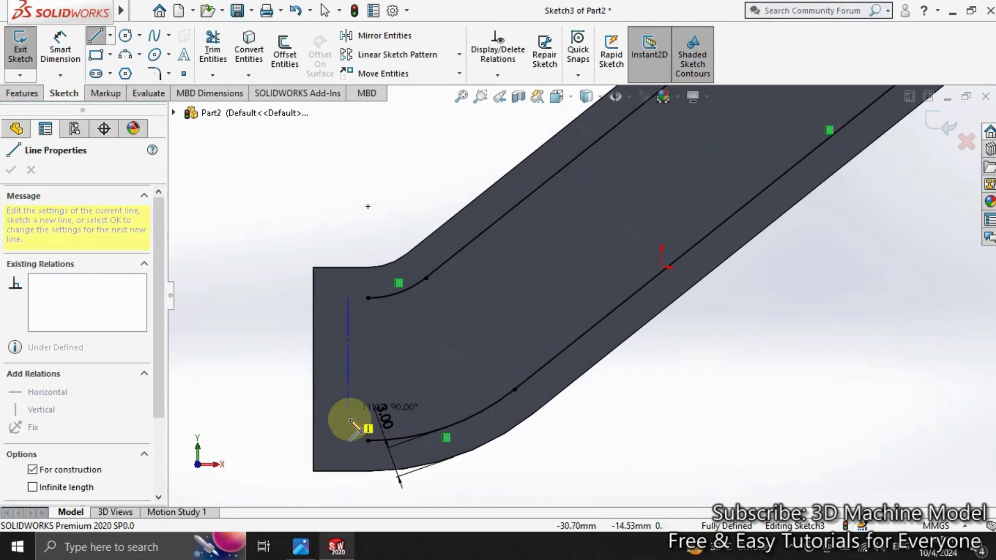
{"action": "left_click", "coordinate": [347, 440]}
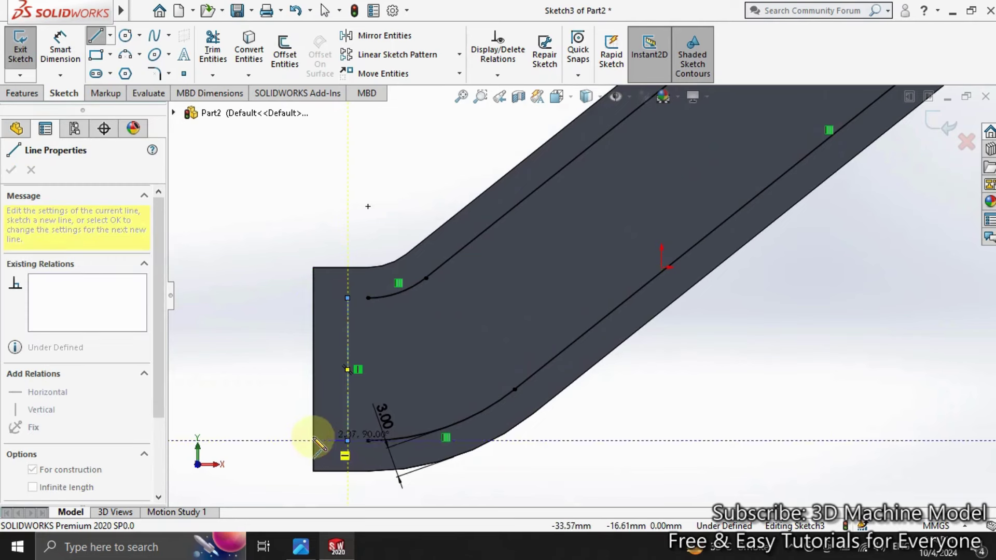
{"action": "key", "text": "Escape"}
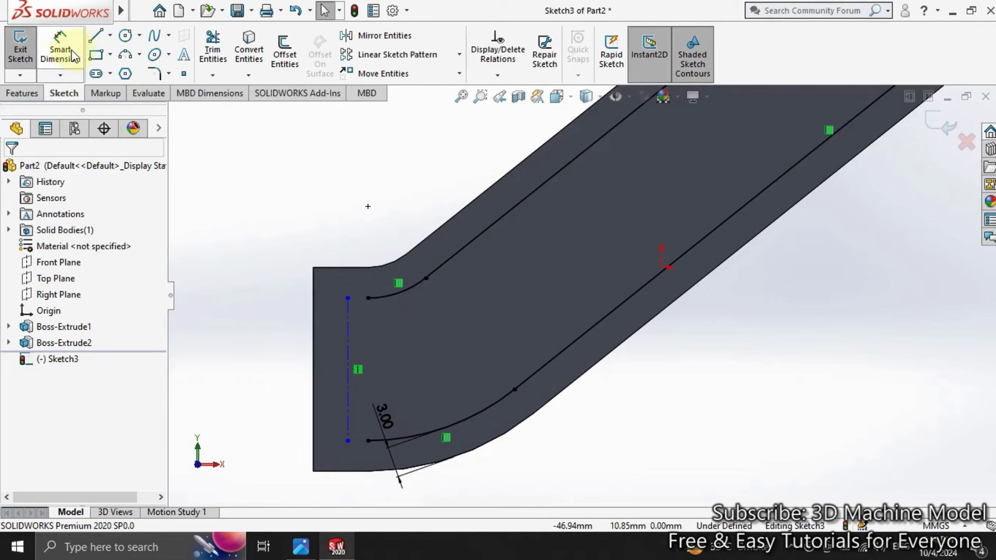
Dimension the centerline 7.5 mm from the arm's left edge
{"action": "left_click", "coordinate": [73, 56]}
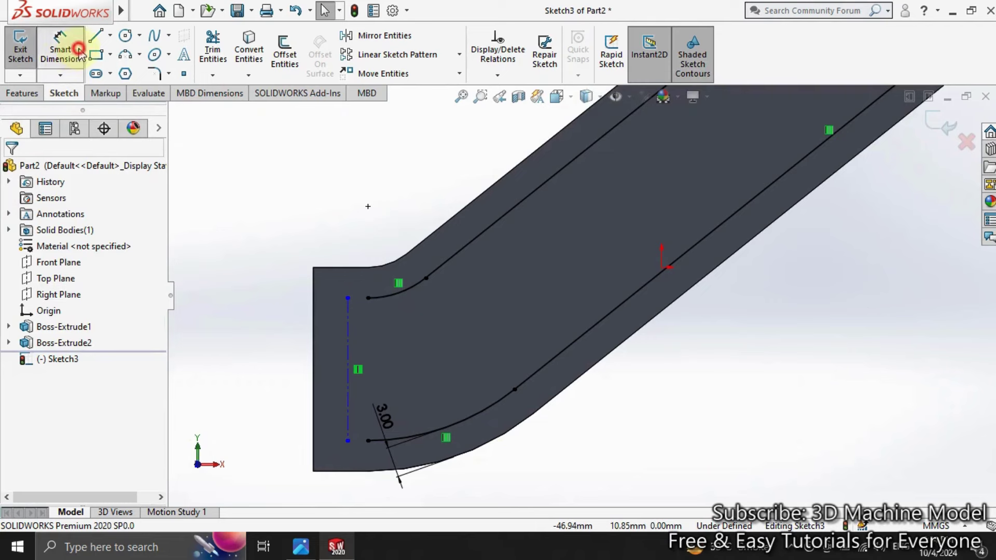
{"action": "left_click", "coordinate": [313, 333]}
{"action": "left_click", "coordinate": [347, 311]}
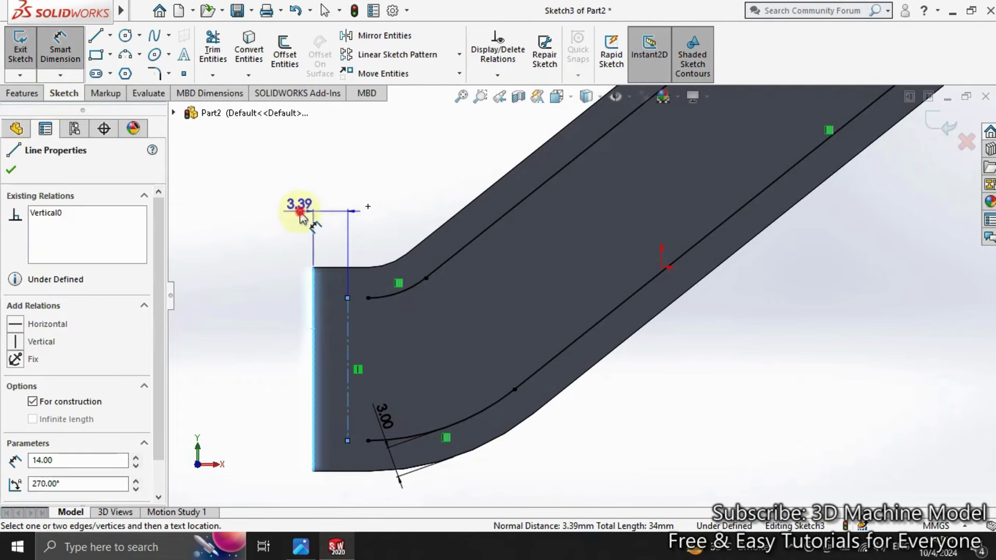
{"action": "left_click", "coordinate": [302, 214]}
{"action": "type", "text": "7."}
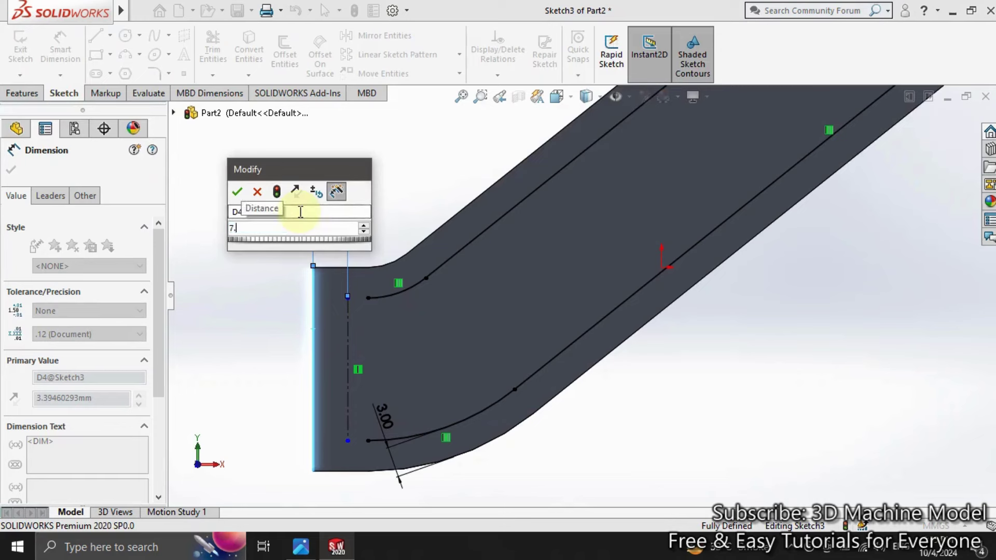
{"action": "type", "text": "5"}
{"action": "key", "text": "Return"}
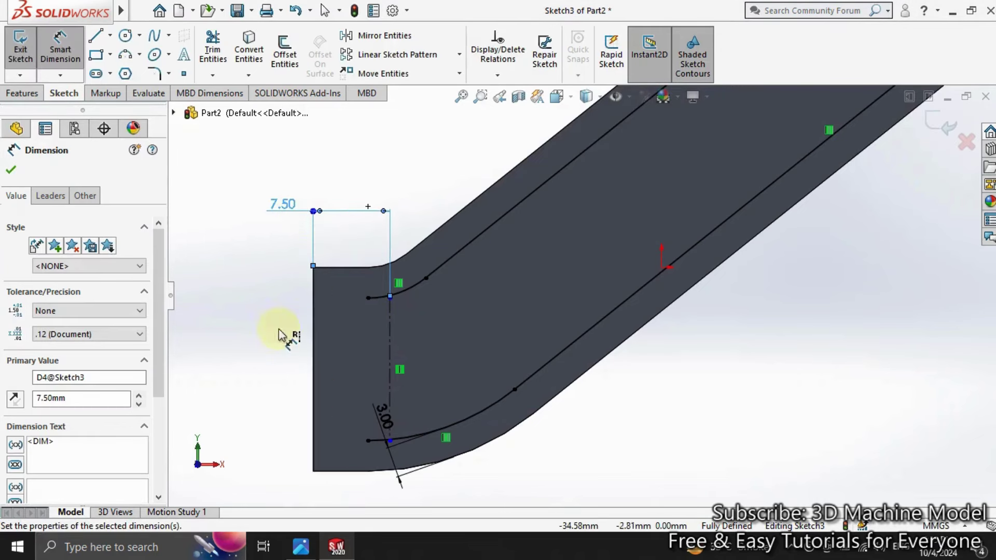
{"action": "key", "text": "Escape"}
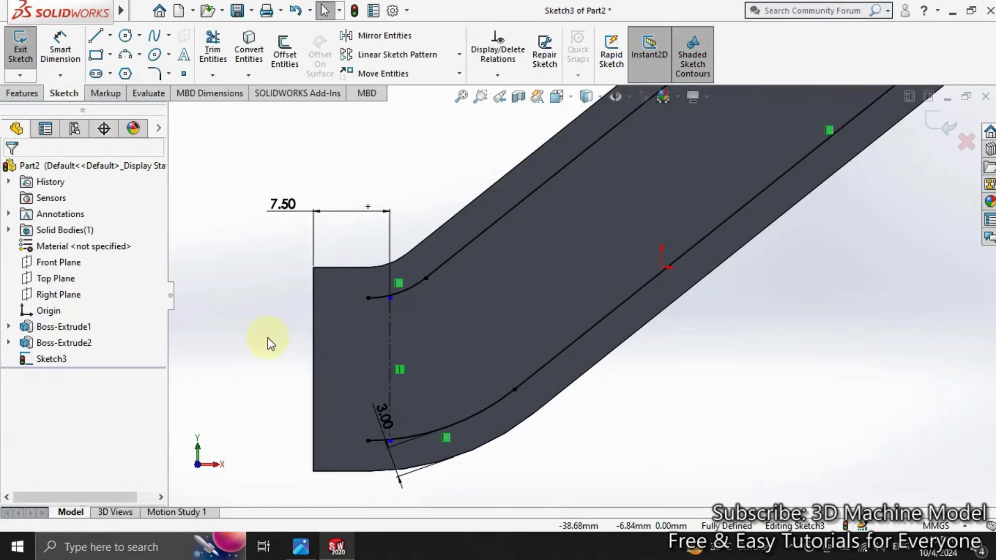
{"action": "left_click", "coordinate": [125, 36]}
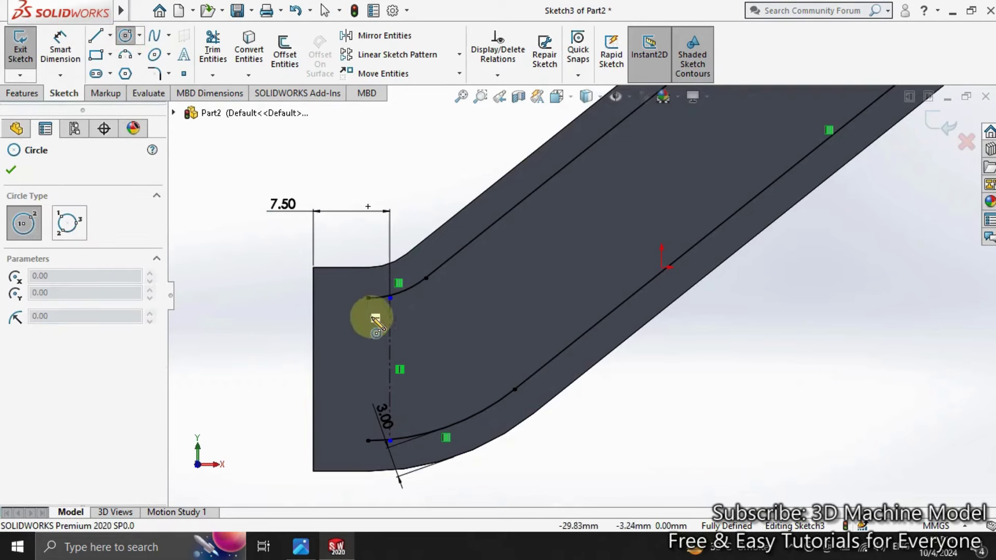
Draw a Ø14 mm circle centred on the 7.5 mm centerline
{"action": "left_click", "coordinate": [390, 370]}
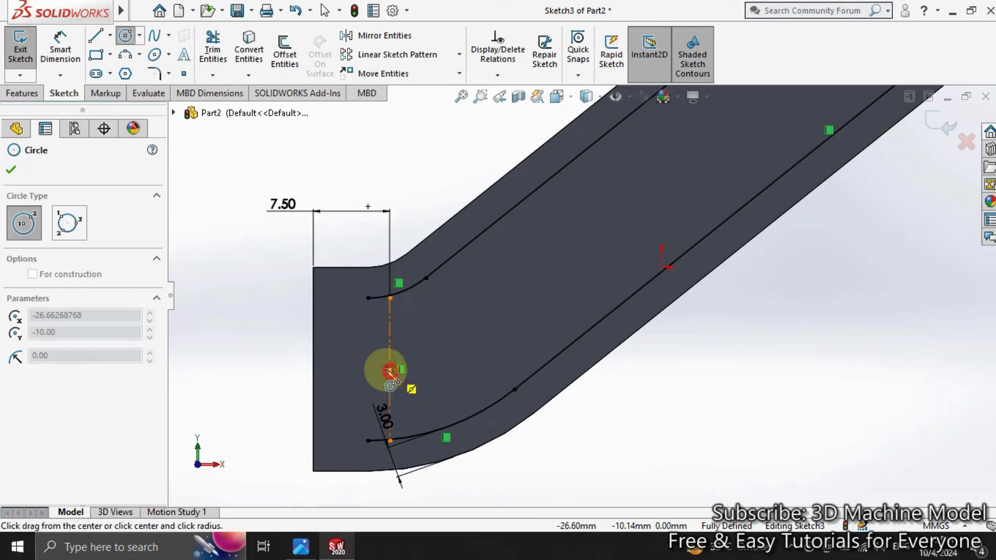
{"action": "left_click", "coordinate": [351, 319]}
{"action": "left_click", "coordinate": [61, 50]}
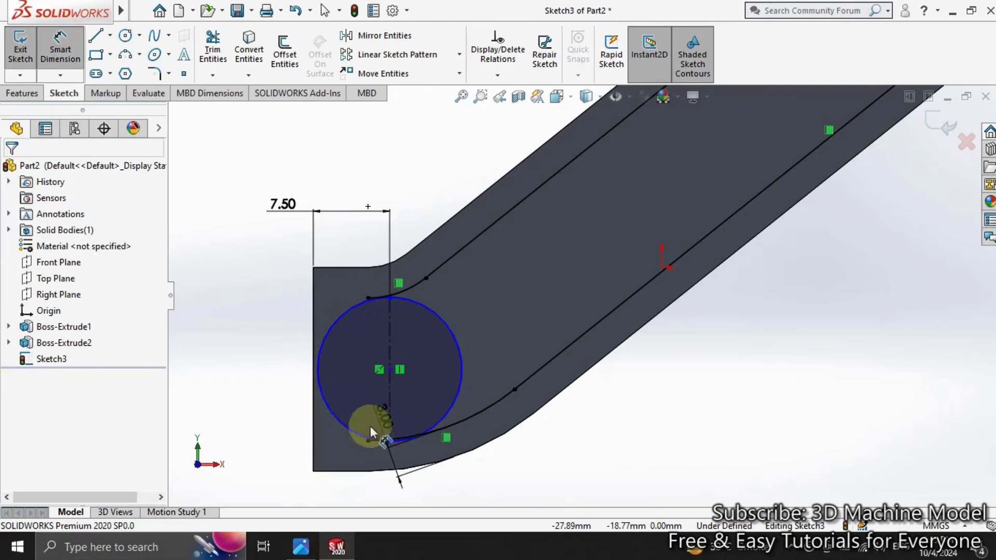
{"action": "left_click", "coordinate": [336, 407]}
{"action": "left_click", "coordinate": [231, 280]}
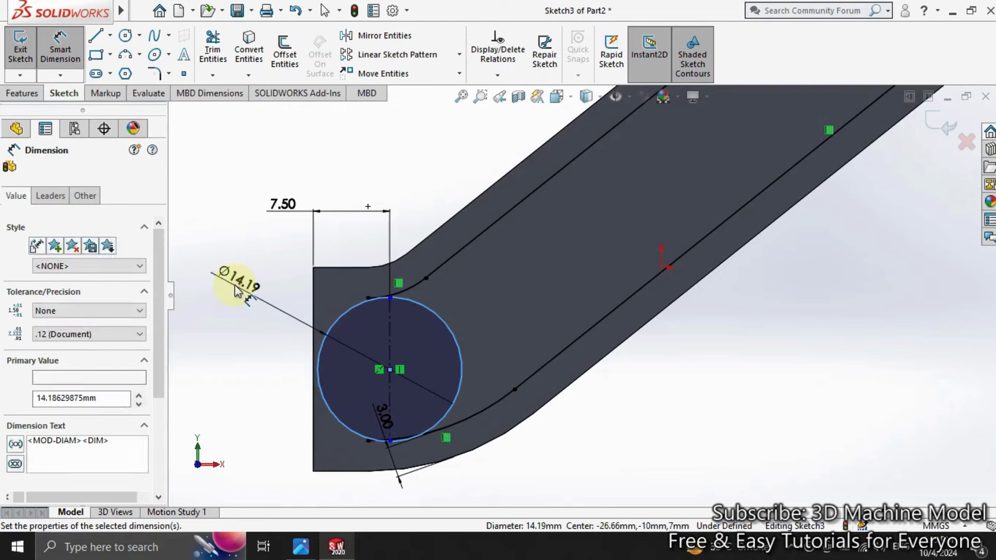
{"action": "type", "text": "14"}
{"action": "key", "text": "Return"}
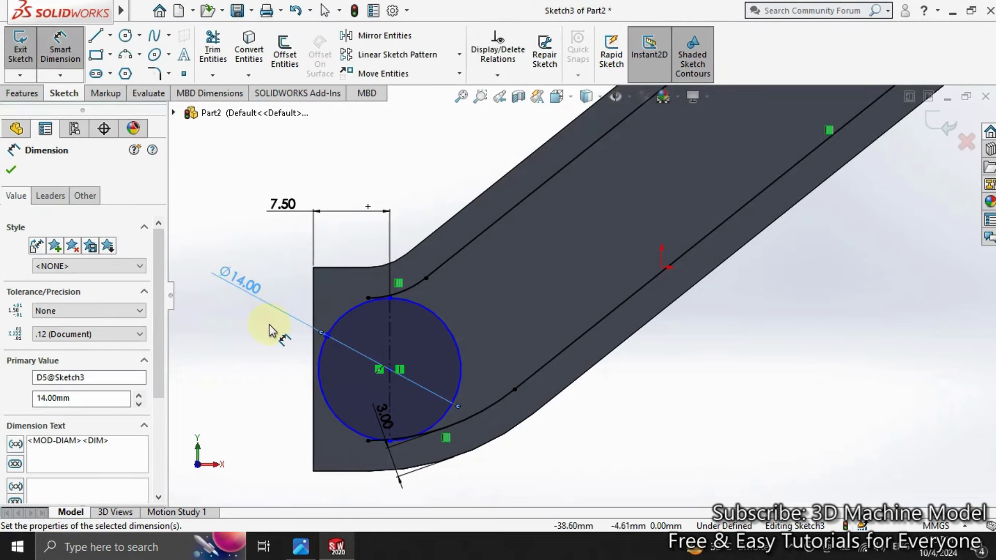
{"action": "key", "text": "Escape"}
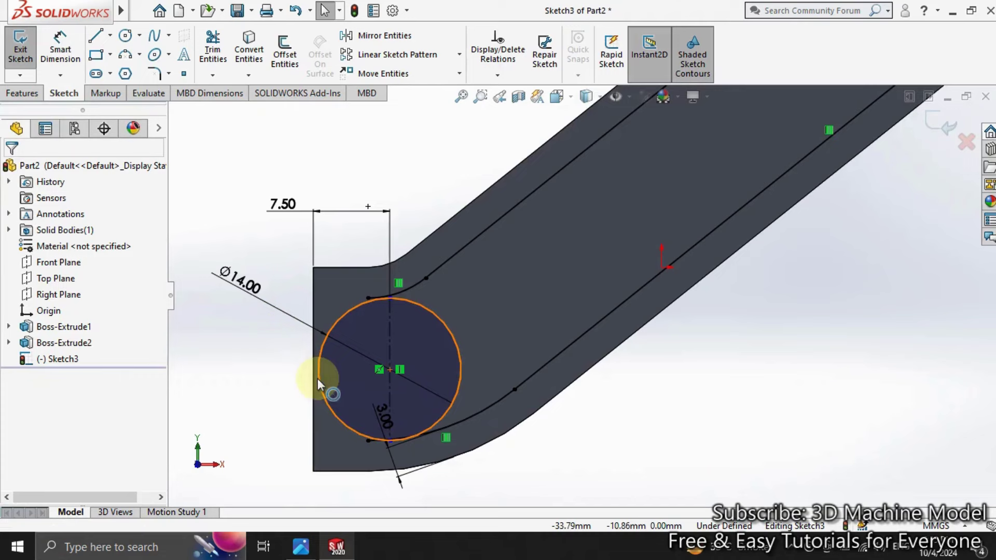
Make the Ø14 circle tangent to the inner offset arc
{"action": "left_click", "coordinate": [355, 425]}
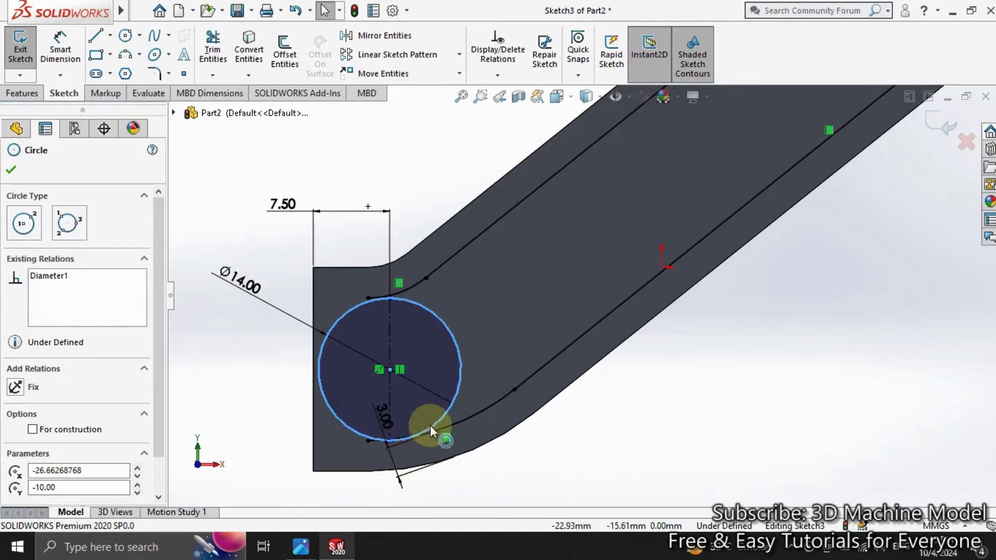
{"action": "left_click", "coordinate": [449, 424]}
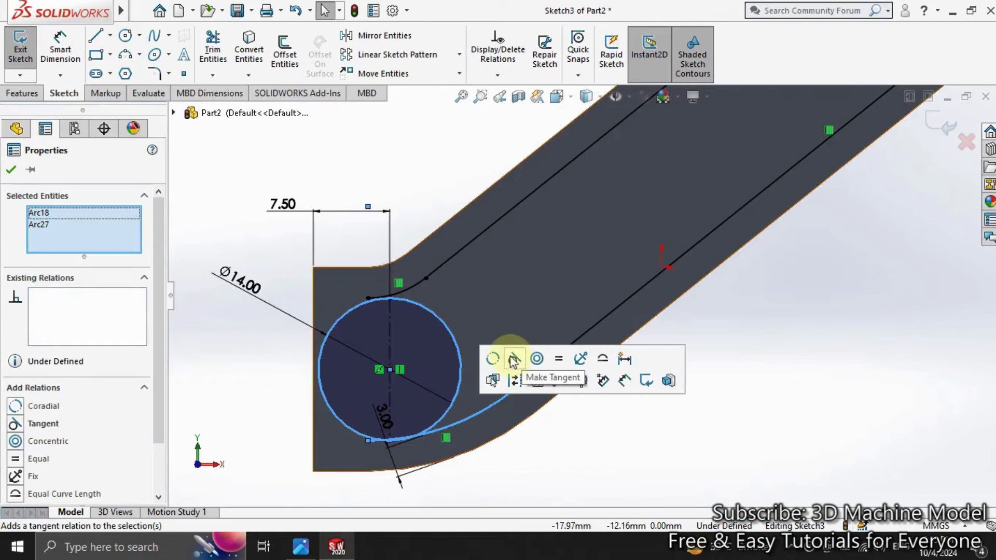
{"action": "left_click", "coordinate": [512, 358]}
{"action": "left_click", "coordinate": [575, 457]}
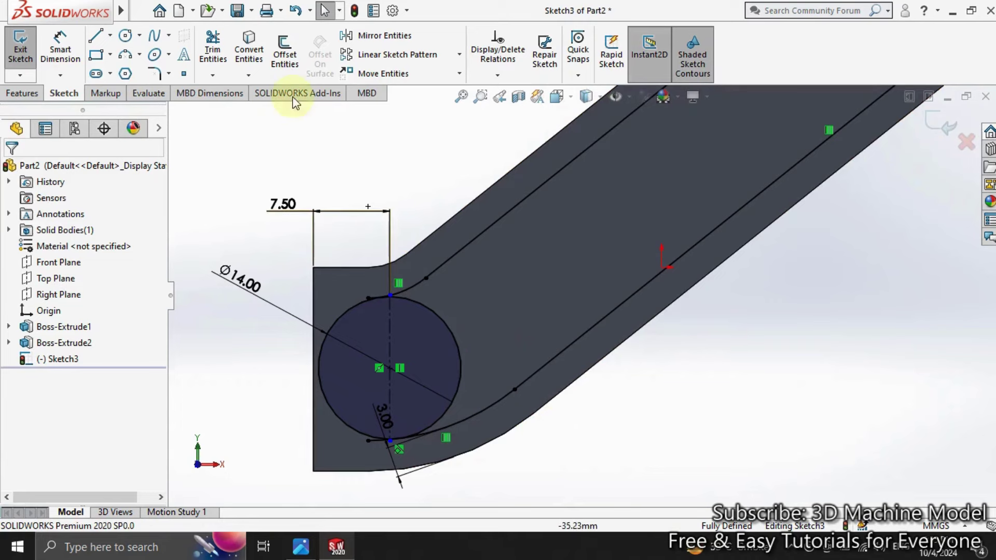
Power-trim away the right half of the Ø14 circle
{"action": "left_click", "coordinate": [213, 49]}
{"action": "left_click_drag", "start_coordinate": [428, 321], "coordinate": [384, 453]}
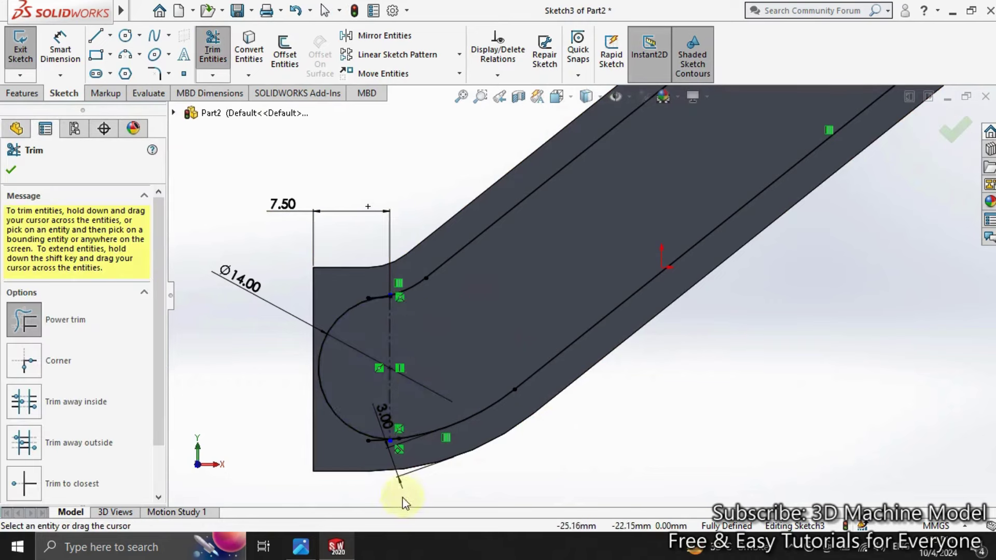
{"action": "scroll", "coordinate": [394, 301], "scroll_direction": "down", "scroll_amount": 3}
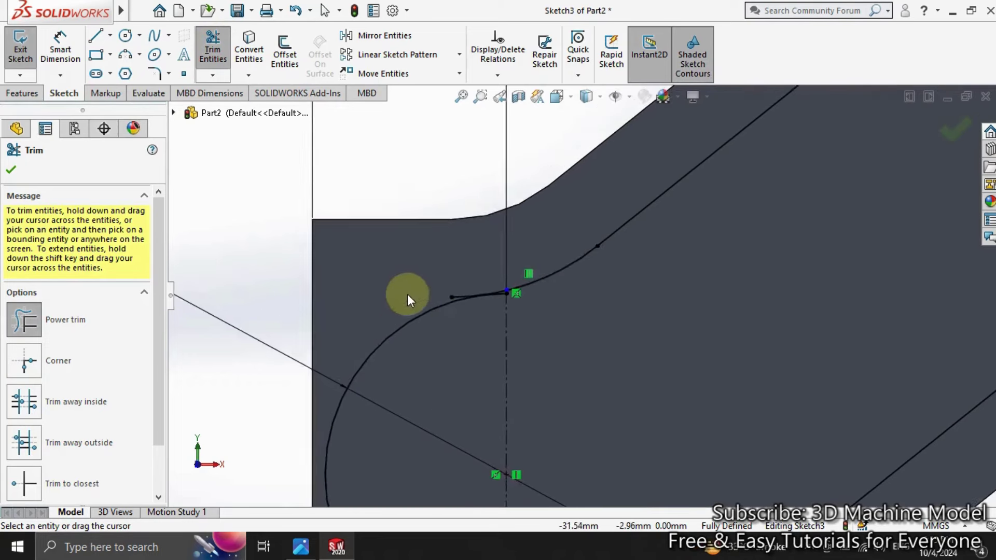
{"action": "scroll", "coordinate": [519, 296], "scroll_direction": "down", "scroll_amount": 3}
{"action": "scroll", "coordinate": [524, 293], "scroll_direction": "down", "scroll_amount": 2}
Trim the leftover and overlapping segments at both ends of the offset arc
{"action": "left_click_drag", "start_coordinate": [501, 303], "coordinate": [599, 316]}
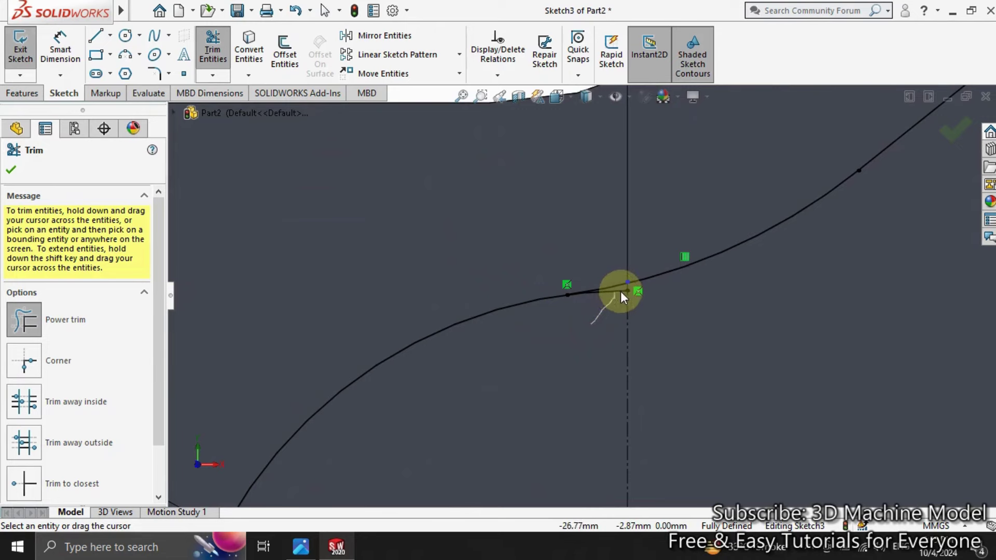
{"action": "left_click_drag", "start_coordinate": [621, 291], "coordinate": [619, 288]}
{"action": "scroll", "coordinate": [597, 364], "scroll_direction": "up", "scroll_amount": 3}
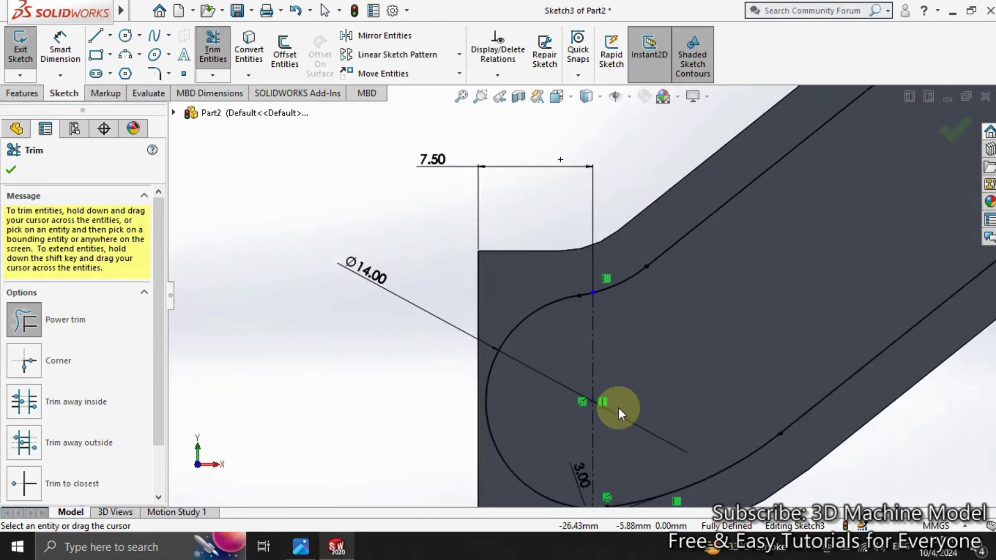
{"action": "scroll", "coordinate": [623, 415], "scroll_direction": "down", "scroll_amount": 1}
{"action": "scroll", "coordinate": [603, 422], "scroll_direction": "down", "scroll_amount": 3}
{"action": "scroll", "coordinate": [534, 319], "scroll_direction": "down", "scroll_amount": 3}
{"action": "scroll", "coordinate": [539, 359], "scroll_direction": "down", "scroll_amount": 2}
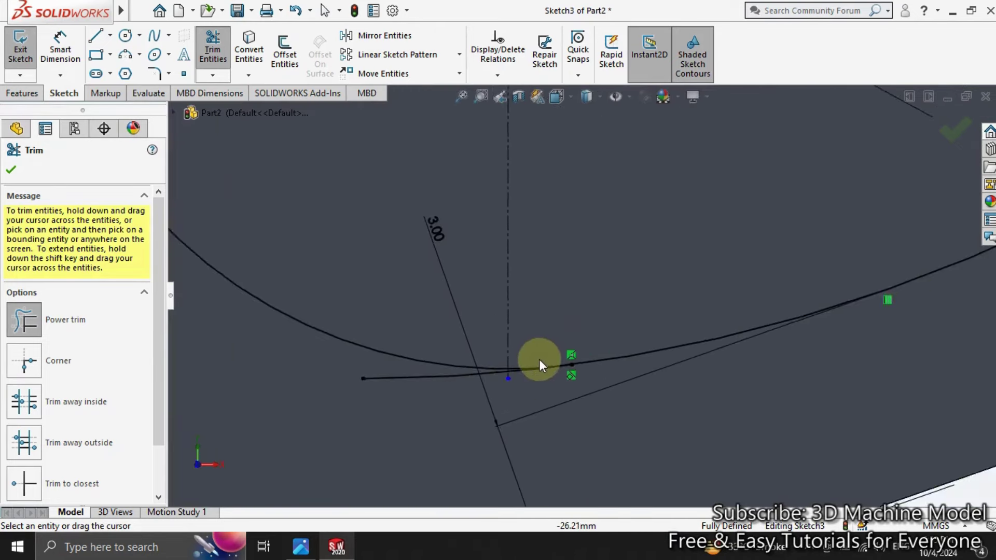
{"action": "scroll", "coordinate": [539, 359], "scroll_direction": "down", "scroll_amount": 2}
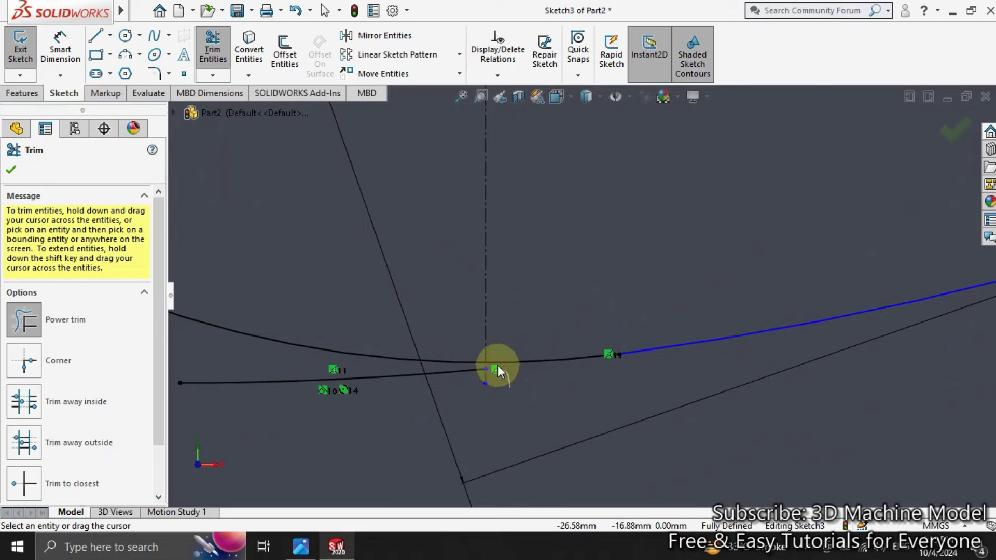
{"action": "mouse_move", "coordinate": [497, 366]}
{"action": "left_mouse_down"}
{"action": "mouse_move", "coordinate": [463, 395]}
{"action": "mouse_move", "coordinate": [460, 367]}
{"action": "mouse_move", "coordinate": [475, 391]}
{"action": "left_mouse_up"}
{"action": "scroll", "coordinate": [478, 379], "scroll_direction": "up", "scroll_amount": 2}
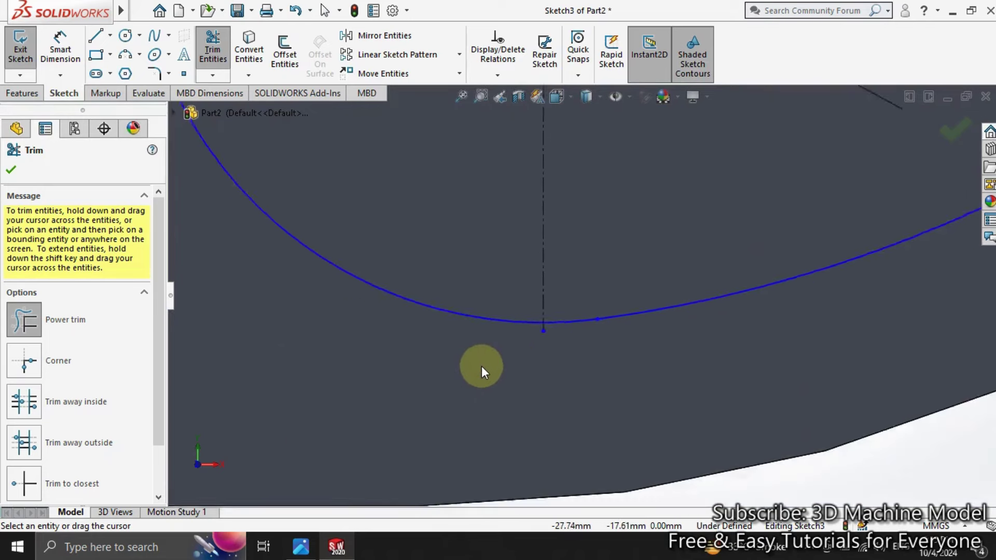
{"action": "scroll", "coordinate": [610, 227], "scroll_direction": "up", "scroll_amount": 3}
{"action": "scroll", "coordinate": [610, 228], "scroll_direction": "up", "scroll_amount": 2}
{"action": "scroll", "coordinate": [649, 218], "scroll_direction": "up", "scroll_amount": 2}
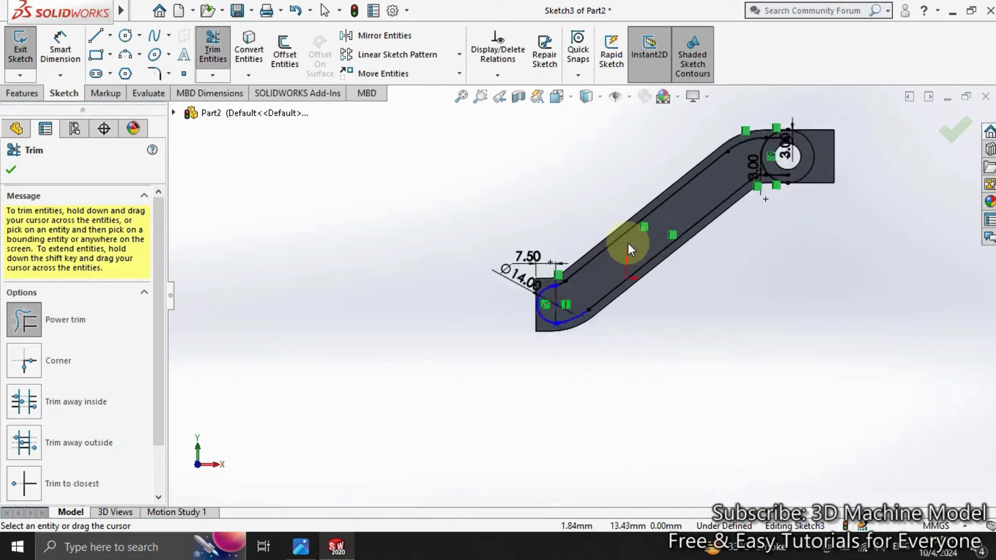
{"action": "scroll", "coordinate": [509, 327], "scroll_direction": "down", "scroll_amount": 3}
{"action": "scroll", "coordinate": [454, 363], "scroll_direction": "down", "scroll_amount": 3}
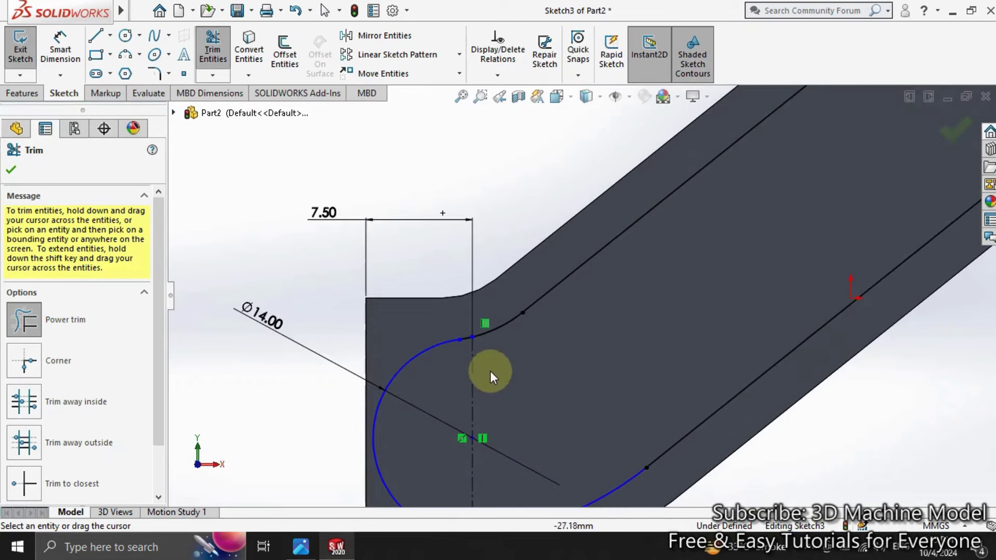
{"action": "scroll", "coordinate": [503, 363], "scroll_direction": "up", "scroll_amount": 4}
{"action": "key", "text": "Escape"}
Trim the upper boss circle where it crosses the slot outline
{"action": "scroll", "coordinate": [623, 337], "scroll_direction": "up", "scroll_amount": 1}
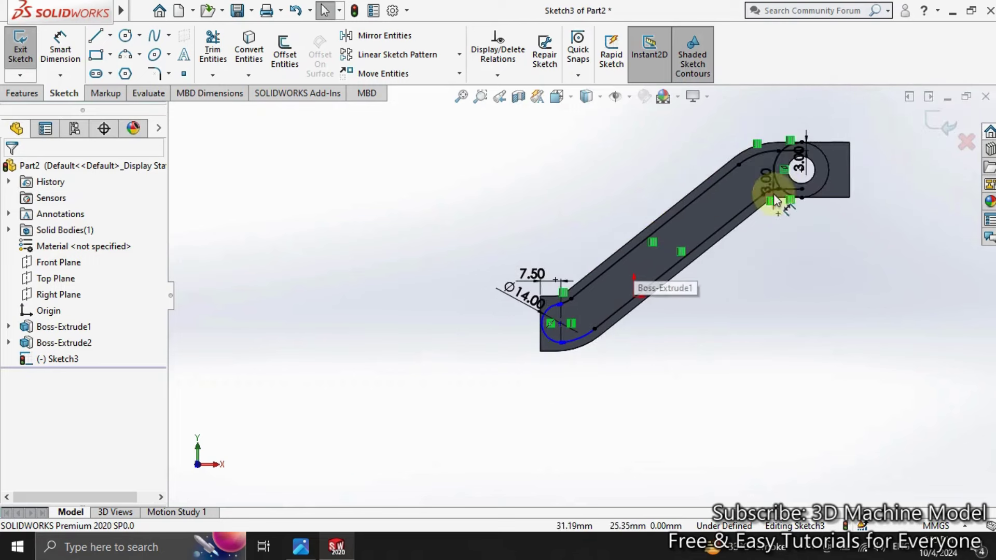
{"action": "scroll", "coordinate": [812, 160], "scroll_direction": "down", "scroll_amount": 3}
{"action": "scroll", "coordinate": [734, 305], "scroll_direction": "down", "scroll_amount": 2}
{"action": "scroll", "coordinate": [659, 218], "scroll_direction": "down", "scroll_amount": 1}
{"action": "scroll", "coordinate": [658, 218], "scroll_direction": "up", "scroll_amount": 2}
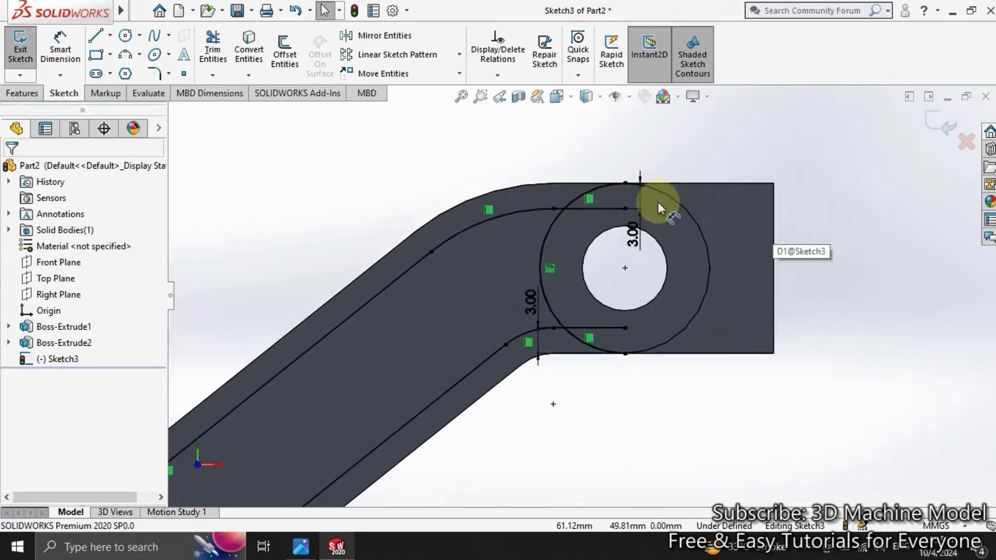
{"action": "scroll", "coordinate": [597, 244], "scroll_direction": "down", "scroll_amount": 2}
{"action": "left_click", "coordinate": [210, 49]}
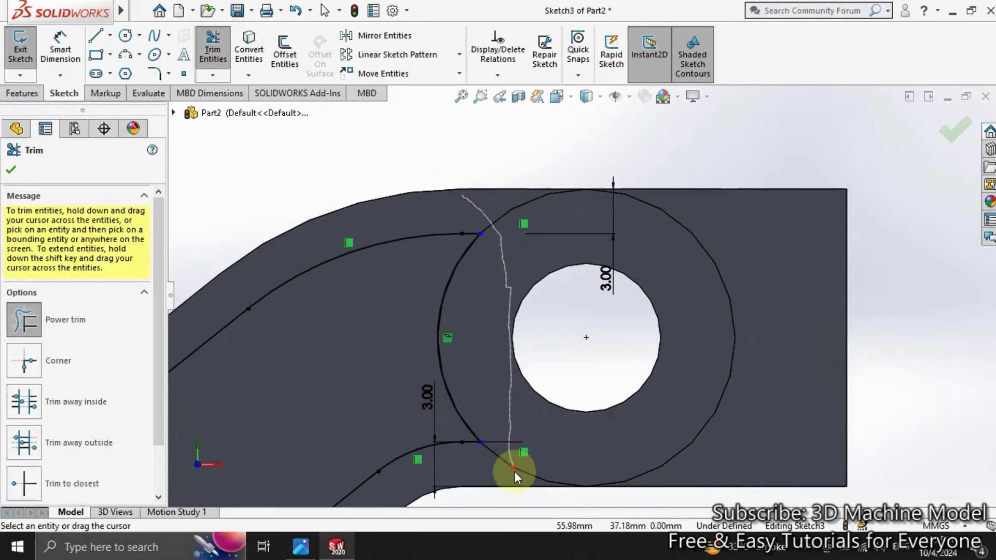
{"action": "left_click_drag", "start_coordinate": [515, 471], "coordinate": [507, 423]}
{"action": "scroll", "coordinate": [498, 421], "scroll_direction": "up", "scroll_amount": 2}
{"action": "scroll", "coordinate": [496, 420], "scroll_direction": "up", "scroll_amount": 1}
{"action": "scroll", "coordinate": [494, 419], "scroll_direction": "up", "scroll_amount": 1}
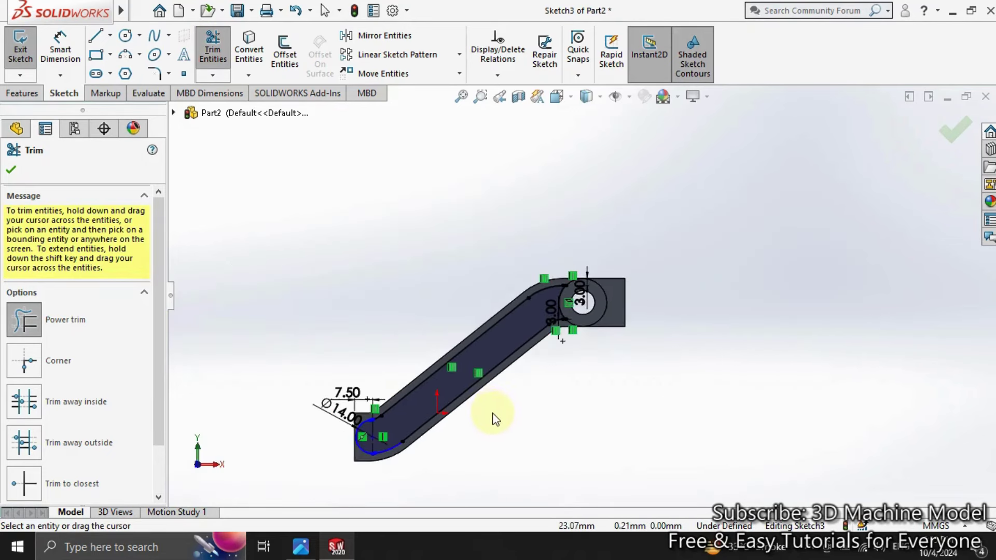
{"action": "scroll", "coordinate": [493, 413], "scroll_direction": "down", "scroll_amount": 3}
{"action": "key", "text": "Escape"}
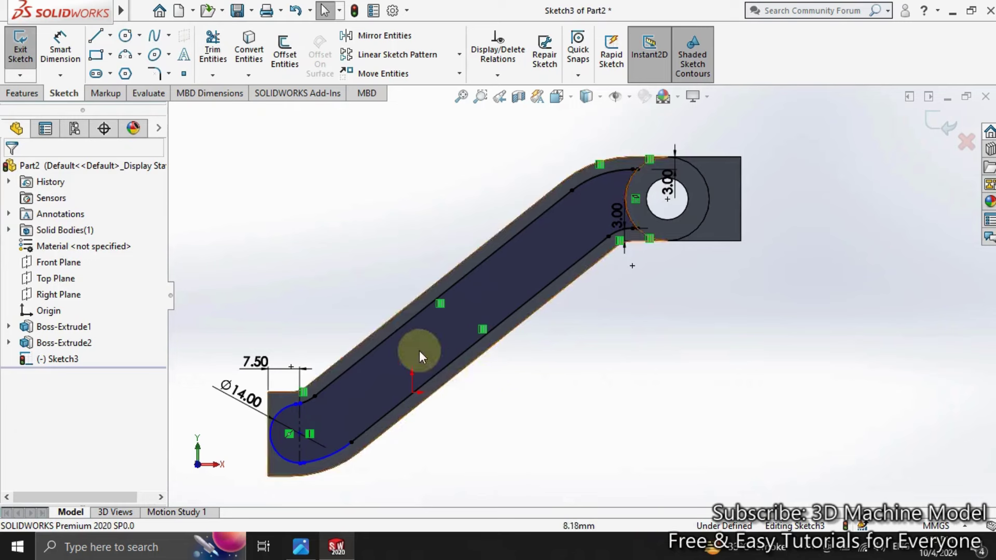
Exit the sketch and extrude-cut the slot outline 12/2 = 6 mm deep (Blind)
{"action": "left_click", "coordinate": [20, 71]}
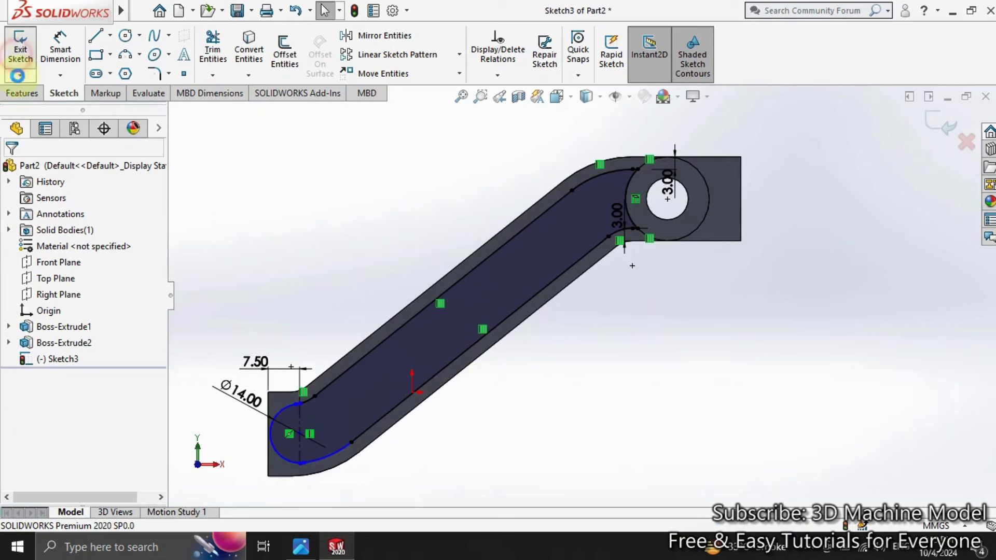
{"action": "left_click", "coordinate": [218, 52]}
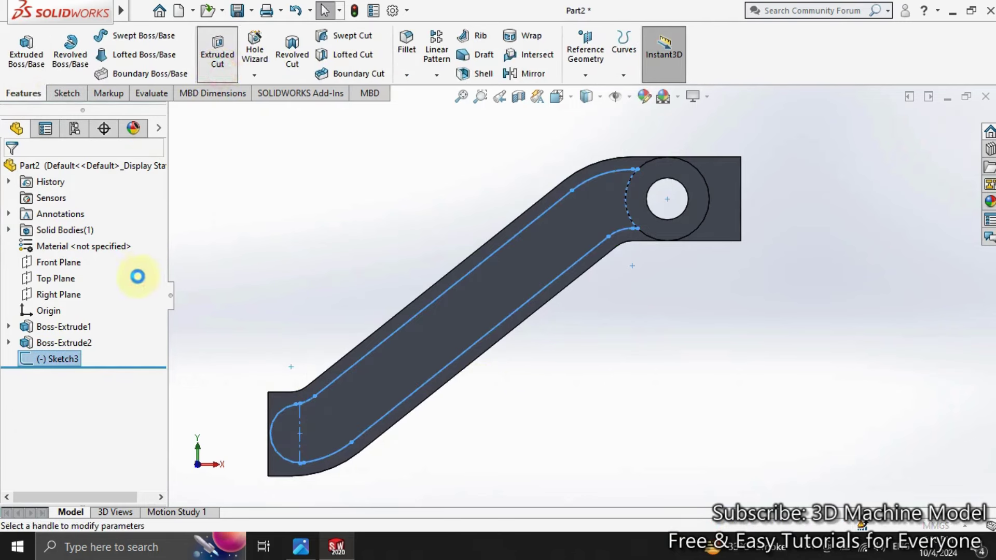
{"action": "type", "text": "1"}
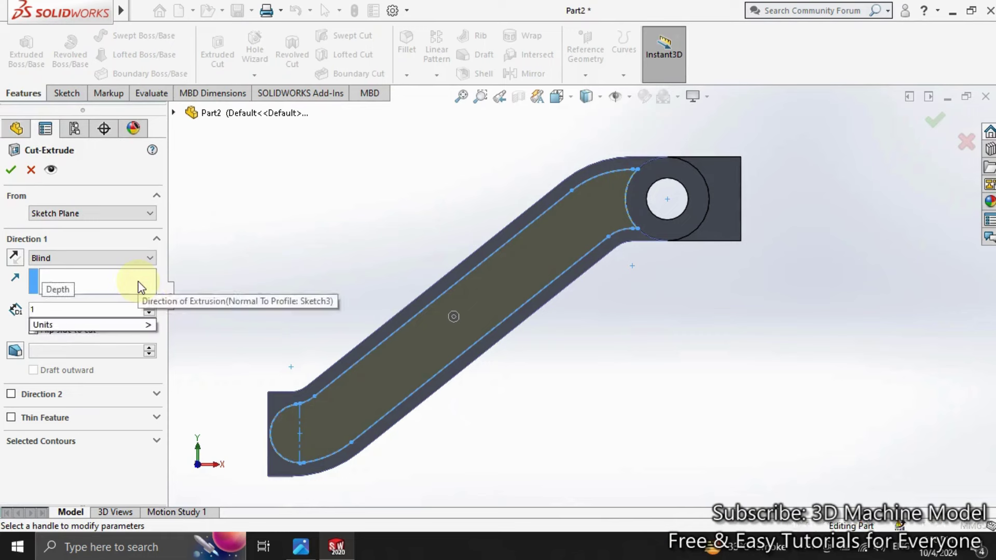
{"action": "type", "text": "2/2"}
{"action": "key", "text": "Return"}
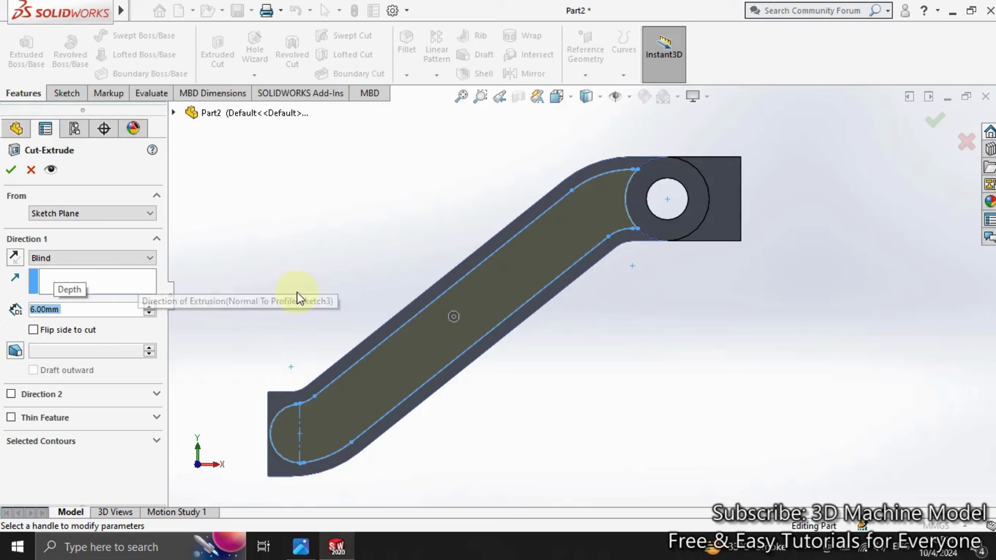
{"action": "left_click", "coordinate": [16, 169]}
{"action": "scroll", "coordinate": [681, 231], "scroll_direction": "down", "scroll_amount": 2}
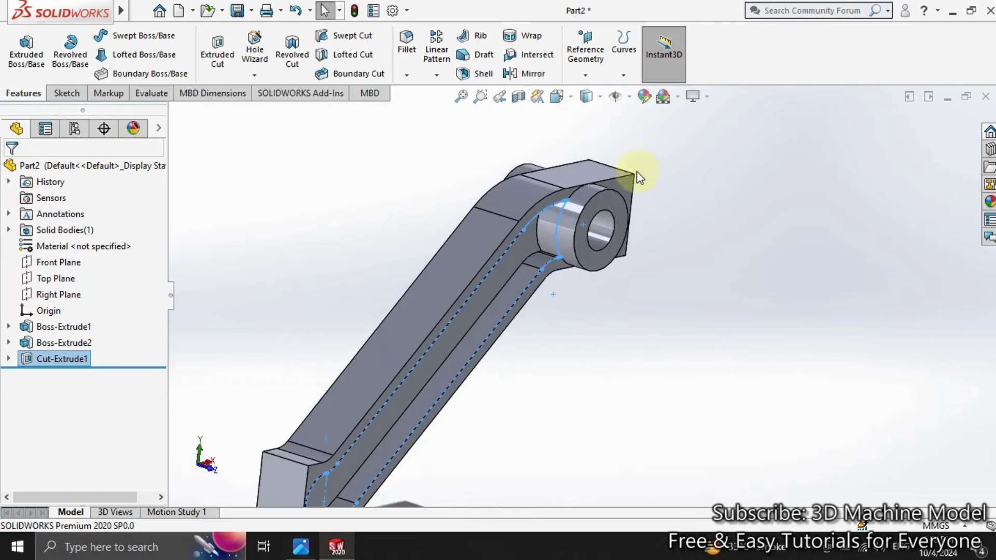
{"action": "scroll", "coordinate": [579, 184], "scroll_direction": "down", "scroll_amount": 2}
{"action": "scroll", "coordinate": [558, 207], "scroll_direction": "down", "scroll_amount": 1}
{"action": "scroll", "coordinate": [559, 208], "scroll_direction": "down", "scroll_amount": 2}
{"action": "scroll", "coordinate": [506, 195], "scroll_direction": "down", "scroll_amount": 2}
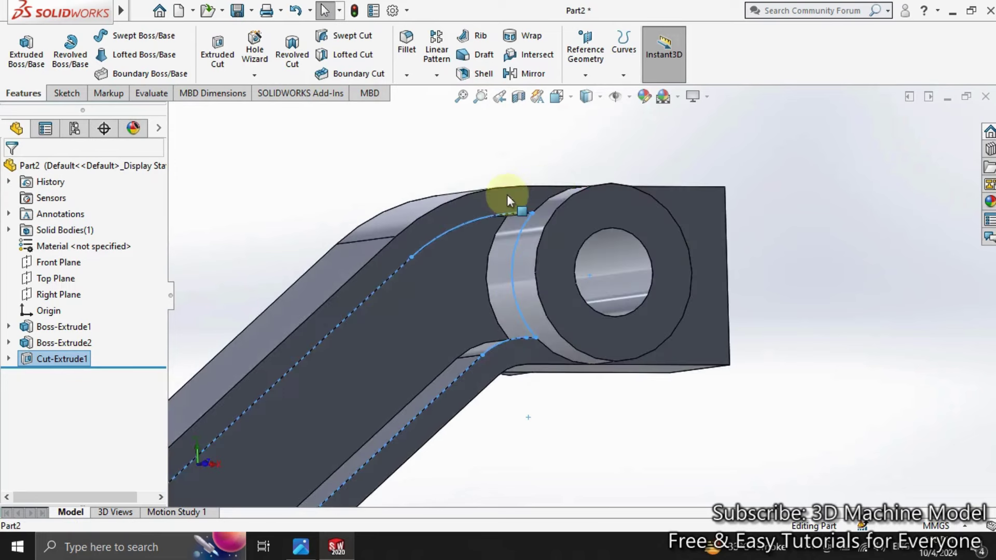
{"action": "left_click", "coordinate": [451, 166]}
Fillet the upper and lower pocket edges at the boss with a 7 mm radius
{"action": "left_click", "coordinate": [414, 39]}
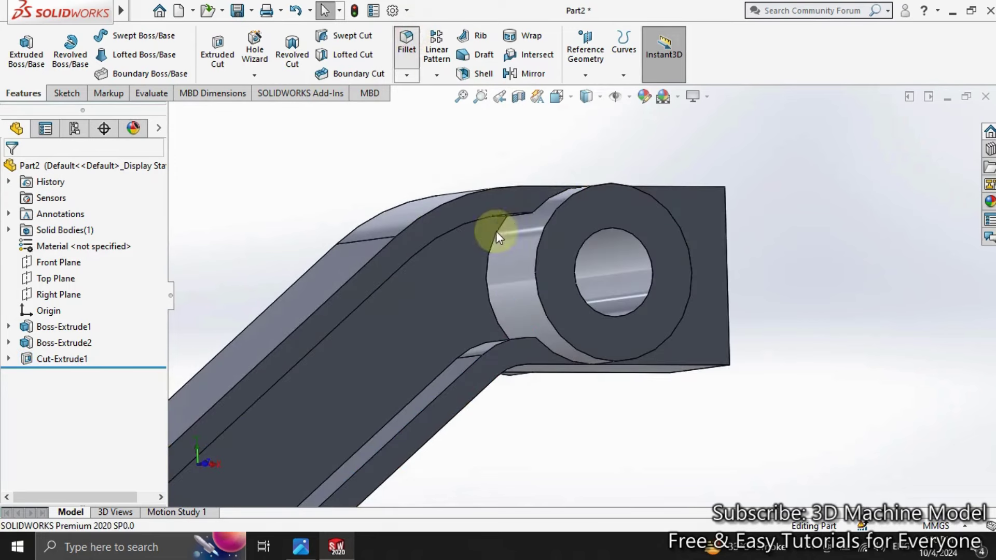
{"action": "left_click", "coordinate": [515, 217]}
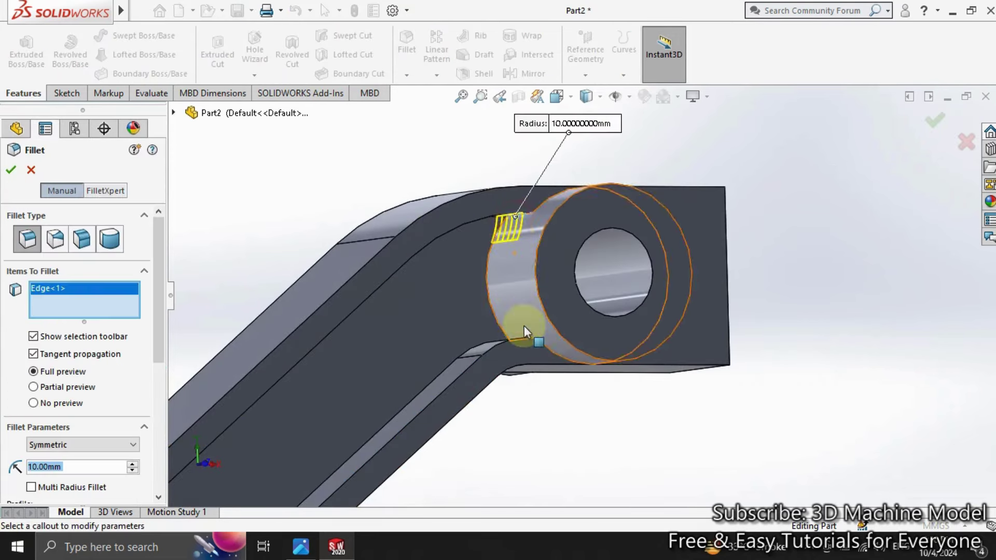
{"action": "left_click", "coordinate": [521, 334]}
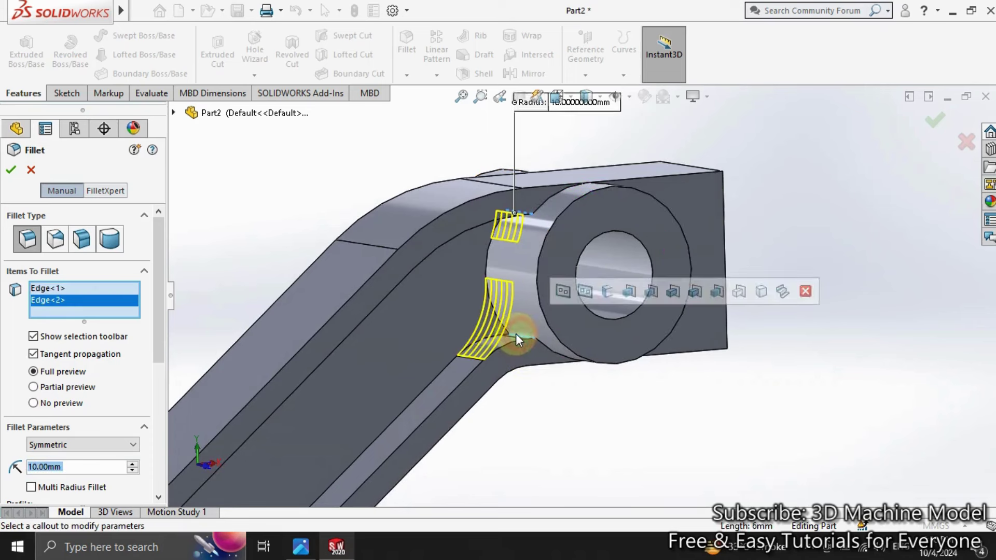
{"action": "left_click", "coordinate": [75, 469]}
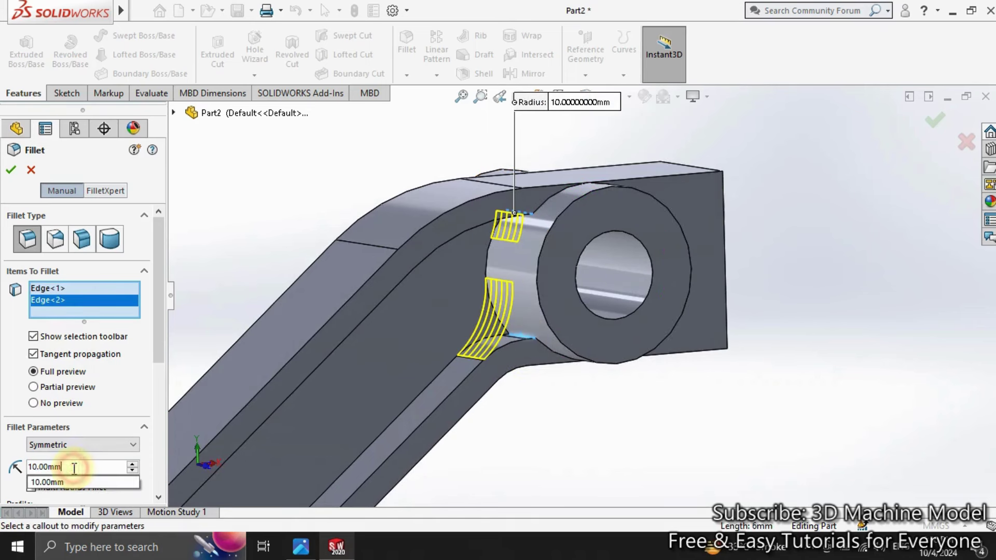
{"action": "type", "text": "7"}
{"action": "key", "text": "Return"}
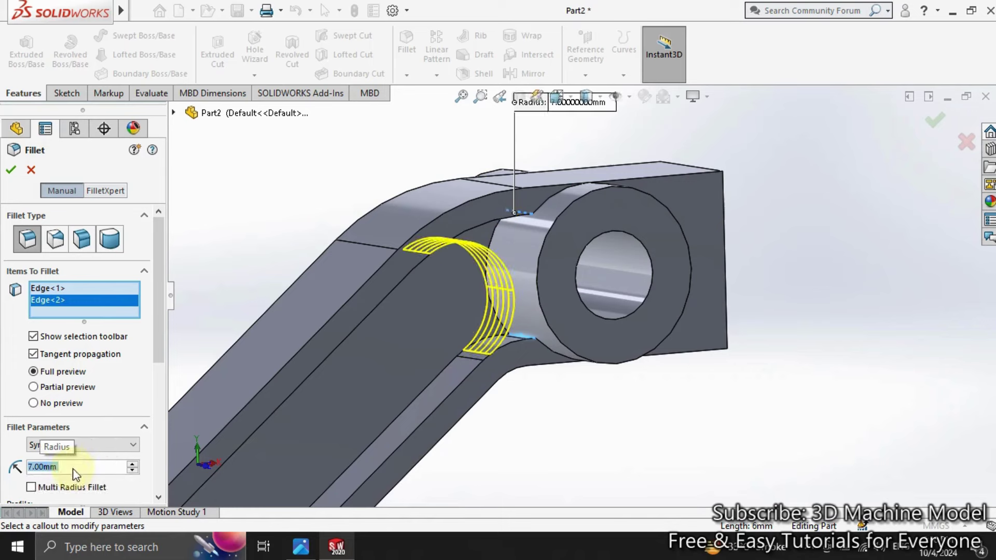
{"action": "left_click", "coordinate": [11, 171]}
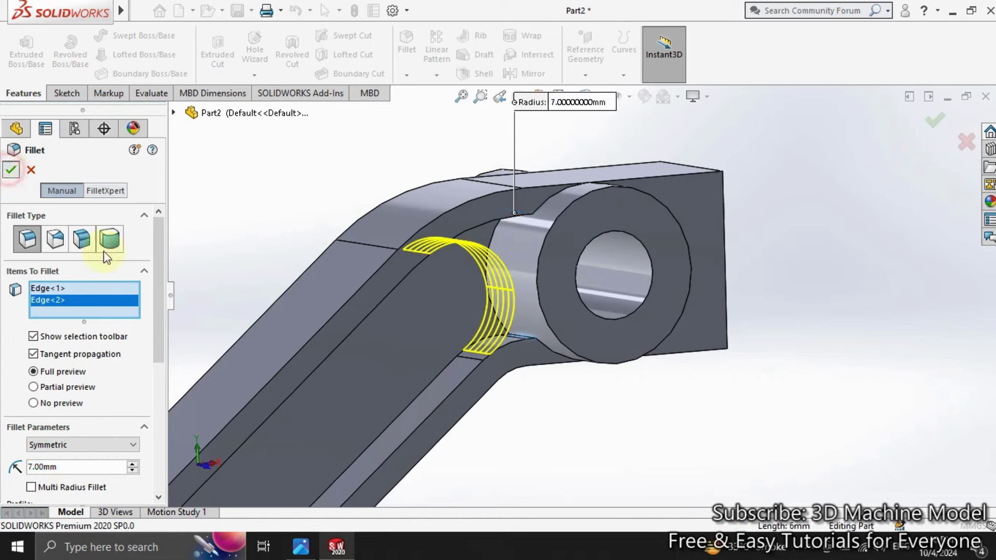
{"action": "scroll", "coordinate": [267, 300], "scroll_direction": "up", "scroll_amount": 2}
{"action": "scroll", "coordinate": [332, 366], "scroll_direction": "up", "scroll_amount": 2}
Mirror Cut-Extrude1 and Fillet1 about the Front Plane to create Mirror1
{"action": "scroll", "coordinate": [332, 366], "scroll_direction": "down", "scroll_amount": 1}
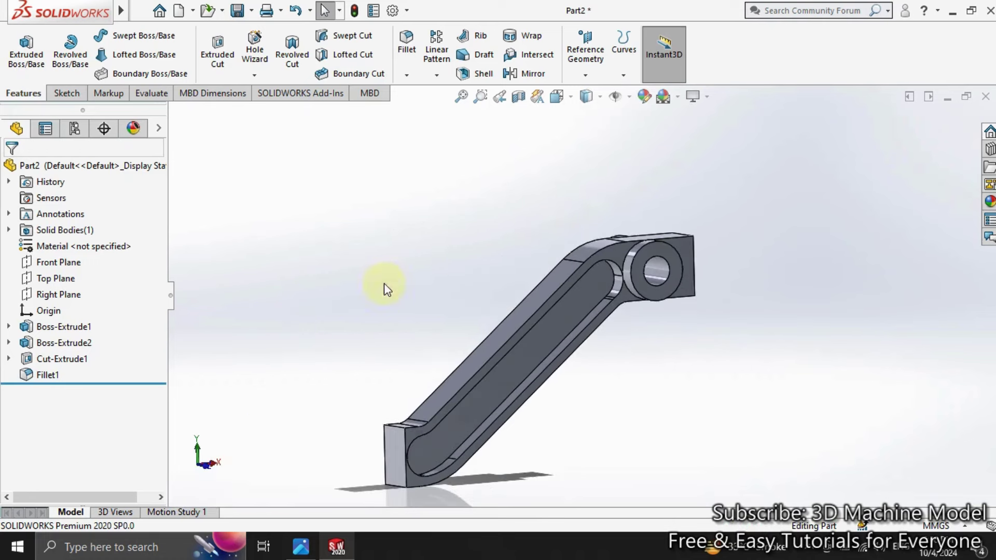
{"action": "left_click", "coordinate": [525, 74]}
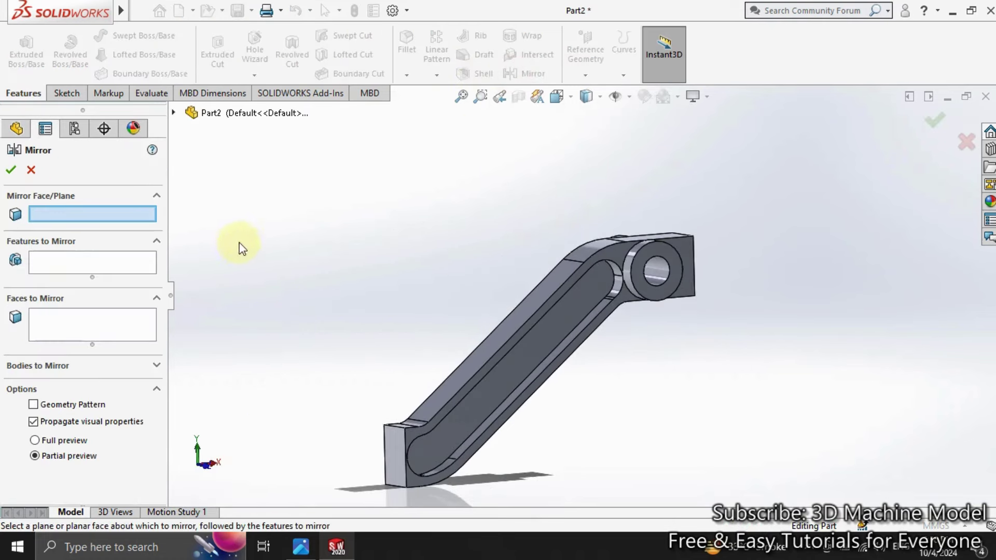
{"action": "left_click", "coordinate": [231, 112]}
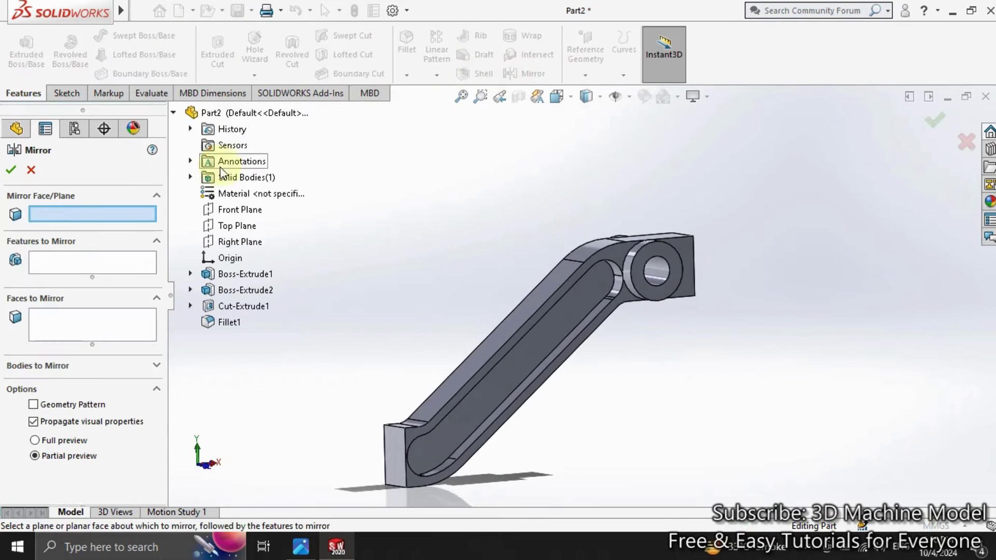
{"action": "left_click", "coordinate": [229, 210]}
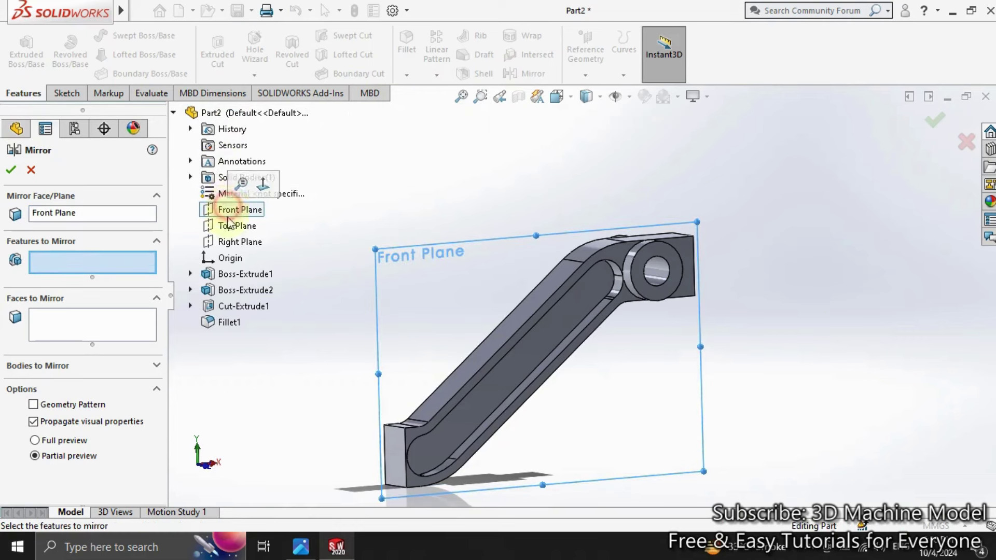
{"action": "left_click", "coordinate": [213, 313]}
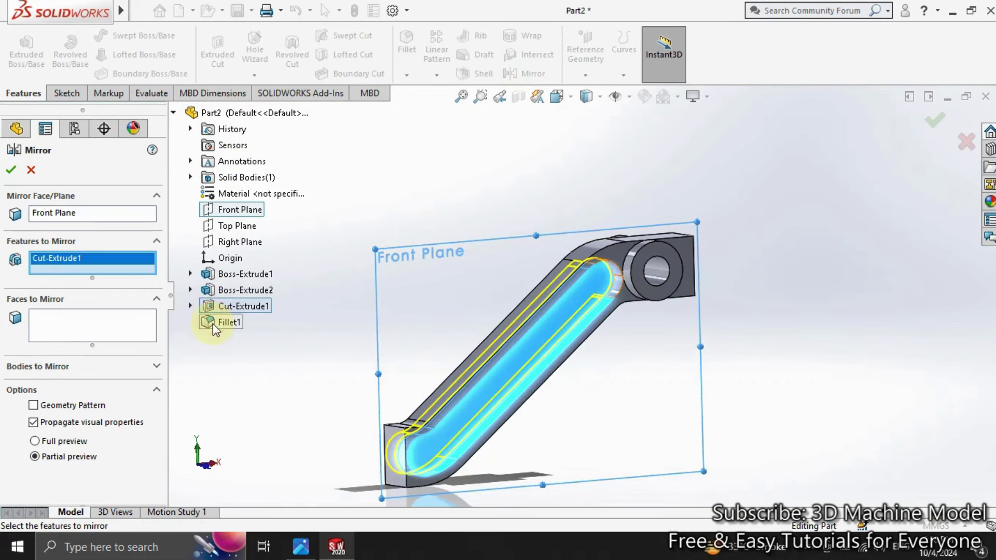
{"action": "middle_click_drag", "start_coordinate": [322, 416], "coordinate": [232, 349]}
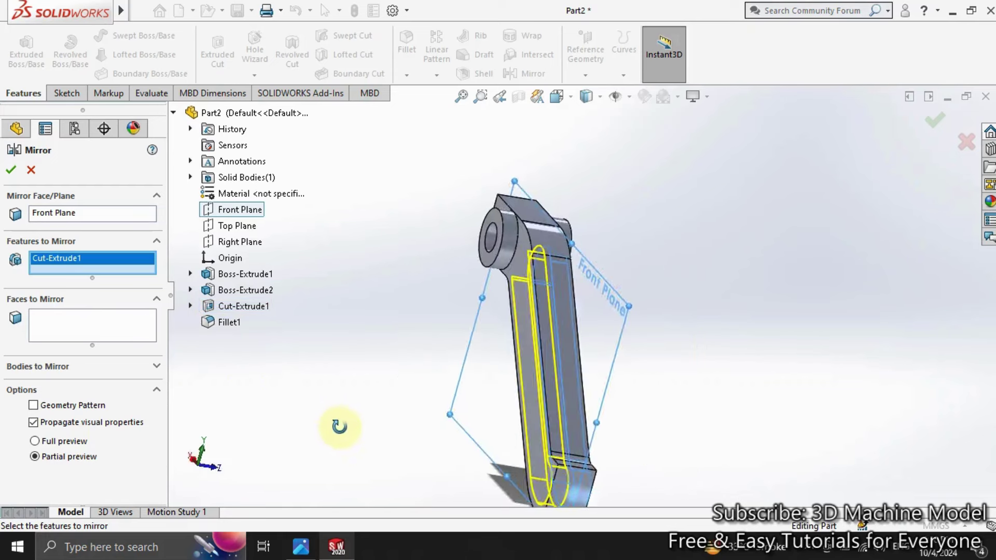
{"action": "left_click", "coordinate": [227, 322]}
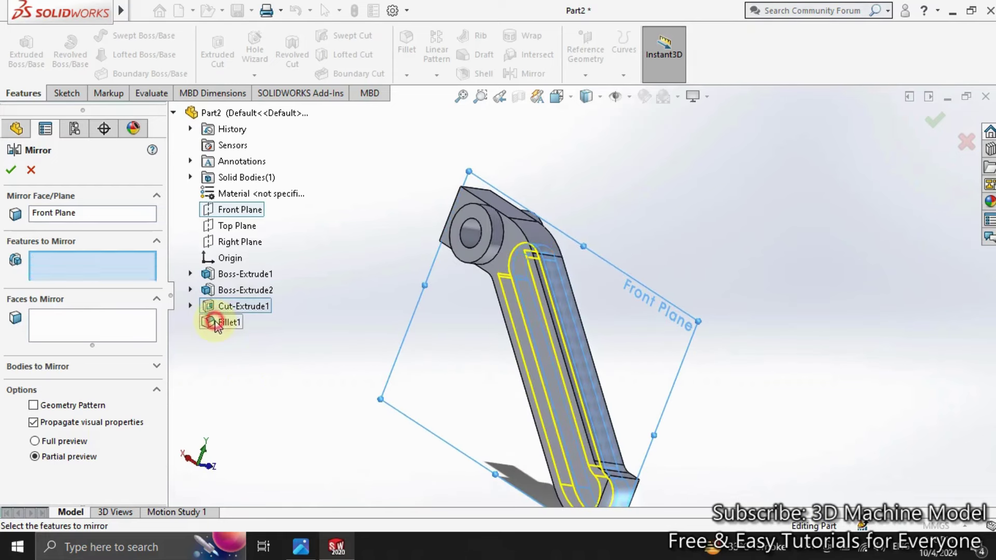
{"action": "left_click", "coordinate": [9, 171]}
{"action": "mouse_move", "coordinate": [348, 343]}
{"action": "middle_mouse_down"}
{"action": "mouse_move", "coordinate": [470, 389]}
{"action": "mouse_move", "coordinate": [309, 342]}
{"action": "mouse_move", "coordinate": [316, 393]}
{"action": "middle_mouse_up"}
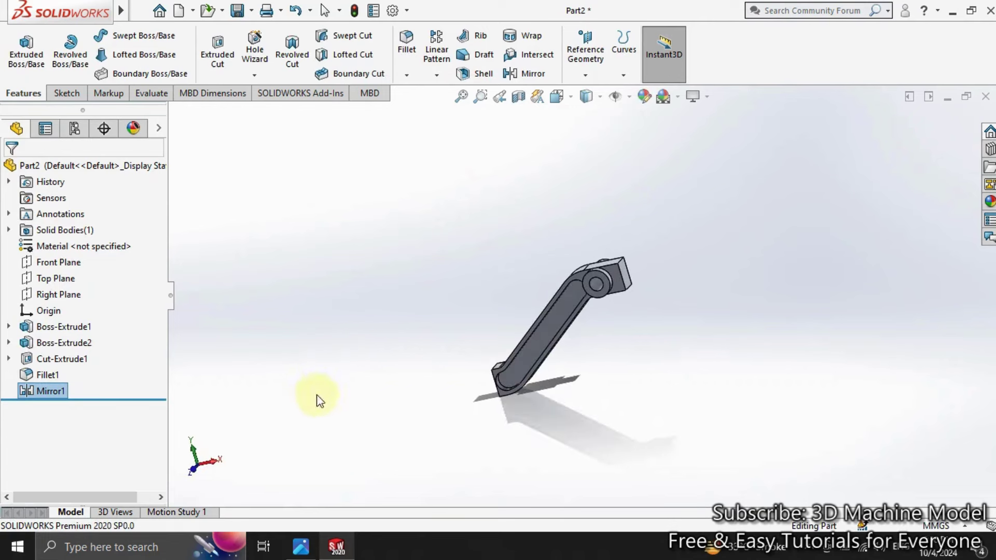
Start a new sketch on the Front Plane, viewed normal to it
{"action": "left_click", "coordinate": [59, 261]}
{"action": "left_click", "coordinate": [56, 242]}
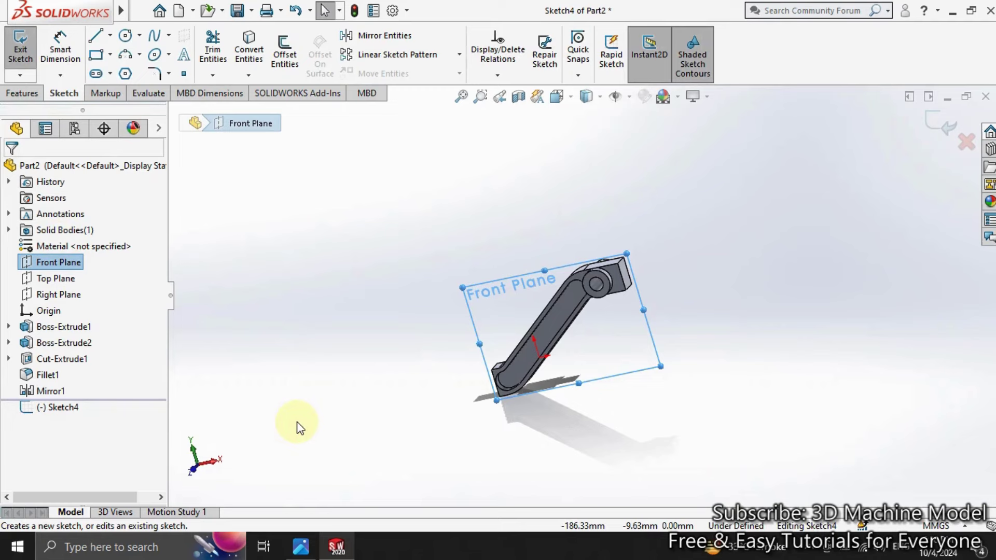
{"action": "key", "text": "ctrl+8"}
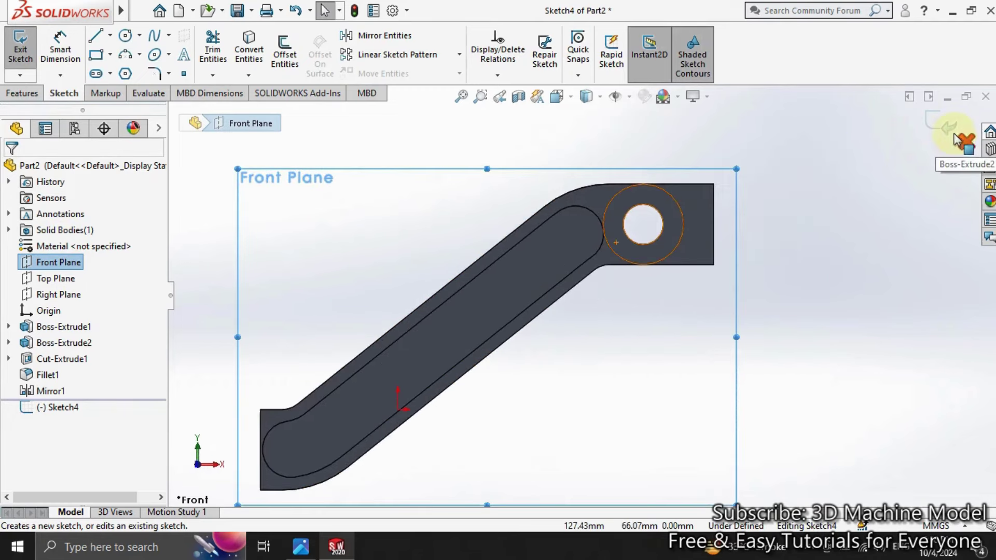
{"action": "scroll", "coordinate": [820, 153], "scroll_direction": "down", "scroll_amount": 2}
{"action": "scroll", "coordinate": [716, 222], "scroll_direction": "down", "scroll_amount": 1}
{"action": "left_click", "coordinate": [740, 307]}
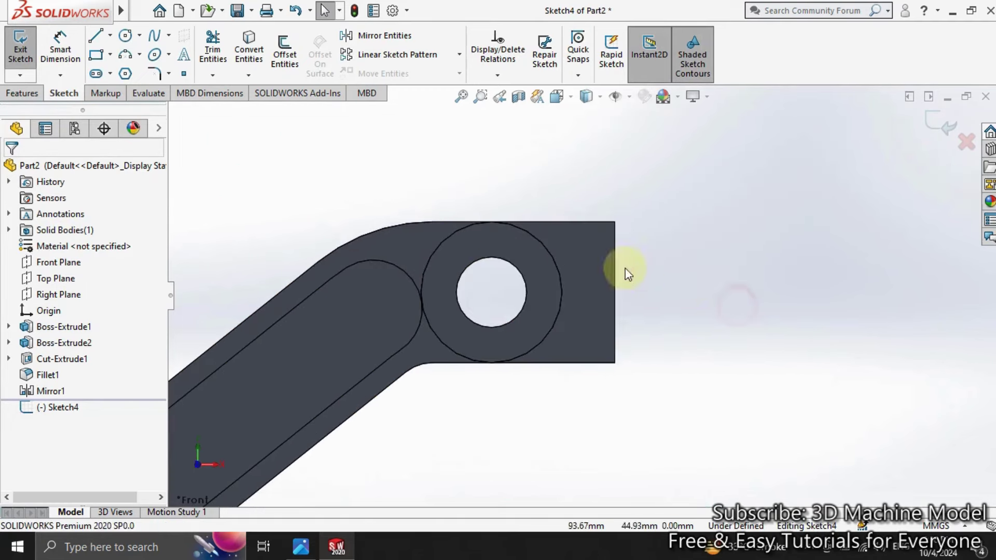
Draw a line along the plate's right edge and two horizontal lines extending right
{"action": "left_click", "coordinate": [103, 39]}
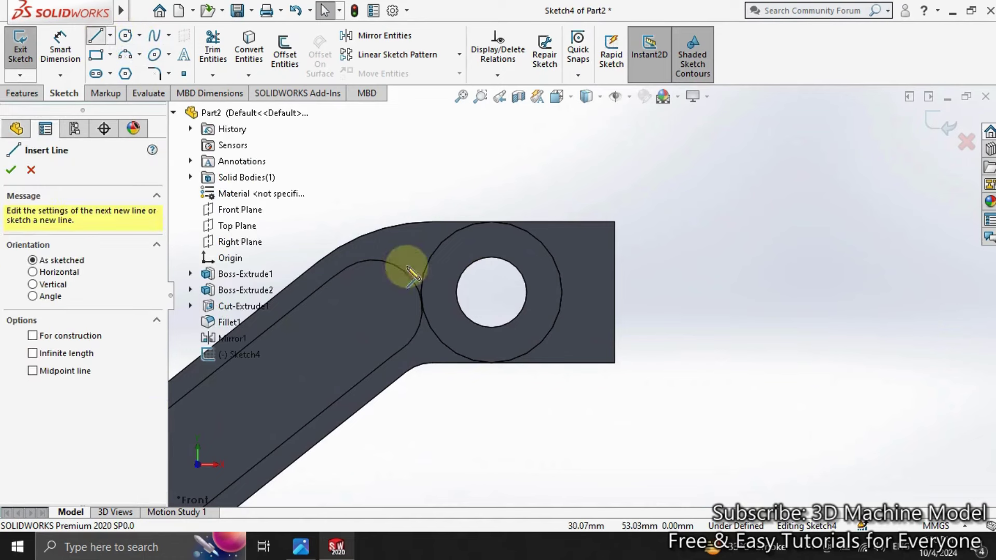
{"action": "left_click", "coordinate": [615, 222]}
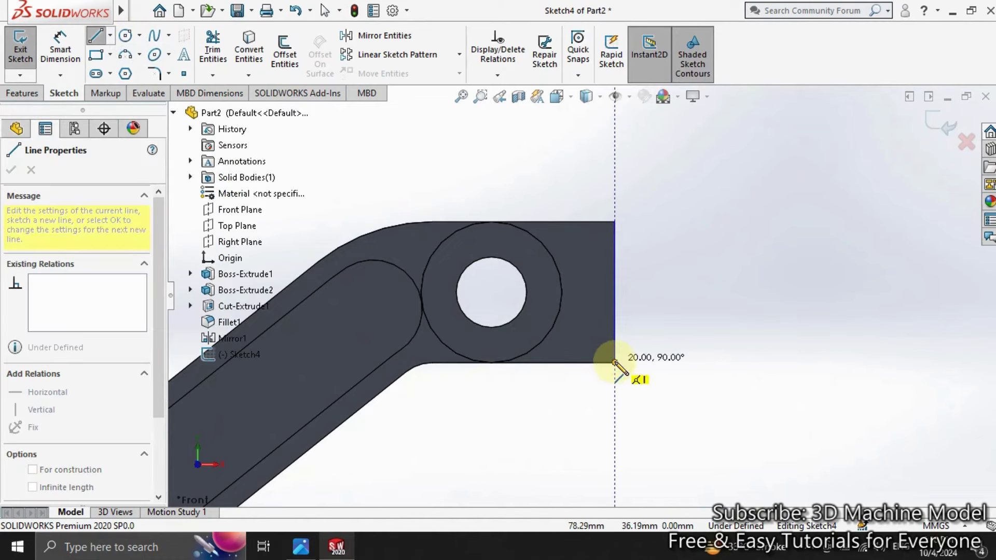
{"action": "left_click", "coordinate": [615, 362]}
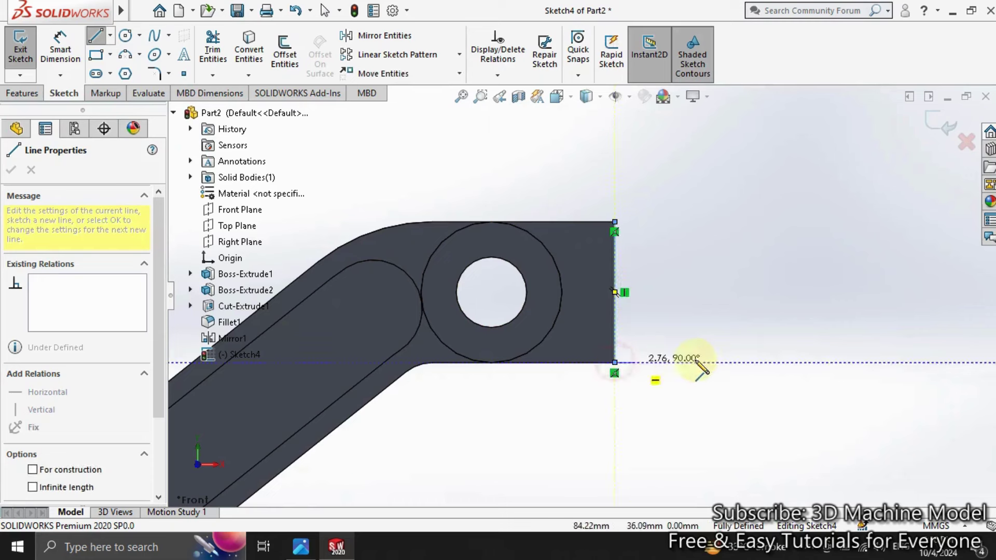
{"action": "left_click", "coordinate": [743, 362]}
{"action": "key", "text": "Escape"}
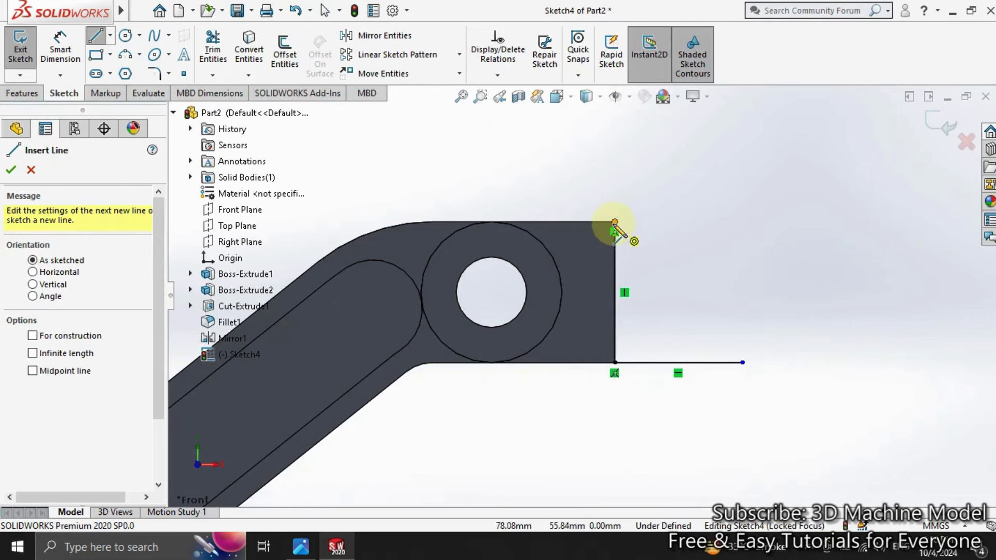
{"action": "left_click", "coordinate": [615, 222]}
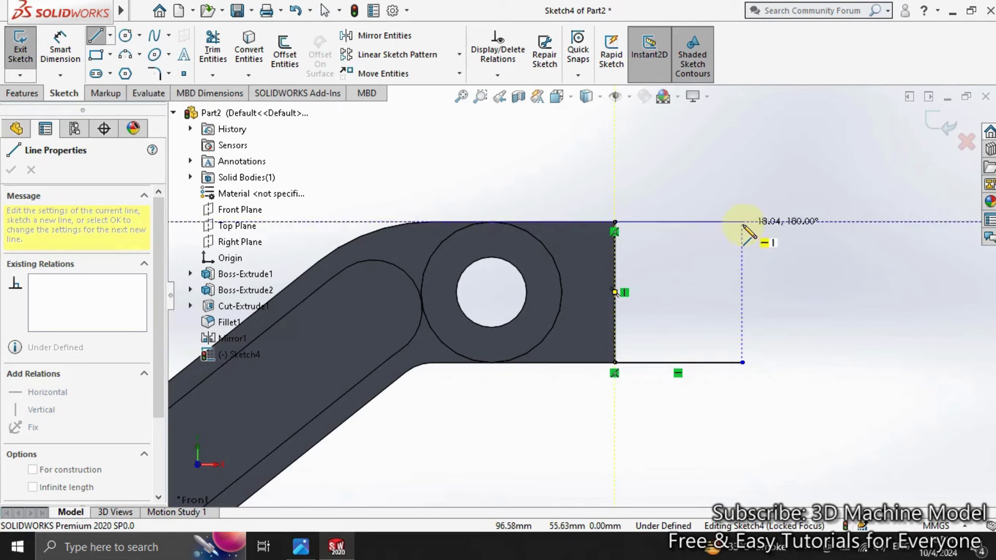
{"action": "left_click", "coordinate": [743, 222]}
{"action": "key", "text": "Escape"}
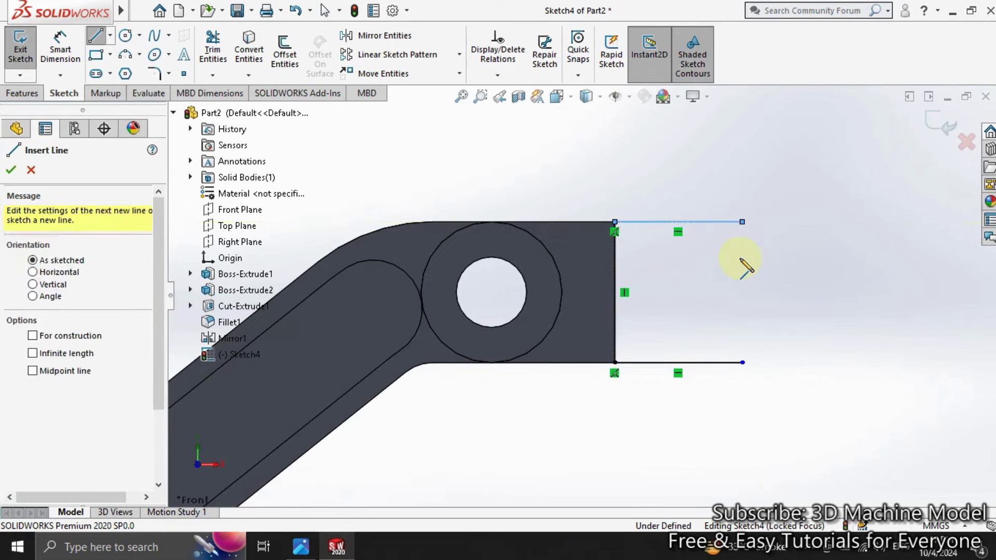
{"action": "key", "text": "Escape"}
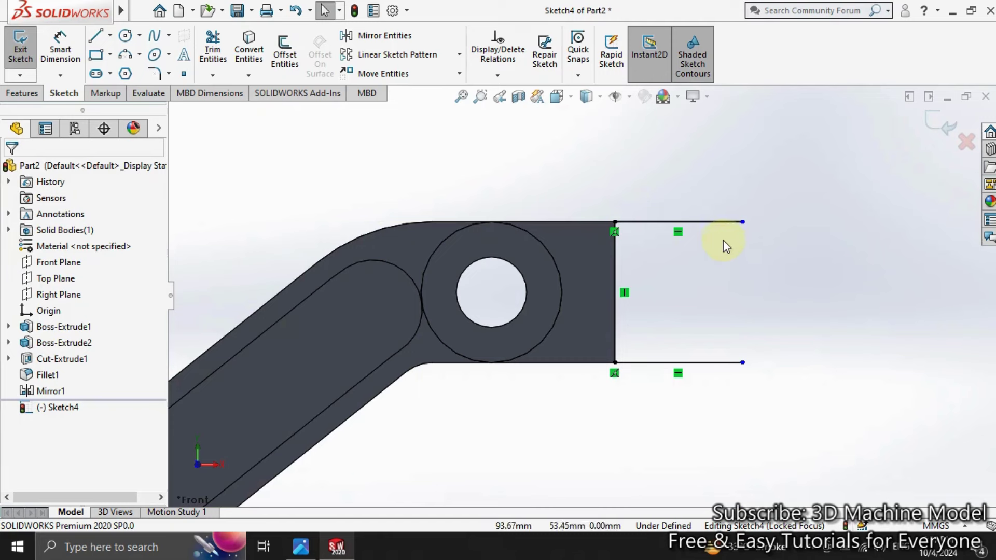
Make the two horizontal lines' free endpoints vertically aligned
{"action": "left_click", "coordinate": [742, 222]}
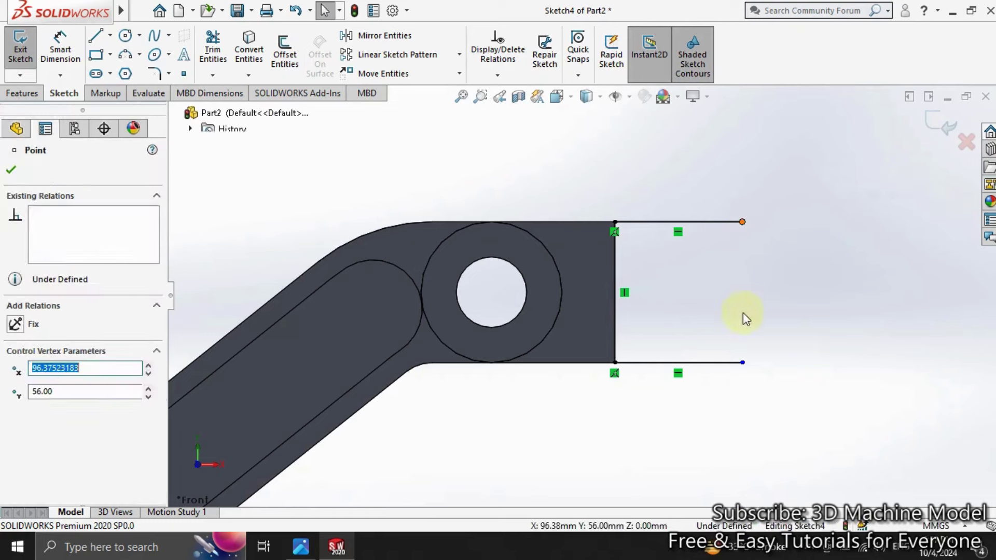
{"action": "left_click", "coordinate": [743, 364], "text": "ctrl"}
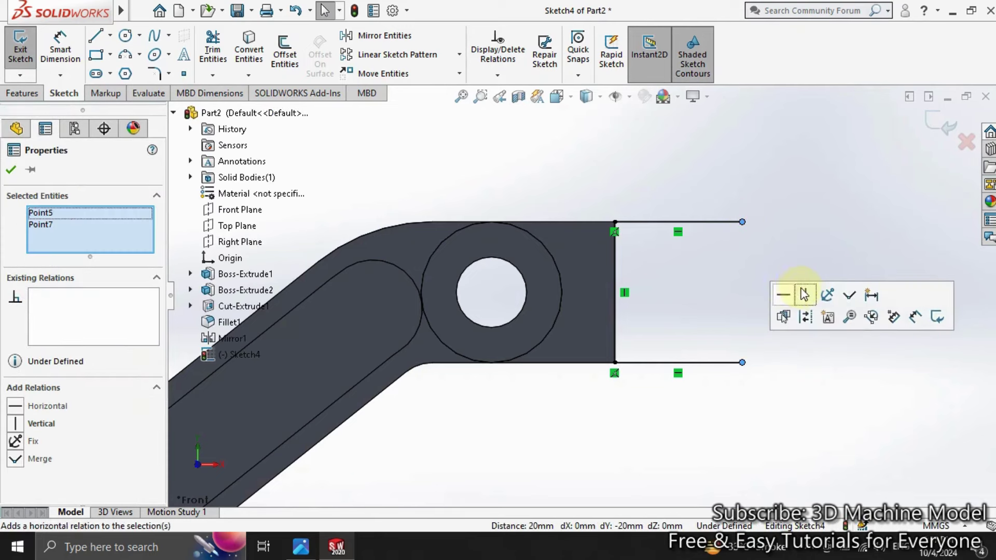
{"action": "left_click", "coordinate": [784, 318]}
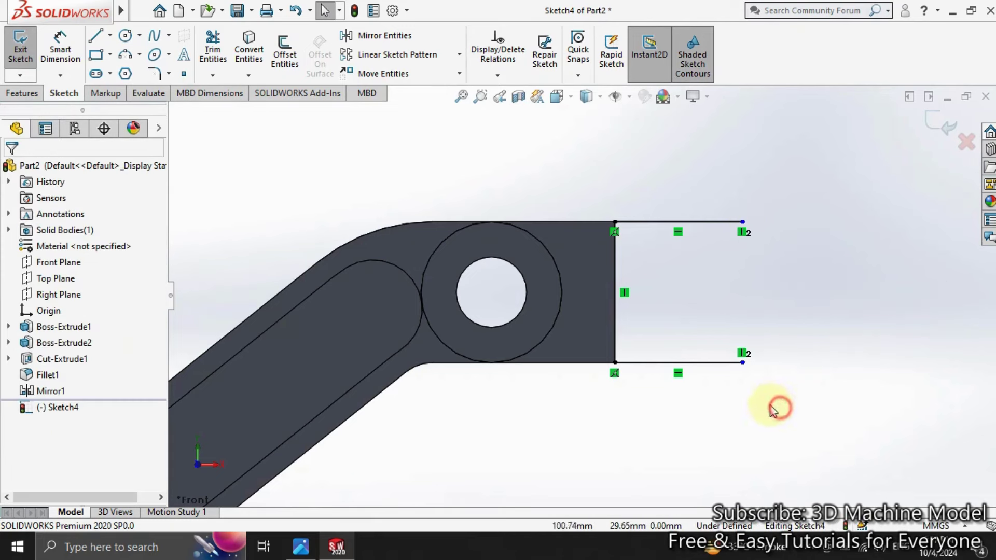
Draw a circle passing through both free line endpoints
{"action": "left_click", "coordinate": [125, 35]}
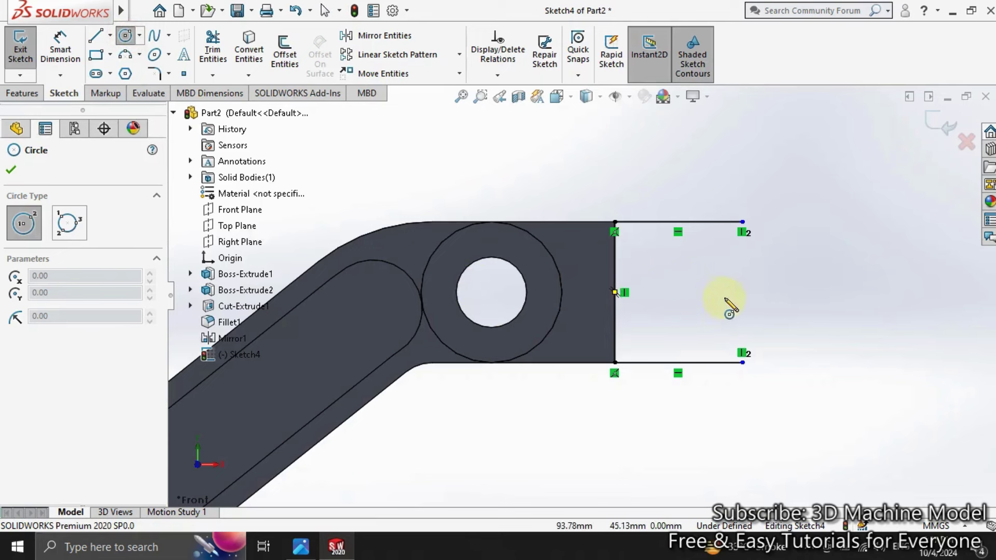
{"action": "left_click_drag", "start_coordinate": [751, 242], "coordinate": [742, 222]}
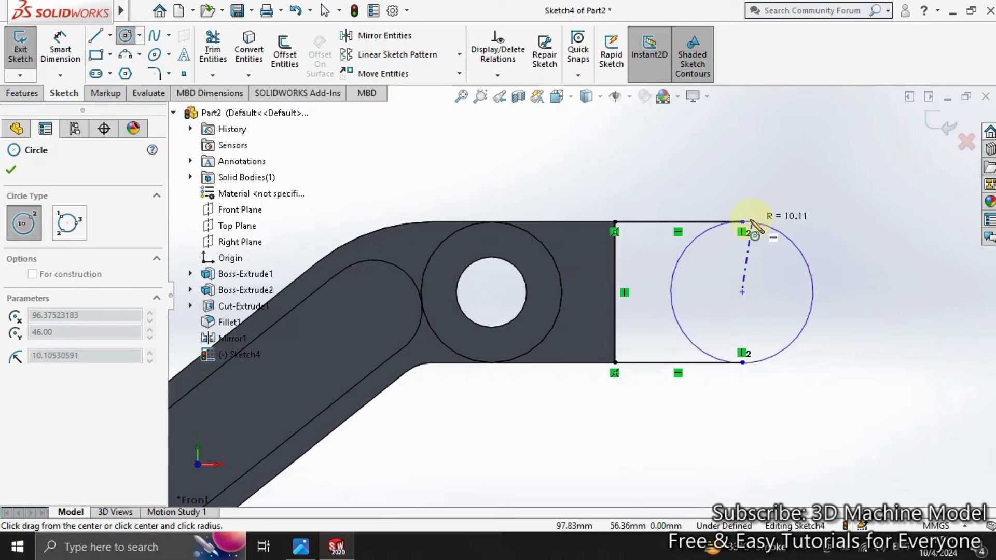
{"action": "left_click", "coordinate": [741, 222]}
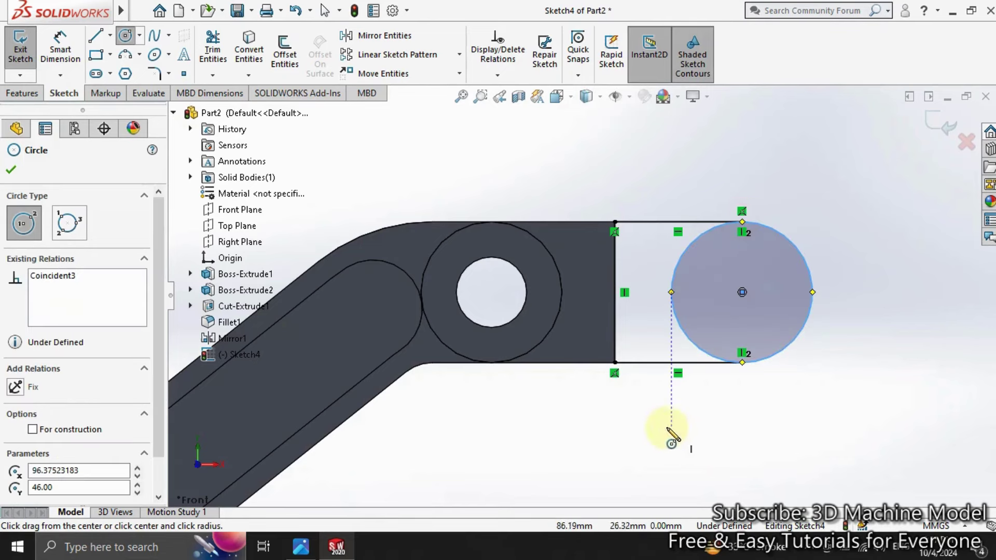
{"action": "key", "text": "Escape"}
Dimension the bottom horizontal line to 25 mm
{"action": "left_click", "coordinate": [60, 47]}
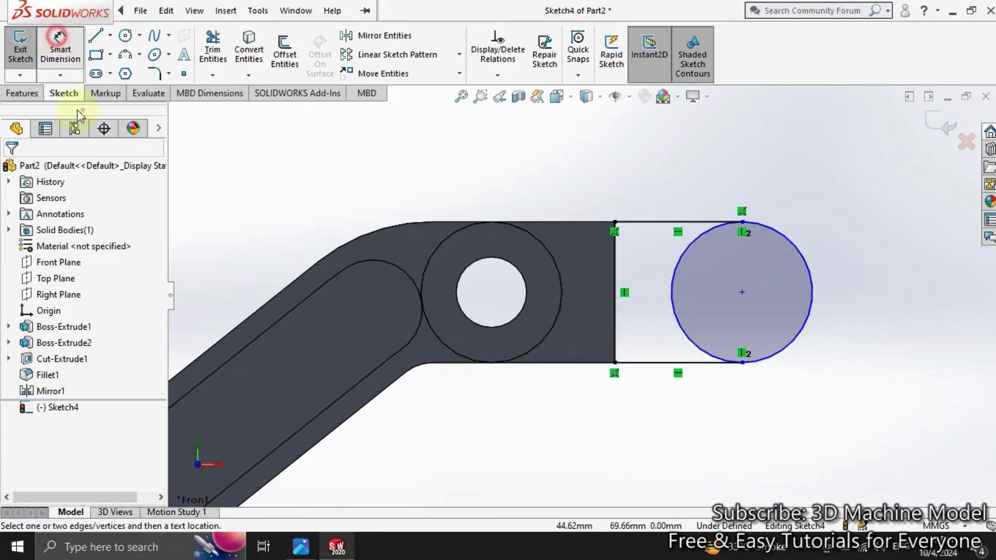
{"action": "left_click", "coordinate": [678, 363]}
{"action": "left_click", "coordinate": [638, 431]}
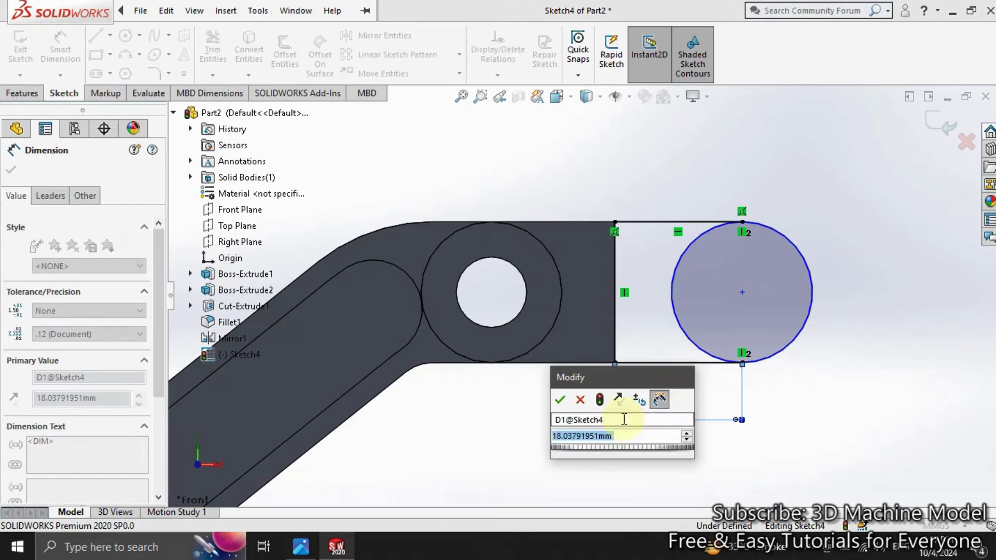
{"action": "type", "text": "25"}
{"action": "key", "text": "Return"}
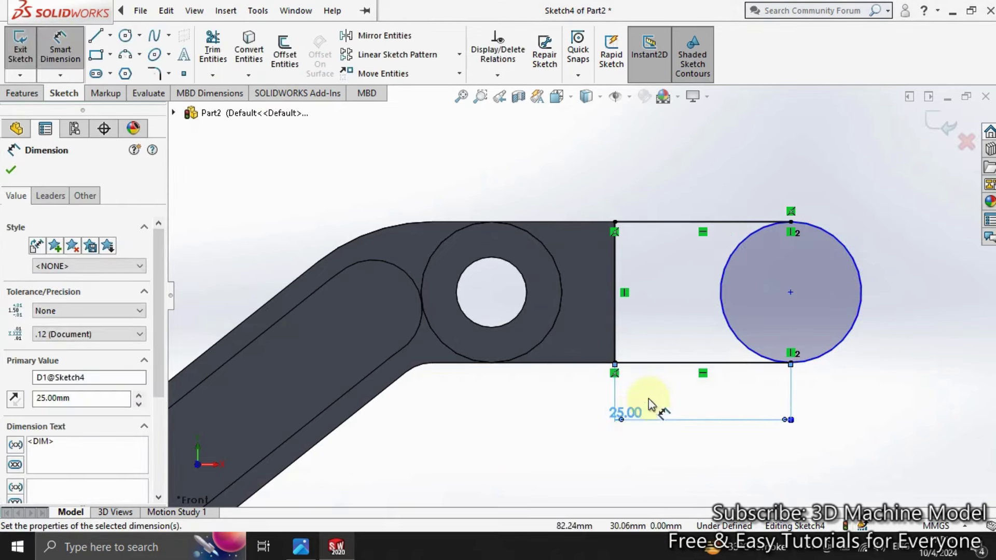
{"action": "key", "text": "Escape"}
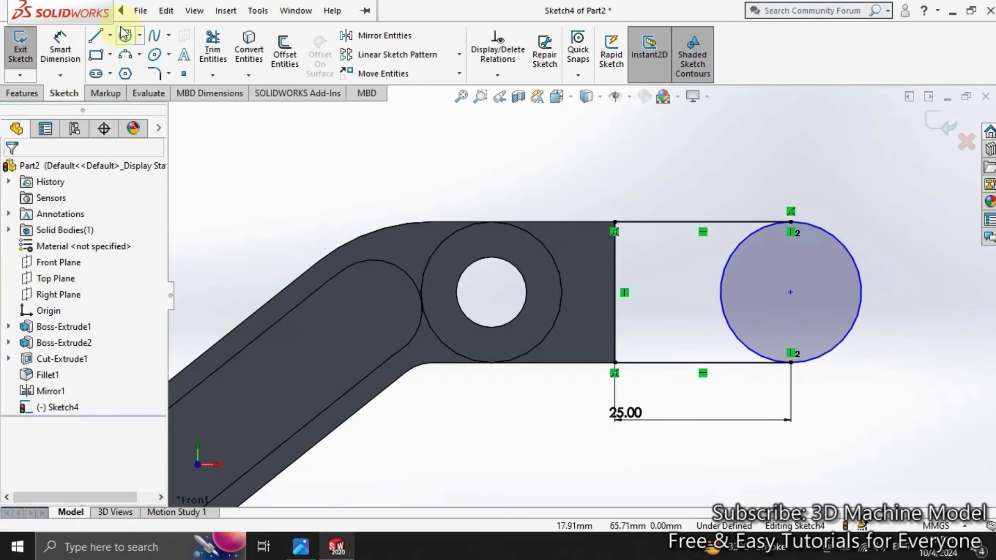
Add a concentric Ø10 mm circle for the lug hole
{"action": "left_click", "coordinate": [124, 34]}
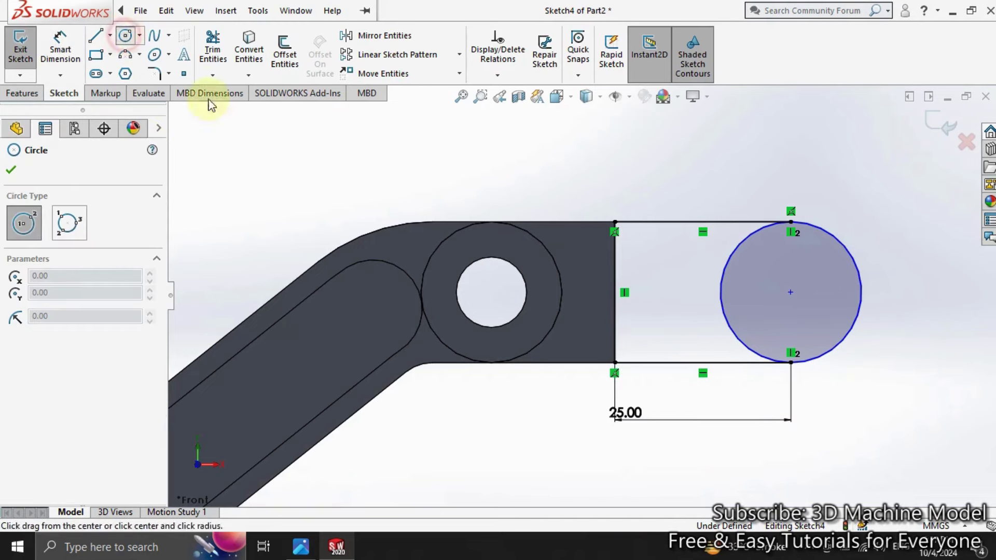
{"action": "left_click", "coordinate": [801, 314]}
{"action": "left_click", "coordinate": [59, 57]}
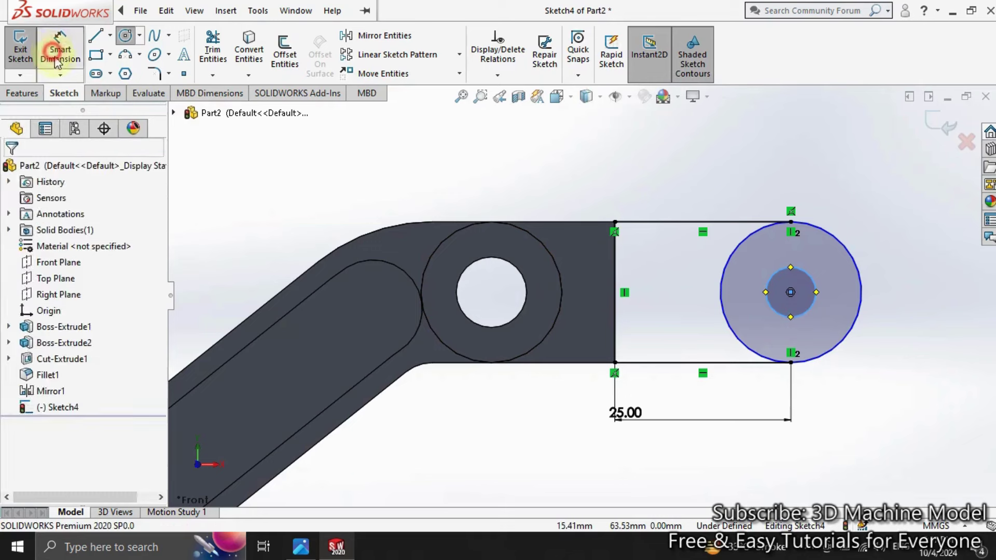
{"action": "left_click", "coordinate": [785, 271]}
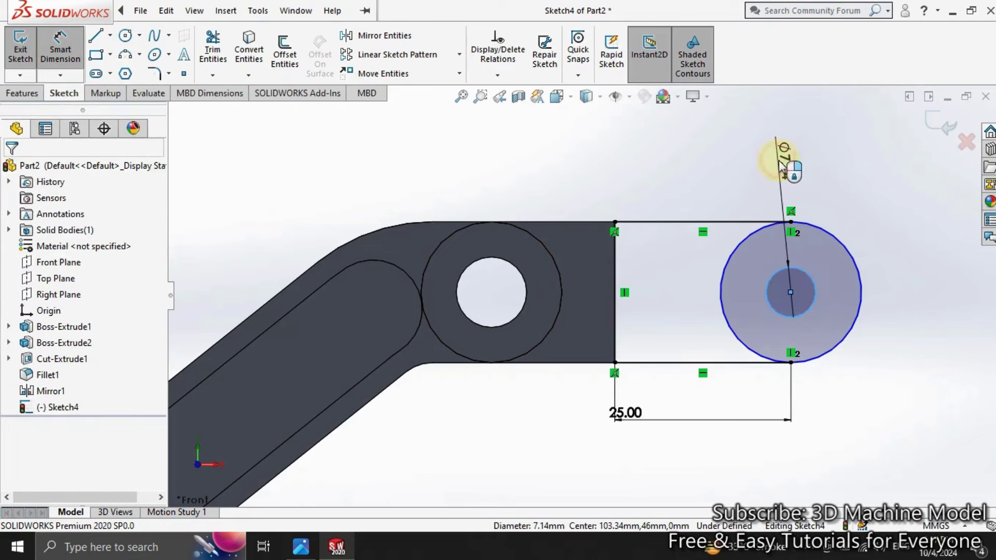
{"action": "left_click", "coordinate": [781, 165]}
{"action": "type", "text": "10"}
{"action": "key", "text": "Return"}
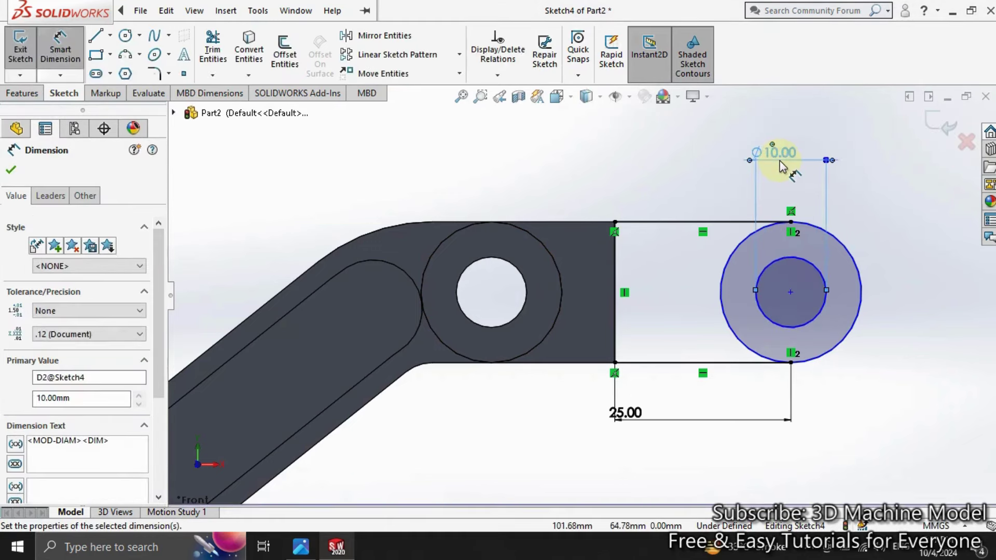
{"action": "key", "text": "Escape"}
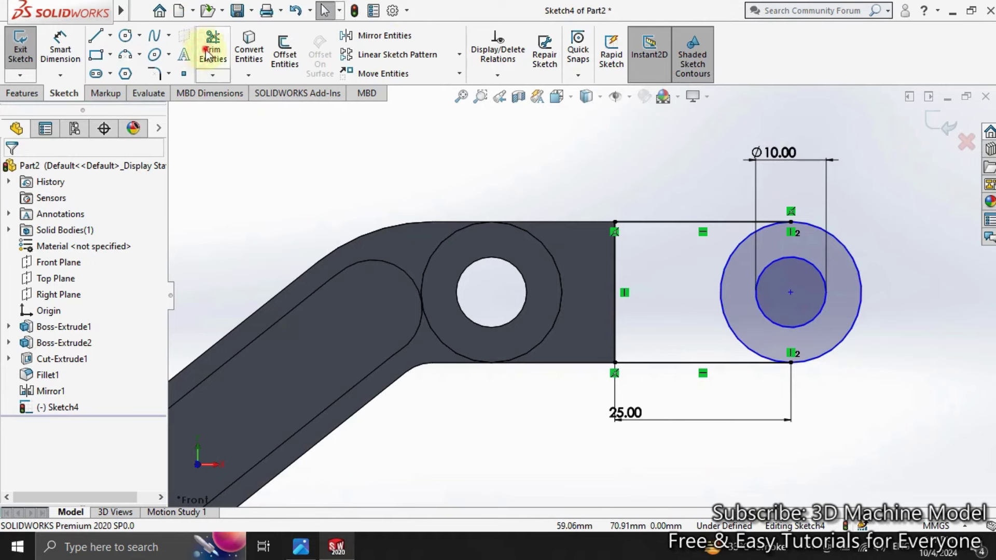
Trim the big circle's inner arc and exit the sketch
{"action": "left_click", "coordinate": [207, 54]}
{"action": "left_click_drag", "start_coordinate": [689, 311], "coordinate": [724, 284]}
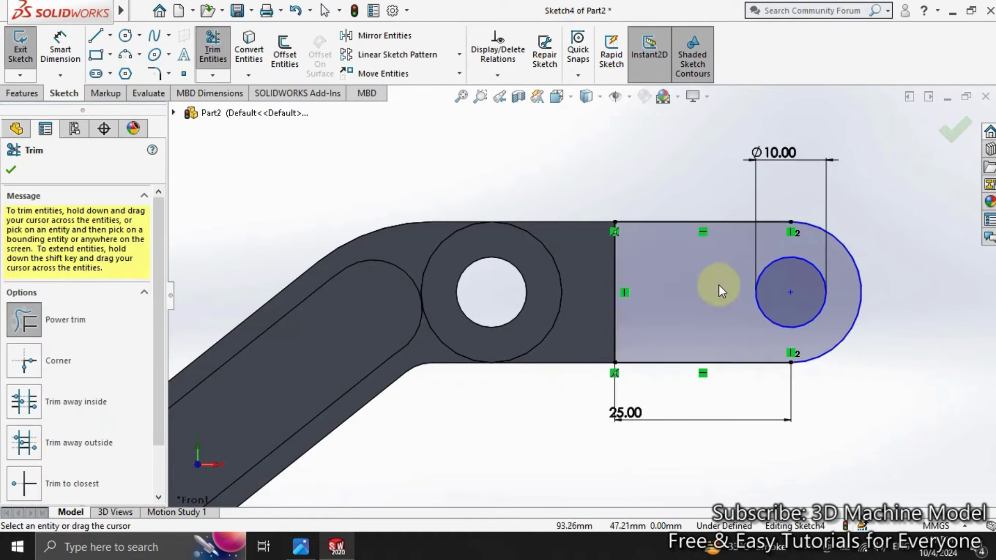
{"action": "left_click", "coordinate": [7, 174]}
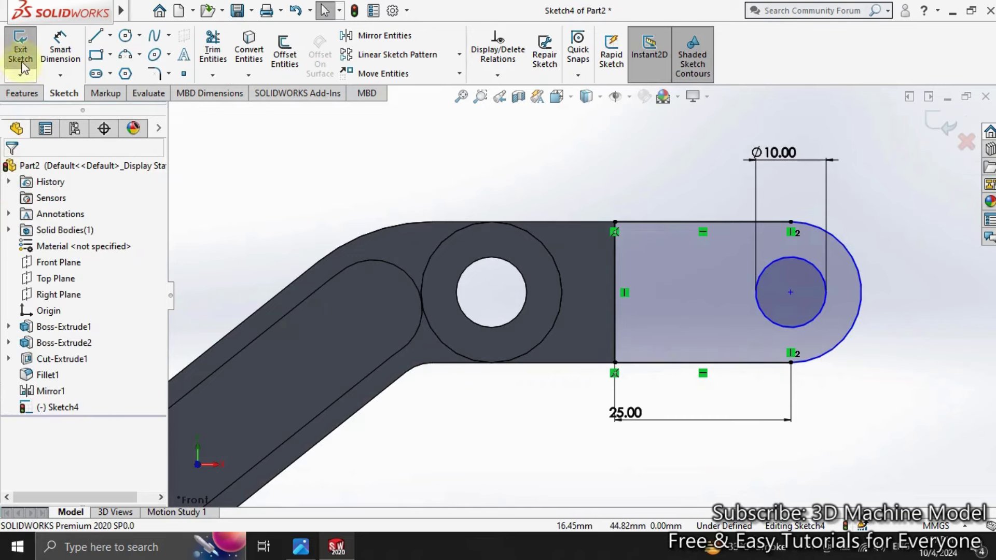
Extrude the lug sketch 36 mm mid-plane into a solid block with its Ø10 through hole
{"action": "left_click", "coordinate": [21, 52]}
{"action": "left_click", "coordinate": [39, 68]}
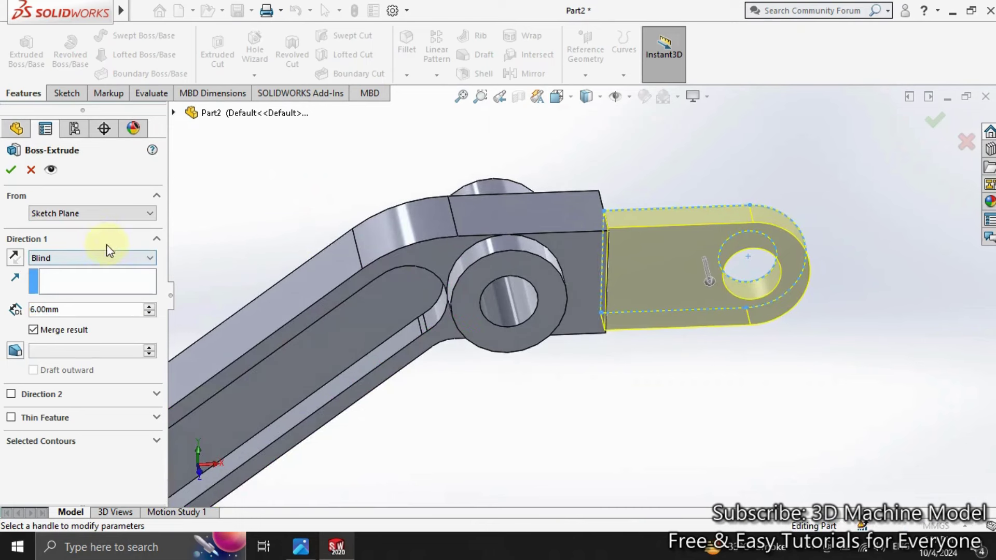
{"action": "left_click", "coordinate": [106, 245]}
{"action": "left_click", "coordinate": [78, 325]}
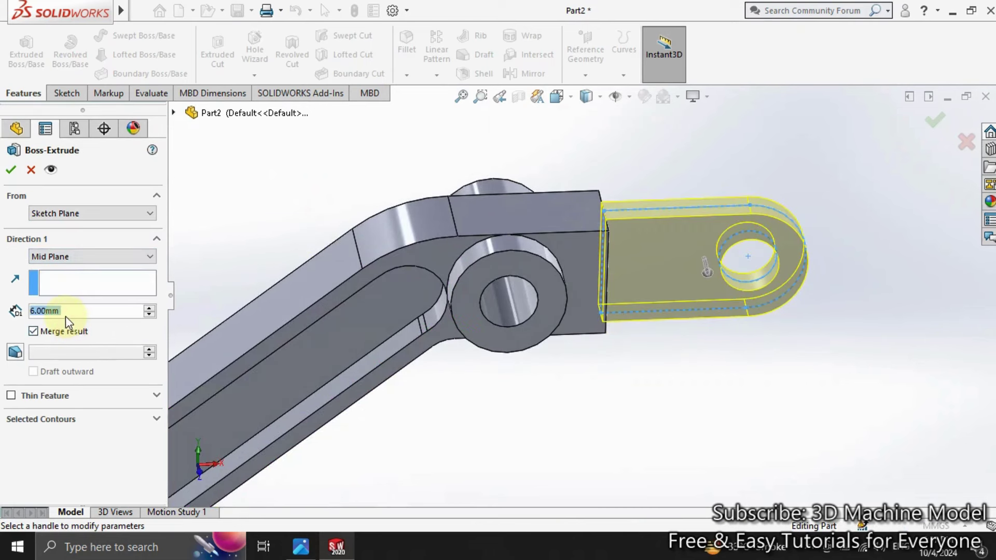
{"action": "type", "text": "36"}
{"action": "key", "text": "Return"}
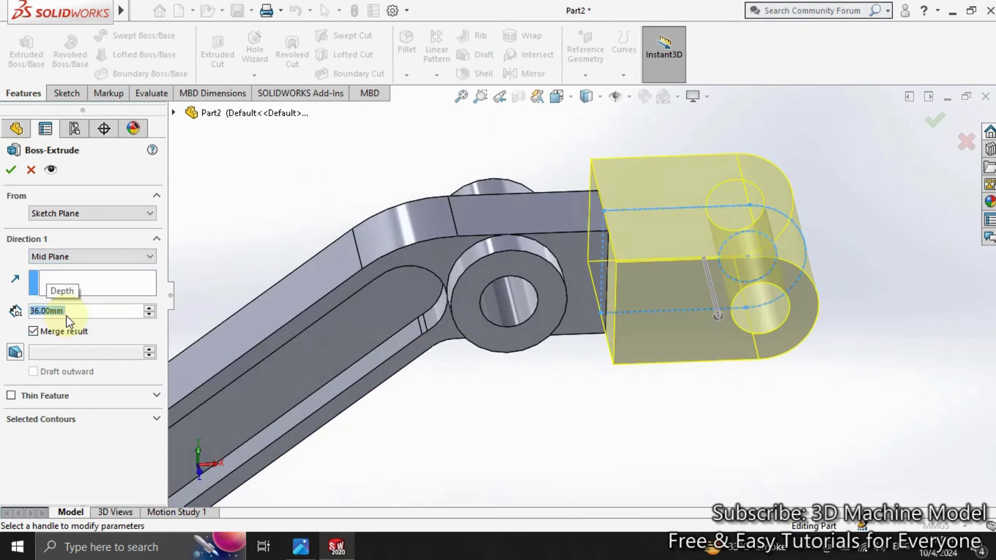
{"action": "left_click", "coordinate": [11, 171]}
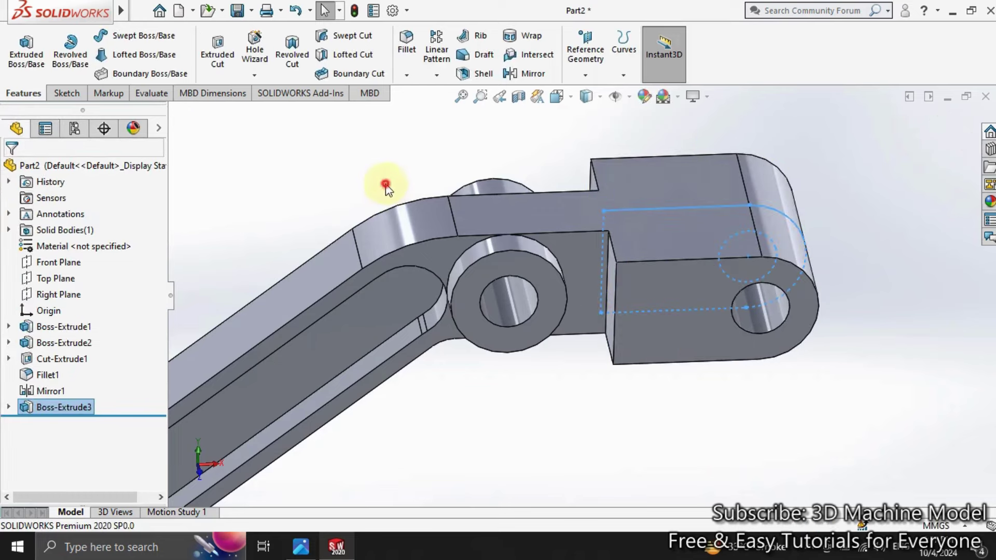
Start a sketch on the lug's top face, view it normal, and draw a corner rectangle
{"action": "left_click", "coordinate": [658, 201]}
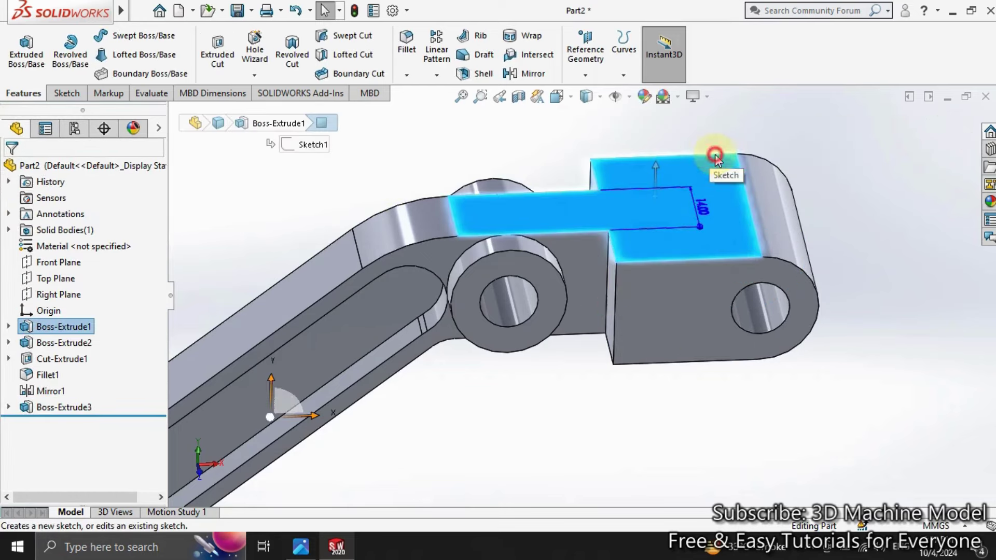
{"action": "left_click", "coordinate": [718, 154]}
{"action": "key", "text": "ctrl+8"}
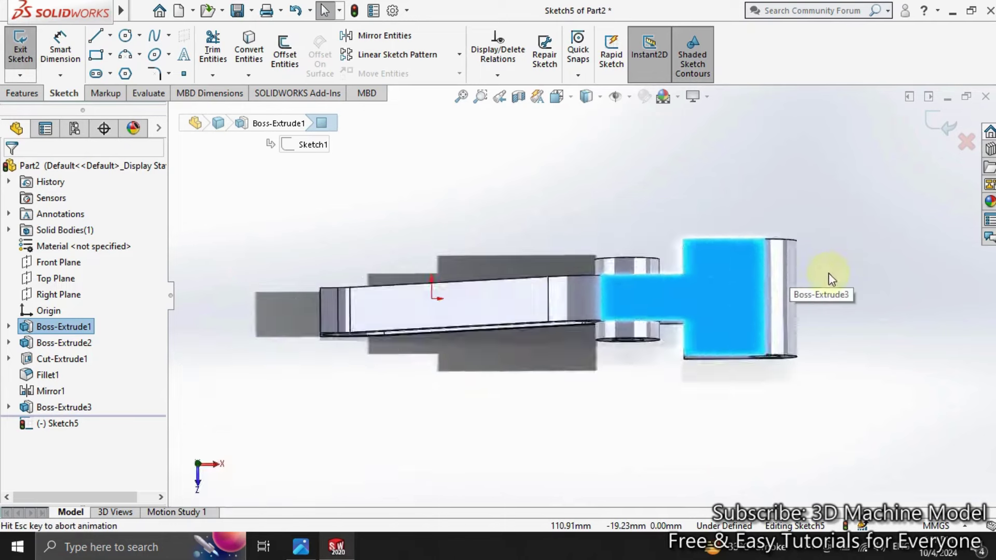
{"action": "left_click", "coordinate": [824, 283]}
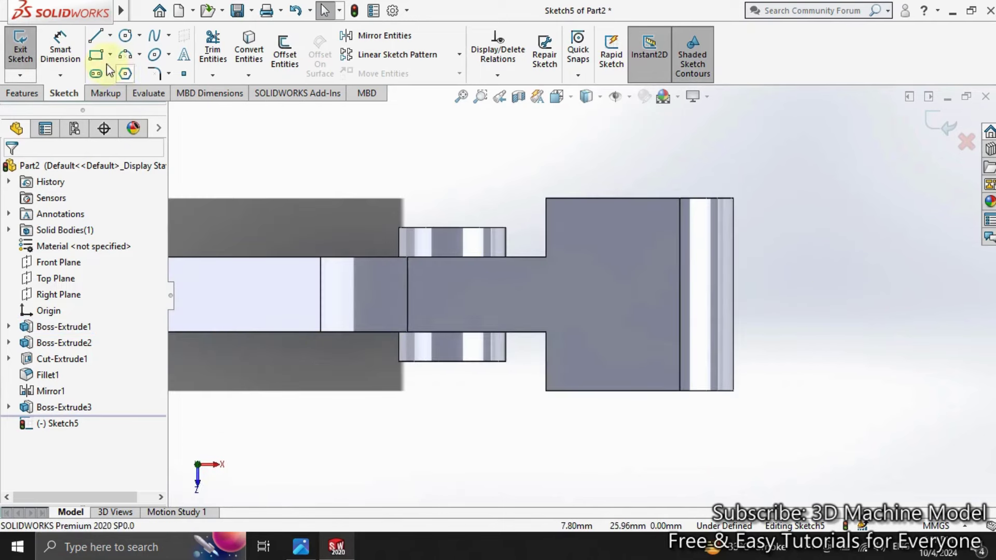
{"action": "left_click", "coordinate": [734, 247]}
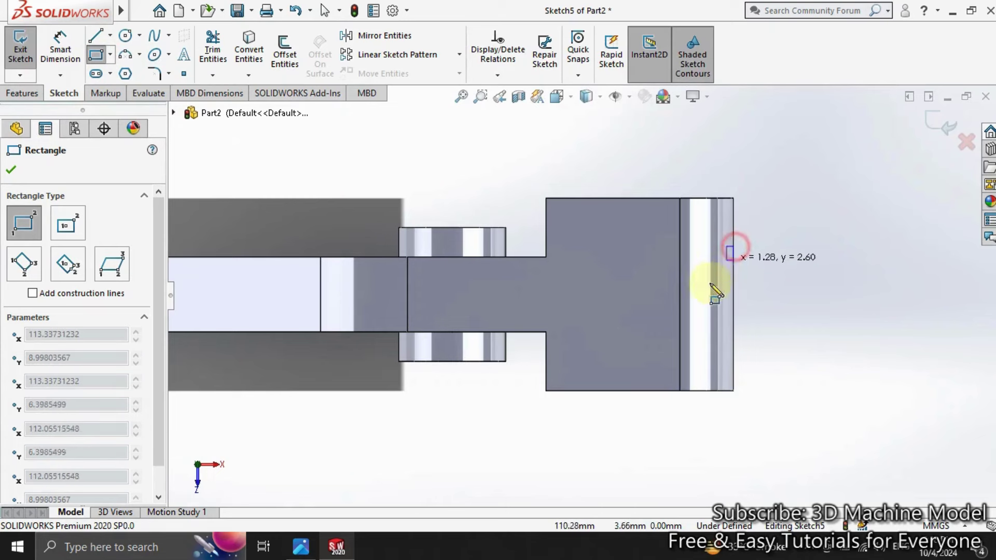
{"action": "left_click", "coordinate": [628, 343]}
{"action": "key", "text": "Escape"}
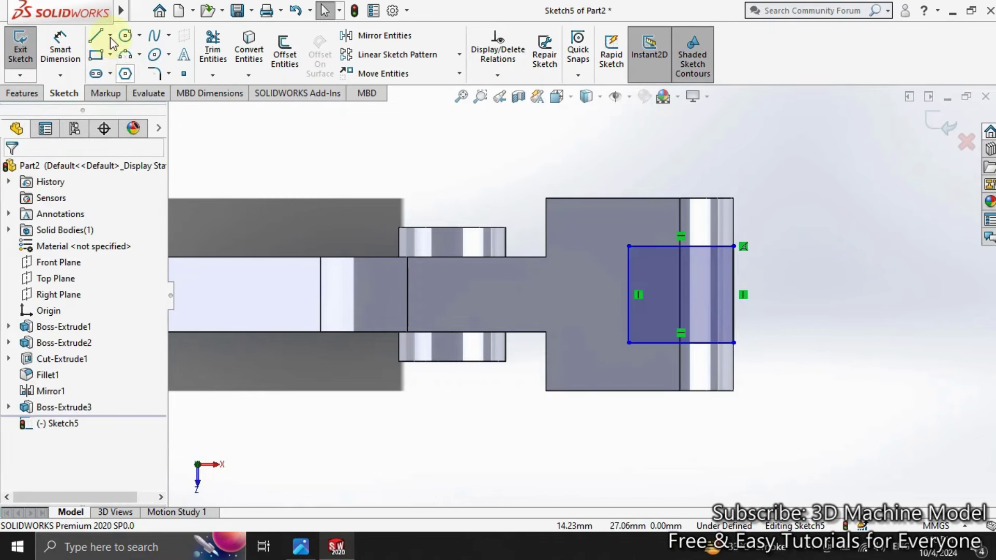
Add a vertical centerline and make the rectangle's left-edge midpoint horizontal with its midpoint
{"action": "left_click", "coordinate": [110, 35]}
{"action": "left_click", "coordinate": [130, 69]}
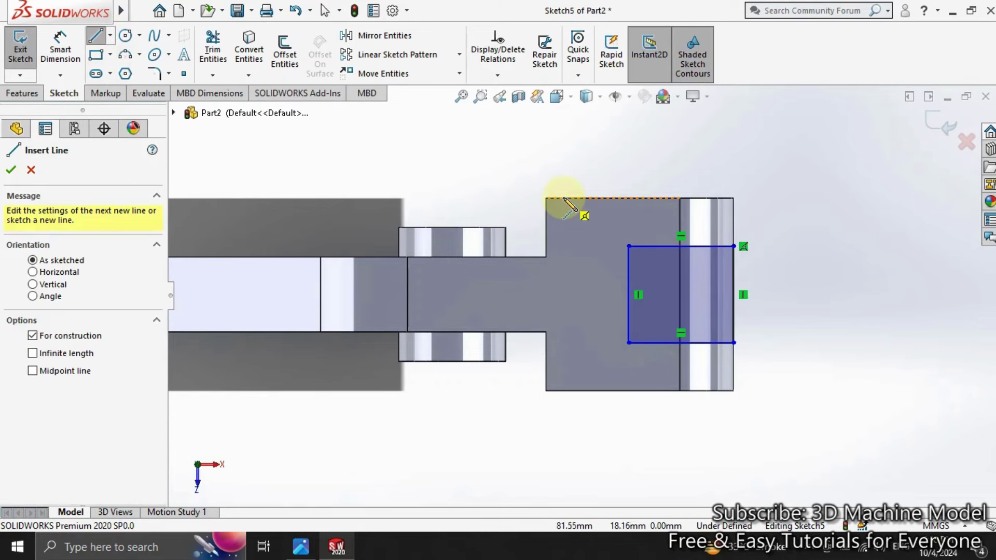
{"action": "left_click", "coordinate": [564, 198]}
{"action": "left_click", "coordinate": [563, 390]}
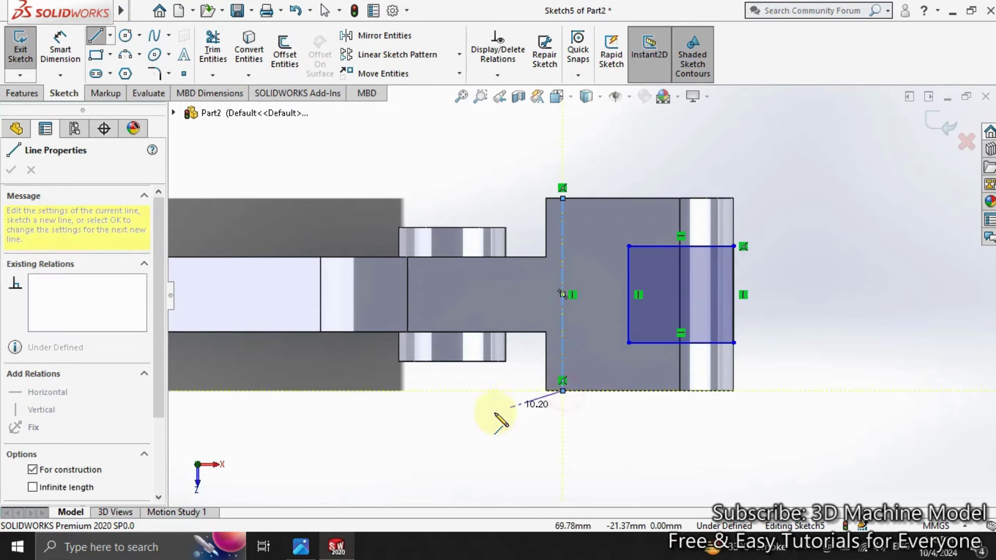
{"action": "key", "text": "Escape"}
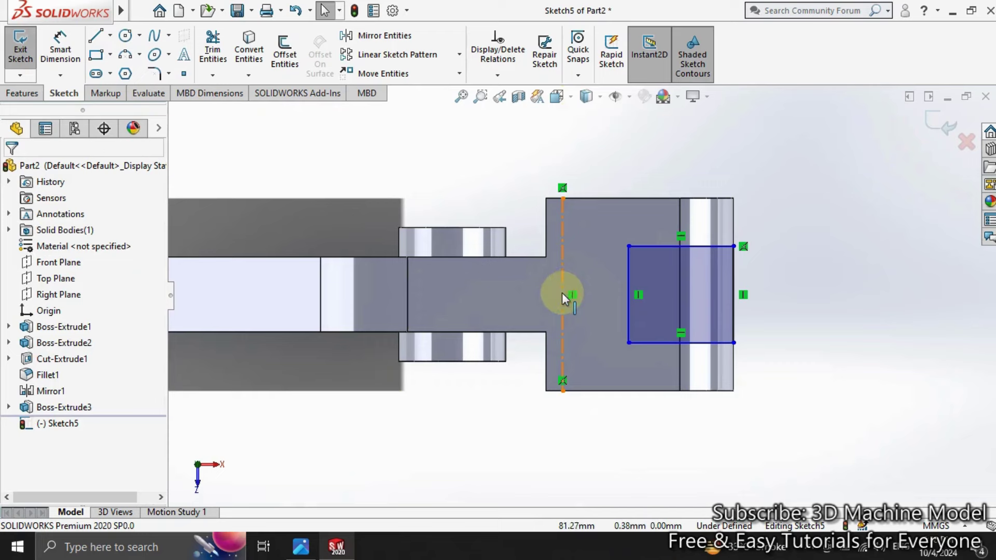
{"action": "left_click", "coordinate": [562, 296]}
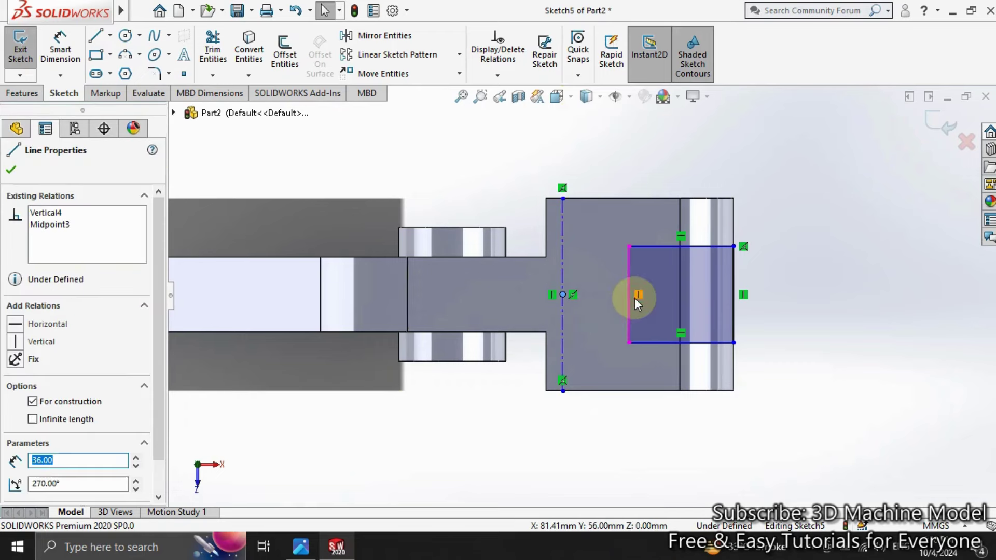
{"action": "left_click", "coordinate": [629, 294], "text": "ctrl"}
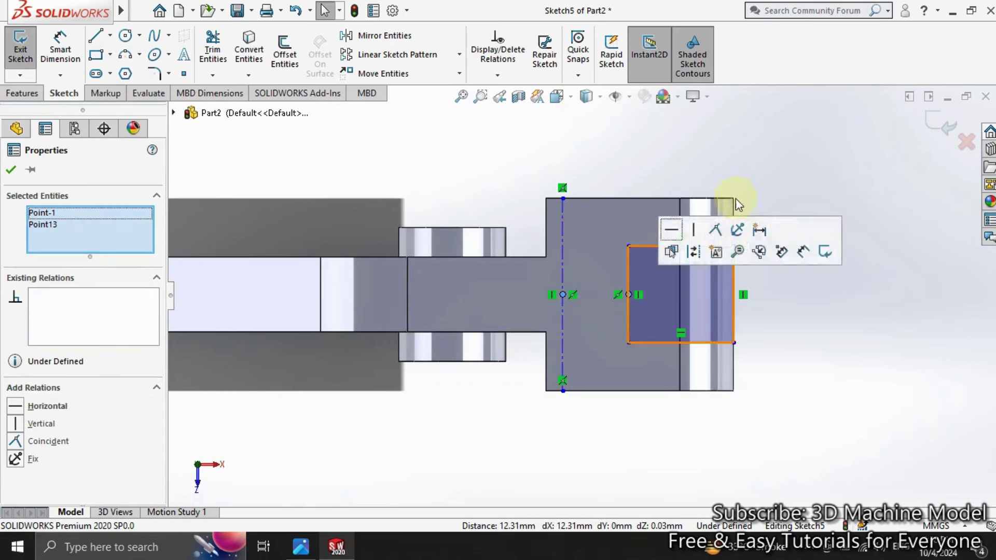
{"action": "left_click", "coordinate": [671, 228]}
{"action": "left_click", "coordinate": [650, 178]}
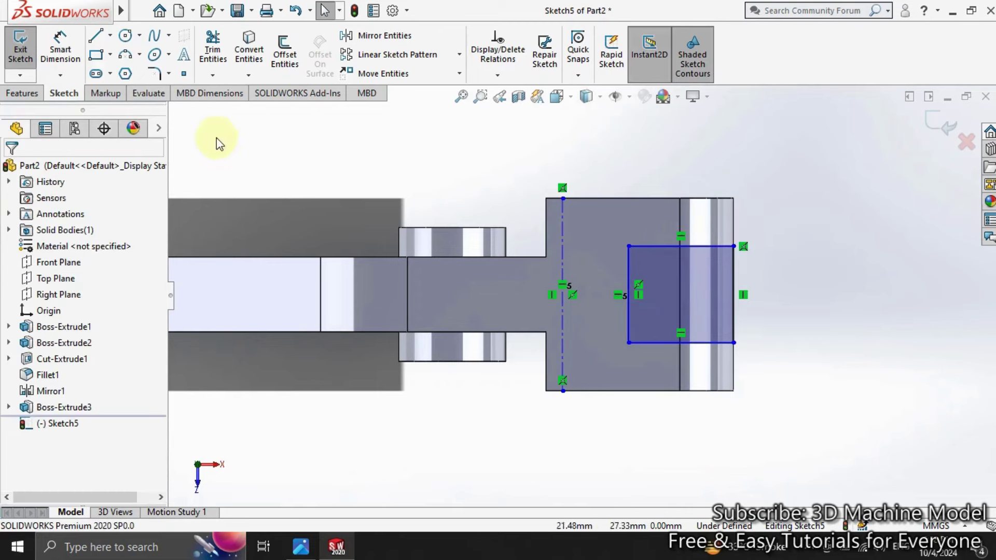
Dimension the rectangle to 20 mm height and 25 mm width, then exit the sketch
{"action": "left_click", "coordinate": [61, 45]}
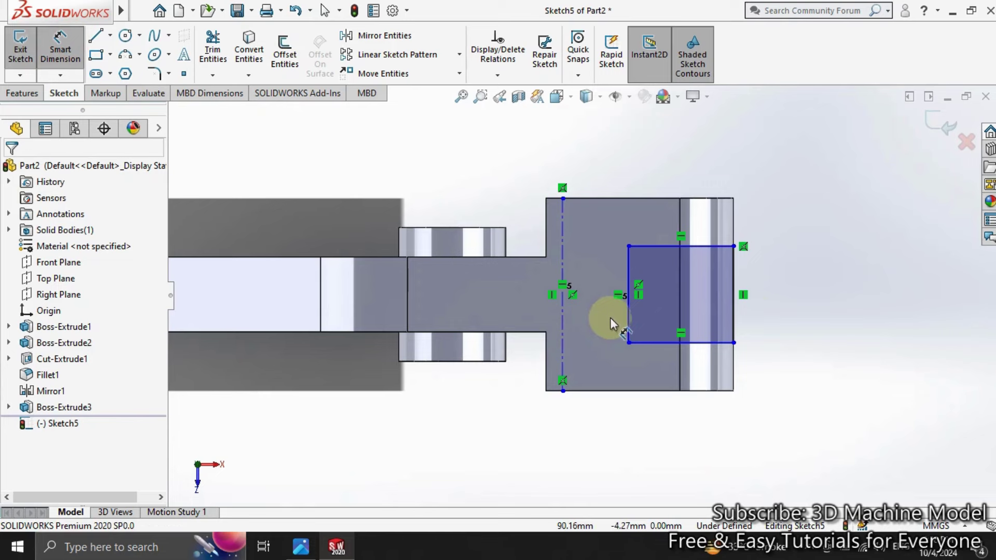
{"action": "left_click", "coordinate": [733, 313]}
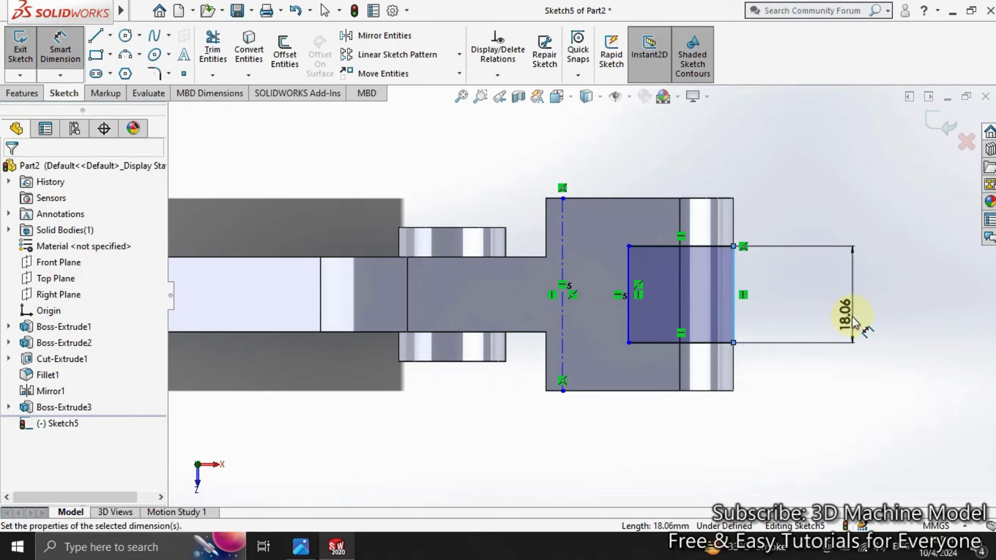
{"action": "left_click", "coordinate": [855, 322]}
{"action": "type", "text": "20"}
{"action": "key", "text": "Return"}
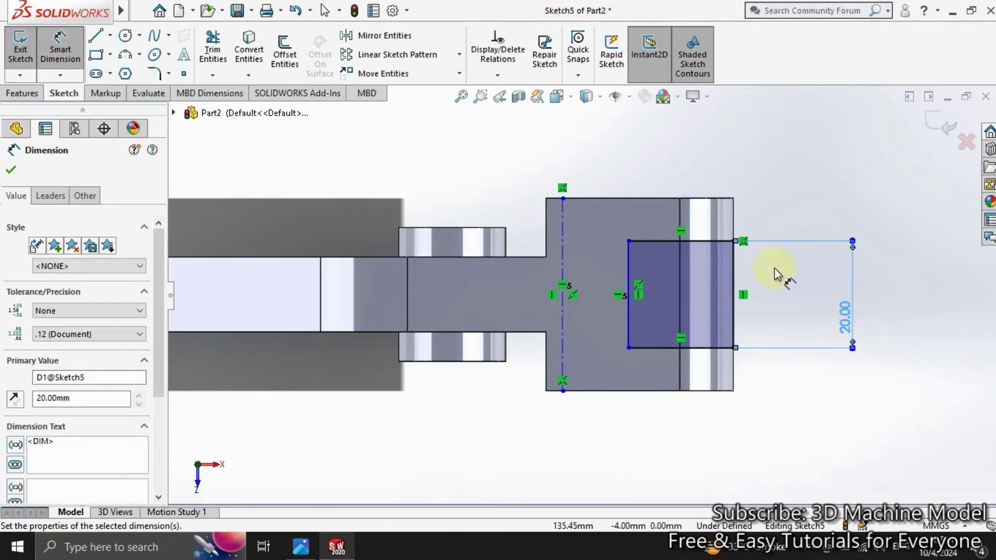
{"action": "left_click", "coordinate": [703, 244]}
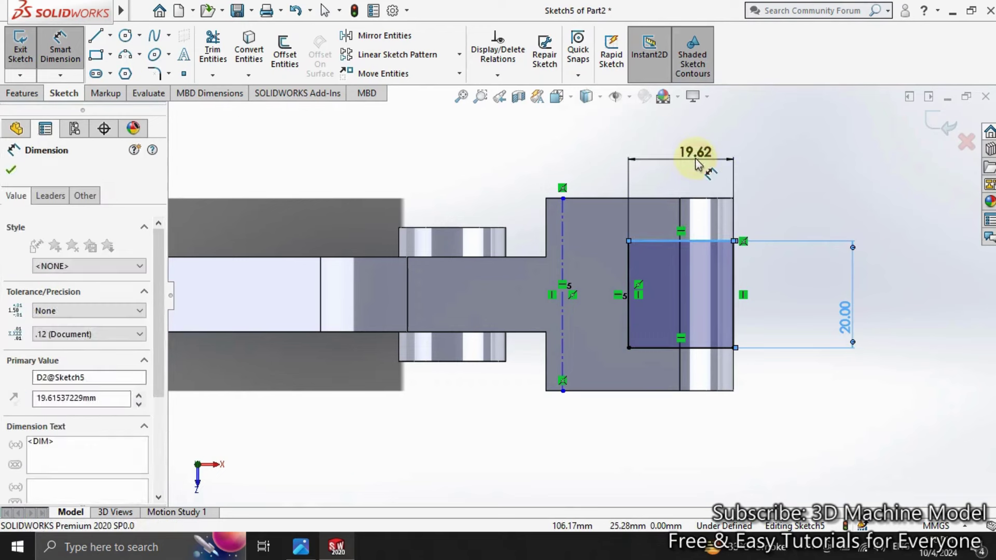
{"action": "left_click", "coordinate": [695, 158]}
{"action": "type", "text": "15+10"}
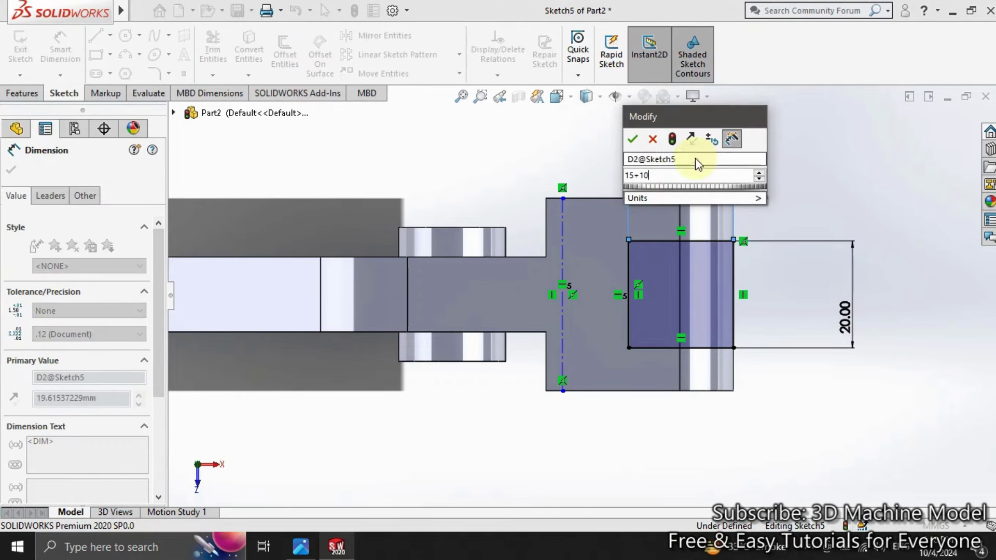
{"action": "key", "text": "Return"}
{"action": "left_click", "coordinate": [478, 407]}
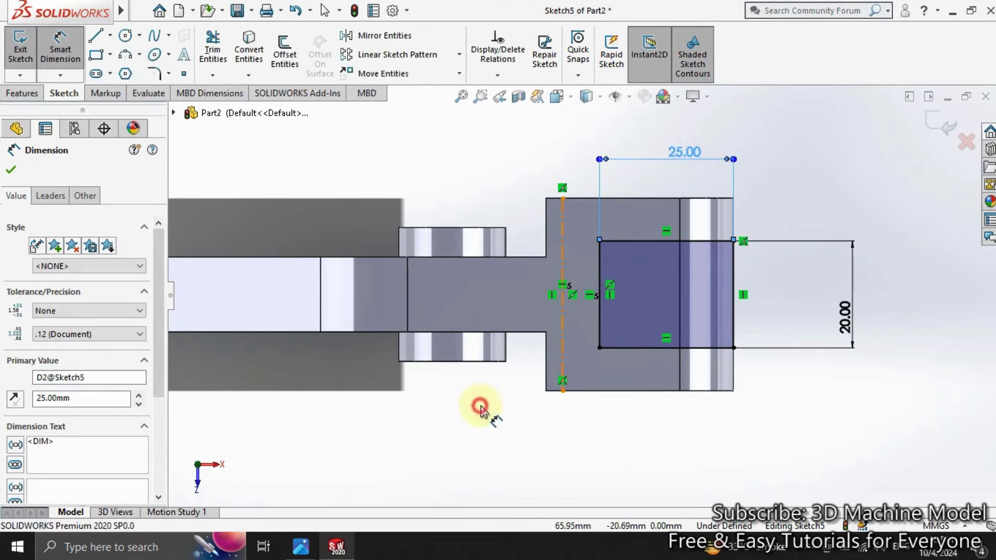
{"action": "left_click", "coordinate": [15, 65]}
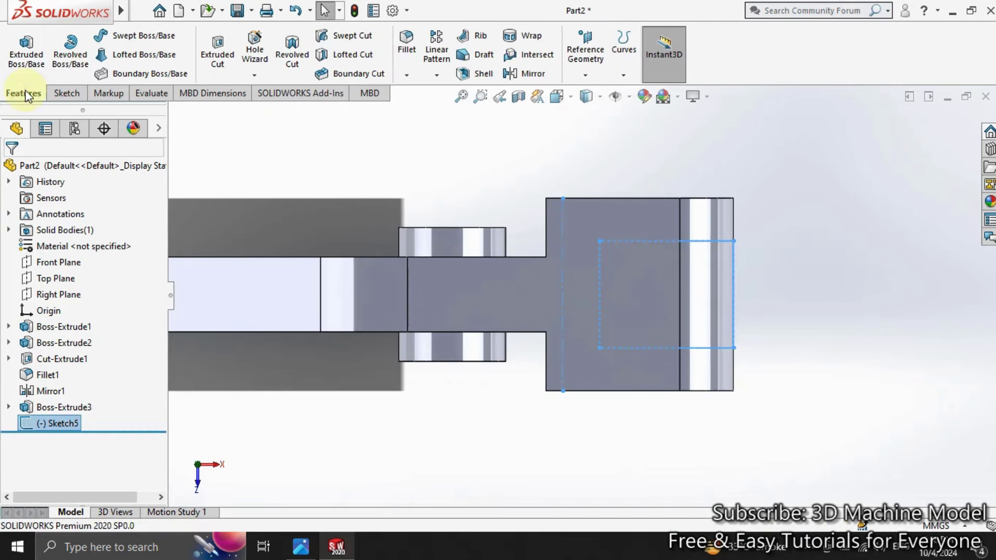
Cut the rectangle Through All in both directions to fork the lug, then view isometric
{"action": "left_click", "coordinate": [233, 65]}
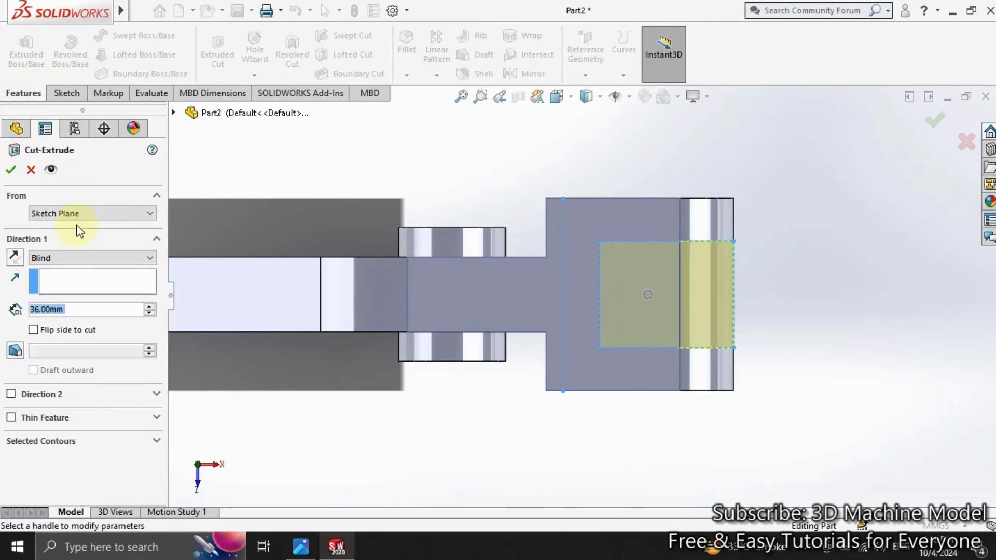
{"action": "left_click", "coordinate": [80, 258]}
{"action": "left_click", "coordinate": [78, 290]}
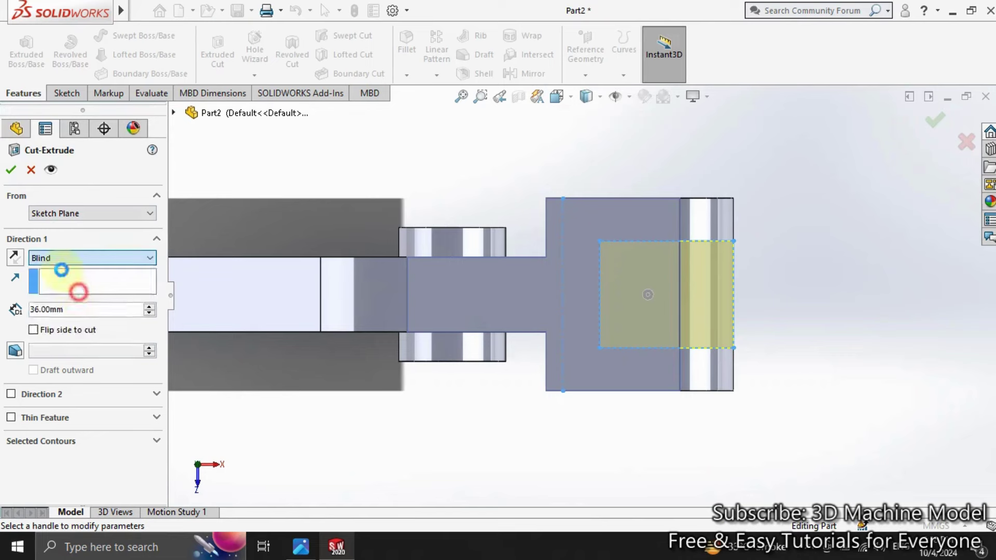
{"action": "left_click", "coordinate": [13, 173]}
{"action": "key", "text": "ctrl+7"}
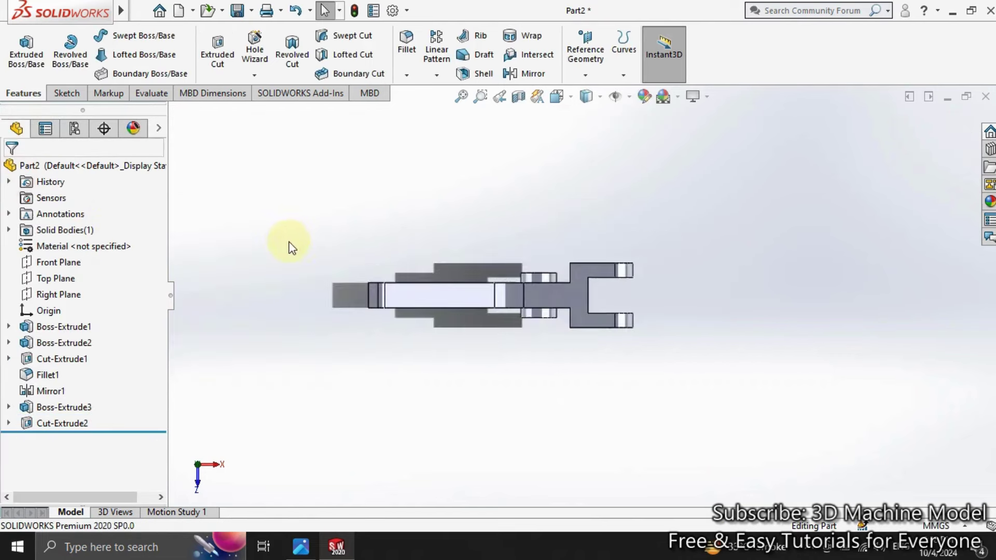
{"action": "left_click", "coordinate": [65, 262]}
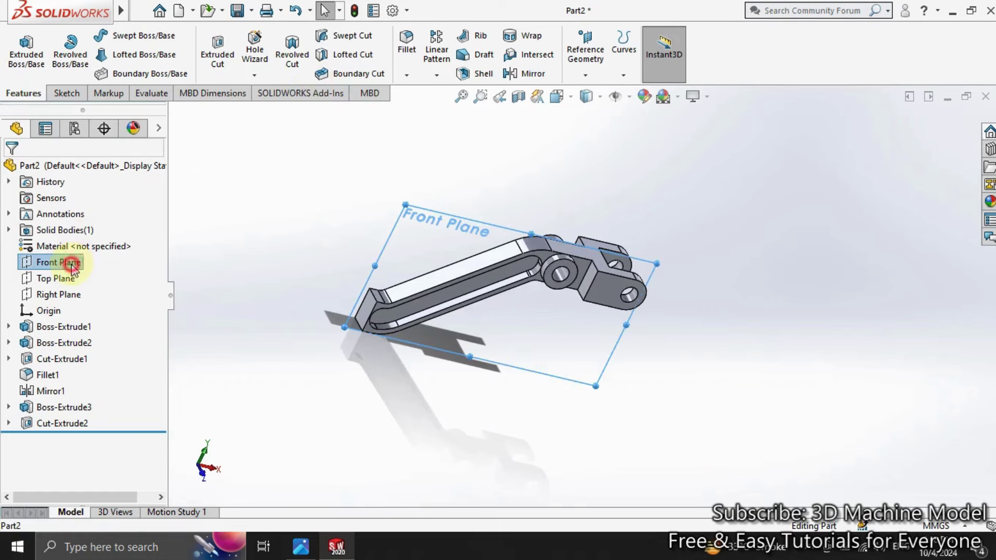
On the Front Plane, draw a top line and a vertical-plus-bottom line chain leftward from the arm's end
{"action": "left_click", "coordinate": [84, 243]}
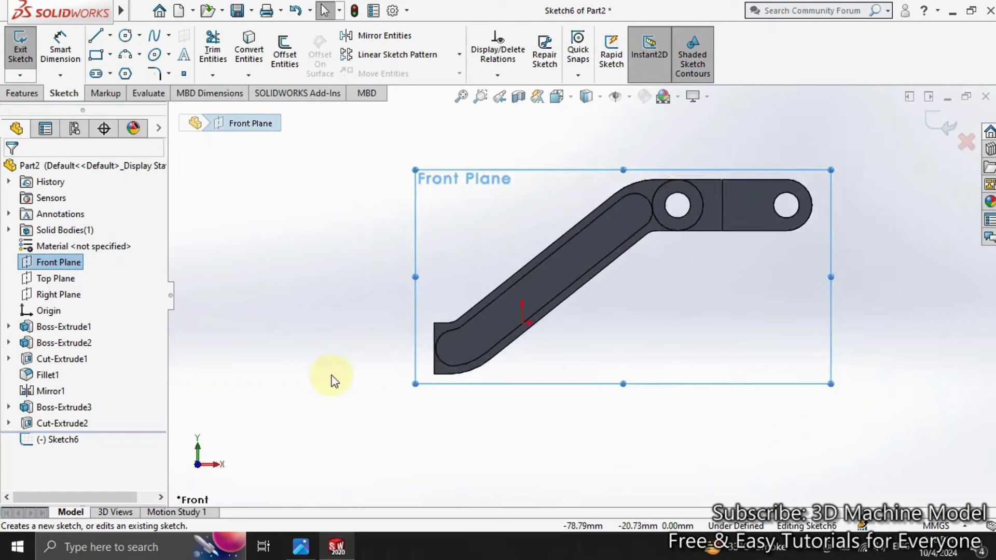
{"action": "scroll", "coordinate": [540, 327], "scroll_direction": "down", "scroll_amount": 3}
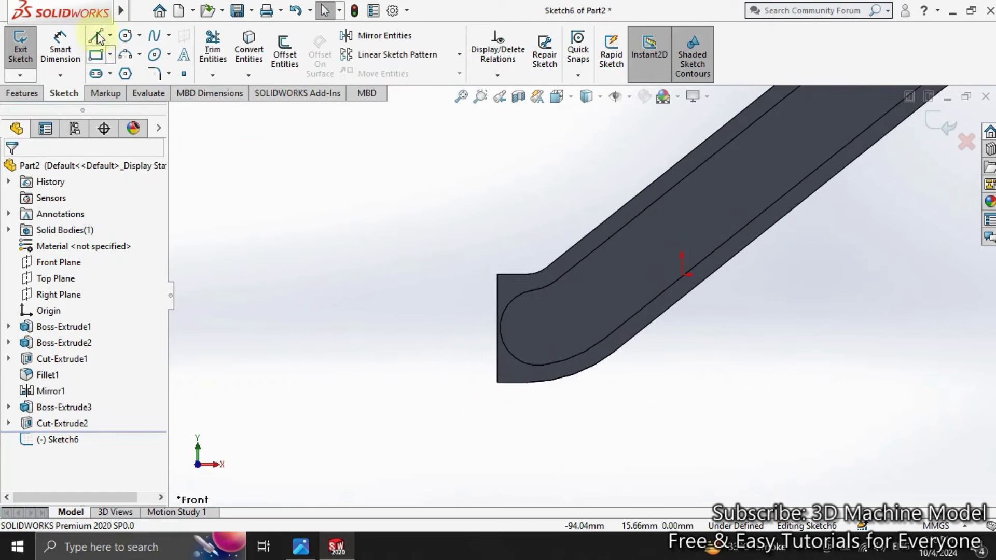
{"action": "left_click", "coordinate": [419, 276]}
{"action": "left_click", "coordinate": [433, 285]}
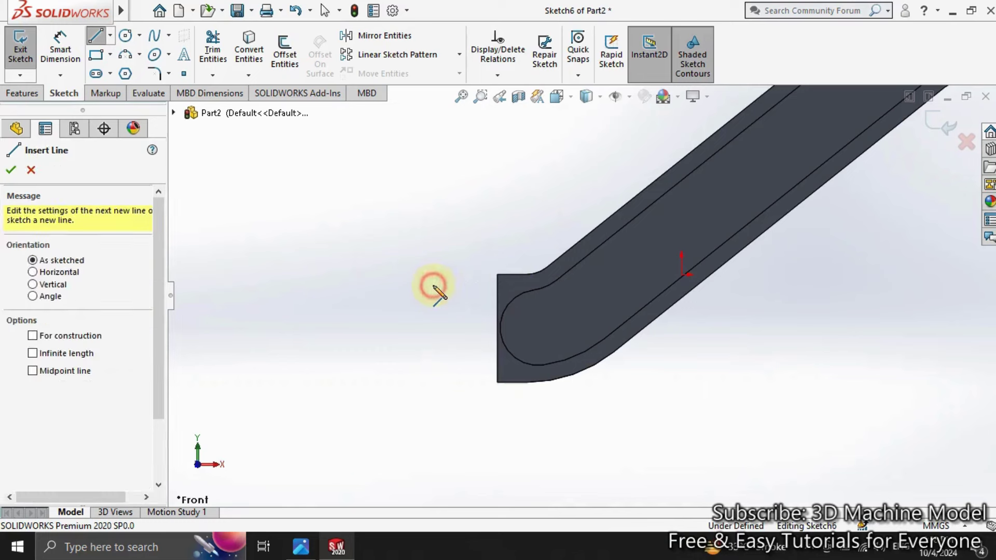
{"action": "left_click", "coordinate": [497, 275]}
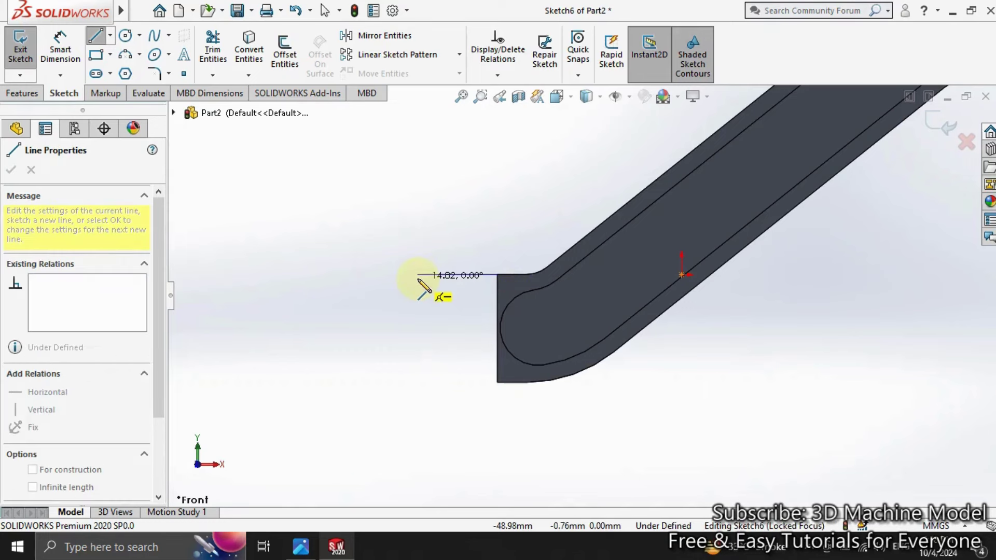
{"action": "left_click", "coordinate": [414, 275]}
{"action": "double_click", "coordinate": [433, 325]}
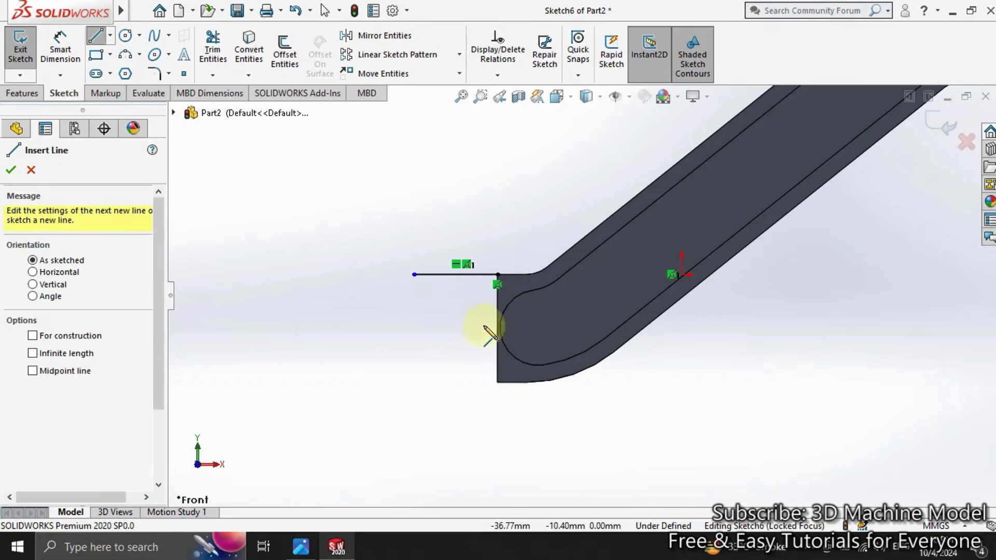
{"action": "left_click_drag", "start_coordinate": [497, 277], "coordinate": [497, 383]}
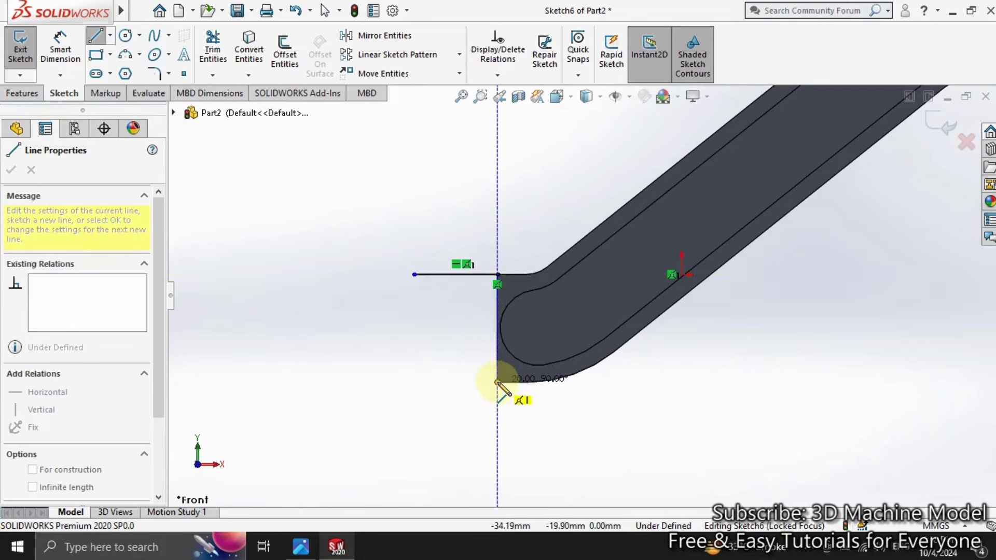
{"action": "left_click", "coordinate": [358, 383]}
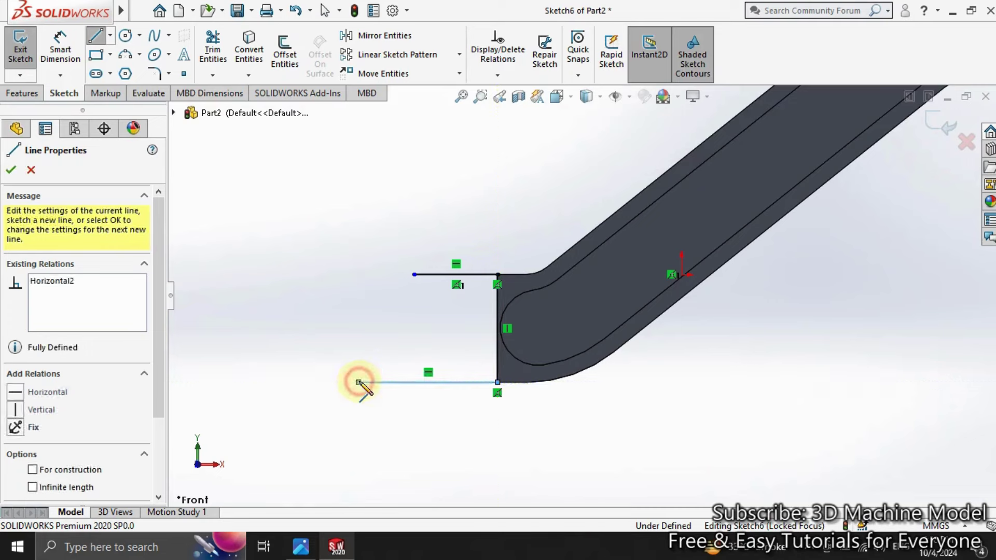
{"action": "key", "text": "Escape"}
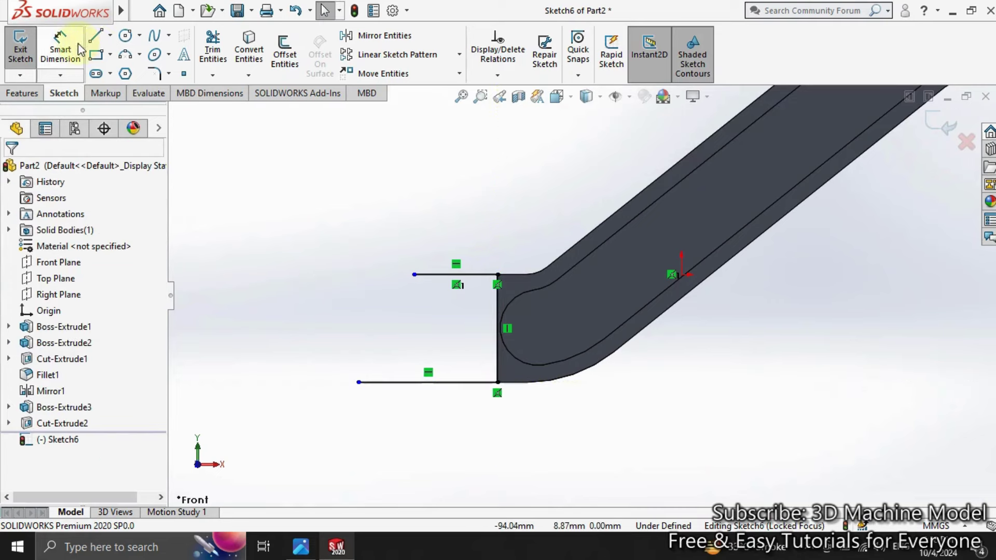
Dimension the bottom horizontal line to 25 mm
{"action": "left_click", "coordinate": [81, 50]}
{"action": "left_click", "coordinate": [366, 383]}
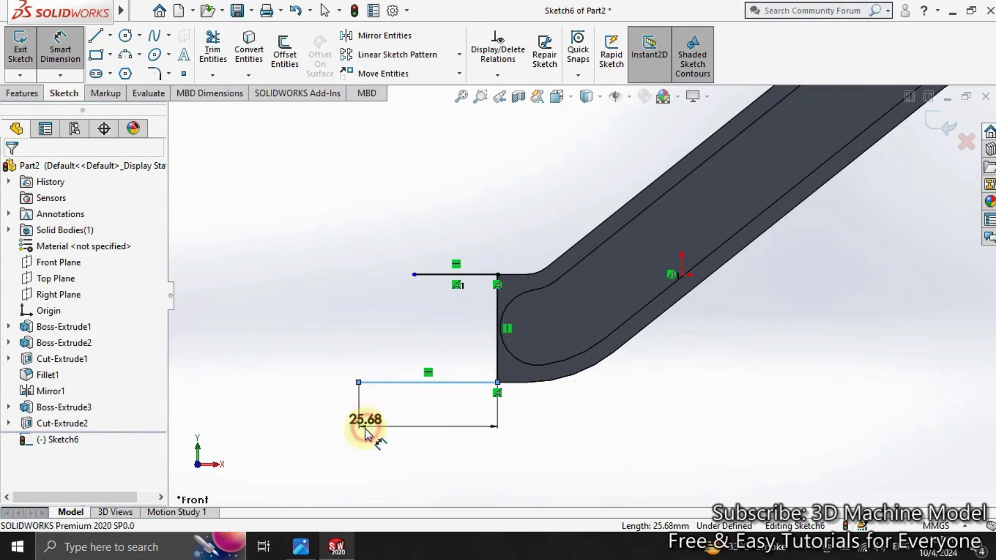
{"action": "left_click", "coordinate": [366, 431]}
{"action": "type", "text": "25"}
{"action": "key", "text": "Return"}
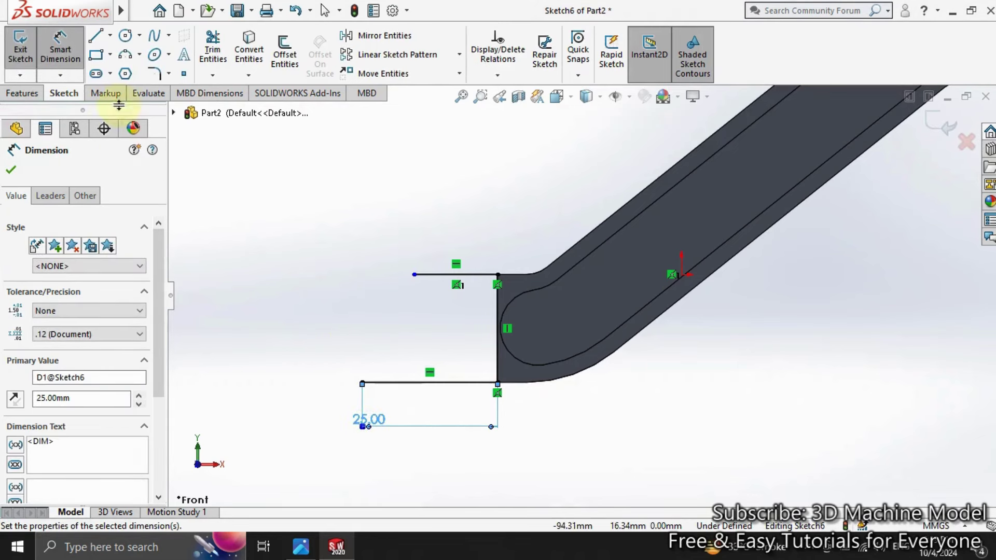
{"action": "left_click", "coordinate": [125, 35]}
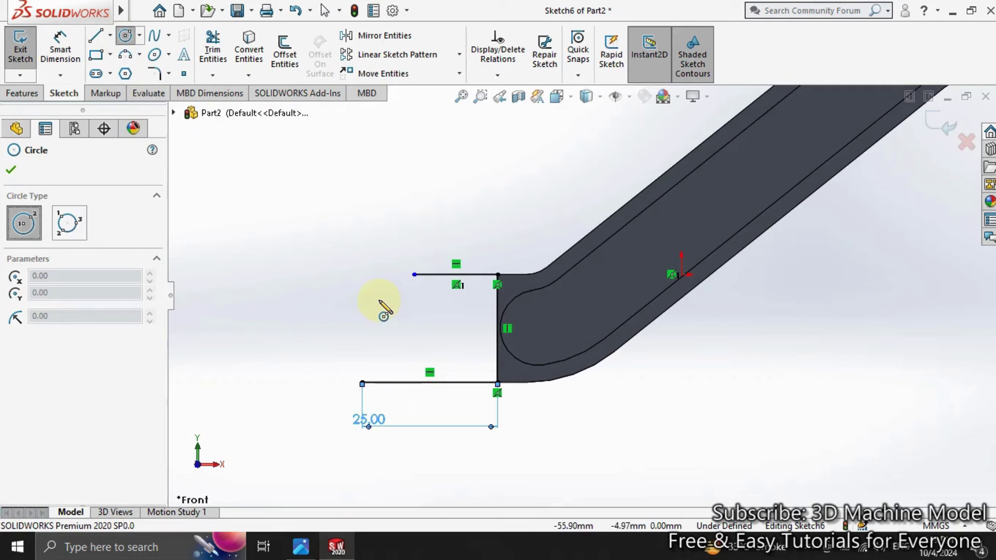
Draw a circle left of the arm, its centre vertical with the bottom line's left endpoint
{"action": "left_click", "coordinate": [364, 292]}
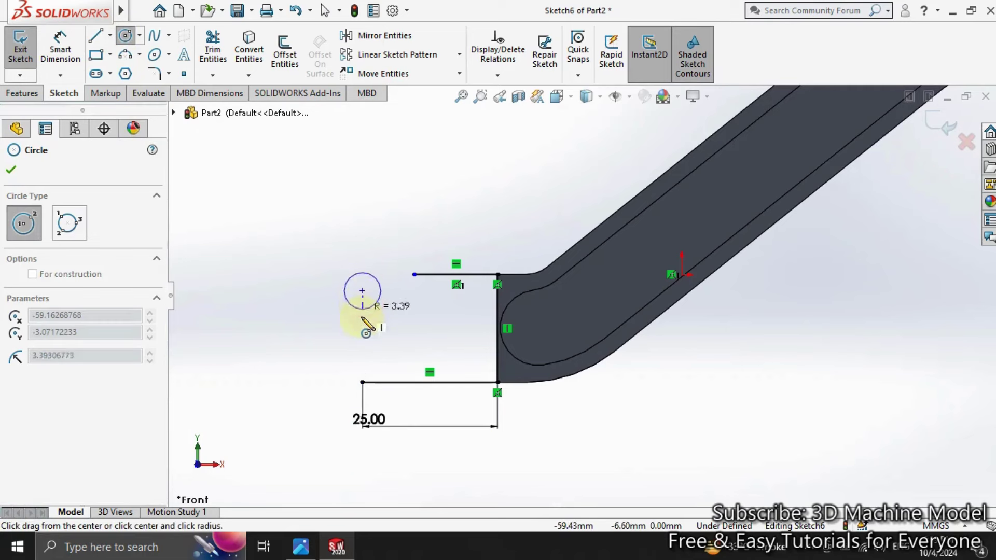
{"action": "left_click", "coordinate": [371, 345]}
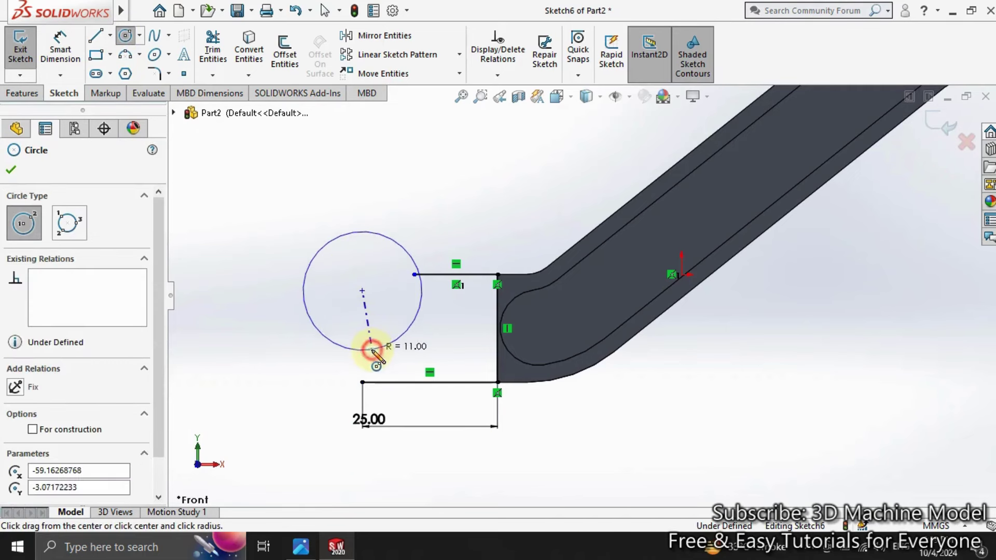
{"action": "key", "text": "Escape"}
{"action": "left_click", "coordinate": [362, 291]}
{"action": "left_click", "coordinate": [361, 382], "text": "ctrl"}
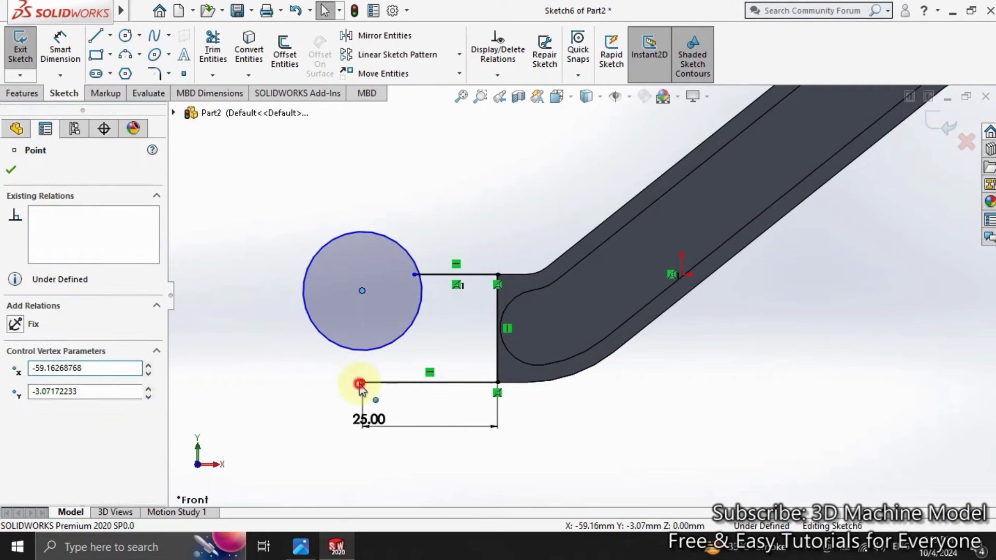
{"action": "left_click", "coordinate": [410, 332]}
{"action": "left_click", "coordinate": [306, 368]}
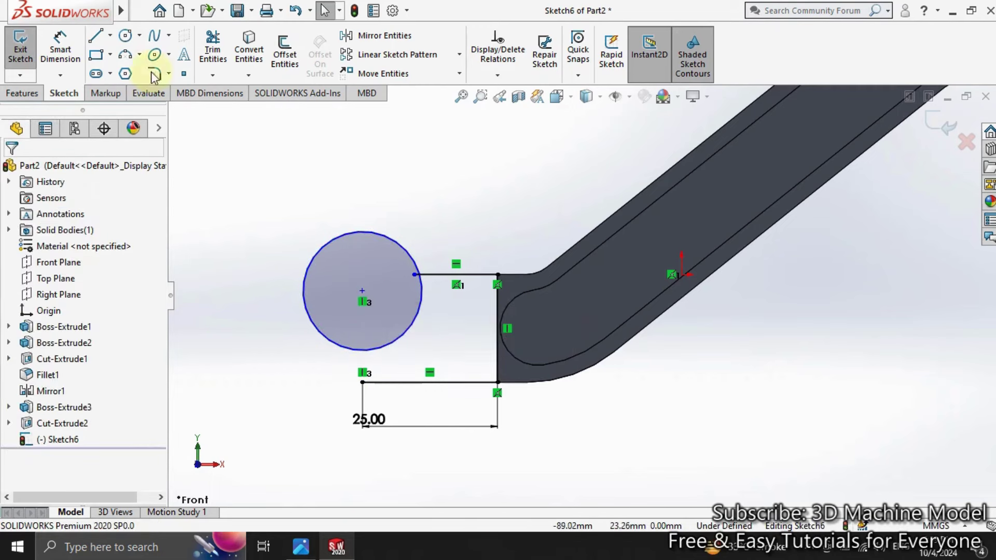
Dimension the circle centre 18 mm above the bottom line
{"action": "left_click", "coordinate": [60, 52]}
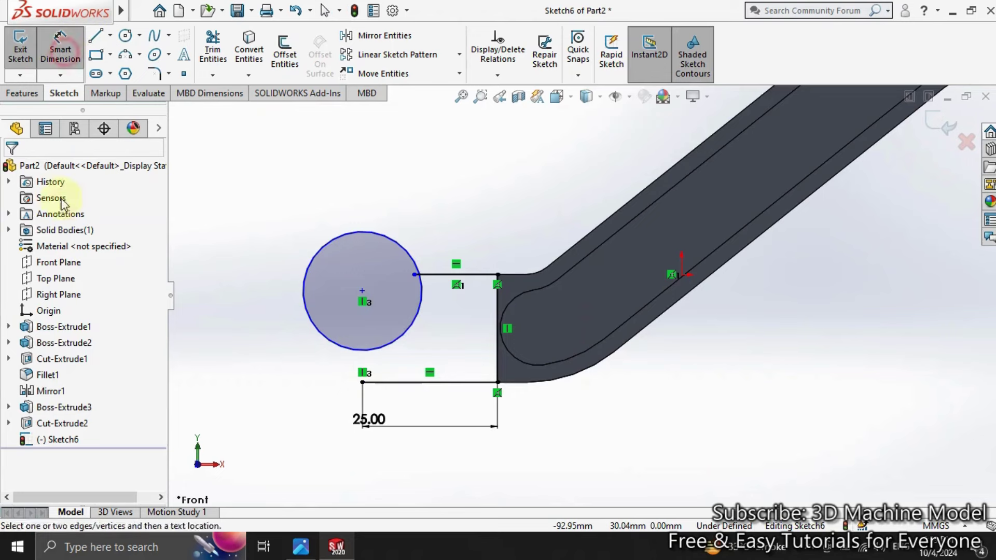
{"action": "left_click", "coordinate": [362, 292]}
{"action": "left_click", "coordinate": [366, 383]}
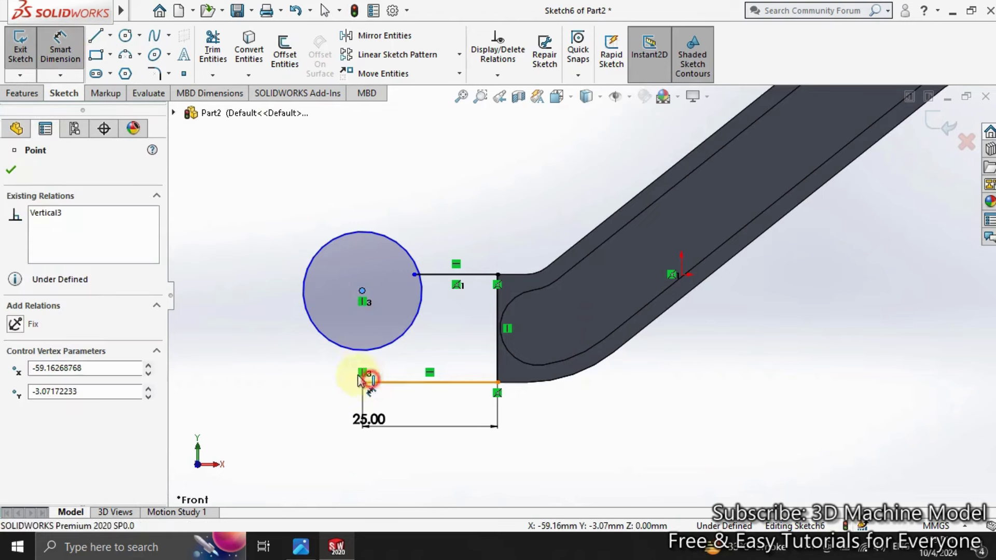
{"action": "left_click", "coordinate": [211, 382]}
{"action": "type", "text": "18"}
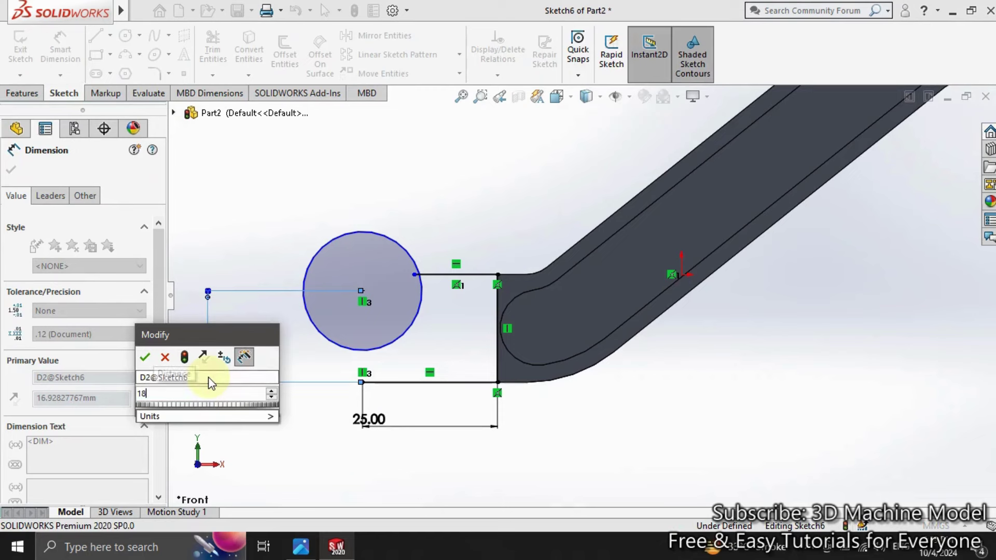
{"action": "key", "text": "Return"}
{"action": "key", "text": "Escape"}
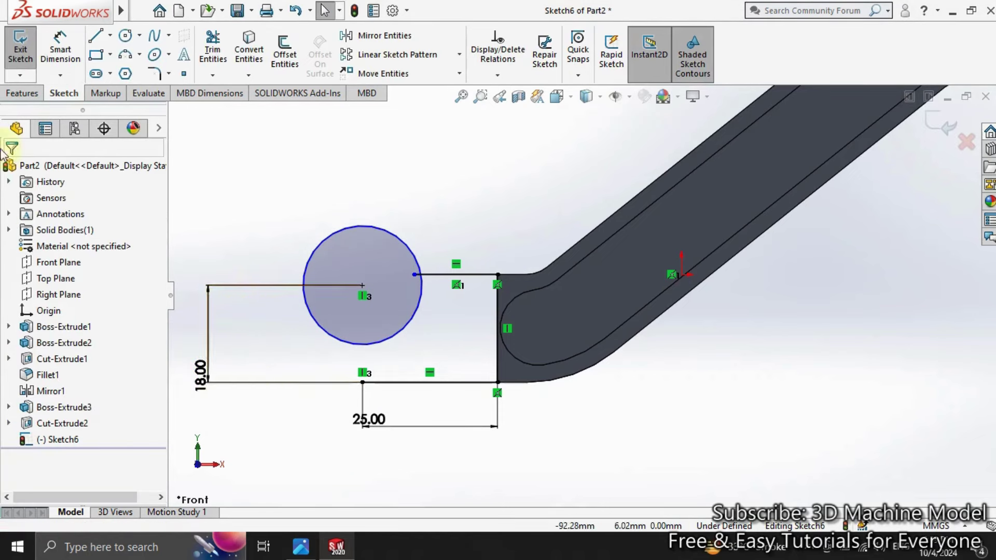
Set the circle's diameter to 24 mm, correcting an accidental 224 mm entry
{"action": "left_click", "coordinate": [60, 49]}
{"action": "left_click", "coordinate": [358, 231]}
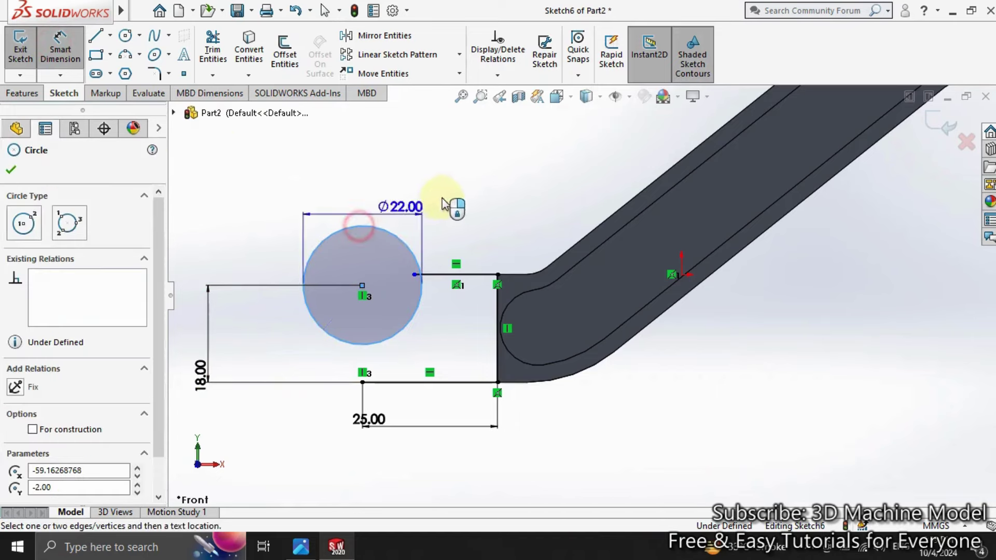
{"action": "left_click", "coordinate": [458, 186]}
{"action": "type", "text": "224"}
{"action": "key", "text": "Return"}
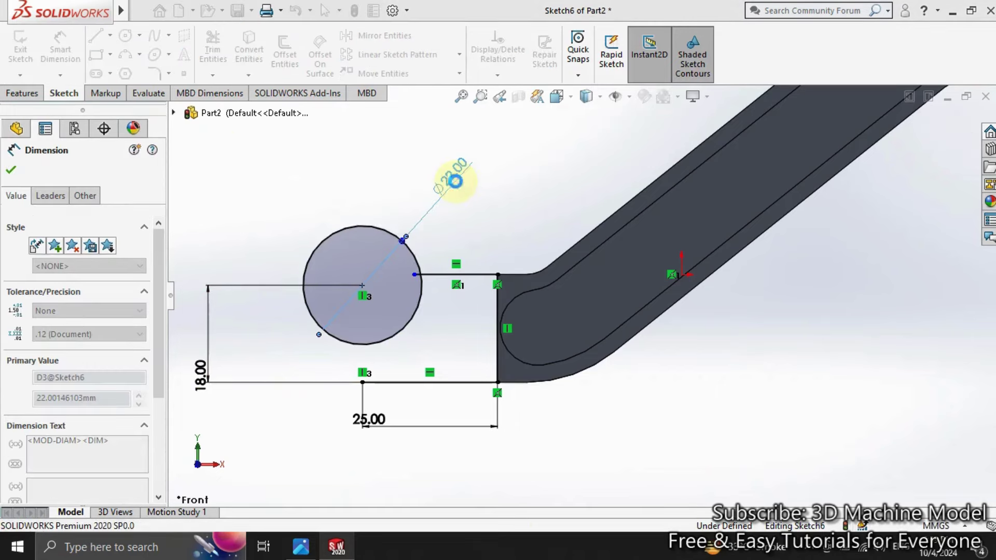
{"action": "key", "text": "Escape"}
{"action": "key", "text": "ctrl+z"}
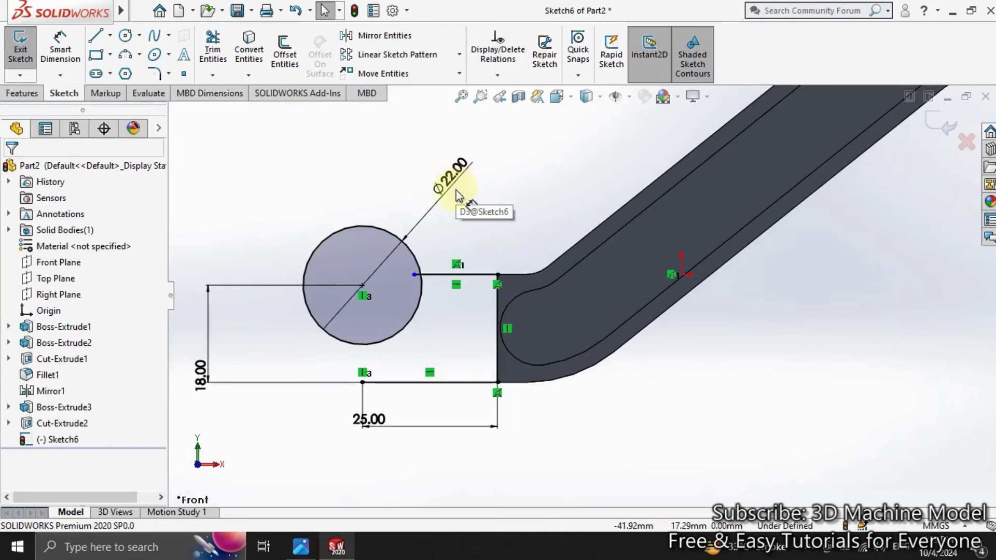
{"action": "double_click", "coordinate": [454, 185]}
{"action": "type", "text": "22"}
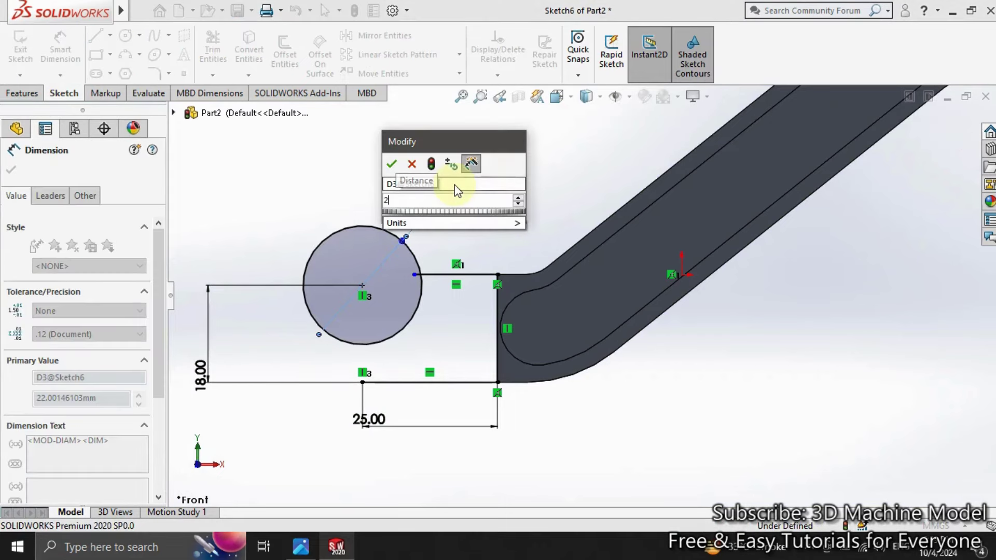
{"action": "key", "text": "Escape"}
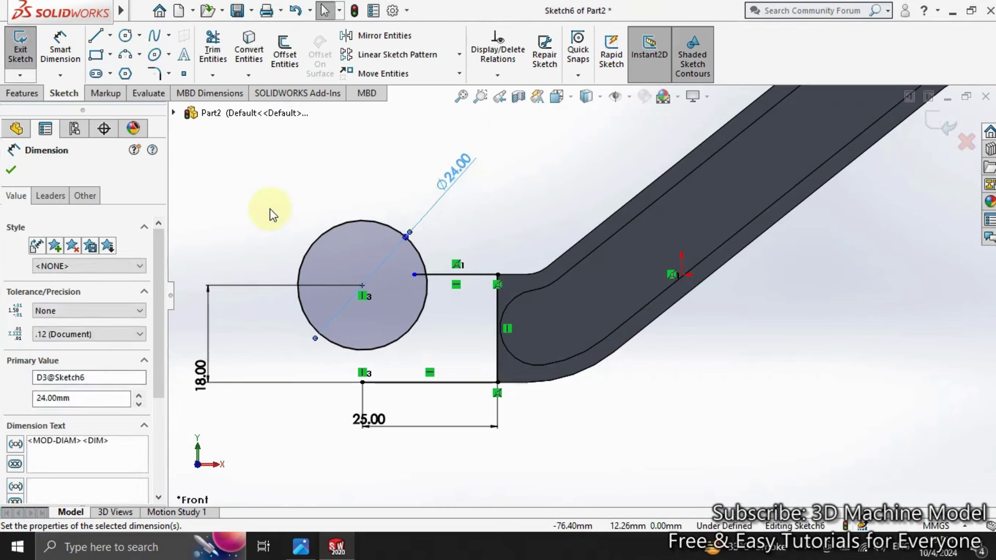
{"action": "left_click", "coordinate": [271, 191]}
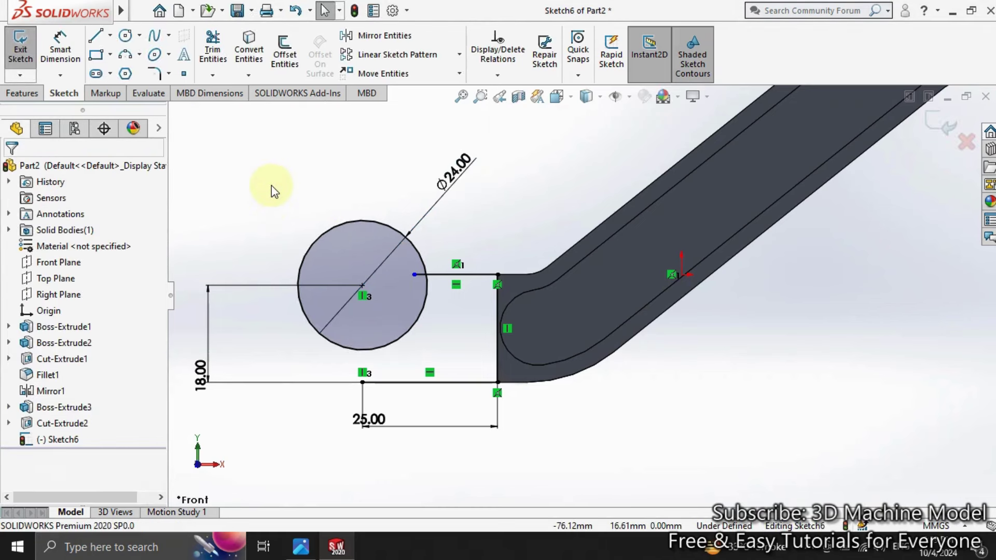
{"action": "left_click", "coordinate": [127, 54]}
{"action": "left_click", "coordinate": [360, 381]}
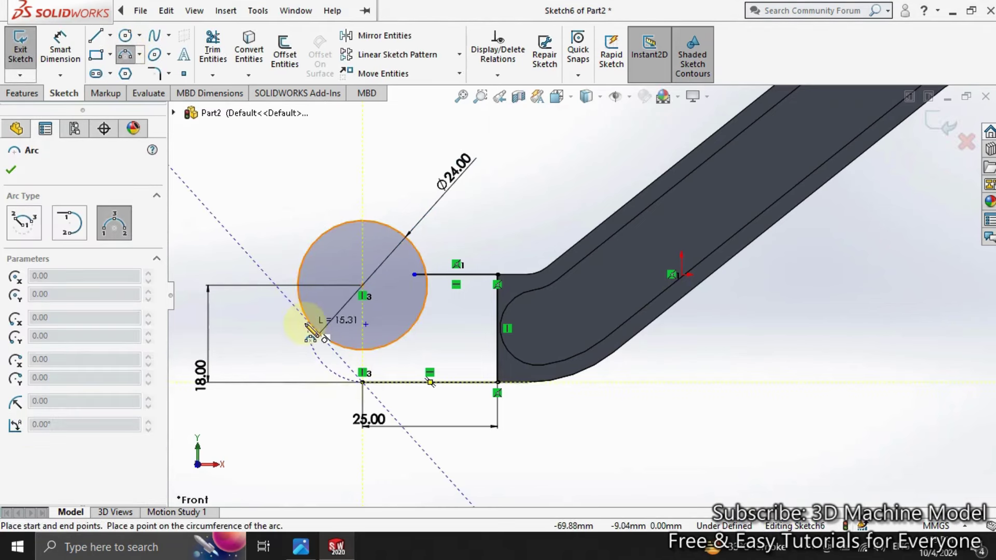
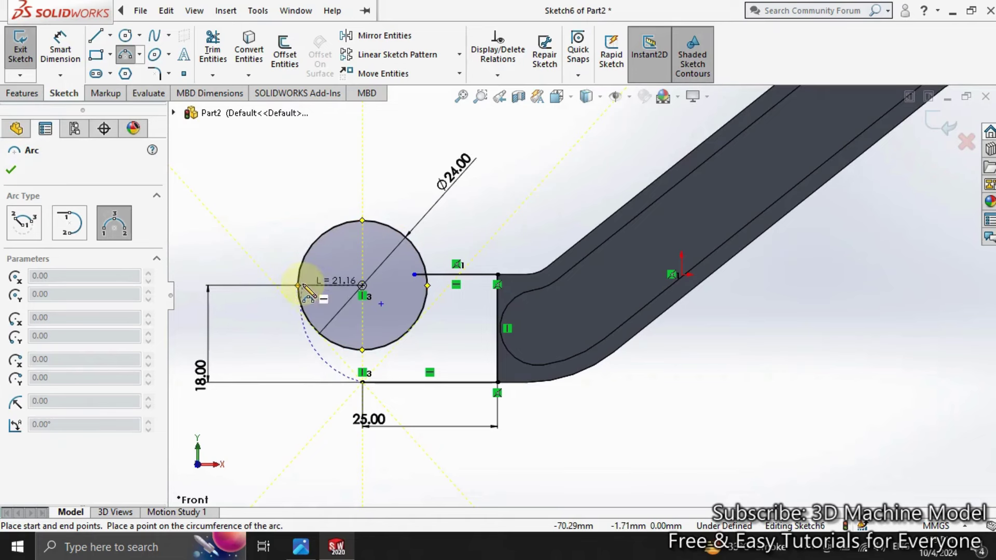
Try a three-point arc between the bottom corner and the circle's left point, then cancel it
{"action": "left_click", "coordinate": [301, 285]}
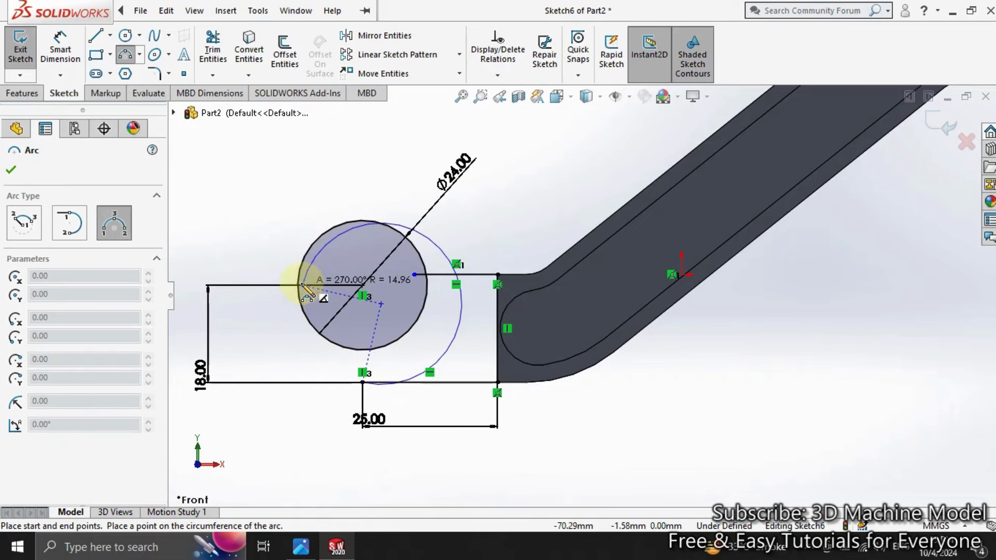
{"action": "right_click", "coordinate": [228, 250]}
{"action": "left_click", "coordinate": [249, 266]}
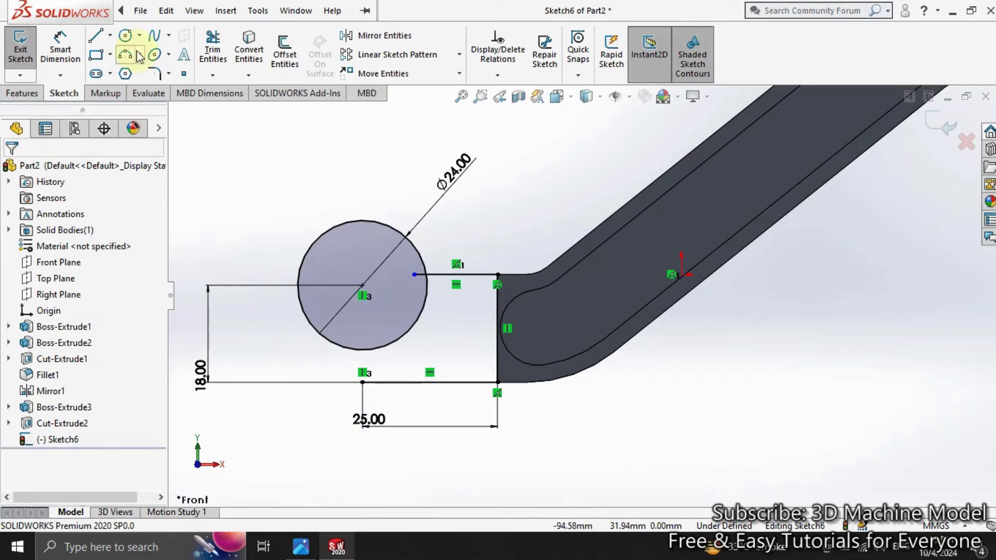
{"action": "left_click", "coordinate": [128, 54]}
{"action": "left_click", "coordinate": [363, 382]}
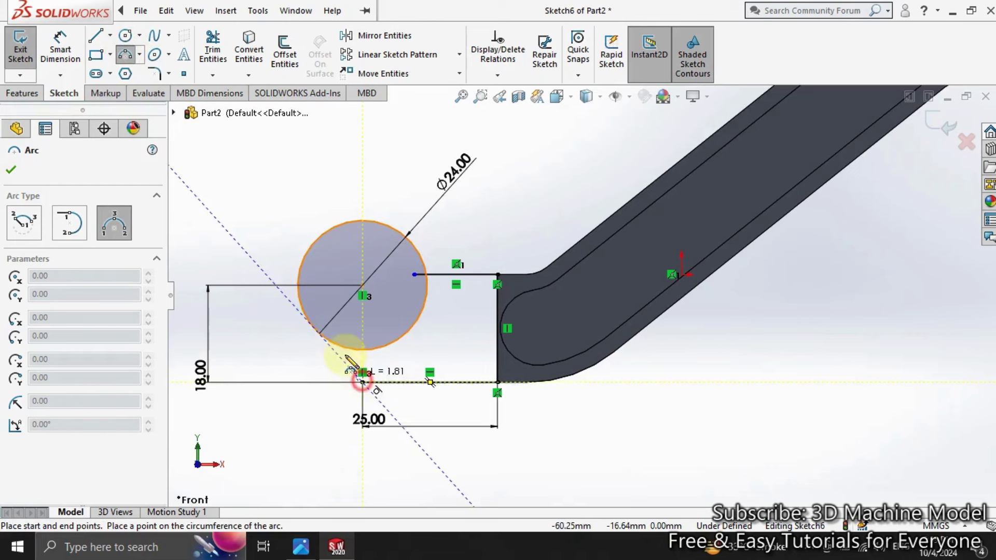
{"action": "left_click", "coordinate": [300, 286]}
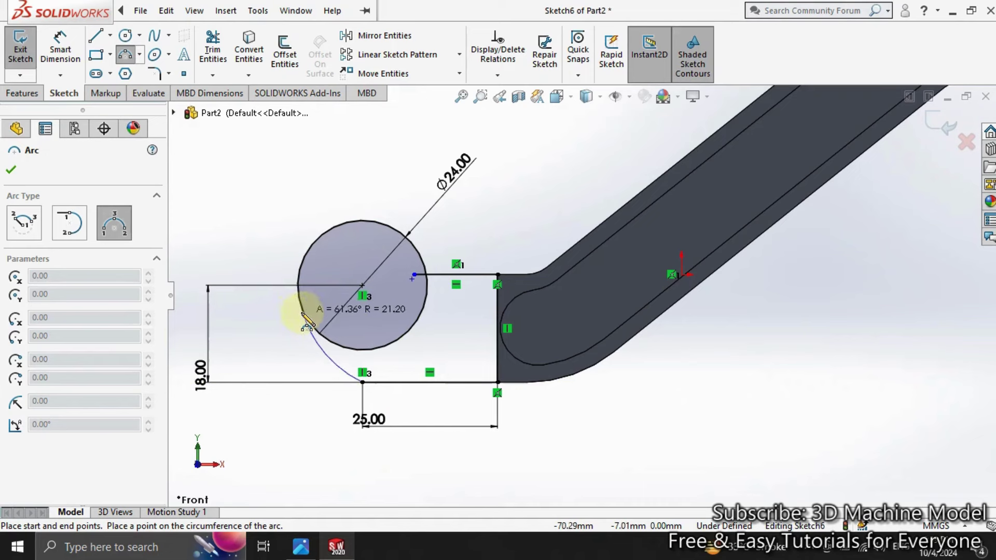
{"action": "key", "text": "Escape"}
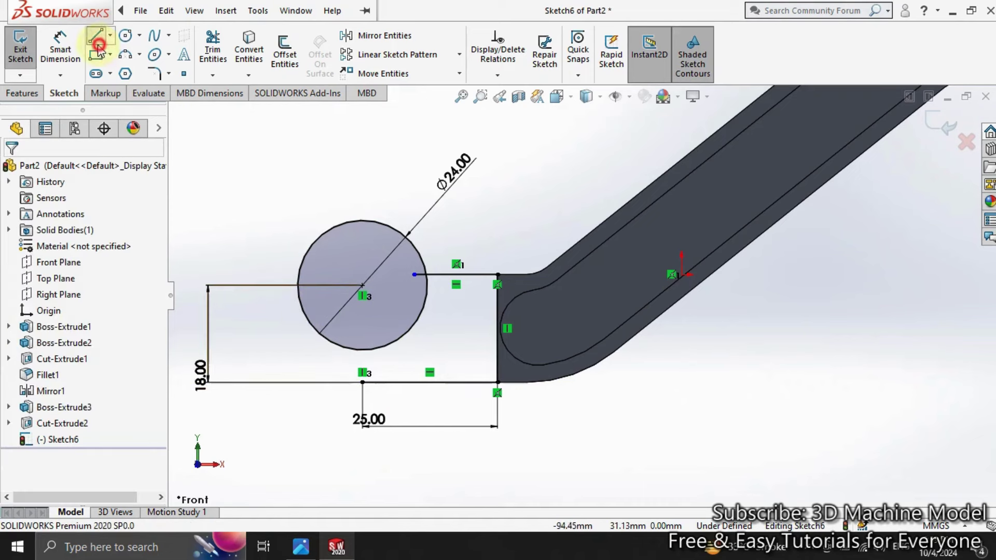
Draw a three-point arc from the Ø24 circle's left point to the bottom line's left end
{"action": "left_click", "coordinate": [97, 46]}
{"action": "left_click", "coordinate": [125, 54]}
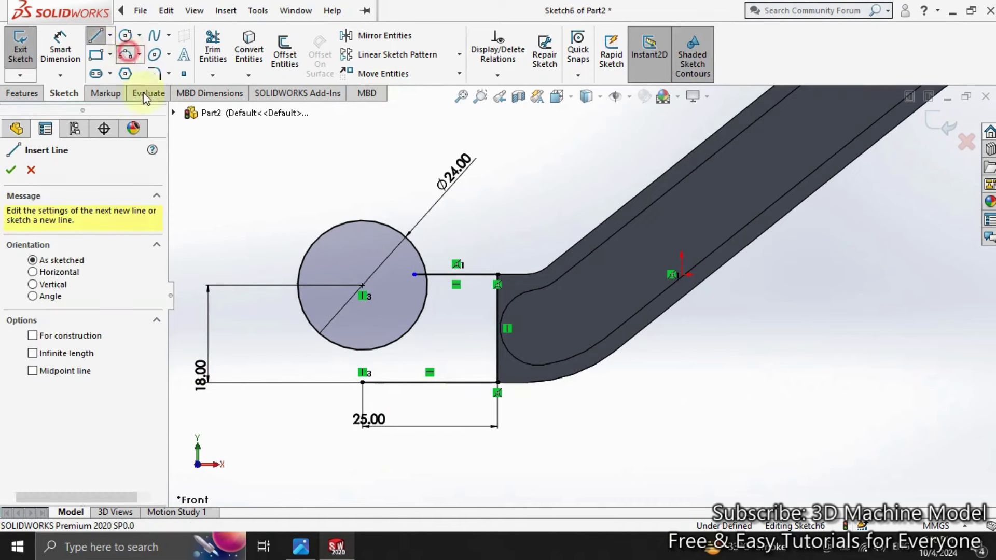
{"action": "left_click", "coordinate": [300, 286]}
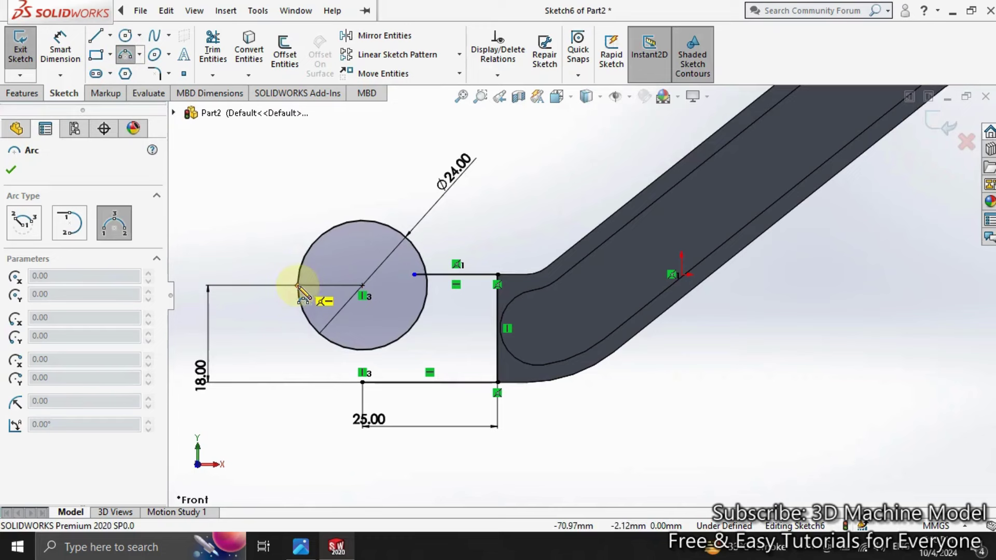
{"action": "left_click", "coordinate": [362, 382]}
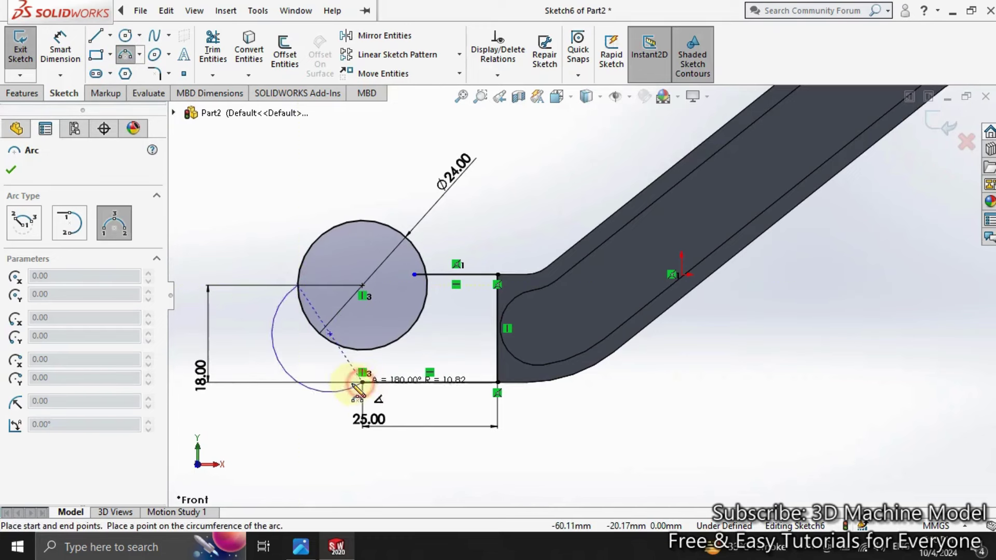
{"action": "left_click", "coordinate": [325, 370]}
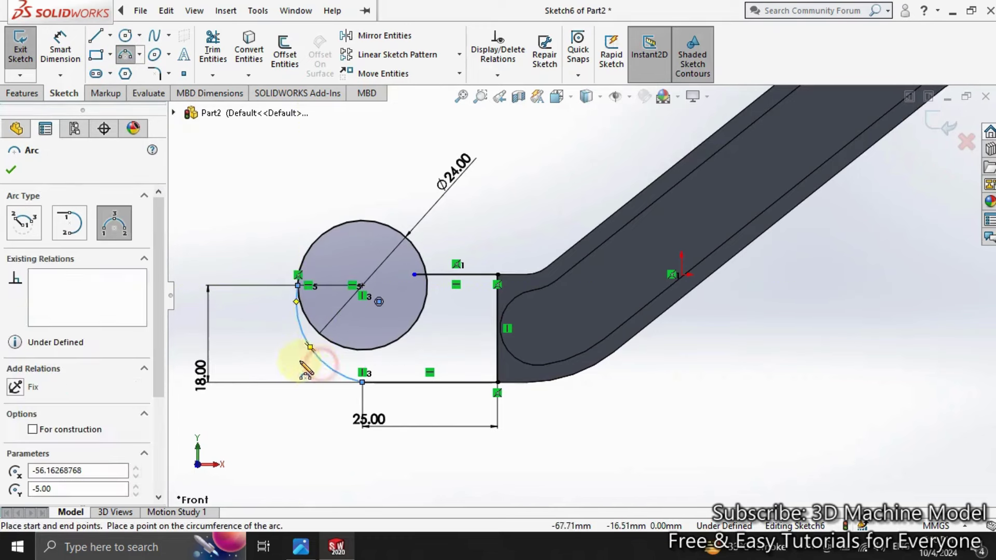
Dimension the new arc to an 18 mm radius
{"action": "left_click", "coordinate": [60, 52]}
{"action": "left_click", "coordinate": [298, 335]}
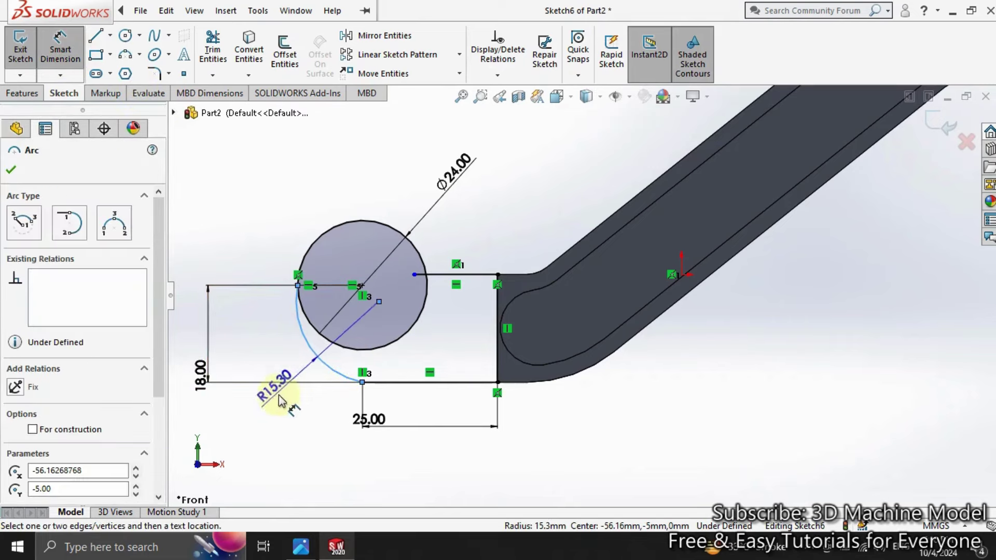
{"action": "left_click", "coordinate": [279, 400]}
{"action": "type", "text": "18"}
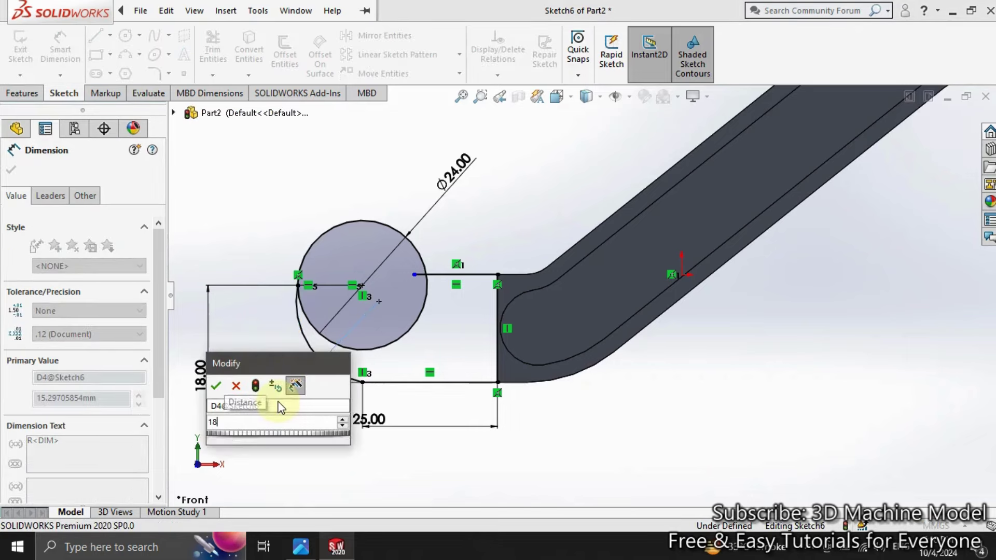
{"action": "key", "text": "Return"}
{"action": "key", "text": "Escape"}
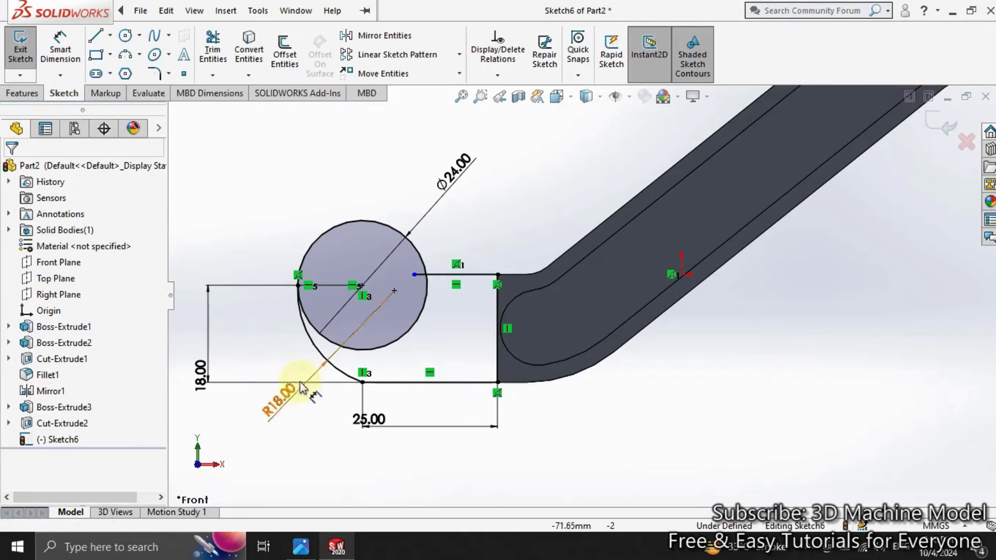
Power-trim away the lower part of the Ø24 circle
{"action": "left_click", "coordinate": [213, 46]}
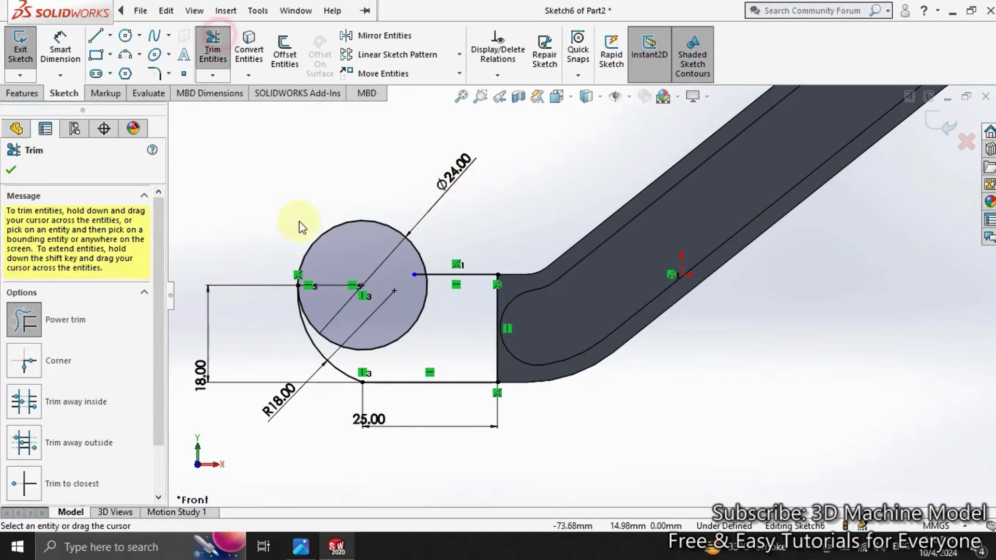
{"action": "mouse_move", "coordinate": [444, 333]}
{"action": "left_mouse_down"}
{"action": "mouse_move", "coordinate": [422, 289]}
{"action": "mouse_move", "coordinate": [407, 309]}
{"action": "left_mouse_up"}
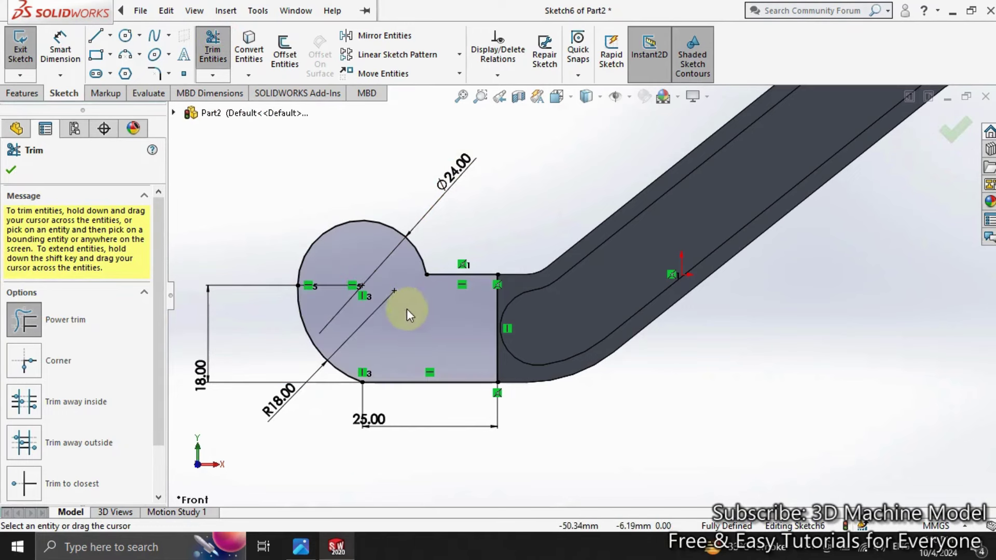
{"action": "left_click", "coordinate": [11, 172]}
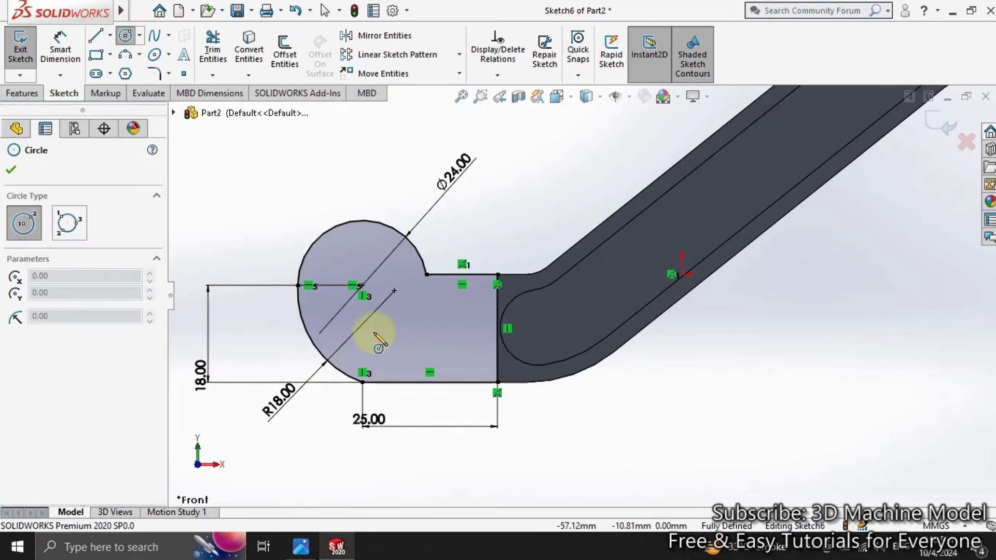
Draw a Ø12 circle at the rounded end's centre and exit Sketch6
{"action": "left_click_drag", "start_coordinate": [362, 285], "coordinate": [359, 316]}
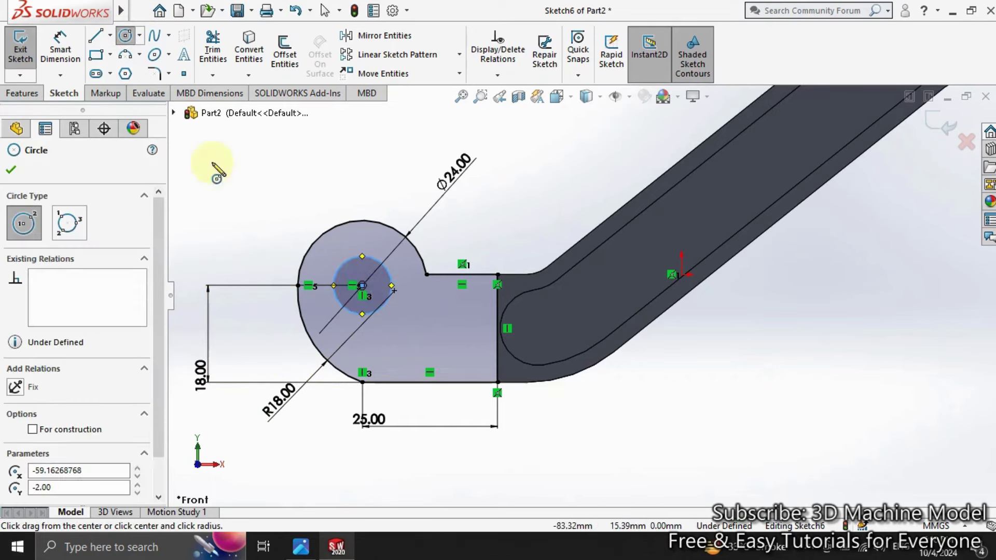
{"action": "left_click", "coordinate": [60, 49]}
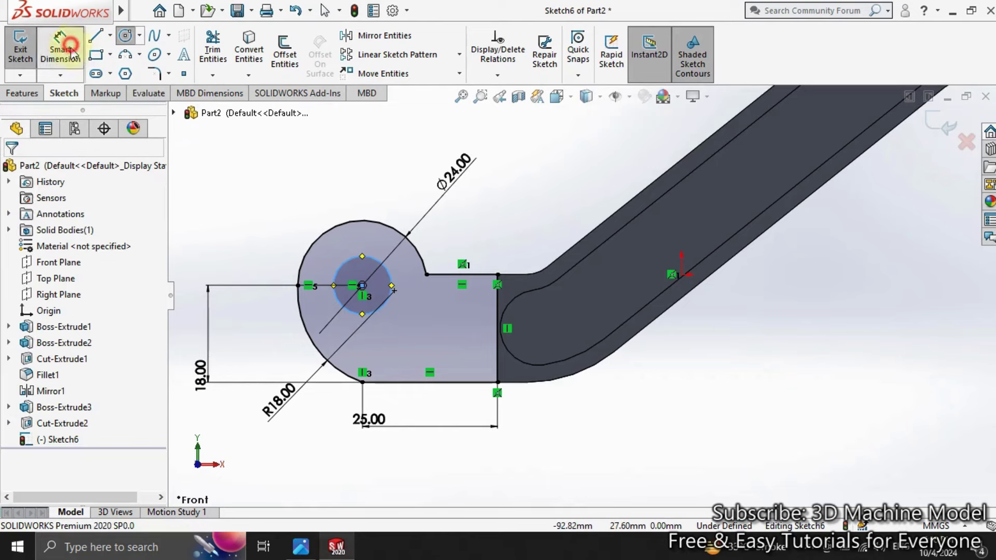
{"action": "left_click", "coordinate": [345, 268]}
{"action": "left_click", "coordinate": [261, 227]}
{"action": "type", "text": "12"}
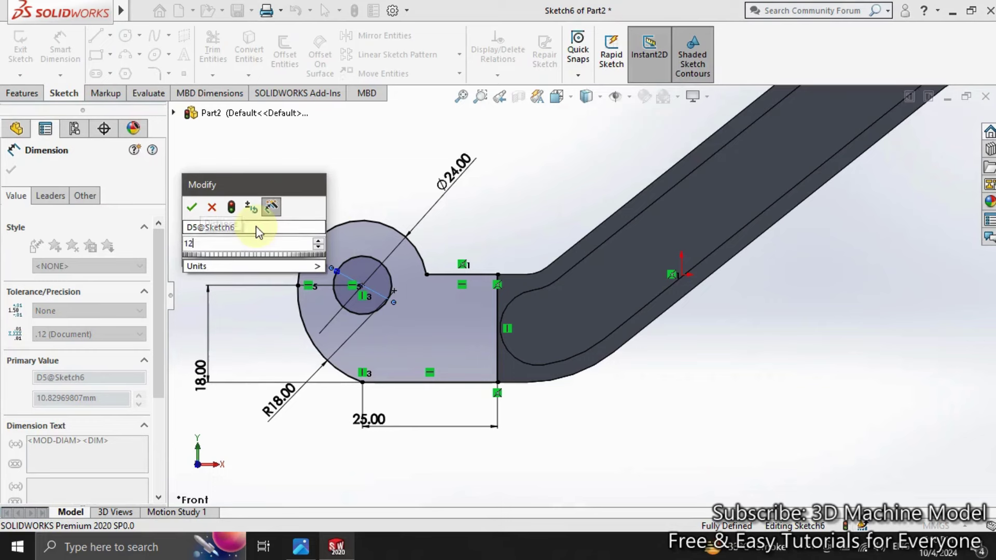
{"action": "key", "text": "Return"}
{"action": "key", "text": "Escape"}
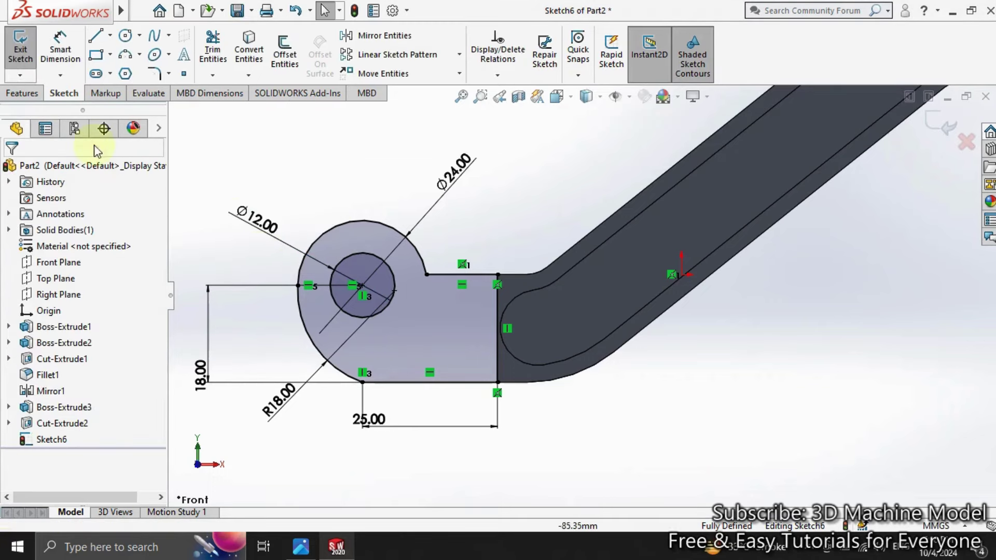
{"action": "left_click", "coordinate": [12, 49]}
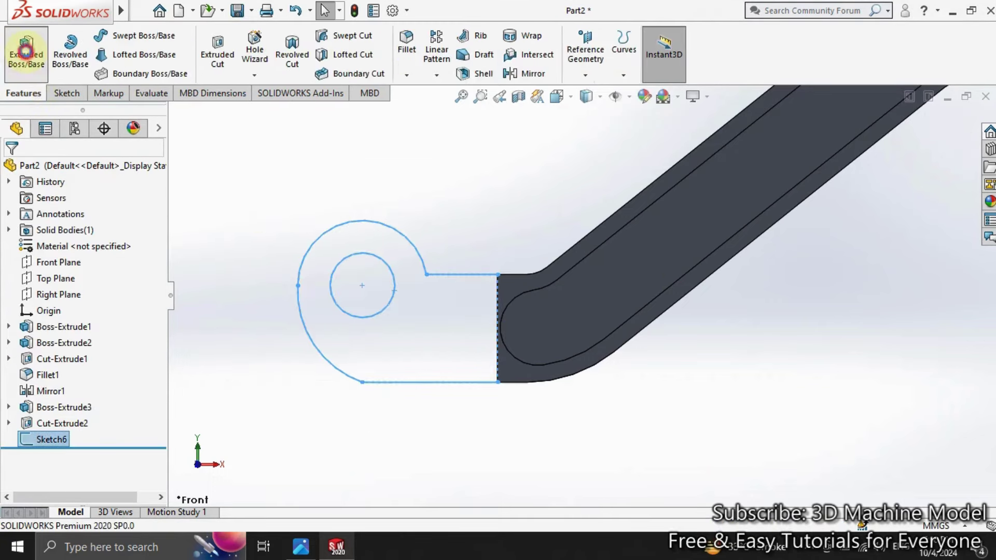
Extrude Sketch6 36 mm Mid Plane into Boss-Extrude4
{"action": "left_click", "coordinate": [26, 52]}
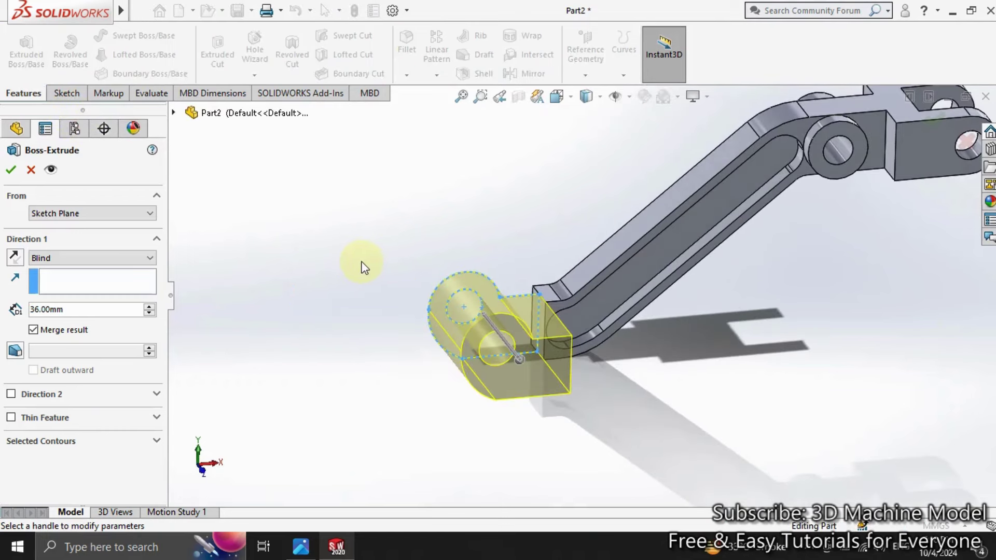
{"action": "left_click", "coordinate": [300, 549]}
{"action": "left_click", "coordinate": [299, 538]}
{"action": "left_click", "coordinate": [96, 258]}
{"action": "left_click", "coordinate": [84, 326]}
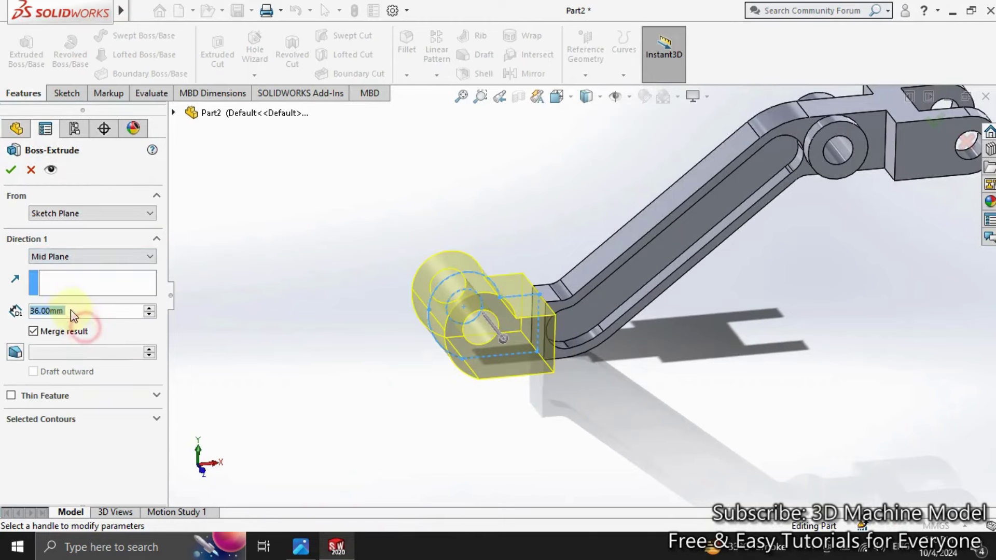
{"action": "left_click", "coordinate": [12, 171]}
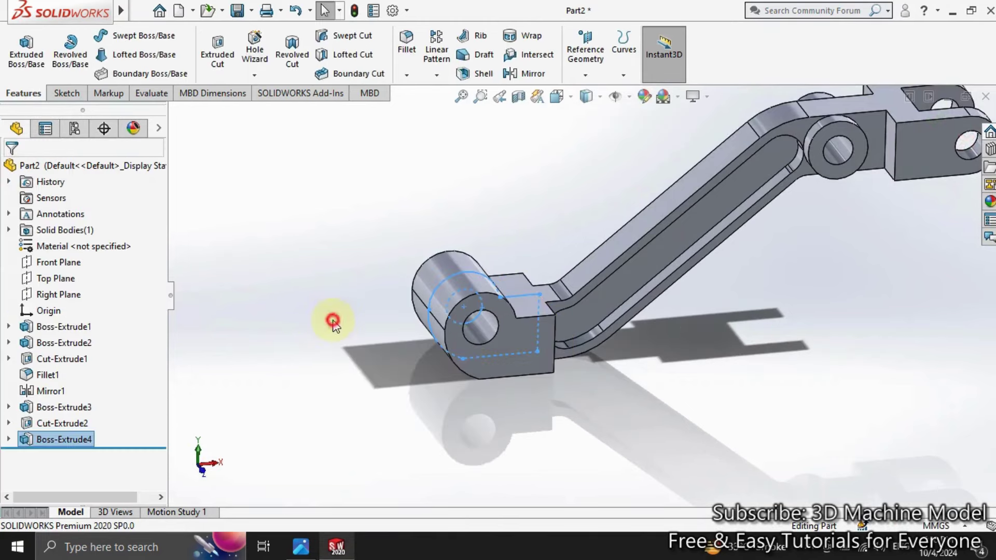
{"action": "mouse_move", "coordinate": [378, 312]}
{"action": "middle_mouse_down"}
{"action": "mouse_move", "coordinate": [354, 373]}
{"action": "mouse_move", "coordinate": [481, 294]}
{"action": "middle_mouse_up"}
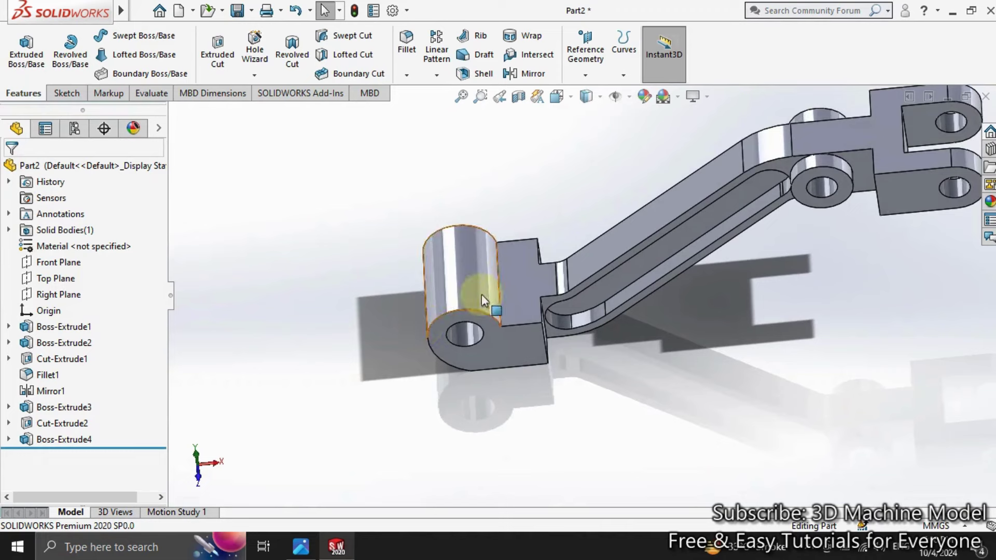
Start Sketch7 on the face beside the boss and draw a vertical centerline edge to edge
{"action": "left_click", "coordinate": [518, 272]}
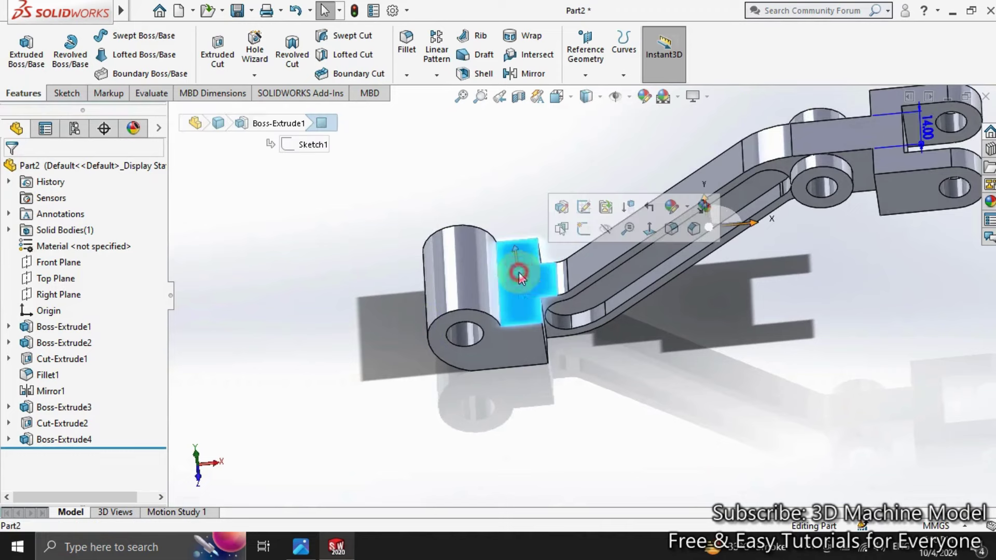
{"action": "left_click", "coordinate": [583, 228]}
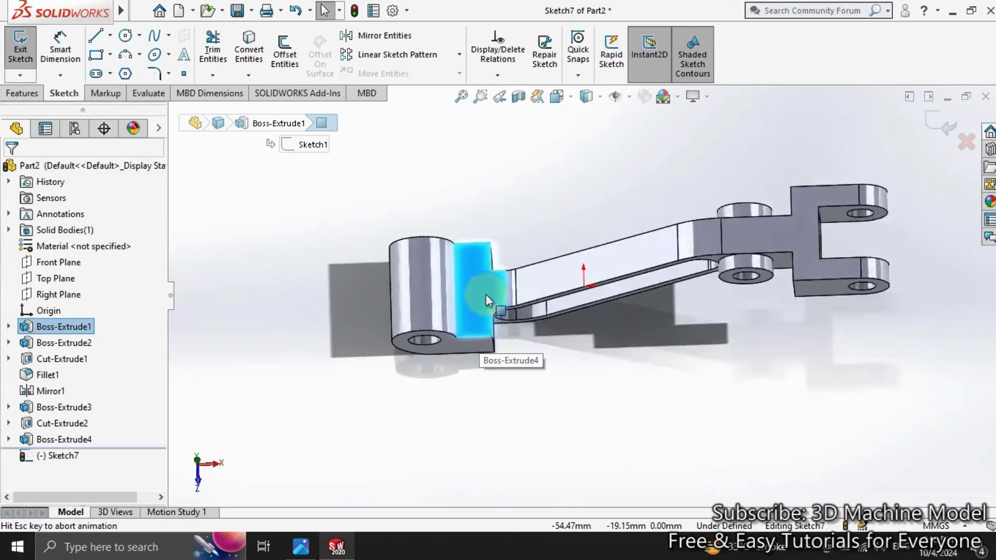
{"action": "scroll", "coordinate": [394, 301], "scroll_direction": "down", "scroll_amount": 2}
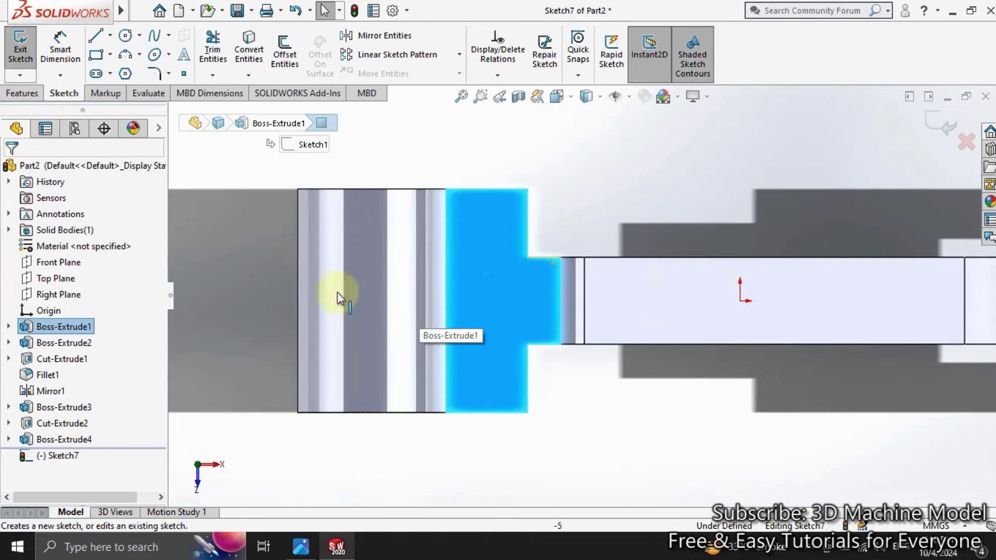
{"action": "left_click", "coordinate": [265, 235]}
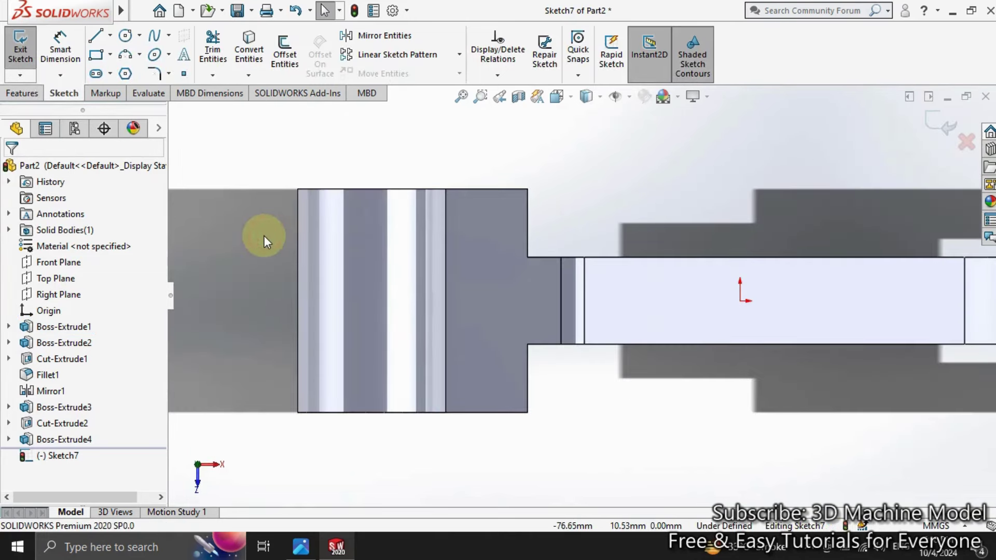
{"action": "left_click", "coordinate": [110, 36]}
{"action": "left_click", "coordinate": [122, 71]}
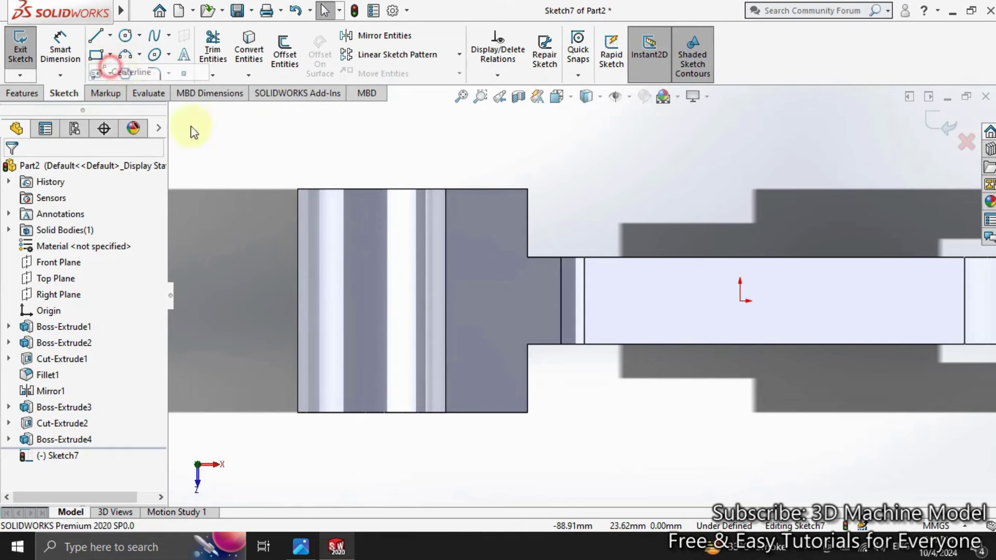
{"action": "left_click", "coordinate": [508, 189]}
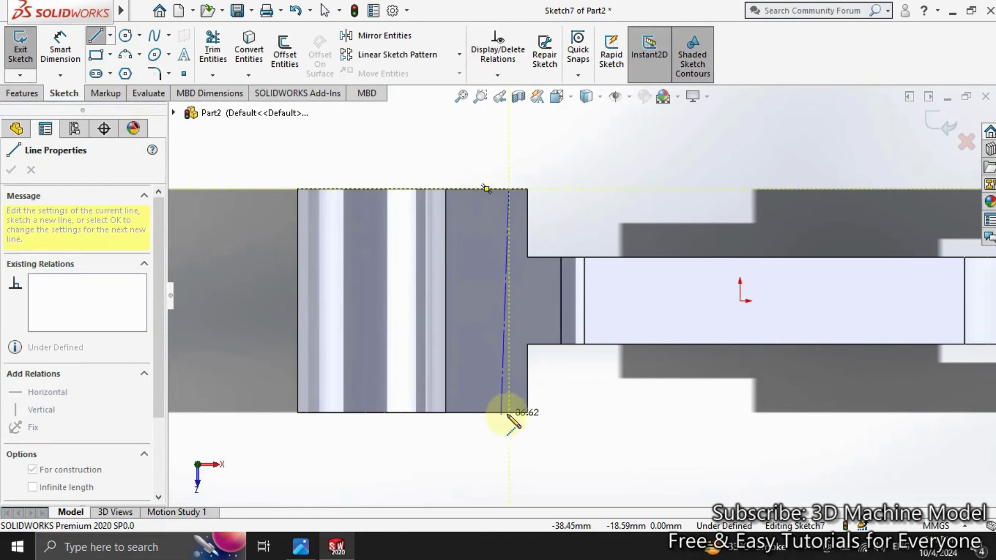
{"action": "left_click", "coordinate": [509, 413]}
{"action": "key", "text": "Escape"}
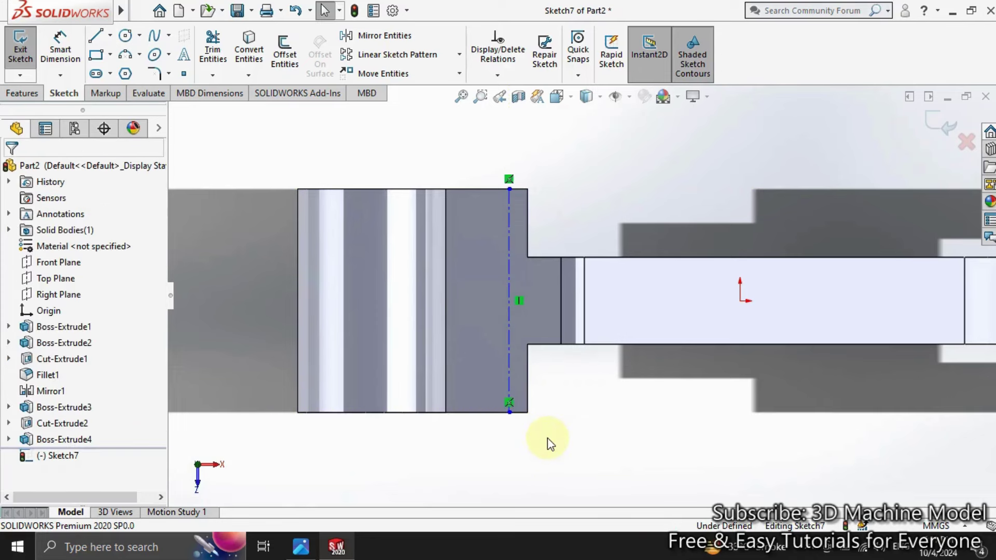
Draw a corner rectangle on the boss face, its right side 10 mm from the centerline
{"action": "left_click", "coordinate": [98, 56]}
{"action": "left_click", "coordinate": [298, 235]}
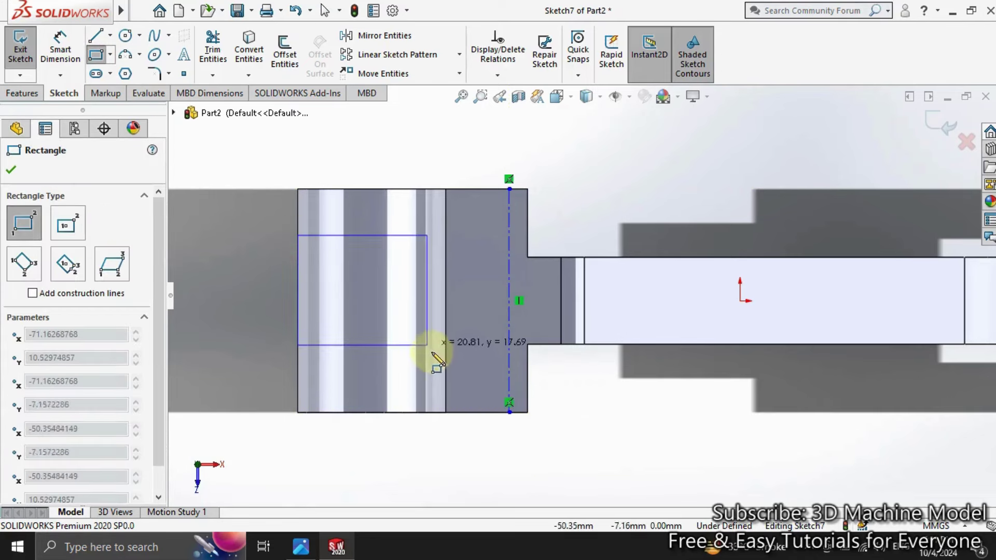
{"action": "left_click", "coordinate": [461, 363]}
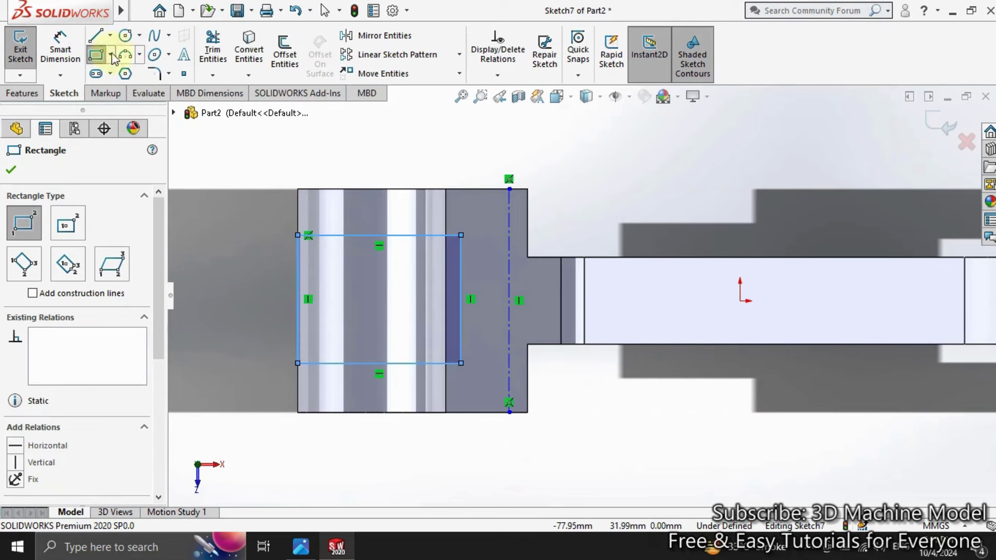
{"action": "left_click", "coordinate": [61, 52]}
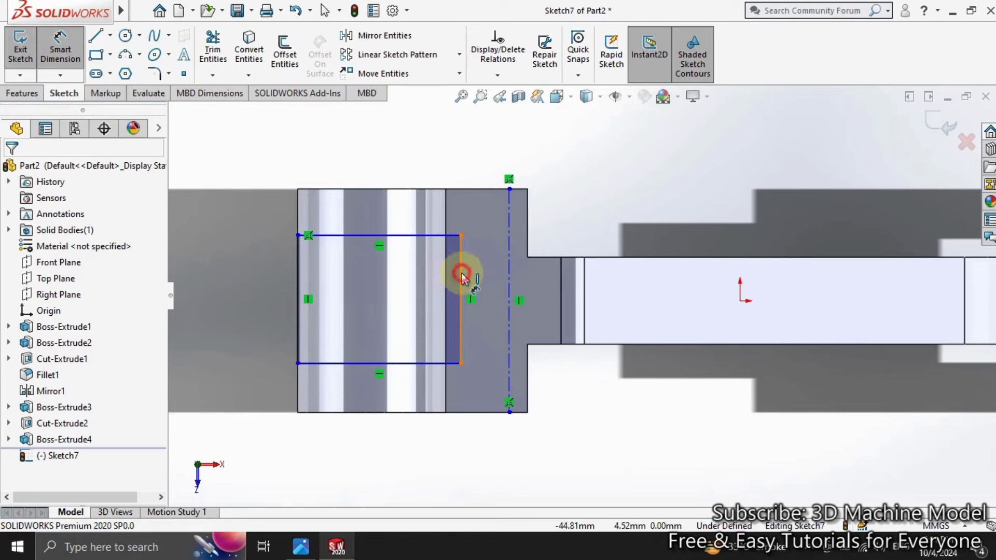
{"action": "left_click", "coordinate": [461, 275]}
{"action": "left_click", "coordinate": [511, 254]}
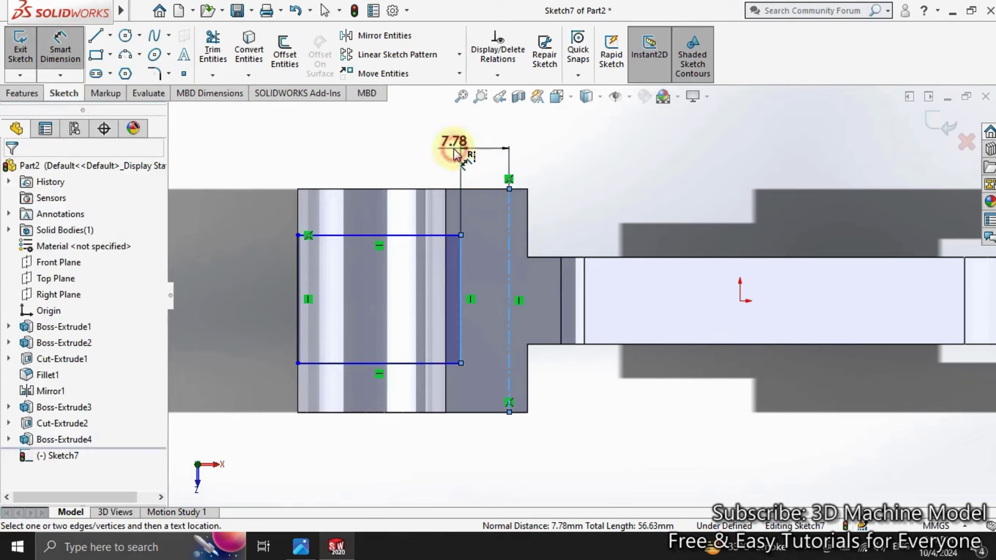
{"action": "left_click", "coordinate": [458, 141]}
{"action": "type", "text": "10"}
{"action": "key", "text": "Return"}
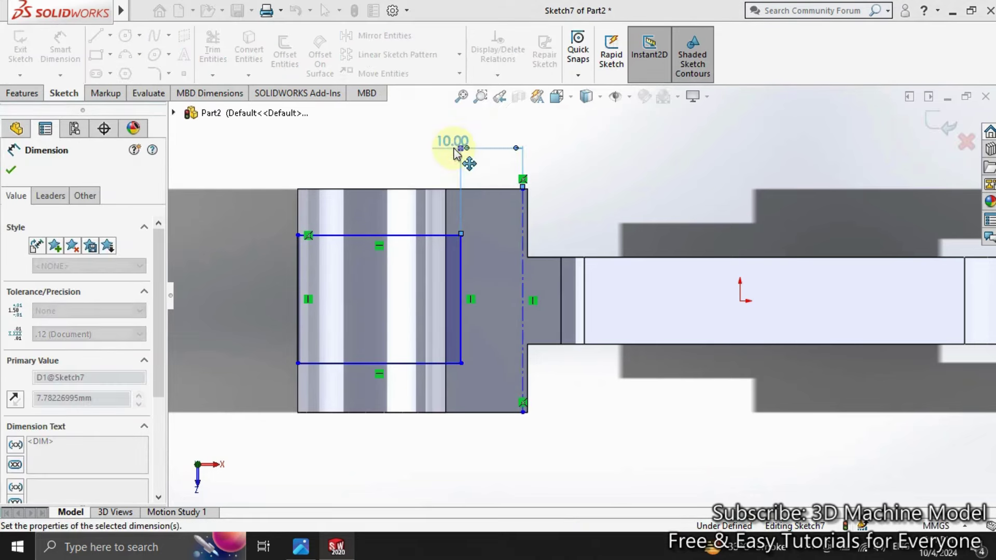
Dimension the rectangle 20 mm wide and align its right-side midpoint horizontally with the centerline's
{"action": "left_click", "coordinate": [340, 363]}
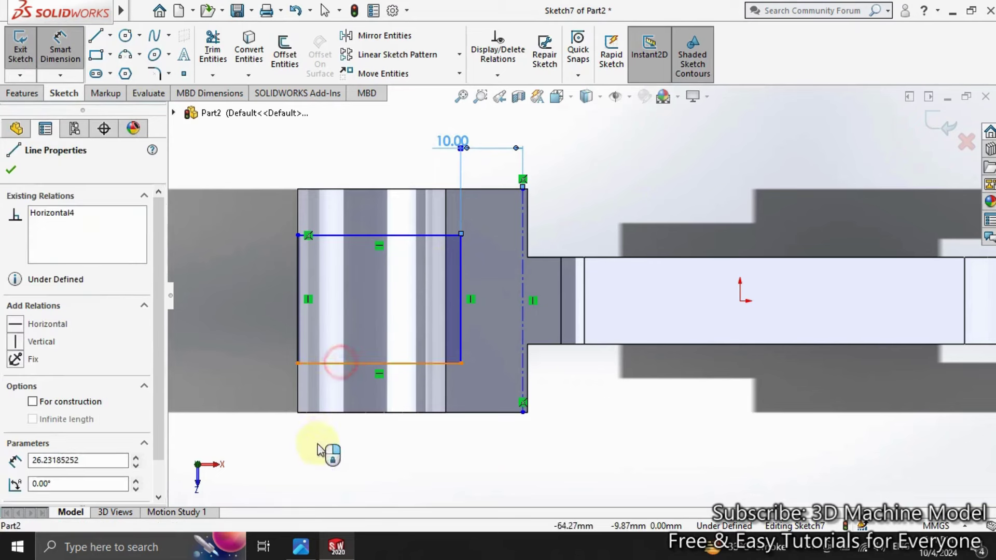
{"action": "left_click", "coordinate": [319, 466]}
{"action": "left_click", "coordinate": [585, 289]}
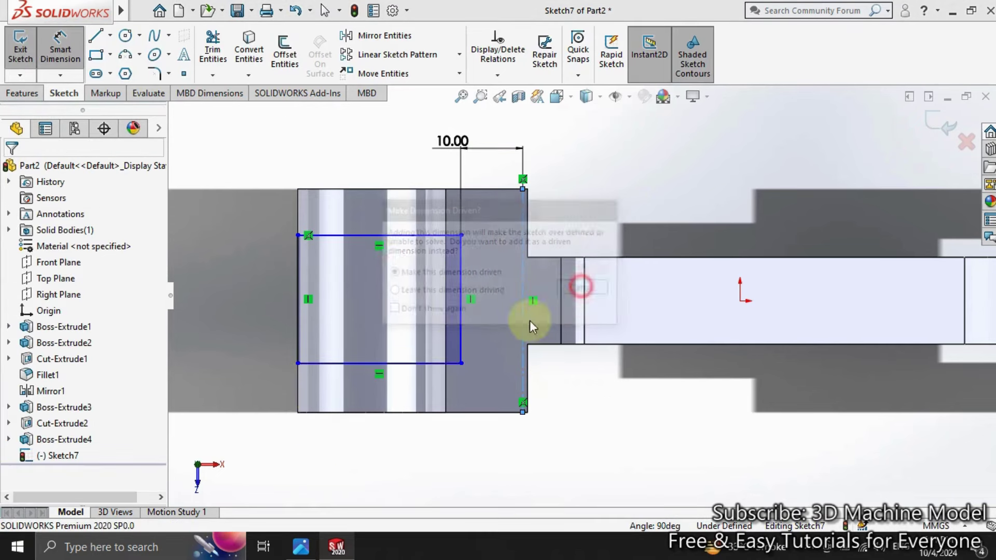
{"action": "left_click", "coordinate": [375, 367]}
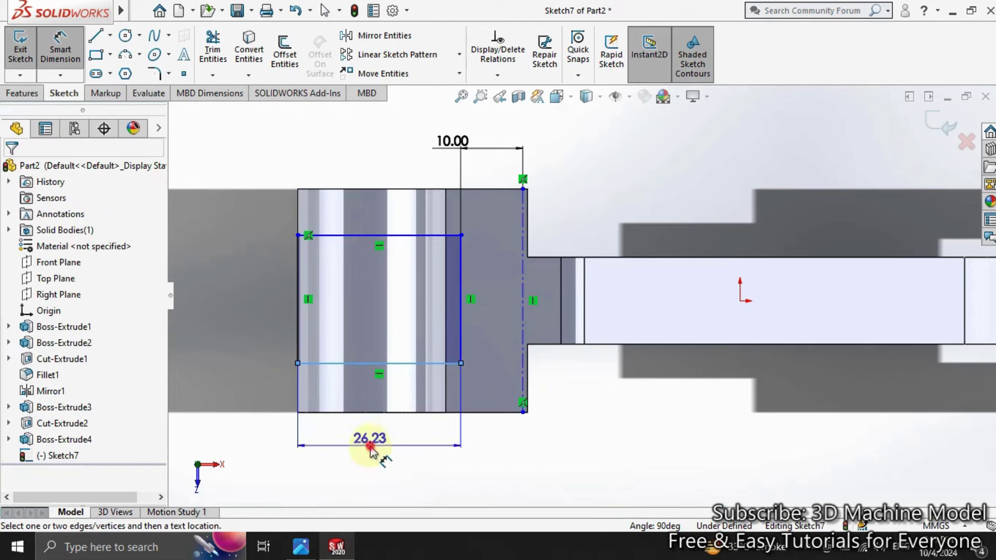
{"action": "left_click", "coordinate": [370, 446]}
{"action": "type", "text": "20"}
{"action": "key", "text": "Return"}
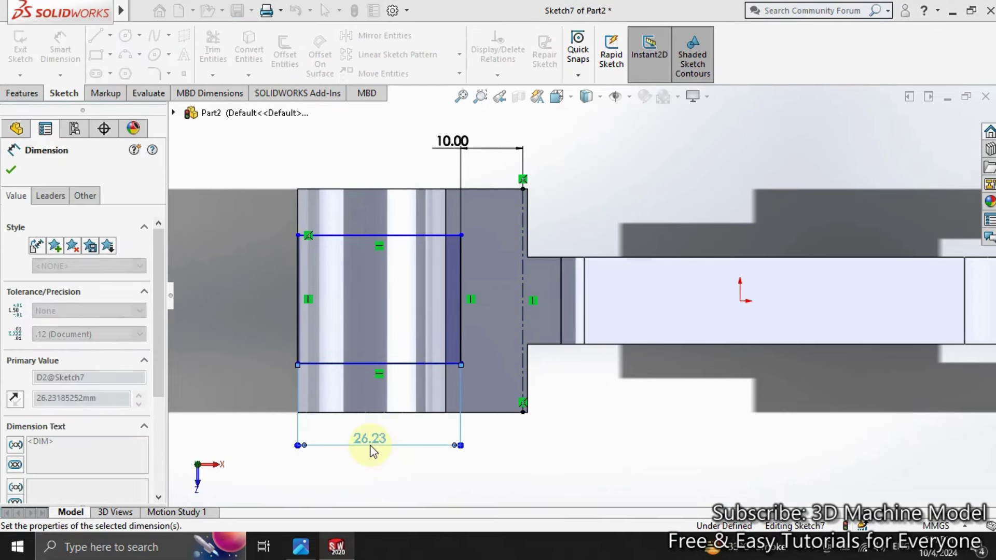
{"action": "left_click", "coordinate": [248, 299]}
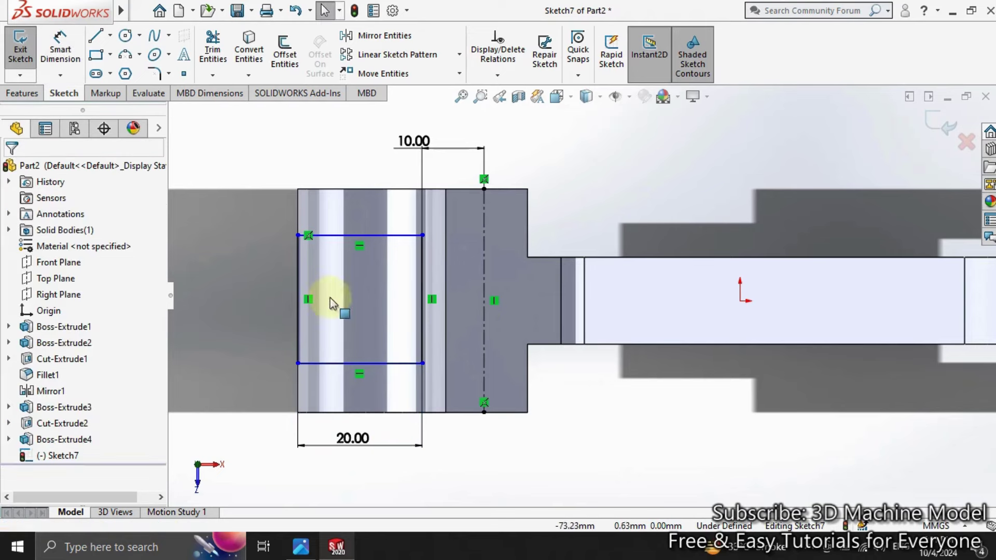
{"action": "left_click", "coordinate": [422, 300]}
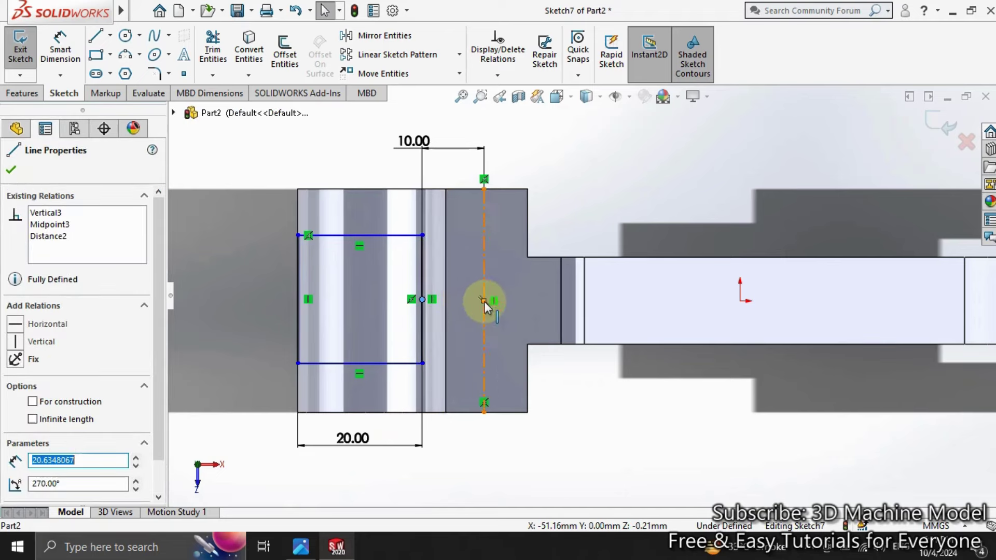
{"action": "left_click", "coordinate": [484, 301], "text": "ctrl"}
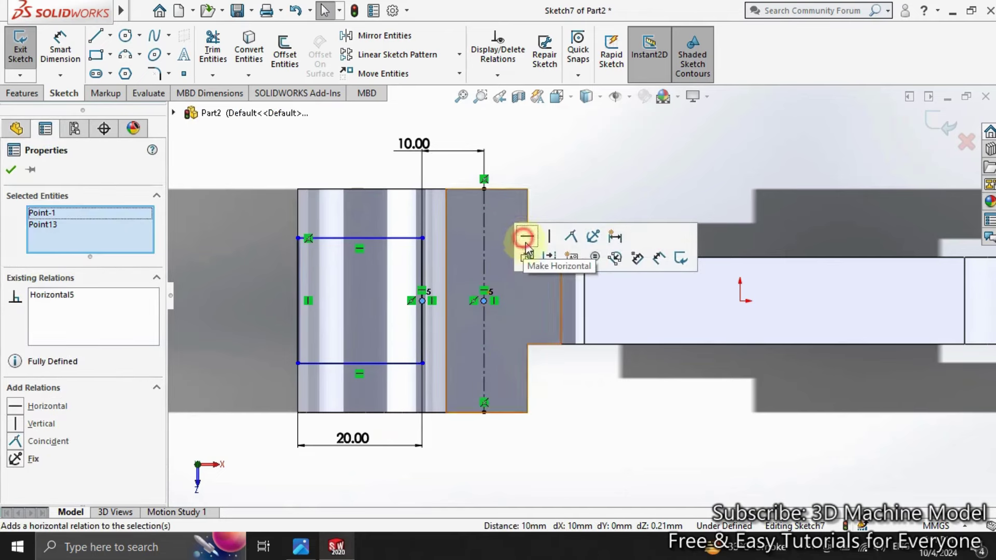
{"action": "left_click", "coordinate": [605, 417]}
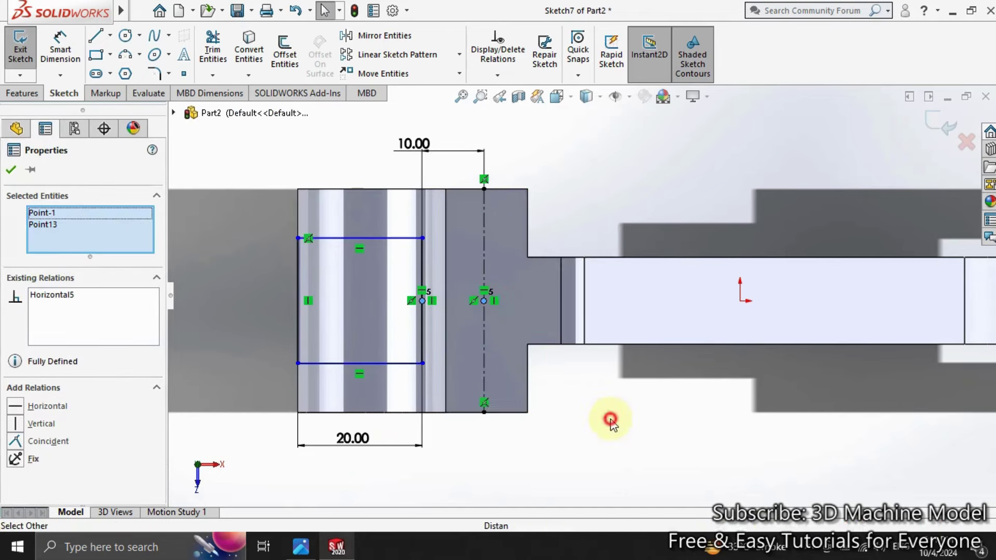
Delete the 20.00 width and 10.00 gap dimensions, then dimension the rectangle 20 mm tall
{"action": "right_click", "coordinate": [337, 434]}
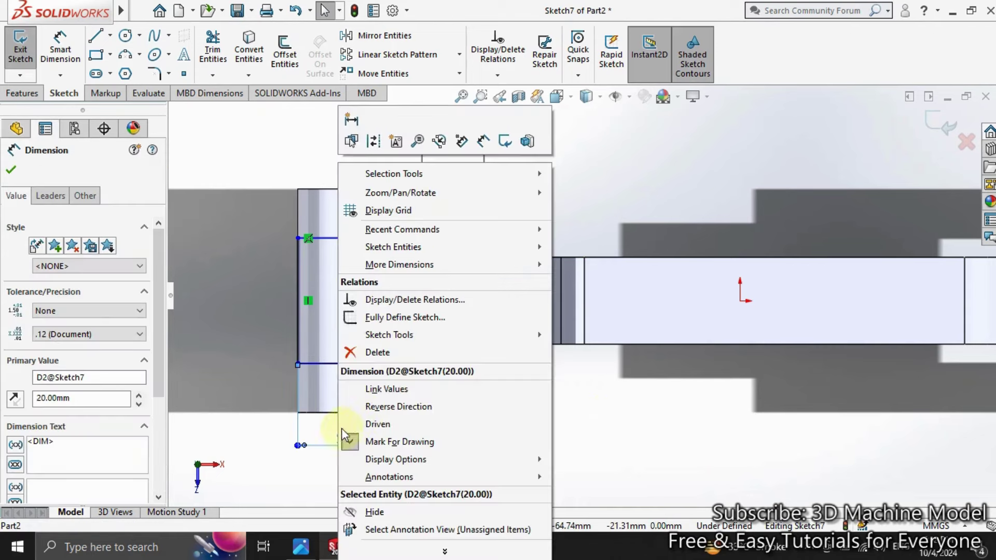
{"action": "left_click", "coordinate": [358, 351]}
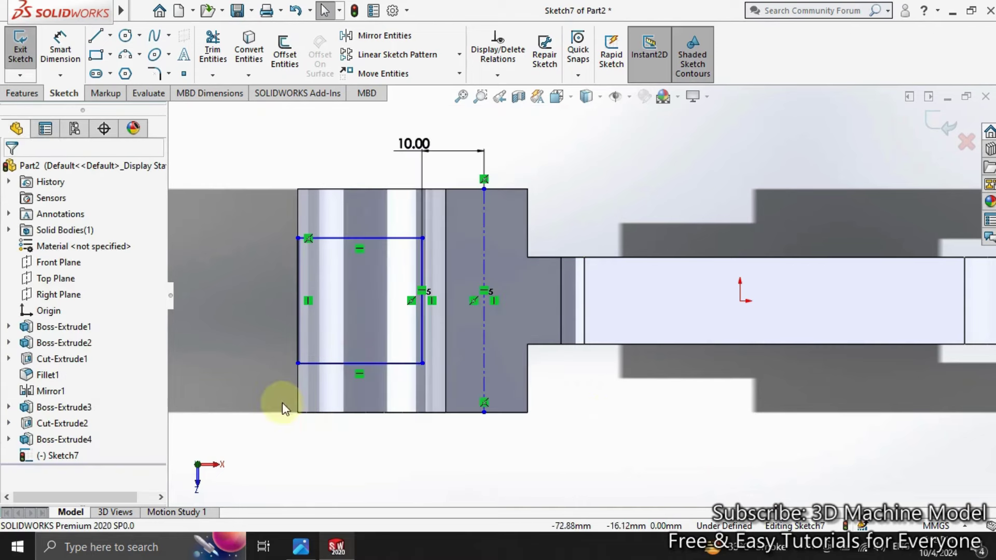
{"action": "right_click", "coordinate": [407, 152]}
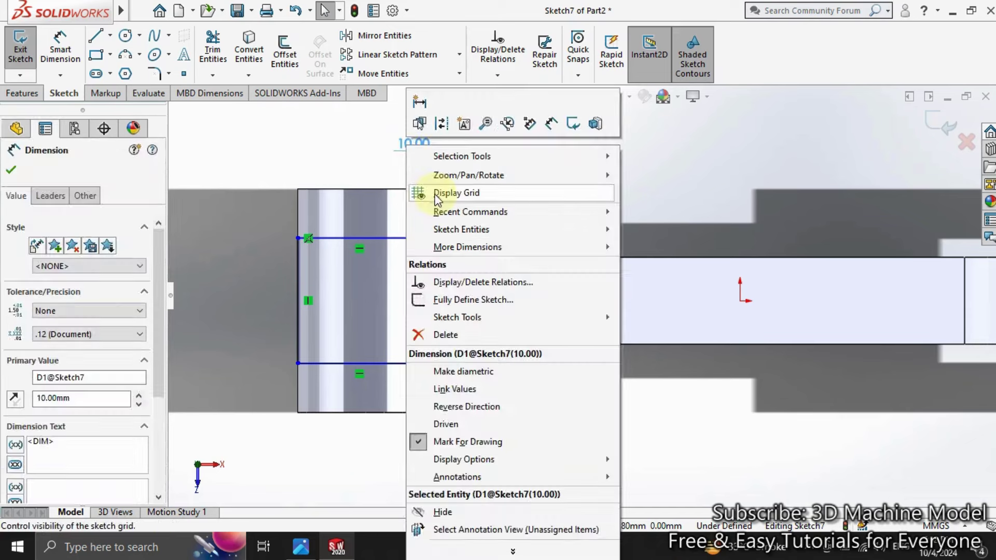
{"action": "left_click", "coordinate": [415, 337]}
{"action": "left_click", "coordinate": [61, 49]}
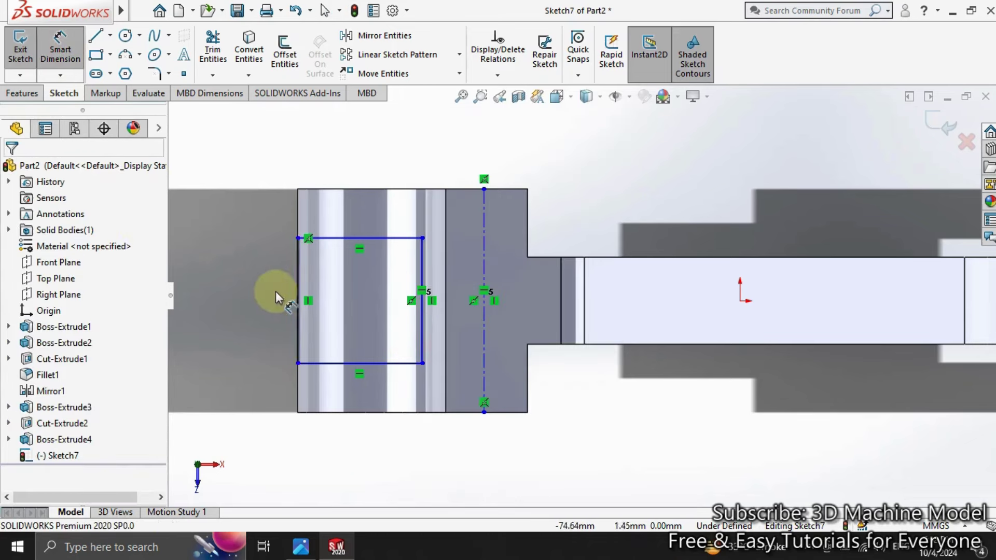
{"action": "left_click", "coordinate": [297, 296]}
{"action": "left_click", "coordinate": [255, 304]}
{"action": "type", "text": "2"}
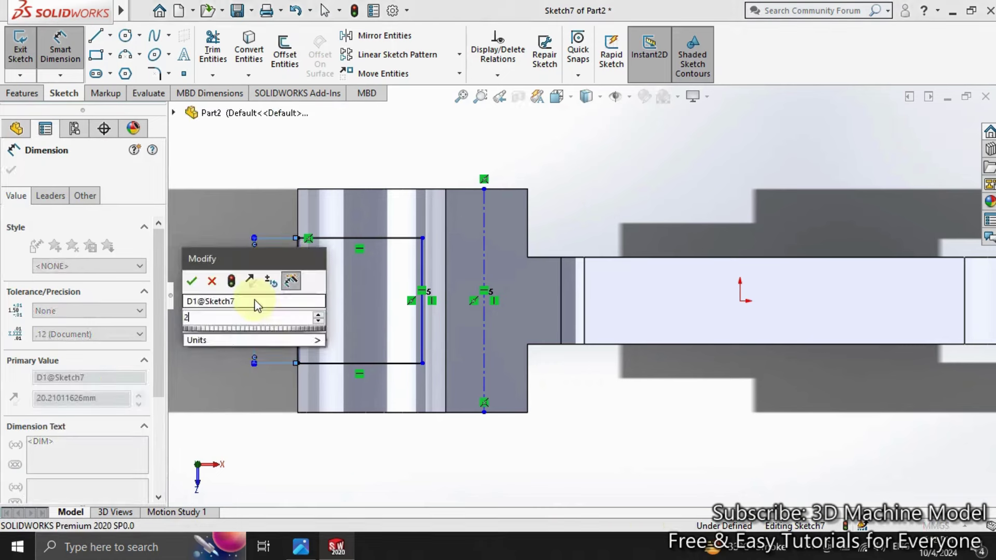
{"action": "type", "text": "0"}
{"action": "key", "text": "Return"}
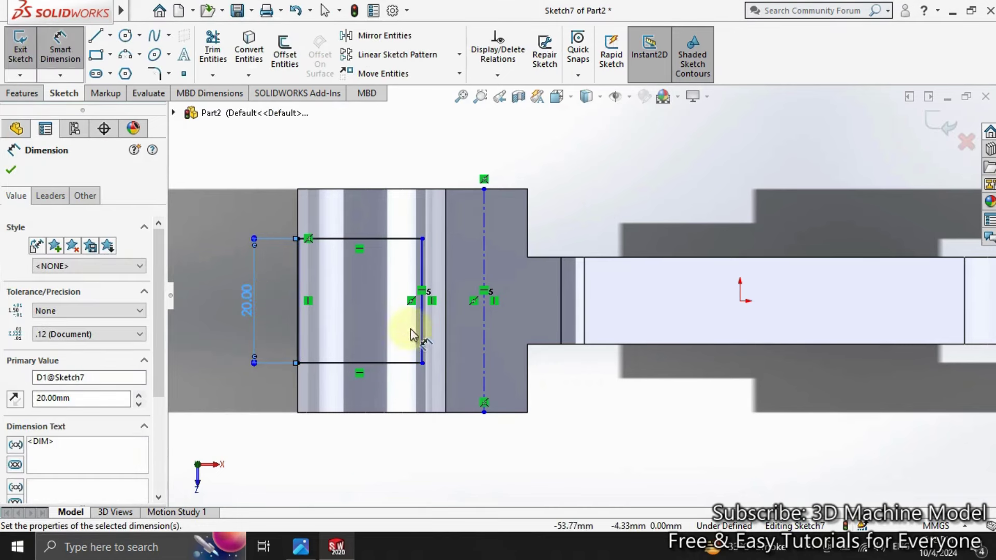
Dimension the rectangle's right side 20 mm from the boss edge, then change it to 10 mm
{"action": "left_click", "coordinate": [422, 330]}
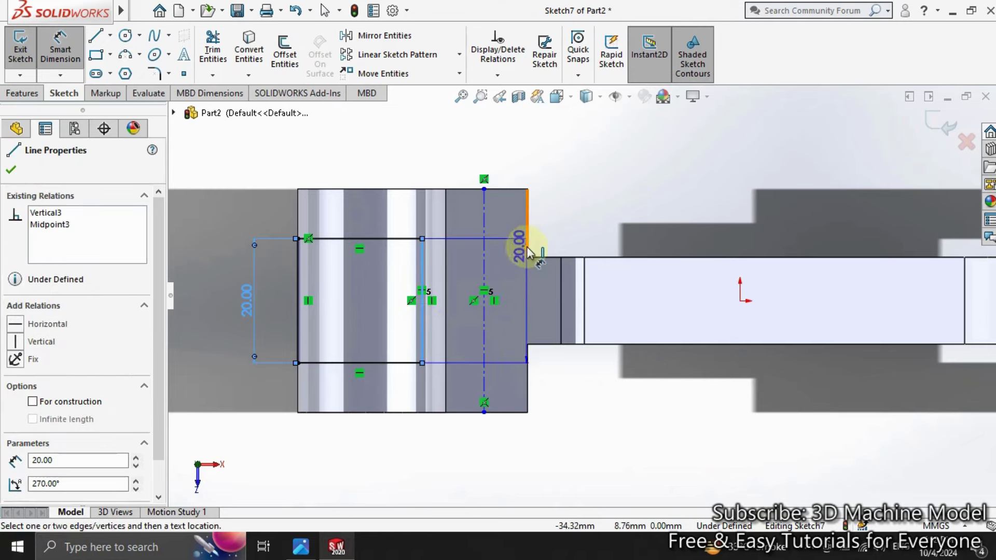
{"action": "left_click", "coordinate": [528, 246]}
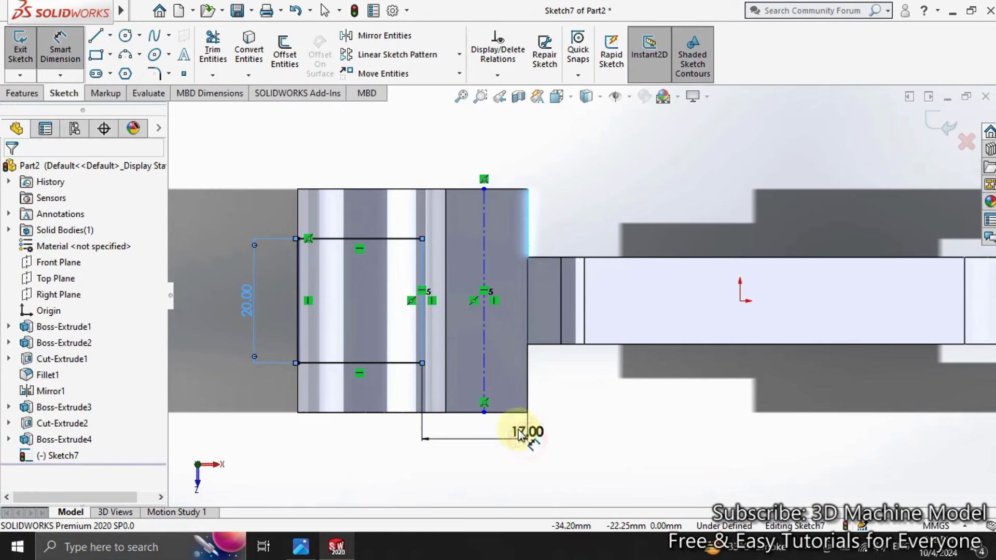
{"action": "left_click", "coordinate": [523, 437]}
{"action": "type", "text": "20"}
{"action": "key", "text": "Return"}
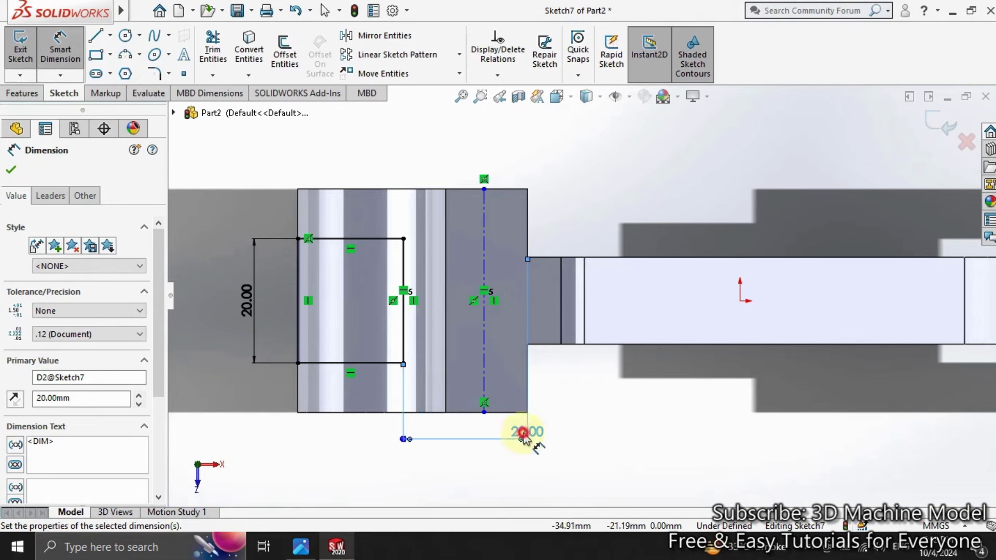
{"action": "double_click", "coordinate": [523, 437]}
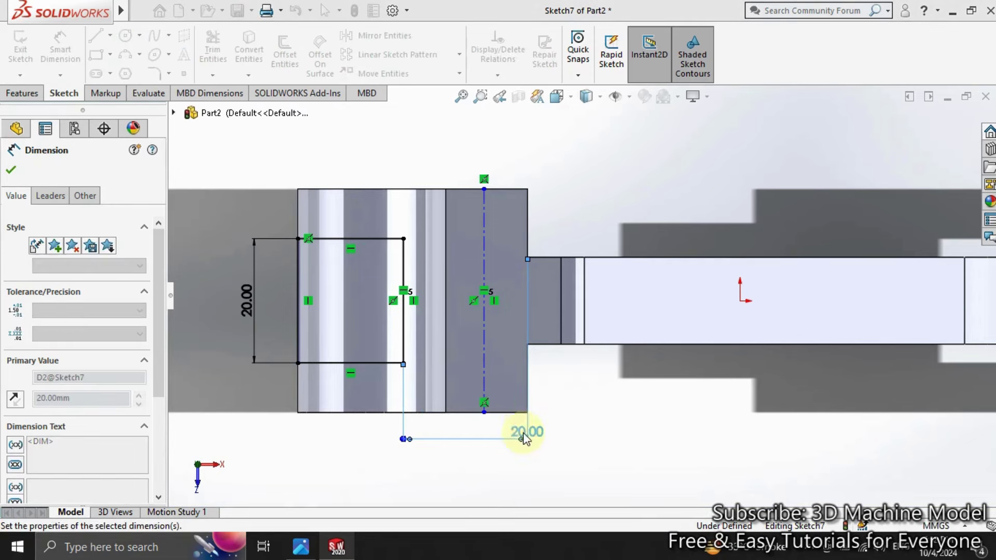
{"action": "type", "text": "10"}
{"action": "key", "text": "Return"}
{"action": "left_click", "coordinate": [353, 457]}
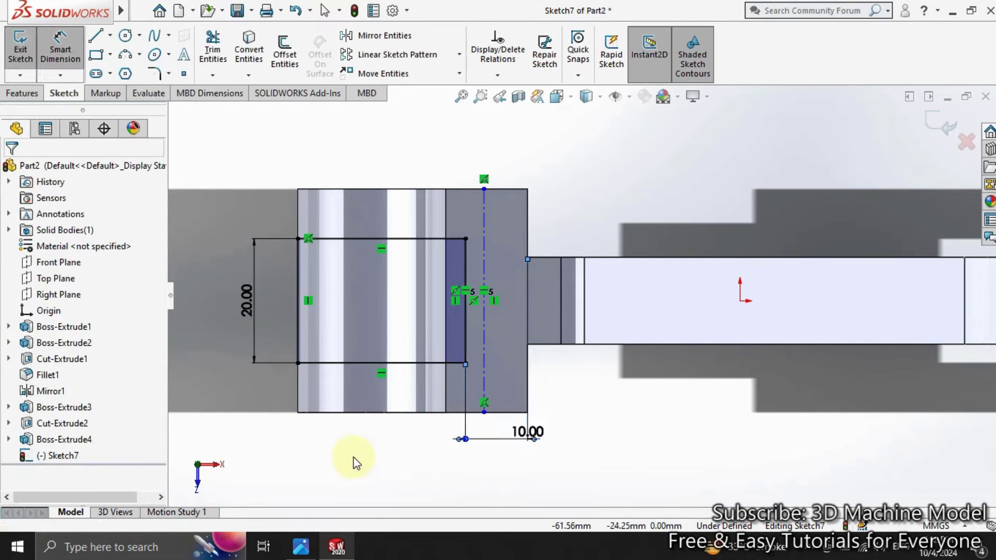
Exit Sketch7 and cut it Through All – Both as Cut-Extrude3
{"action": "left_click", "coordinate": [13, 34]}
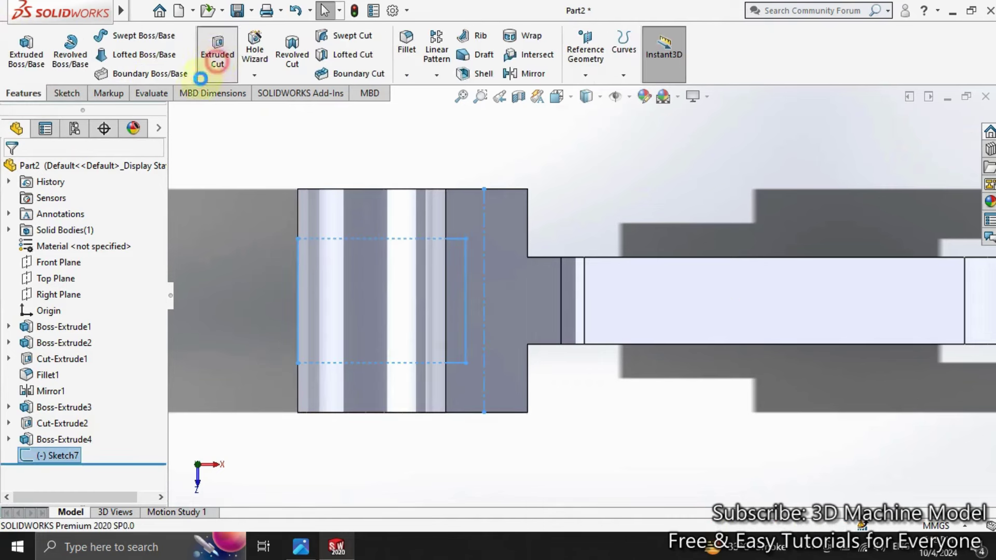
{"action": "left_click", "coordinate": [104, 259]}
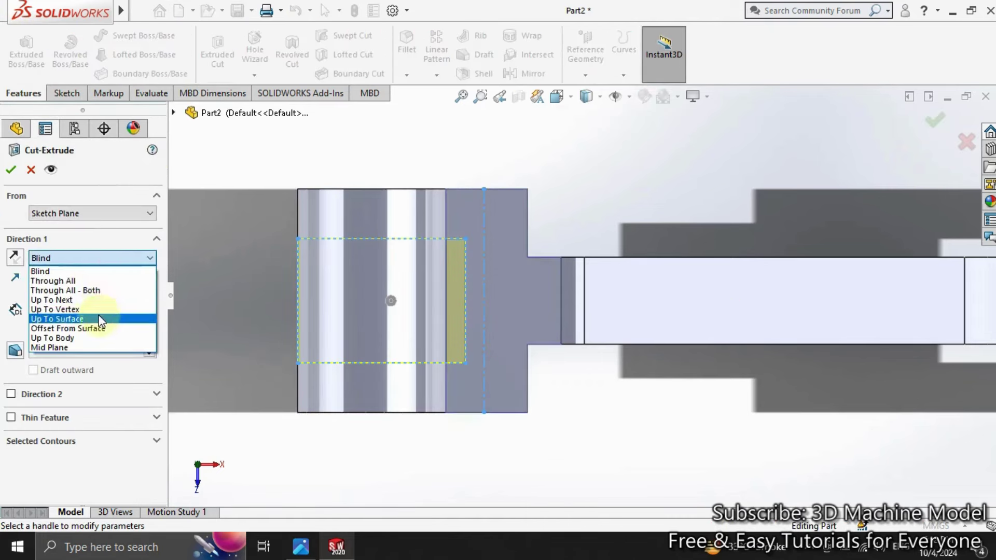
{"action": "left_click", "coordinate": [94, 281]}
{"action": "left_click", "coordinate": [98, 262]}
{"action": "left_click", "coordinate": [100, 288]}
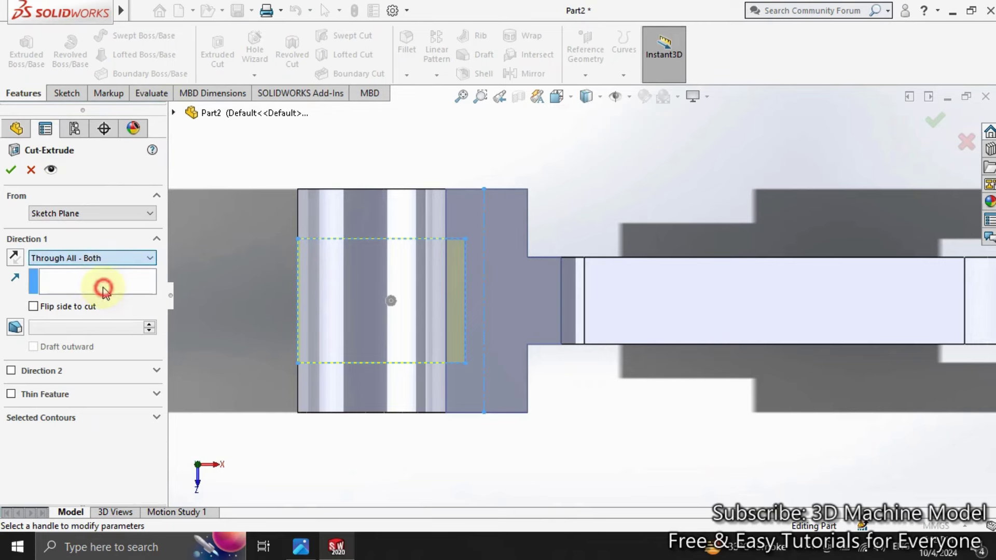
{"action": "left_click", "coordinate": [12, 173]}
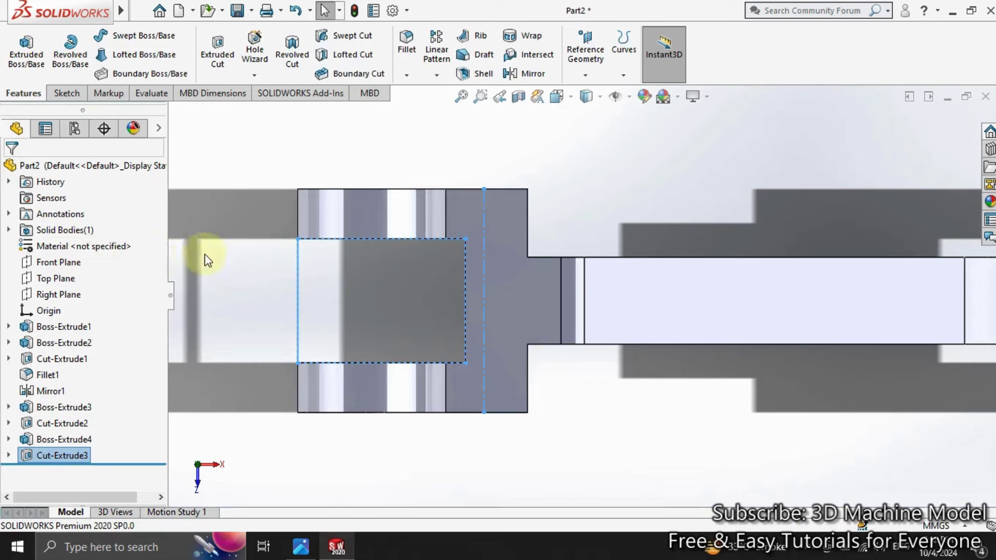
{"action": "scroll", "coordinate": [273, 306], "scroll_direction": "up", "scroll_amount": 5}
{"action": "middle_click_drag", "start_coordinate": [274, 306], "coordinate": [334, 239]}
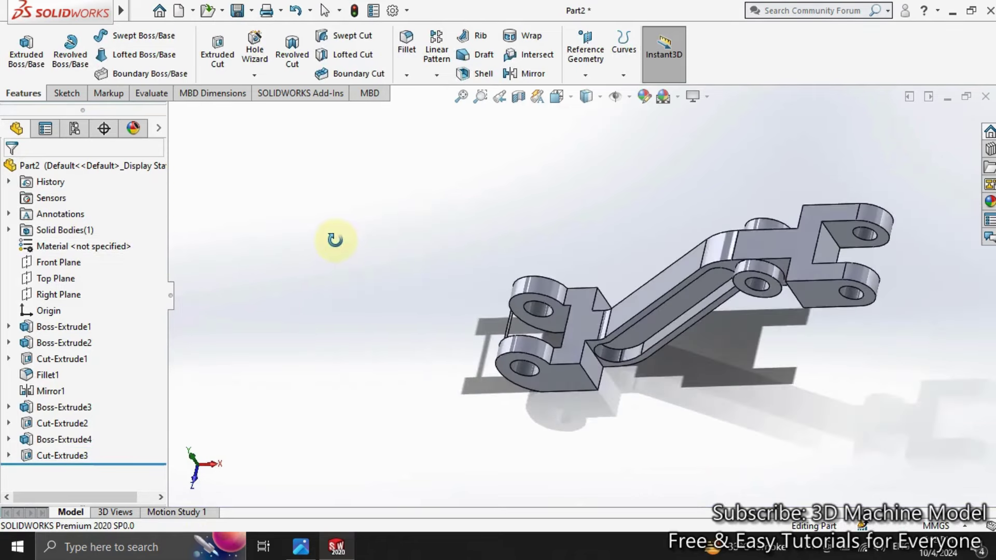
{"action": "middle_click_drag", "start_coordinate": [382, 267], "coordinate": [366, 332]}
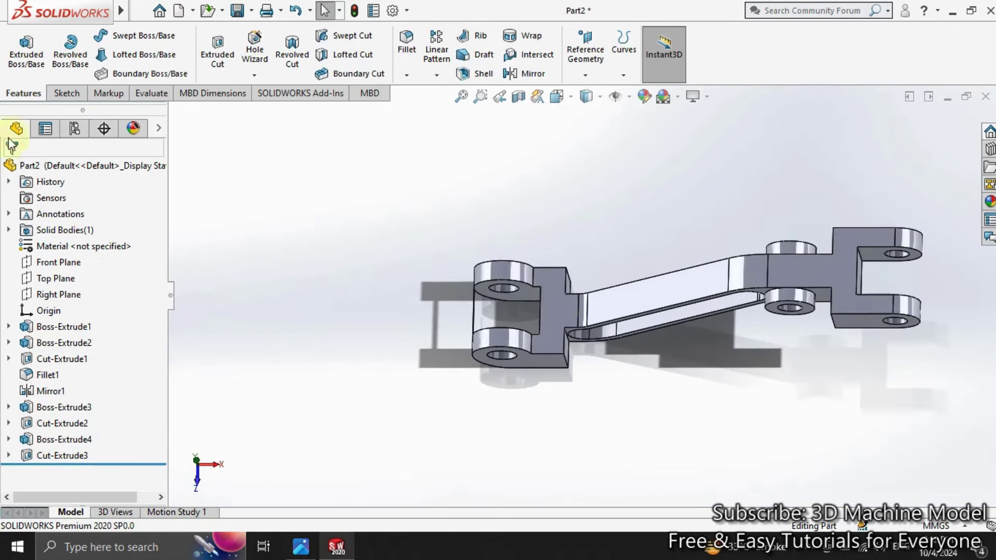
{"action": "left_click", "coordinate": [47, 455]}
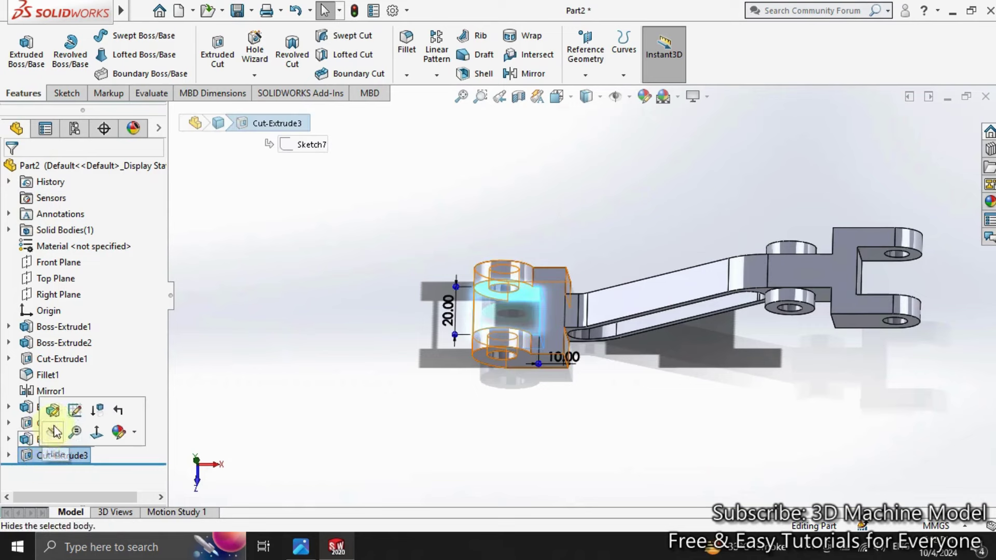
Reopen Sketch7 under Cut-Extrude3 for editing and turn the view toward the rectangle
{"action": "left_click", "coordinate": [75, 412]}
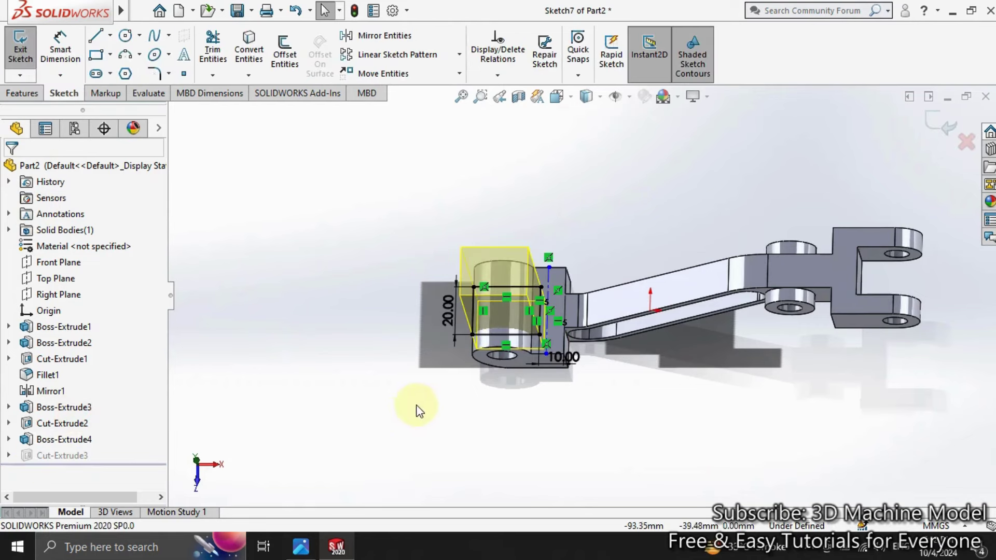
{"action": "key", "text": "ctrl+b"}
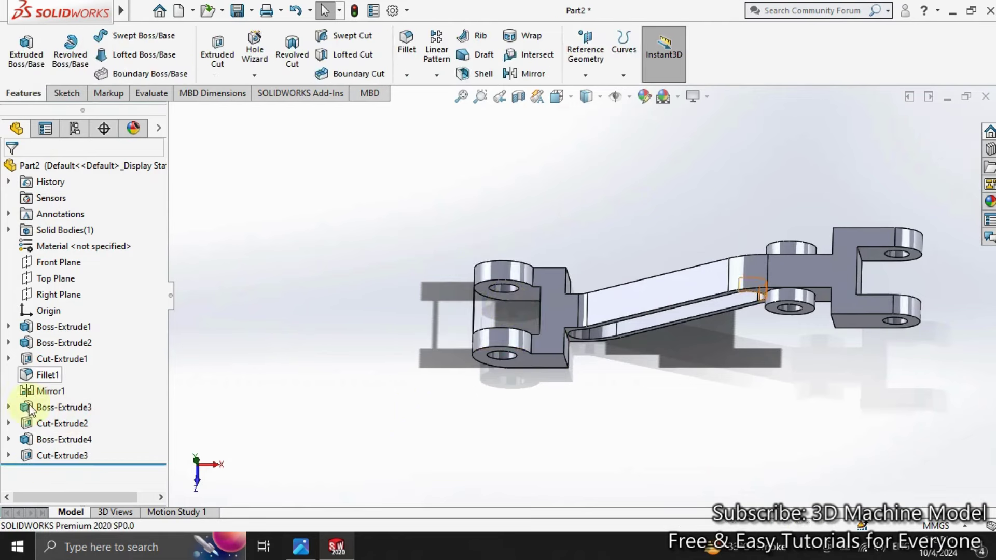
{"action": "left_click", "coordinate": [48, 455]}
{"action": "left_click", "coordinate": [74, 413]}
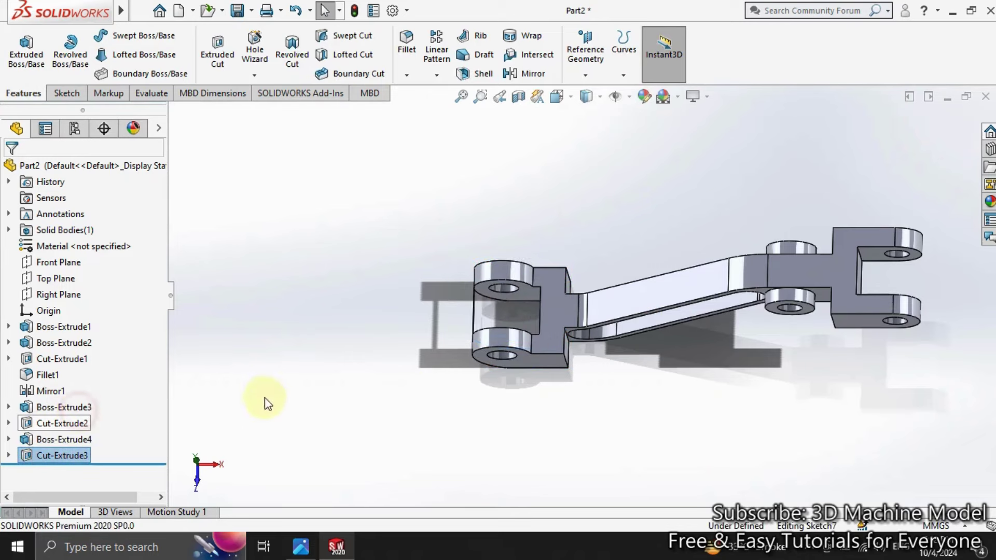
{"action": "scroll", "coordinate": [429, 374], "scroll_direction": "down", "scroll_amount": 3}
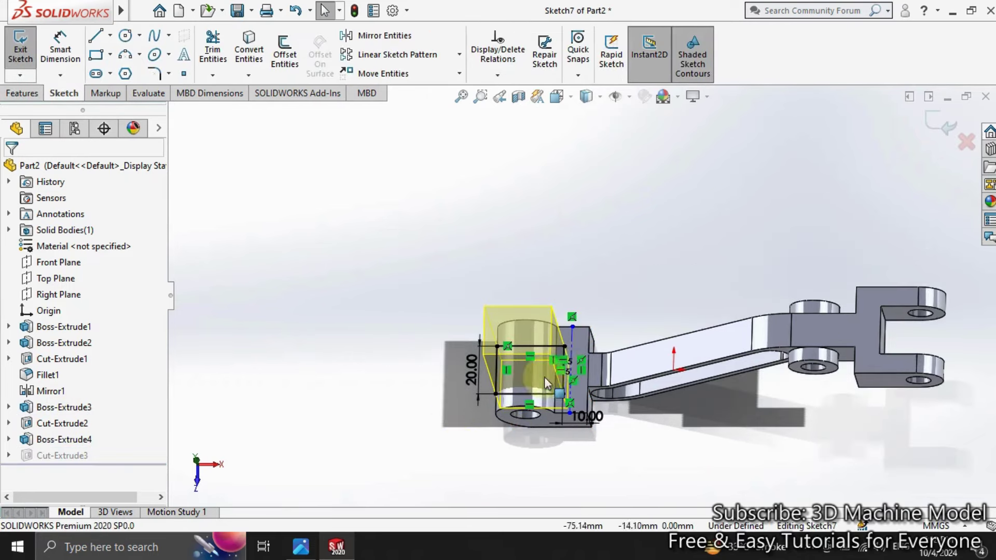
{"action": "middle_click_drag", "start_coordinate": [544, 376], "coordinate": [559, 417]}
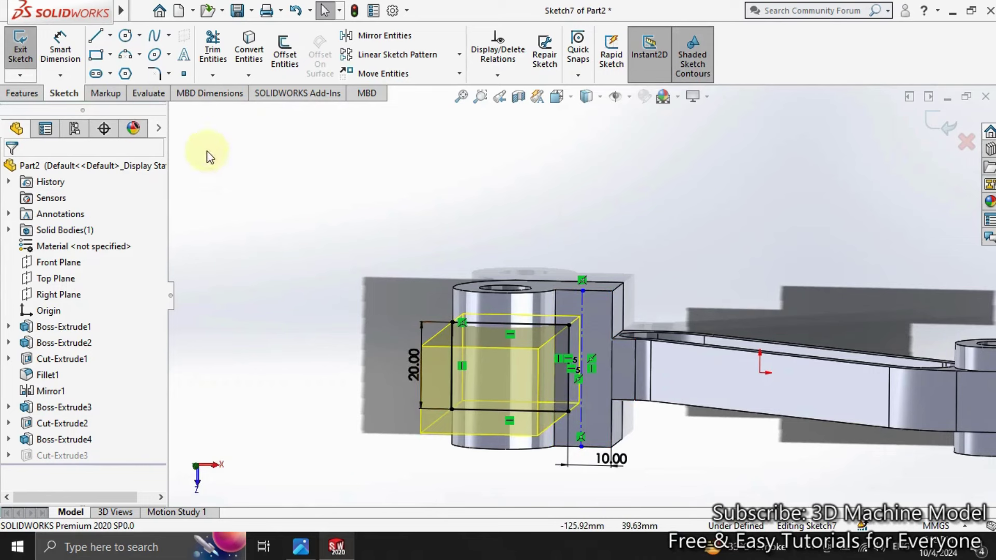
Draw lines extending the rectangle 20 mm tall past the boss's left end, then rebuild the cut
{"action": "left_click", "coordinate": [95, 36]}
{"action": "scroll", "coordinate": [384, 337], "scroll_direction": "down", "scroll_amount": 1}
{"action": "scroll", "coordinate": [415, 332], "scroll_direction": "down", "scroll_amount": 2}
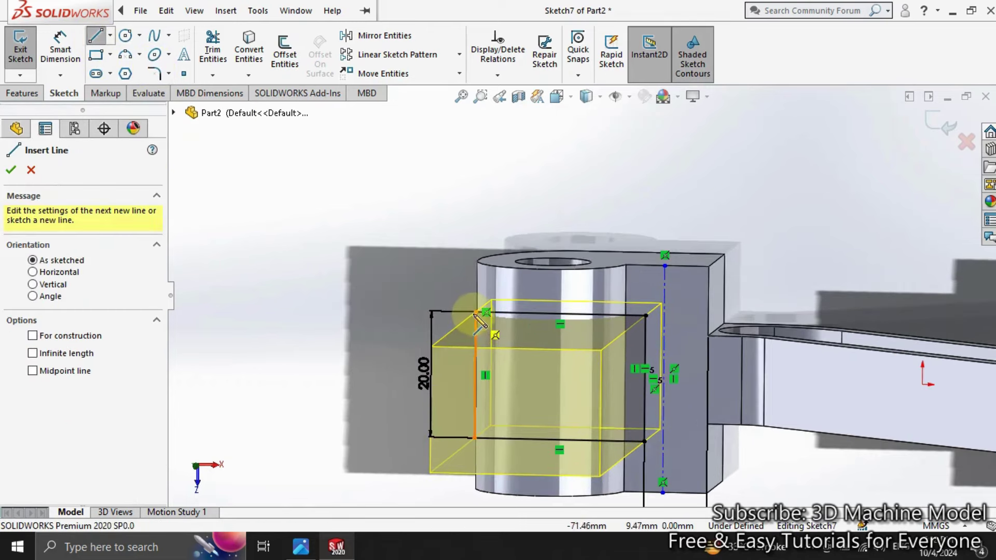
{"action": "left_click", "coordinate": [471, 313]}
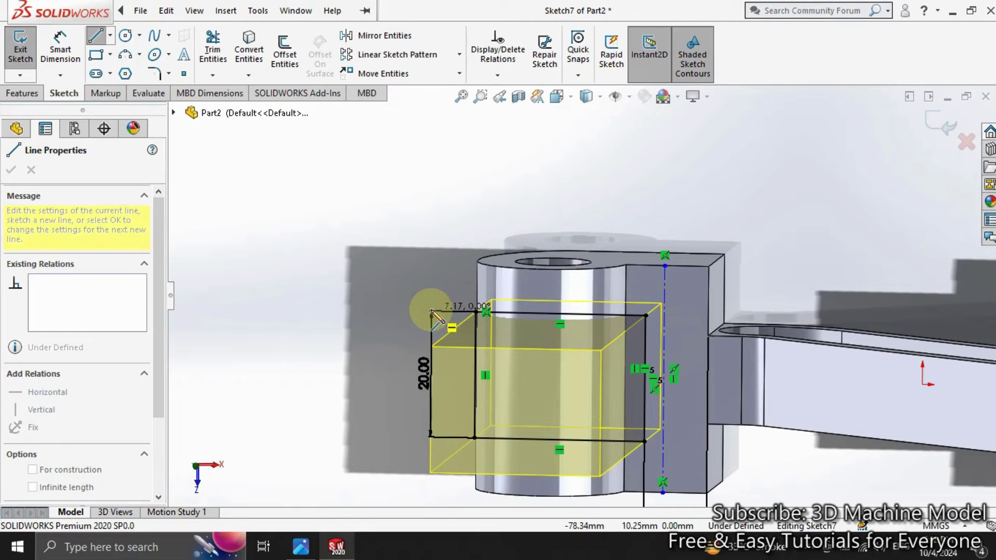
{"action": "key", "text": "ctrl+5"}
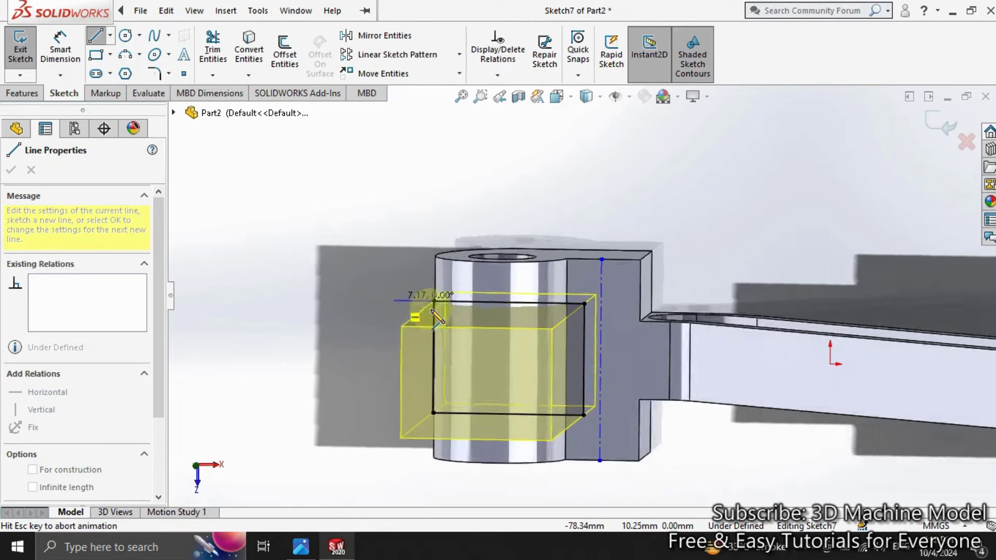
{"action": "scroll", "coordinate": [389, 280], "scroll_direction": "down", "scroll_amount": 2}
{"action": "scroll", "coordinate": [391, 279], "scroll_direction": "down", "scroll_amount": 2}
{"action": "scroll", "coordinate": [391, 279], "scroll_direction": "down", "scroll_amount": 1}
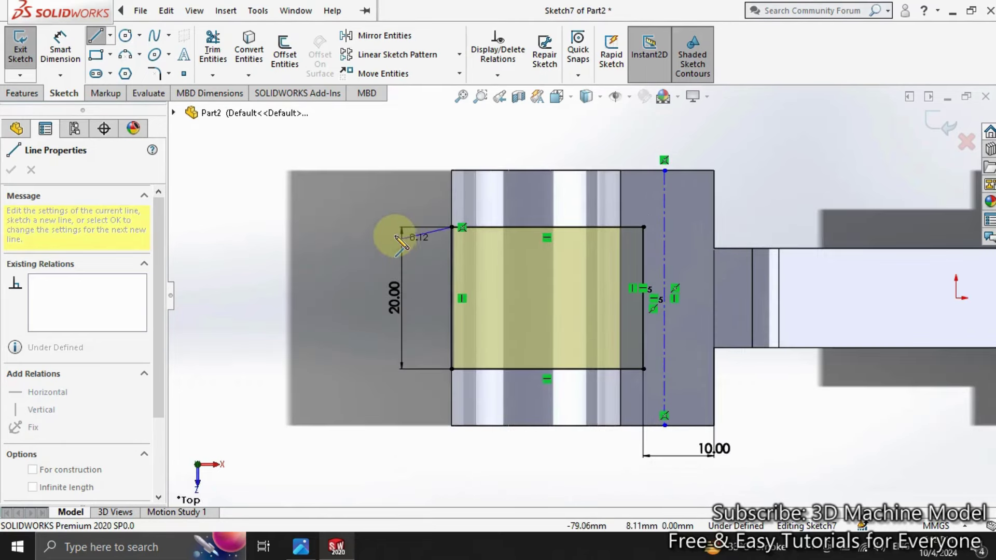
{"action": "left_click", "coordinate": [388, 228]}
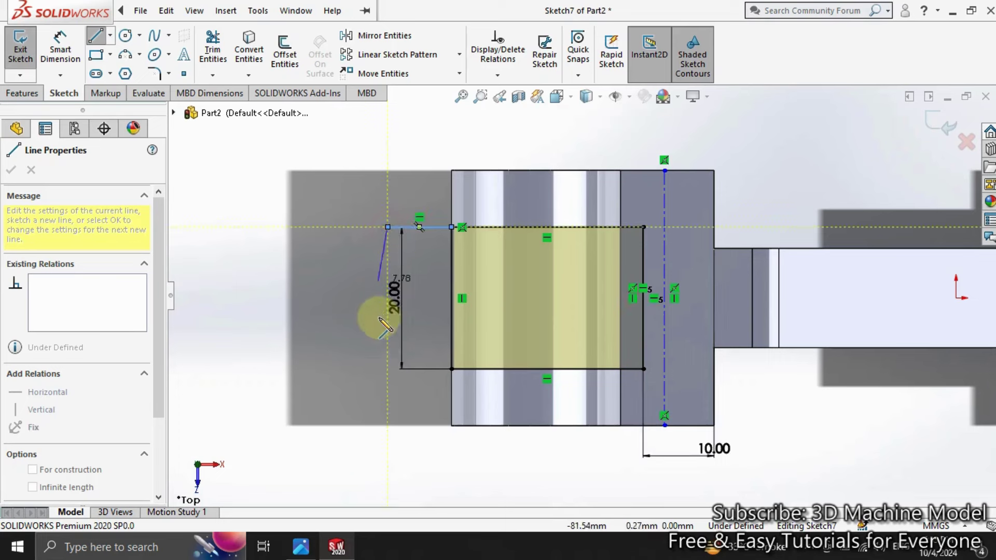
{"action": "left_click", "coordinate": [389, 368]}
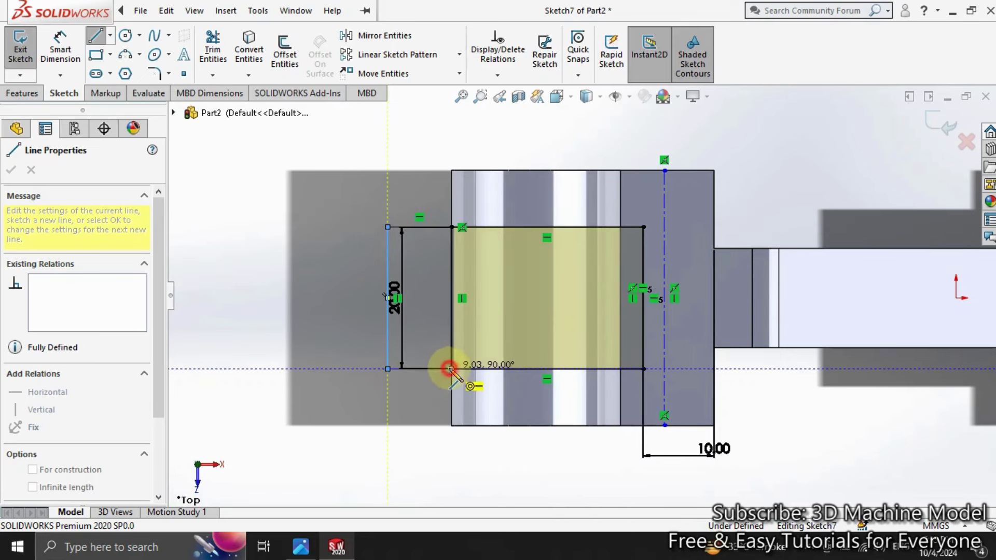
{"action": "left_click", "coordinate": [450, 369]}
{"action": "left_click", "coordinate": [221, 50]}
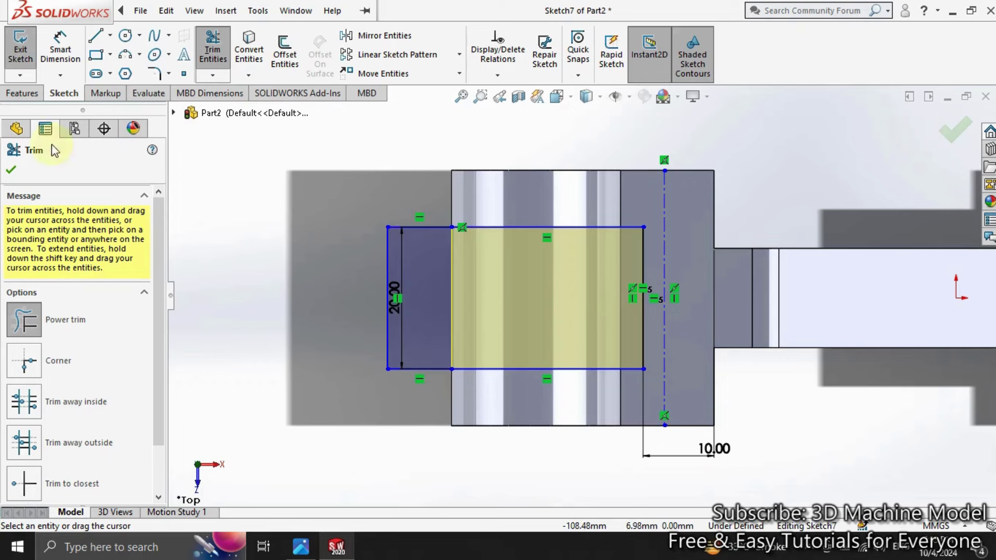
{"action": "left_click", "coordinate": [18, 61]}
Try a 2 mm fillet on the part's top face, then dismiss the failure report
{"action": "scroll", "coordinate": [382, 223], "scroll_direction": "up", "scroll_amount": 2}
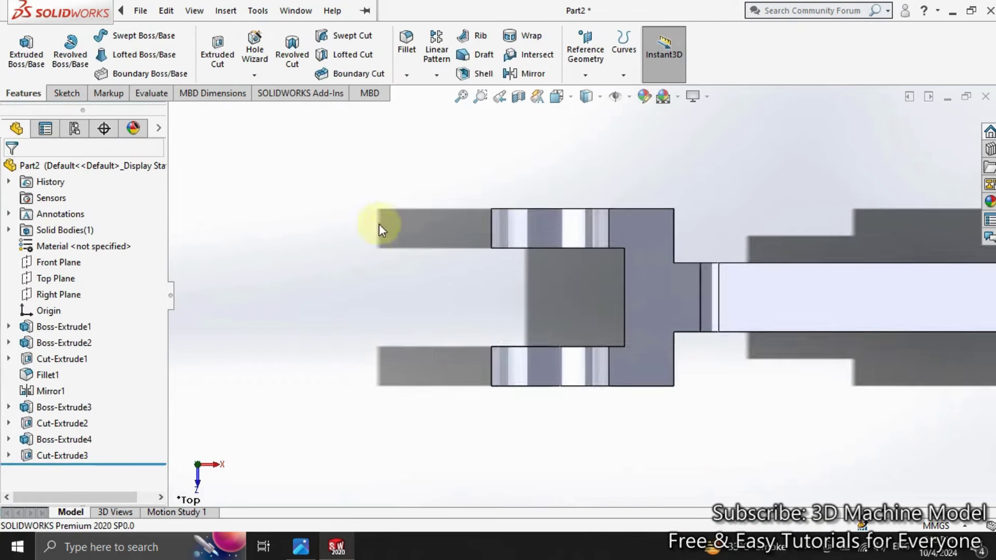
{"action": "scroll", "coordinate": [457, 235], "scroll_direction": "up", "scroll_amount": 2}
{"action": "middle_click_drag", "start_coordinate": [601, 278], "coordinate": [735, 260]}
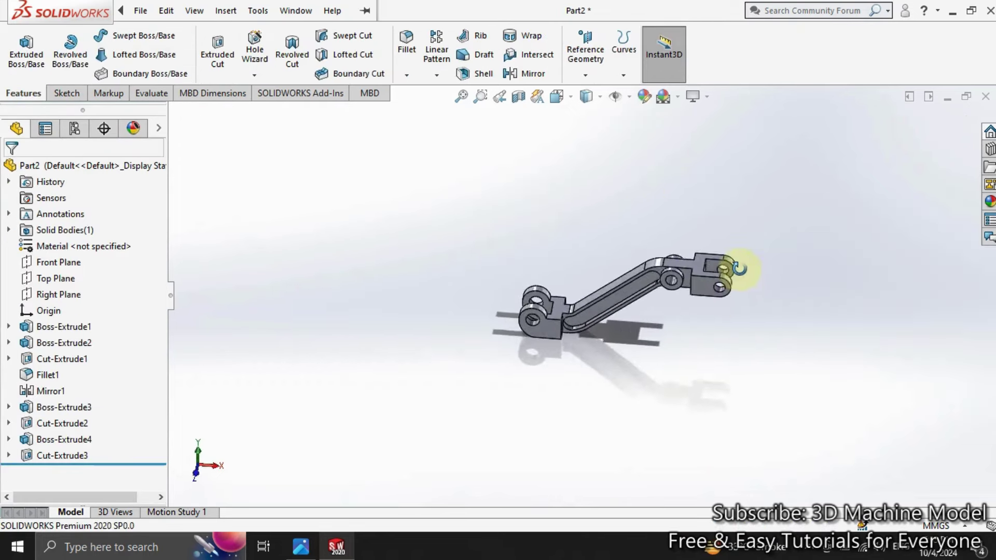
{"action": "scroll", "coordinate": [592, 285], "scroll_direction": "down", "scroll_amount": 2}
{"action": "scroll", "coordinate": [450, 335], "scroll_direction": "up", "scroll_amount": 2}
{"action": "scroll", "coordinate": [450, 335], "scroll_direction": "down", "scroll_amount": 2}
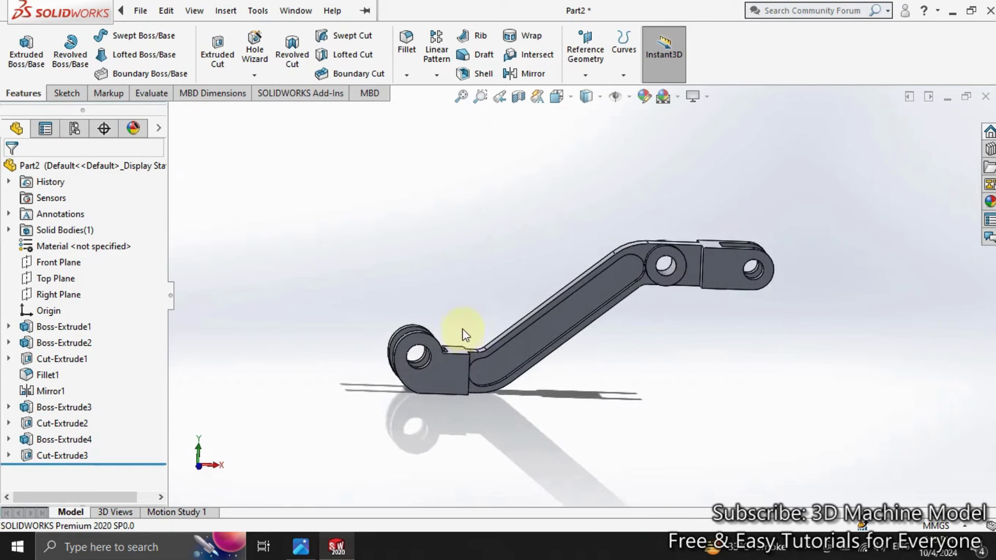
{"action": "scroll", "coordinate": [463, 328], "scroll_direction": "down", "scroll_amount": 2}
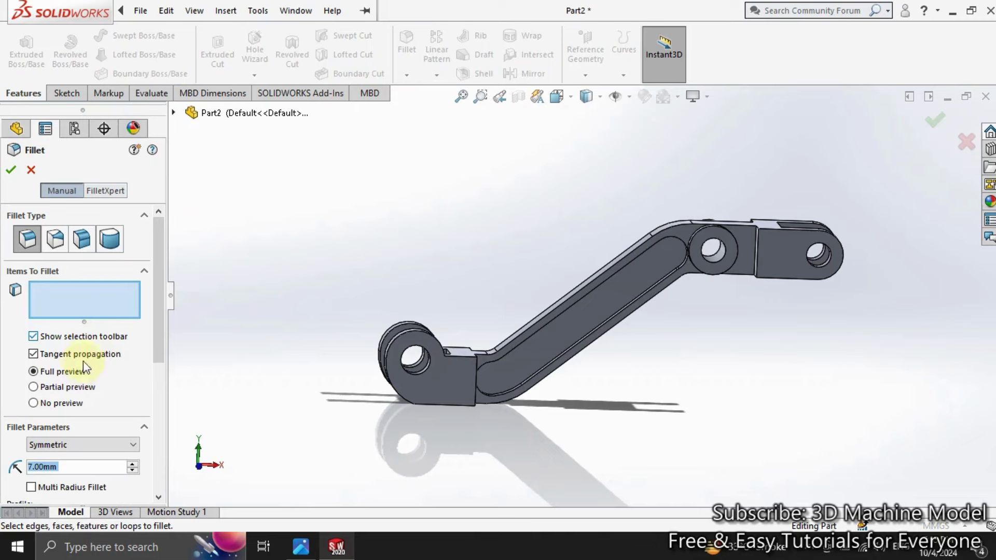
{"action": "type", "text": "2"}
{"action": "key", "text": "Return"}
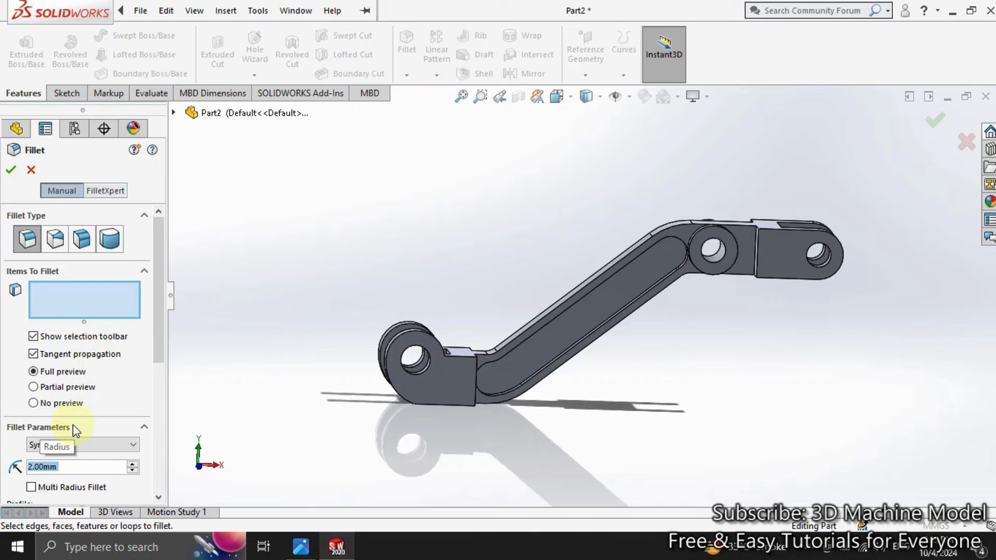
{"action": "scroll", "coordinate": [829, 337], "scroll_direction": "down", "scroll_amount": 3}
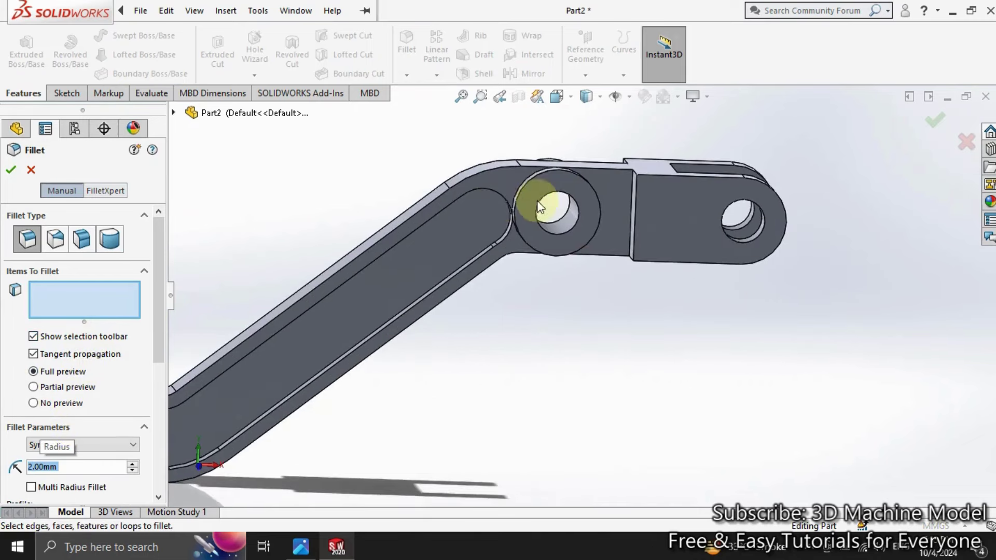
{"action": "left_click", "coordinate": [497, 179]}
{"action": "scroll", "coordinate": [492, 229], "scroll_direction": "up", "scroll_amount": 3}
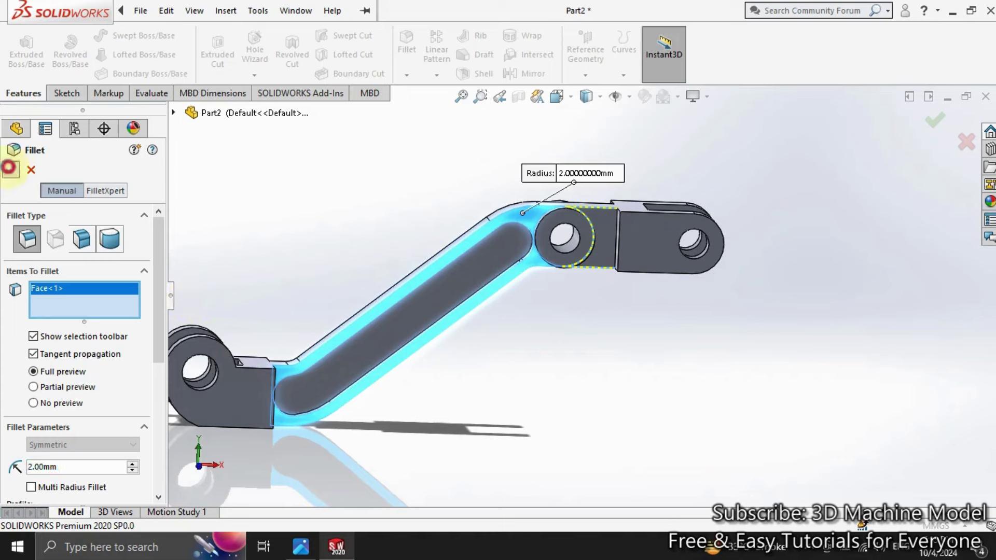
{"action": "left_click", "coordinate": [9, 167]}
{"action": "left_click", "coordinate": [457, 124]}
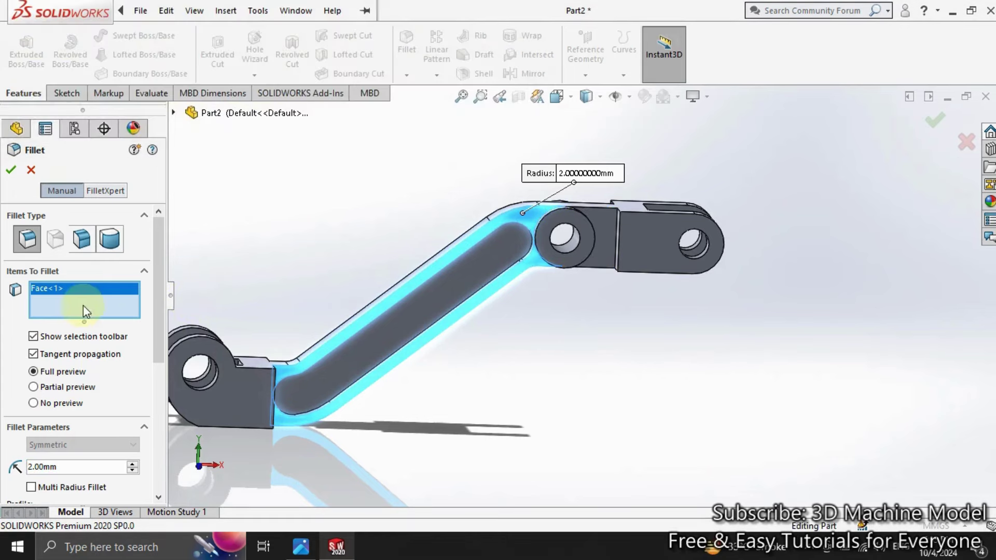
Clear the failed face from Items To Fillet and select the slot's edge loop instead
{"action": "right_click", "coordinate": [83, 296]}
{"action": "left_click", "coordinate": [200, 303]}
{"action": "scroll", "coordinate": [330, 370], "scroll_direction": "down", "scroll_amount": 3}
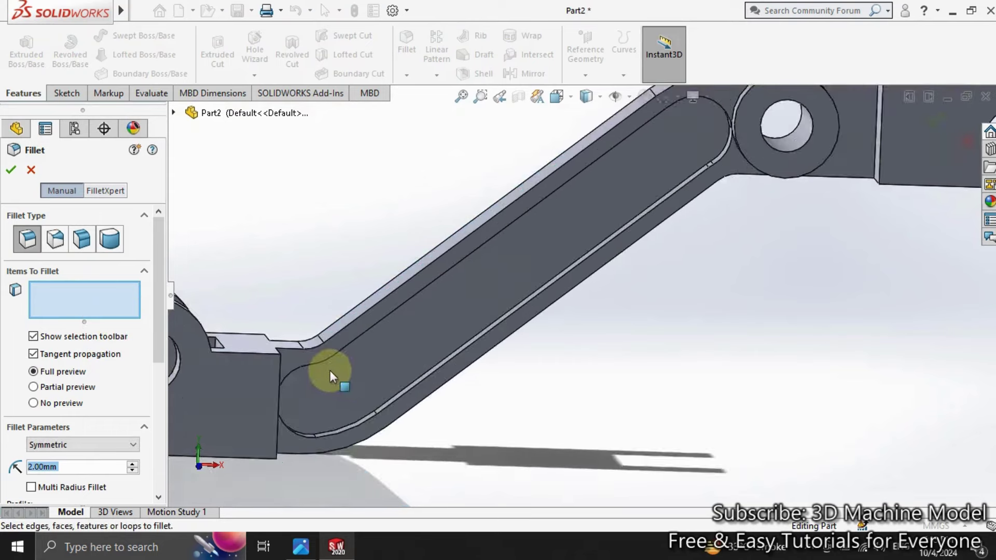
{"action": "scroll", "coordinate": [312, 368], "scroll_direction": "down", "scroll_amount": 2}
{"action": "left_click", "coordinate": [305, 365]}
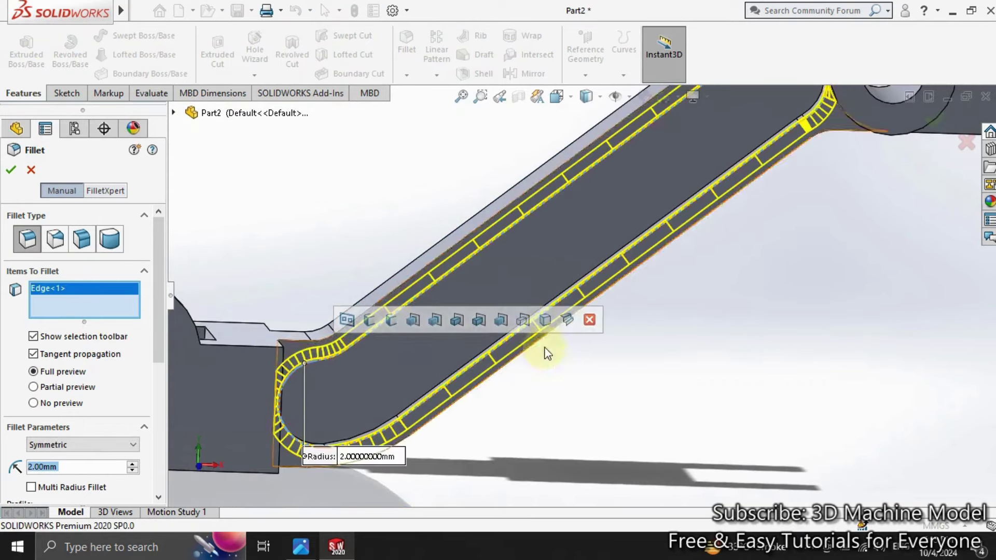
{"action": "scroll", "coordinate": [654, 220], "scroll_direction": "up", "scroll_amount": 3}
{"action": "scroll", "coordinate": [710, 160], "scroll_direction": "down", "scroll_amount": 2}
{"action": "scroll", "coordinate": [746, 153], "scroll_direction": "down", "scroll_amount": 2}
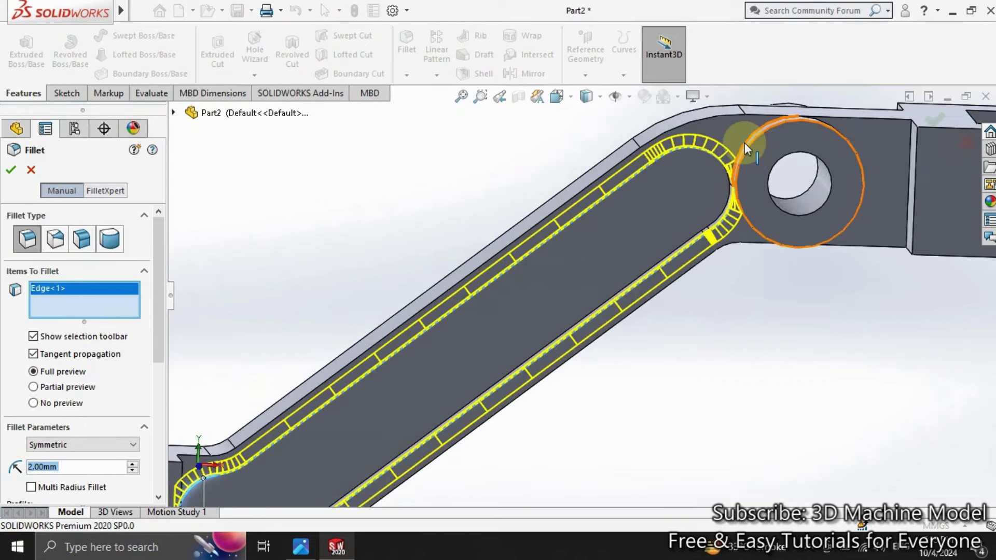
Remove the stray circular boss edge that keeps getting added to the fillet
{"action": "left_click", "coordinate": [745, 144]}
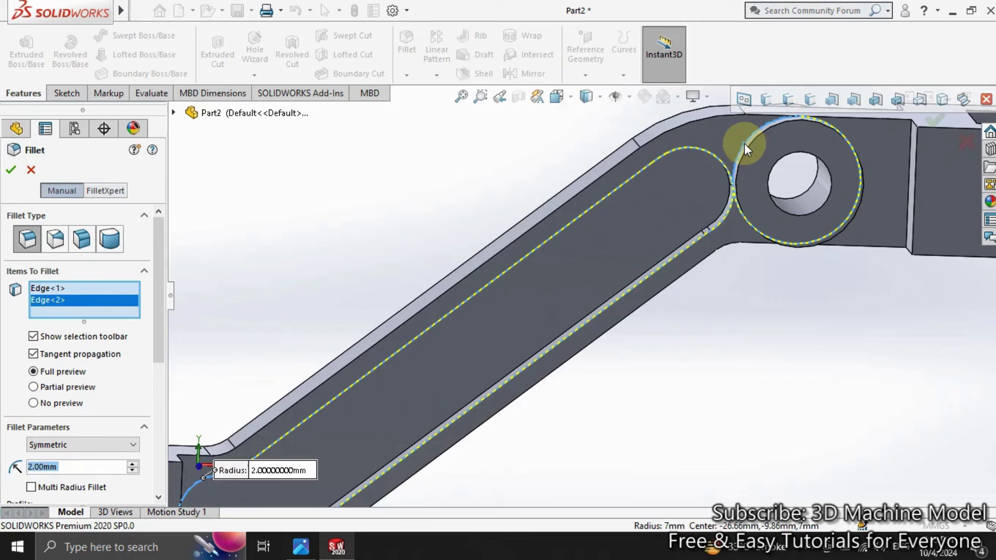
{"action": "right_click", "coordinate": [110, 300]}
{"action": "left_click", "coordinate": [136, 319]}
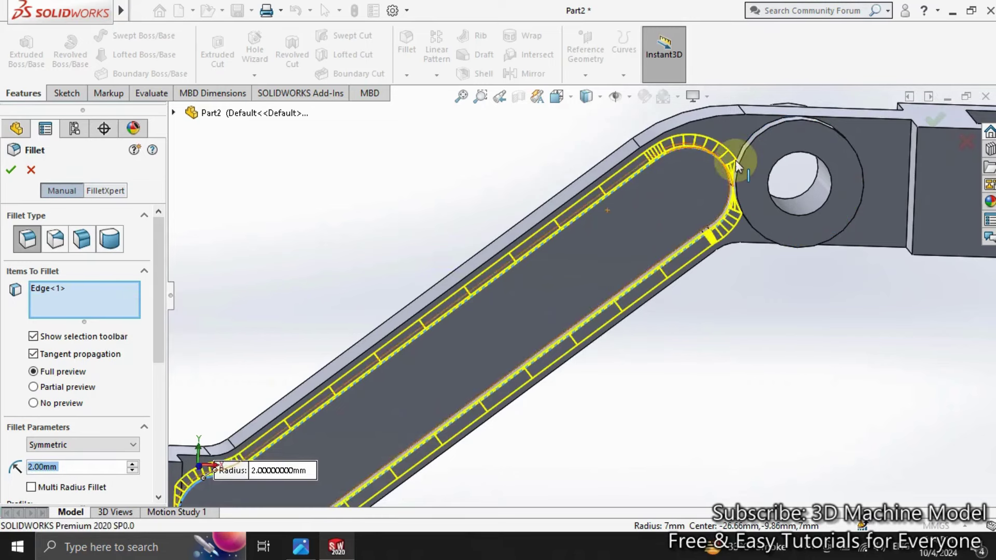
{"action": "scroll", "coordinate": [736, 160], "scroll_direction": "down", "scroll_amount": 1}
{"action": "scroll", "coordinate": [738, 154], "scroll_direction": "down", "scroll_amount": 1}
{"action": "left_click", "coordinate": [725, 149]}
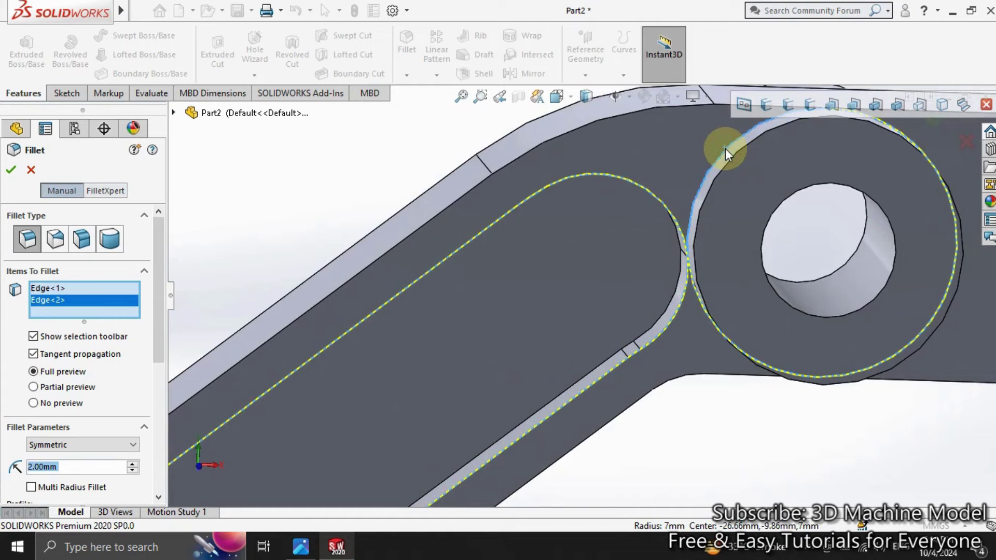
{"action": "right_click", "coordinate": [84, 300]}
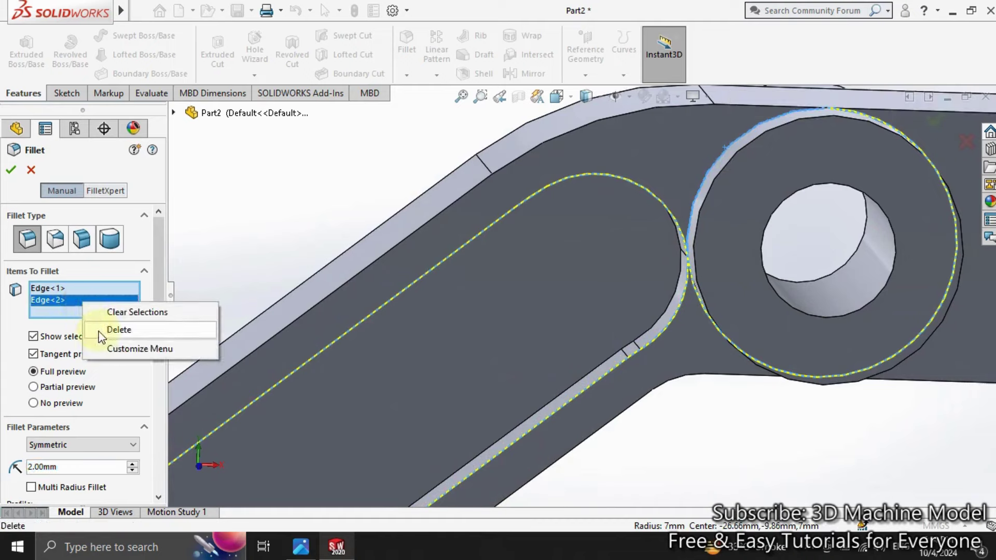
{"action": "left_click", "coordinate": [101, 333]}
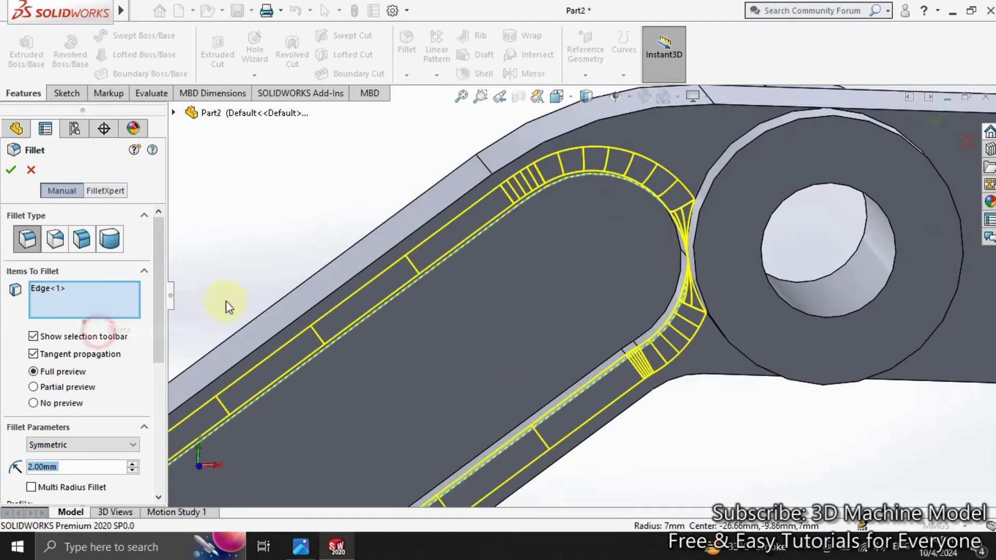
Add the arm's long top edge, the boss's bottom and side edges, and the narrow step face
{"action": "left_click", "coordinate": [406, 235]}
{"action": "middle_click_drag", "start_coordinate": [407, 236], "coordinate": [709, 363]}
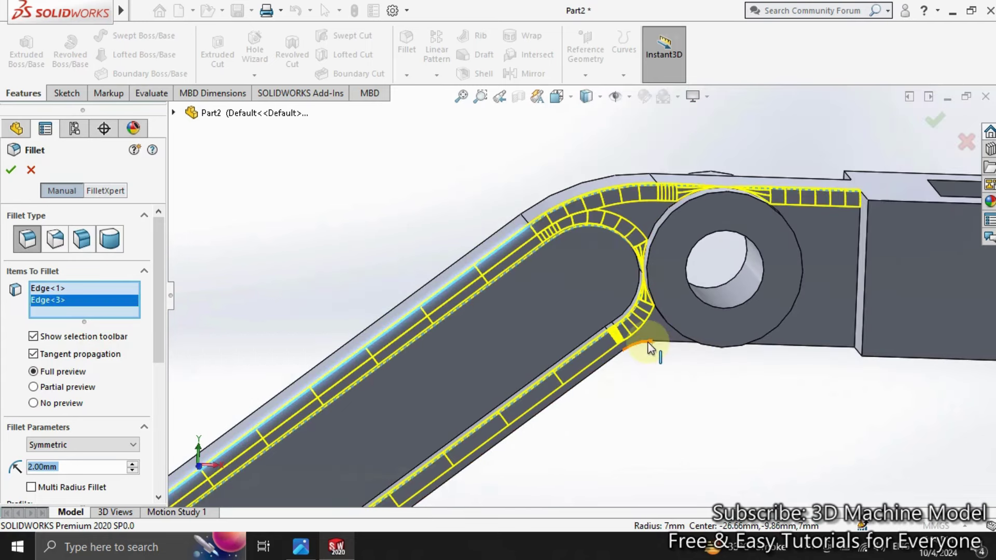
{"action": "left_click", "coordinate": [650, 347]}
{"action": "middle_click_drag", "start_coordinate": [771, 350], "coordinate": [833, 298]}
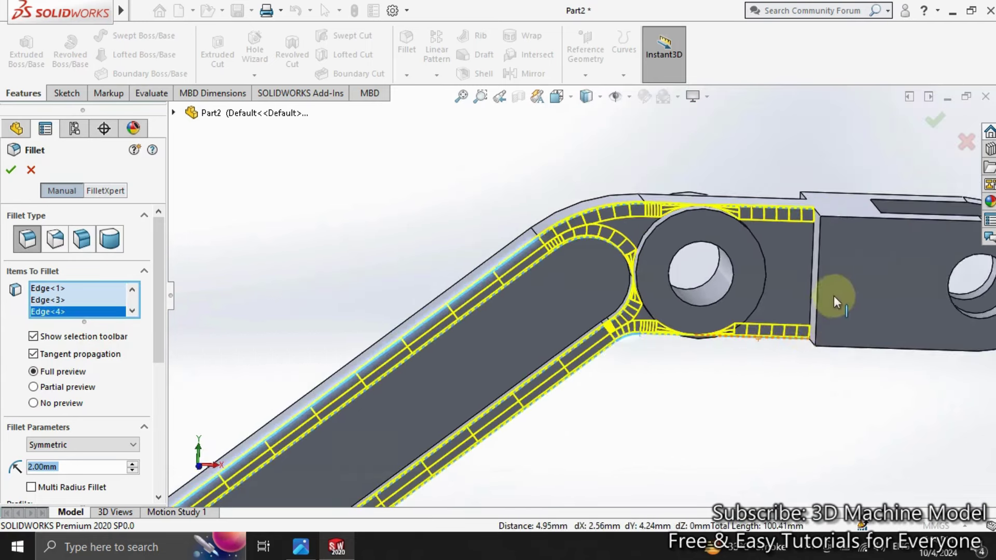
{"action": "scroll", "coordinate": [834, 296], "scroll_direction": "down", "scroll_amount": 3}
{"action": "left_click", "coordinate": [754, 267]}
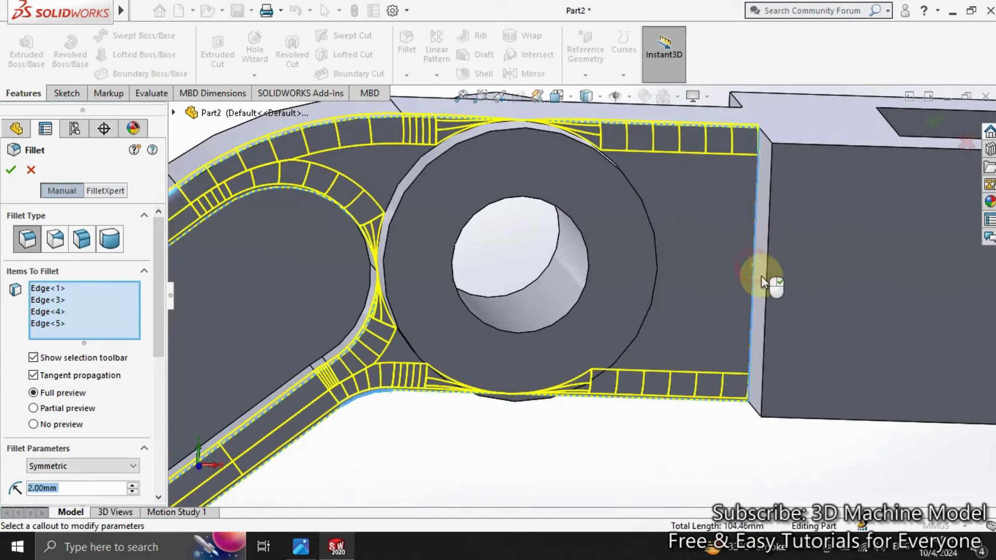
{"action": "left_click", "coordinate": [765, 285]}
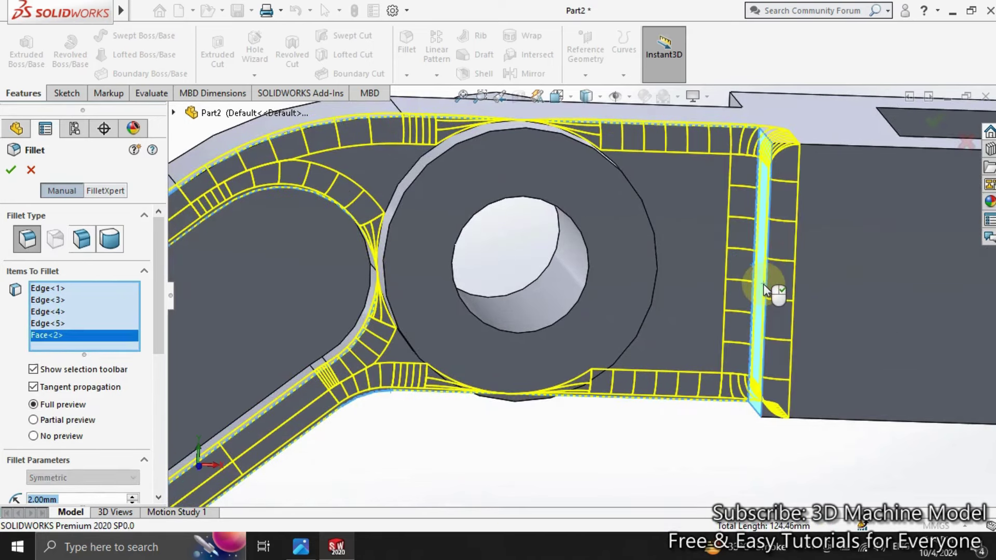
{"action": "scroll", "coordinate": [767, 261], "scroll_direction": "up", "scroll_amount": 3}
{"action": "scroll", "coordinate": [762, 229], "scroll_direction": "down", "scroll_amount": 2}
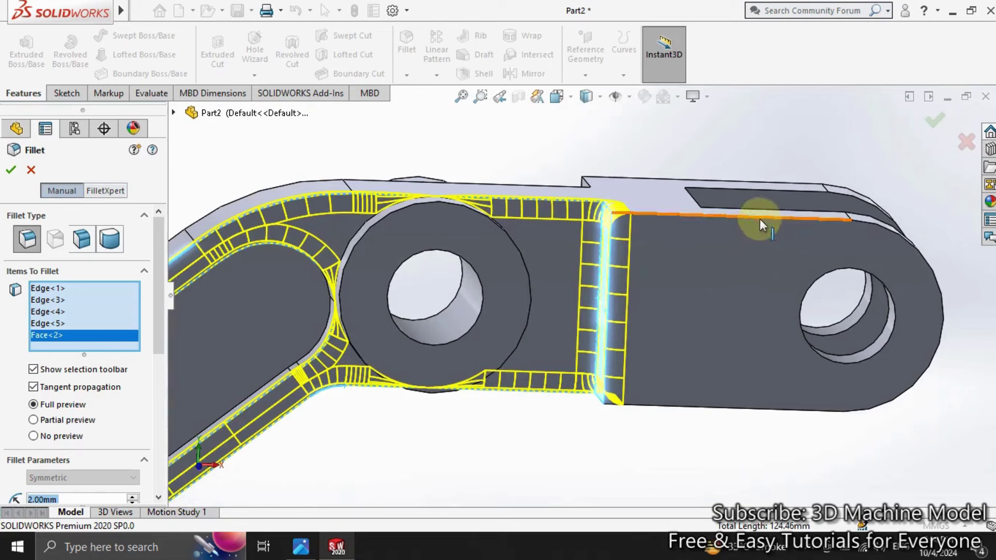
Add the top edges around the right end and near the middle boss
{"action": "left_click", "coordinate": [760, 218]}
{"action": "scroll", "coordinate": [758, 238], "scroll_direction": "up", "scroll_amount": 2}
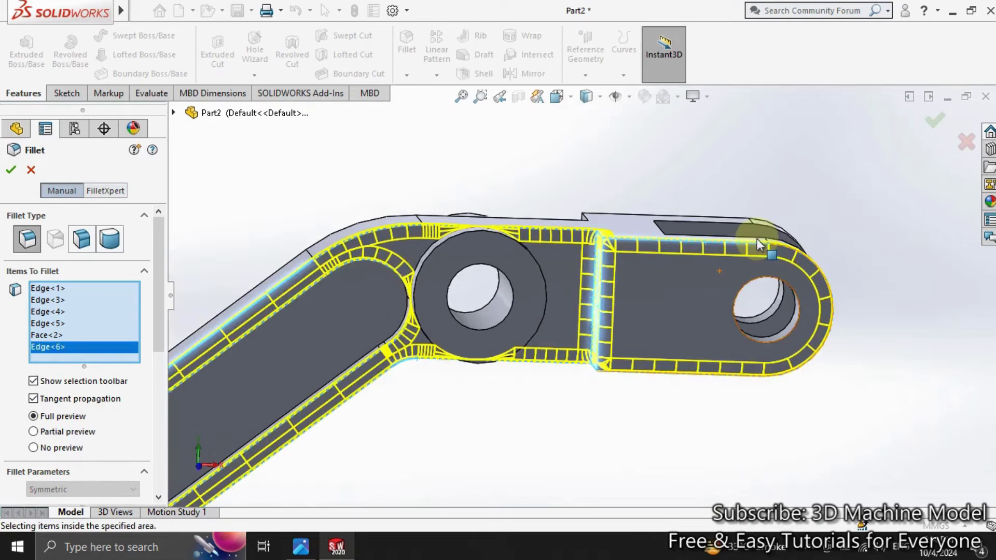
{"action": "middle_click_drag", "start_coordinate": [749, 248], "coordinate": [698, 173]}
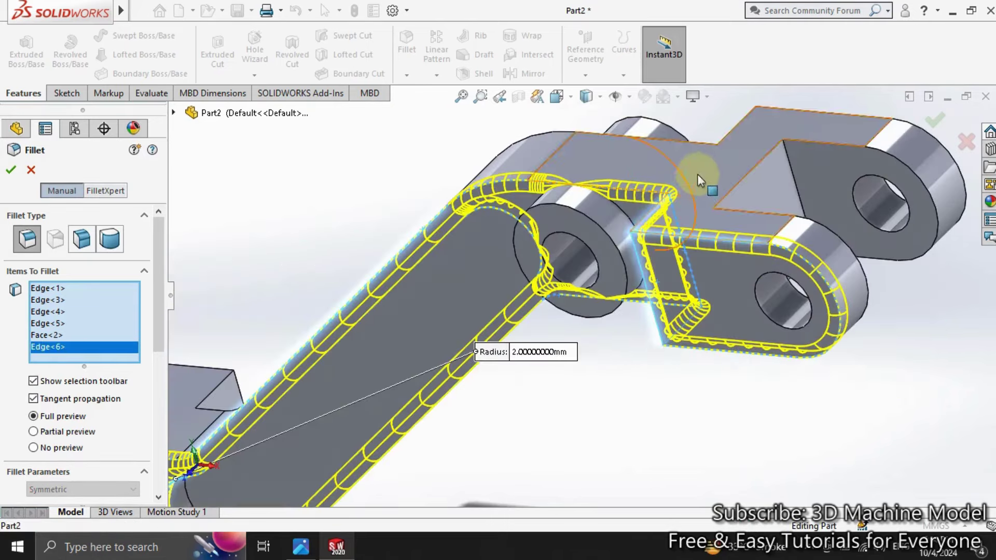
{"action": "scroll", "coordinate": [717, 136], "scroll_direction": "down", "scroll_amount": 3}
{"action": "left_click", "coordinate": [725, 145]}
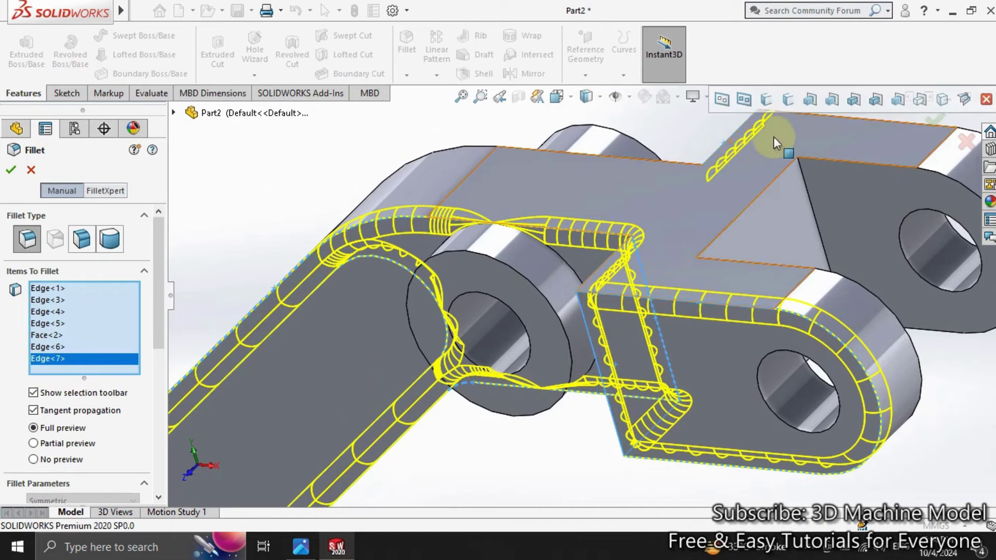
{"action": "scroll", "coordinate": [778, 135], "scroll_direction": "up", "scroll_amount": 2}
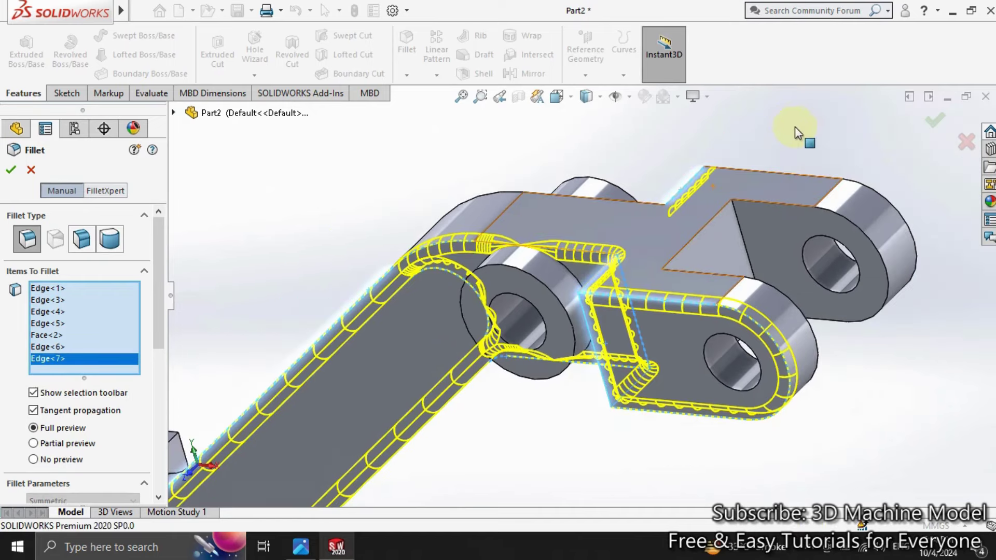
{"action": "left_click", "coordinate": [786, 175]}
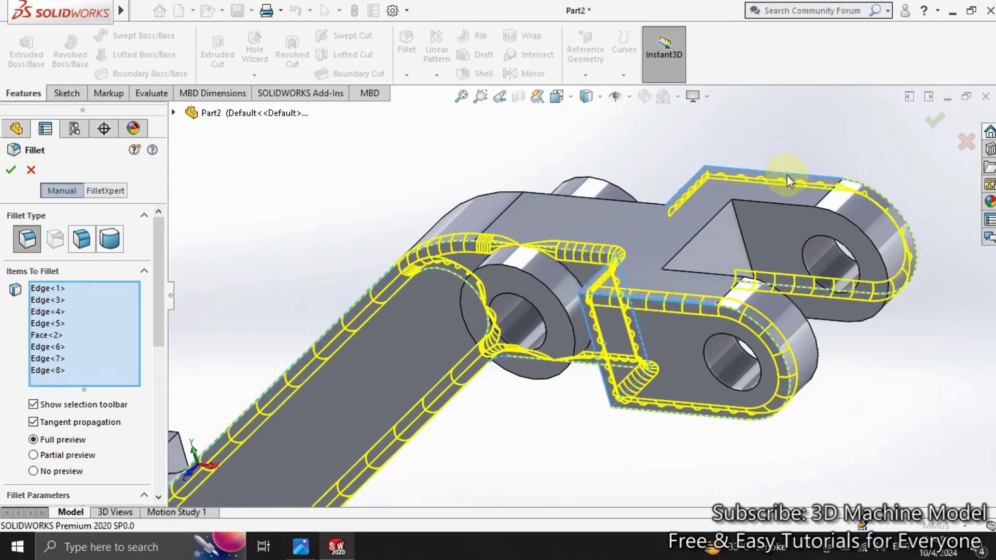
{"action": "left_click", "coordinate": [567, 199]}
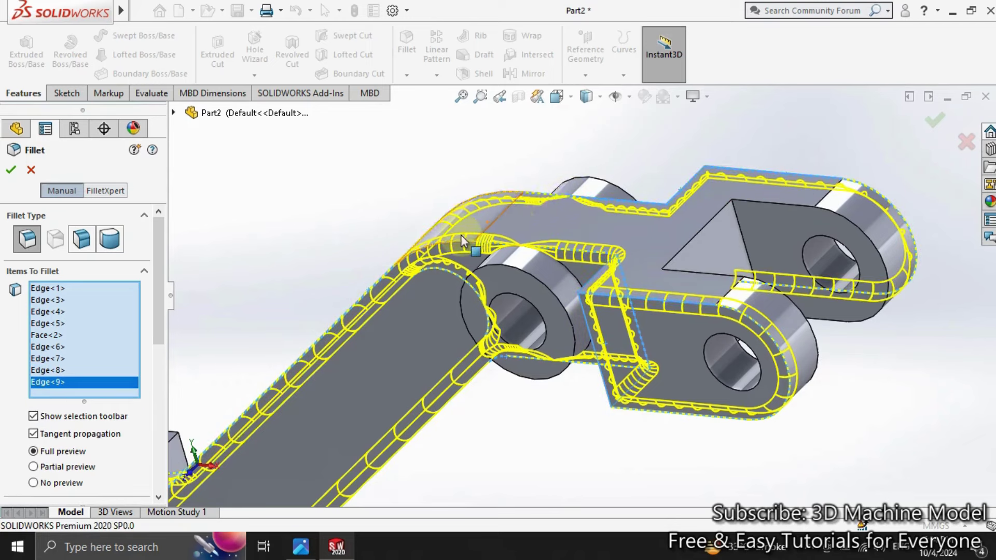
{"action": "mouse_move", "coordinate": [460, 235]}
{"action": "middle_mouse_down"}
{"action": "mouse_move", "coordinate": [409, 333]}
{"action": "mouse_move", "coordinate": [394, 293]}
{"action": "middle_mouse_up"}
{"action": "mouse_move", "coordinate": [363, 394]}
{"action": "middle_mouse_down"}
{"action": "mouse_move", "coordinate": [480, 420]}
{"action": "mouse_move", "coordinate": [400, 294]}
{"action": "middle_mouse_up"}
Add the edges around the middle boss where the arm meets it
{"action": "scroll", "coordinate": [307, 228], "scroll_direction": "down", "scroll_amount": 2}
{"action": "scroll", "coordinate": [307, 230], "scroll_direction": "down", "scroll_amount": 2}
{"action": "scroll", "coordinate": [275, 234], "scroll_direction": "down", "scroll_amount": 2}
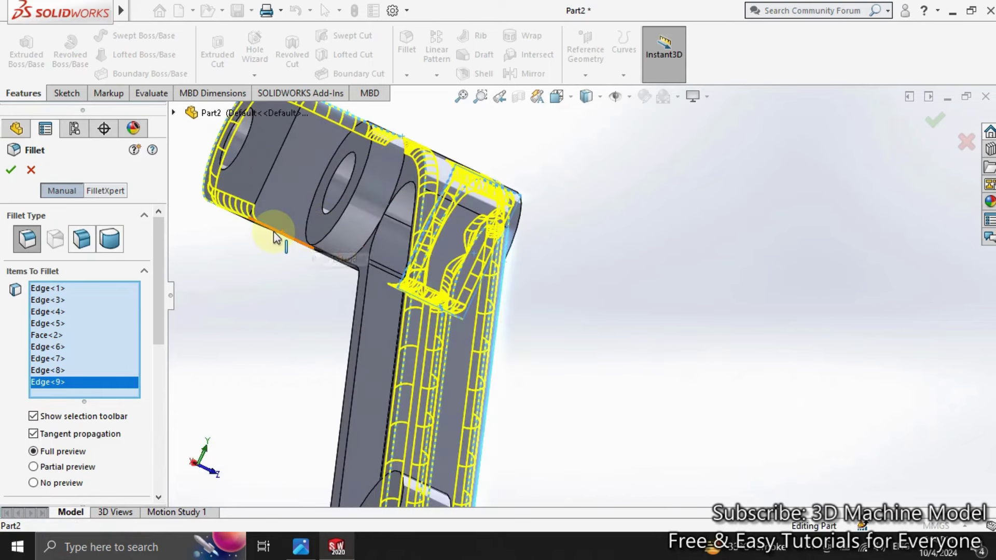
{"action": "left_click", "coordinate": [274, 235]}
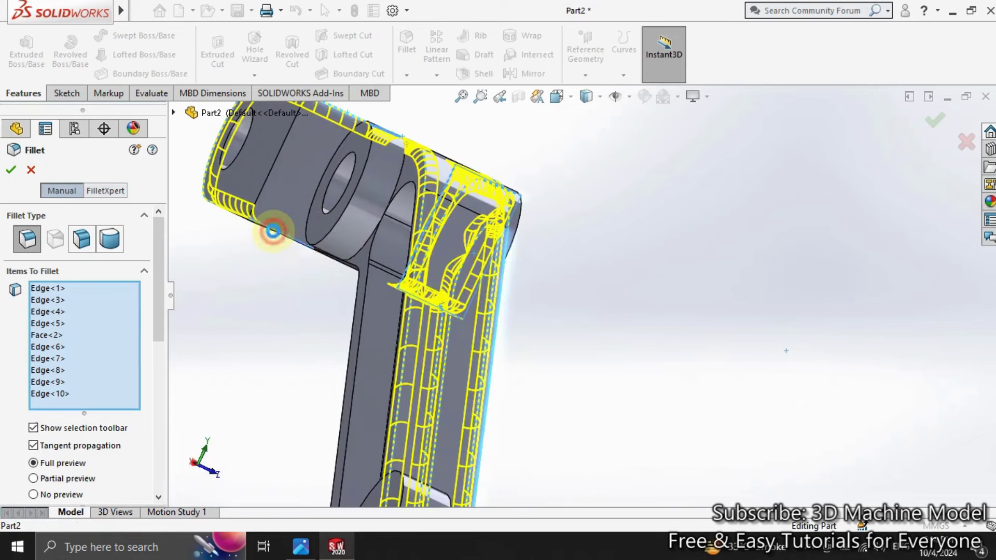
{"action": "left_click", "coordinate": [359, 285]}
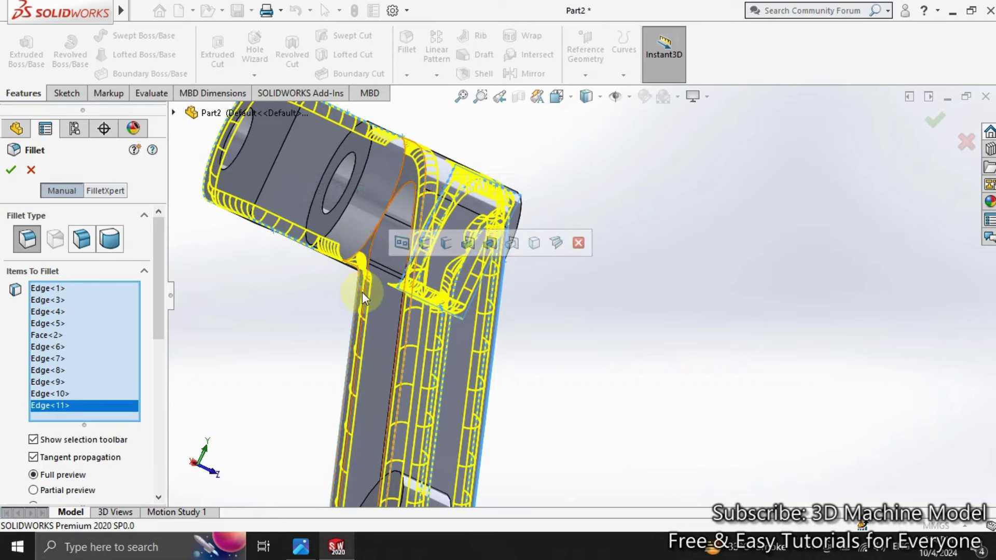
{"action": "scroll", "coordinate": [376, 312], "scroll_direction": "down", "scroll_amount": 2}
{"action": "scroll", "coordinate": [413, 322], "scroll_direction": "down", "scroll_amount": 2}
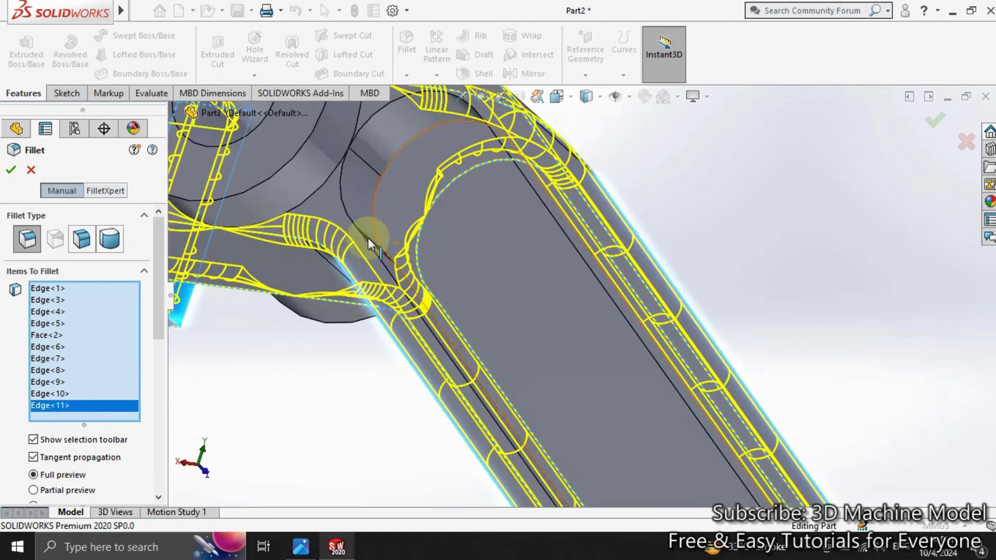
{"action": "left_click", "coordinate": [347, 211]}
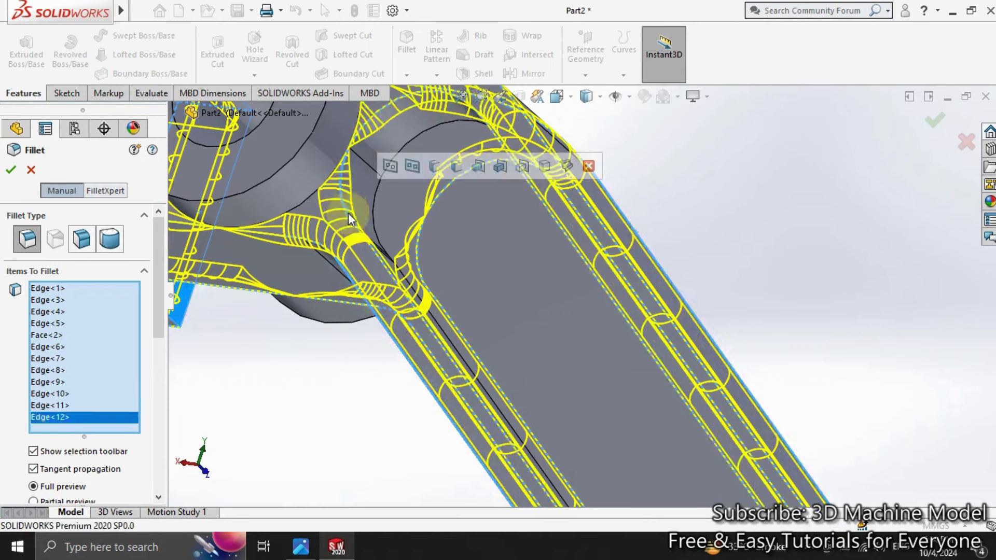
Add the vertical arm-boss junction edges, removing the unwanted Edge<14>
{"action": "scroll", "coordinate": [349, 216], "scroll_direction": "up", "scroll_amount": 3}
{"action": "scroll", "coordinate": [546, 357], "scroll_direction": "up", "scroll_amount": 2}
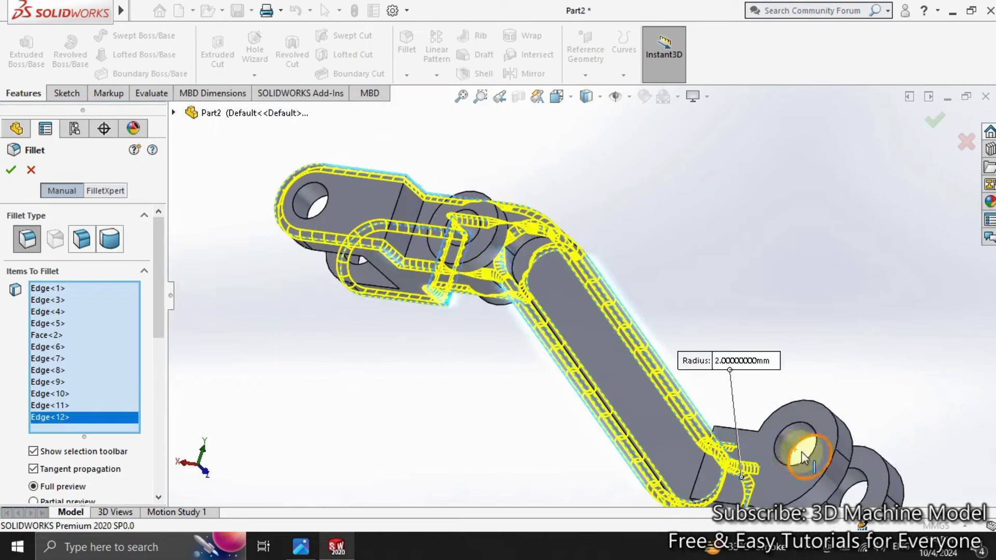
{"action": "scroll", "coordinate": [803, 457], "scroll_direction": "down", "scroll_amount": 2}
{"action": "scroll", "coordinate": [773, 458], "scroll_direction": "down", "scroll_amount": 2}
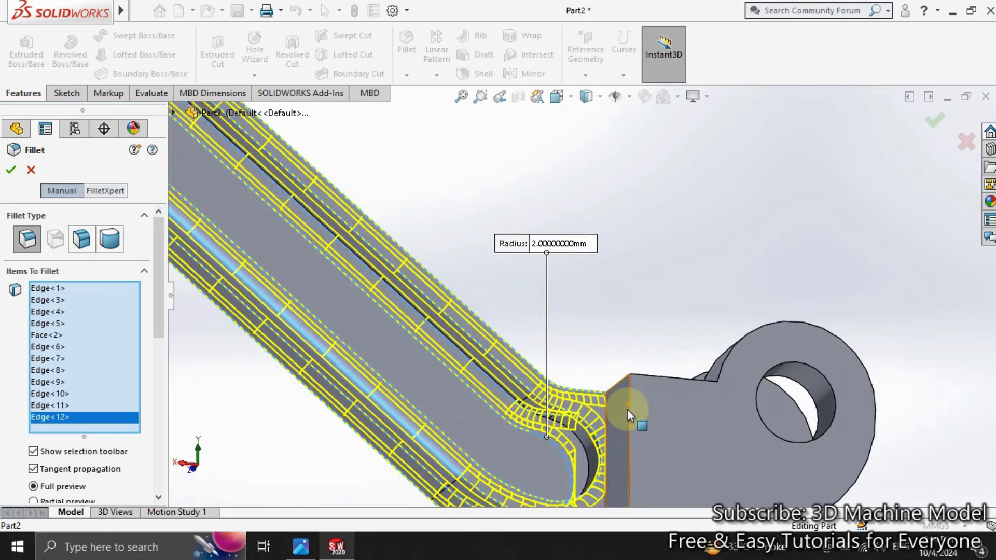
{"action": "left_click", "coordinate": [629, 413]}
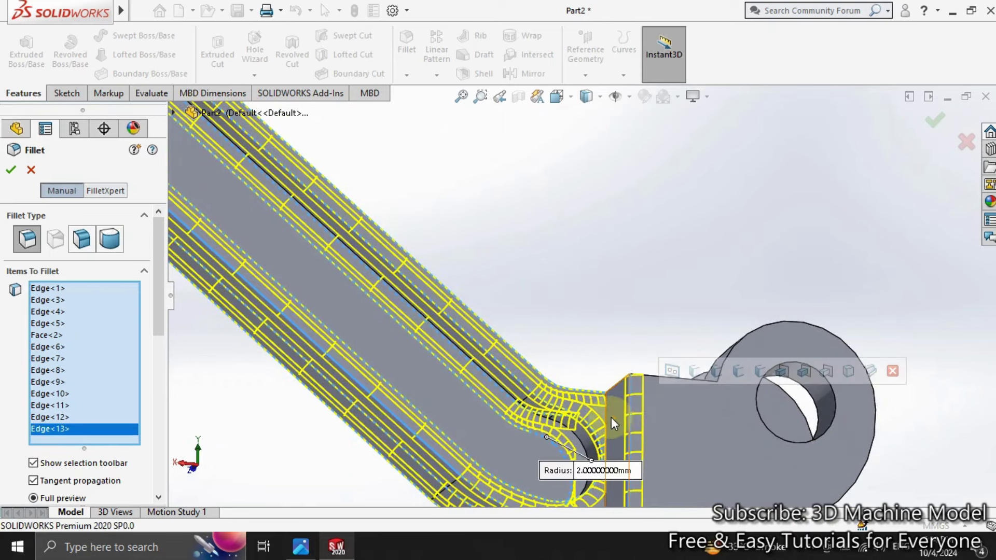
{"action": "left_click", "coordinate": [608, 417]}
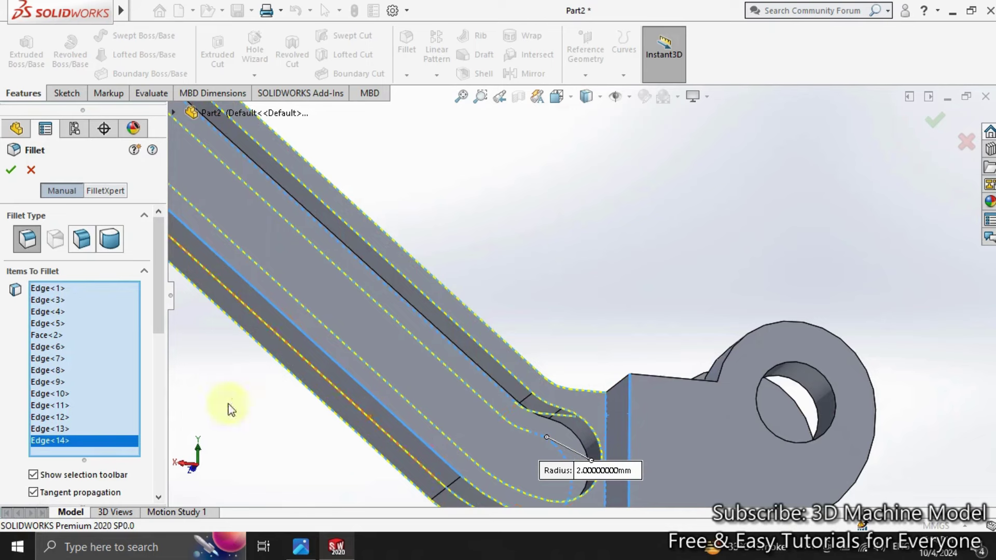
{"action": "right_click", "coordinate": [88, 445]}
{"action": "left_click", "coordinate": [115, 465]}
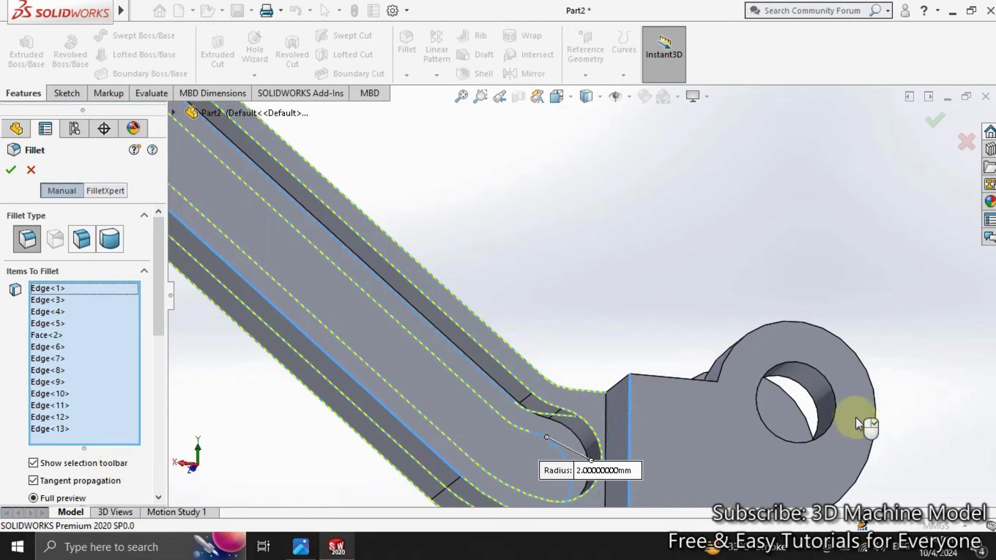
Add the boss's top edges and a lower block edge, removing Edge<16>
{"action": "left_click", "coordinate": [704, 384]}
{"action": "left_click", "coordinate": [722, 365]}
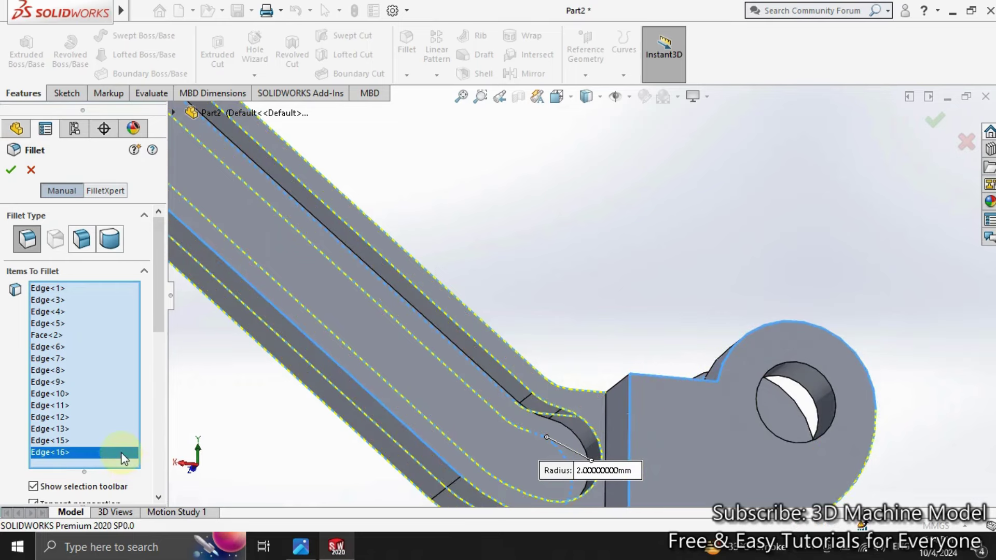
{"action": "right_click", "coordinate": [120, 452]}
{"action": "left_click", "coordinate": [153, 478]}
{"action": "middle_click_drag", "start_coordinate": [374, 484], "coordinate": [587, 454]}
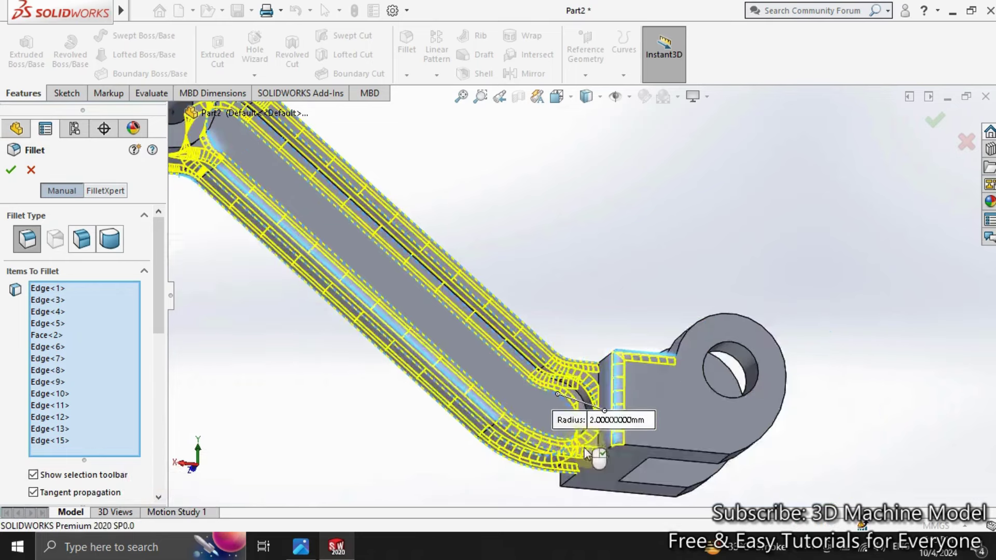
{"action": "scroll", "coordinate": [587, 454], "scroll_direction": "down", "scroll_amount": 3}
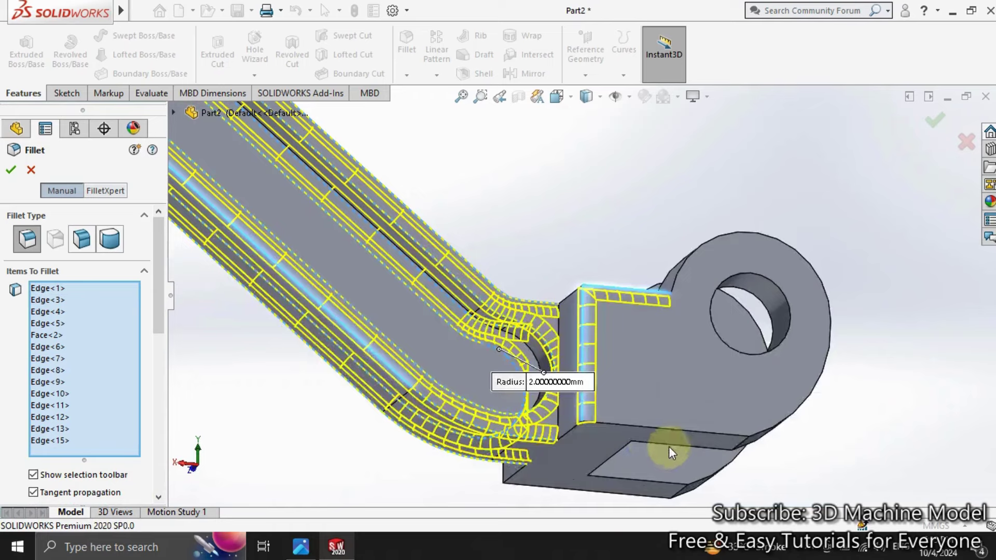
{"action": "left_click", "coordinate": [617, 428]}
{"action": "mouse_move", "coordinate": [617, 424]}
{"action": "middle_mouse_down"}
{"action": "mouse_move", "coordinate": [748, 340]}
{"action": "mouse_move", "coordinate": [403, 348]}
{"action": "middle_mouse_up"}
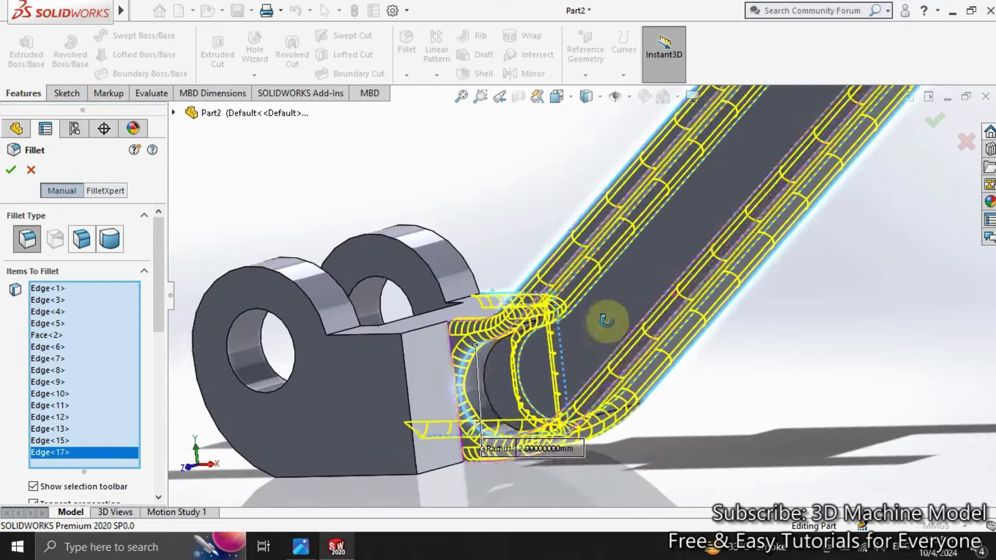
Add the lug block's front vertical and horizontal edges, removing Edge<19> and Face<3>
{"action": "left_click", "coordinate": [404, 353]}
{"action": "left_click", "coordinate": [447, 343]}
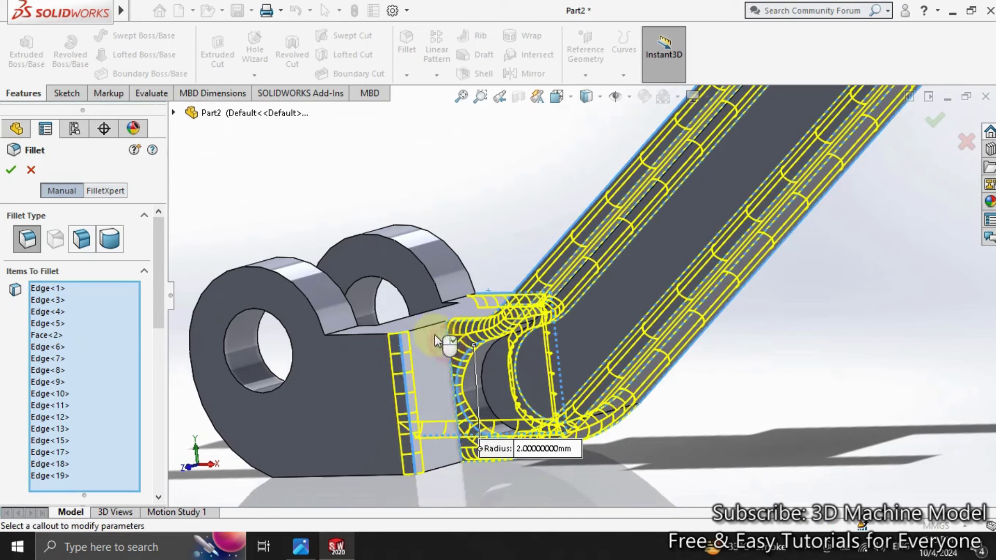
{"action": "right_click", "coordinate": [33, 478]}
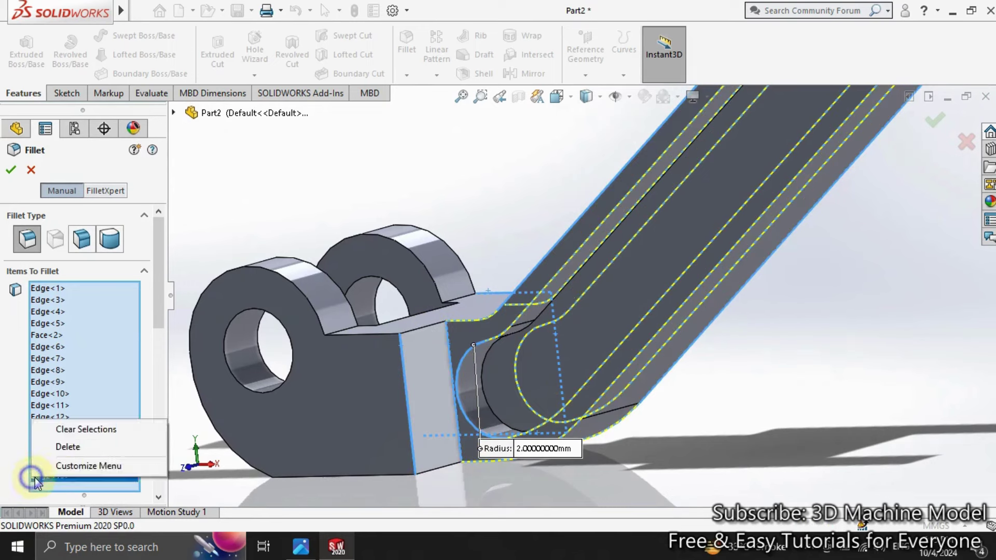
{"action": "left_click", "coordinate": [66, 447]}
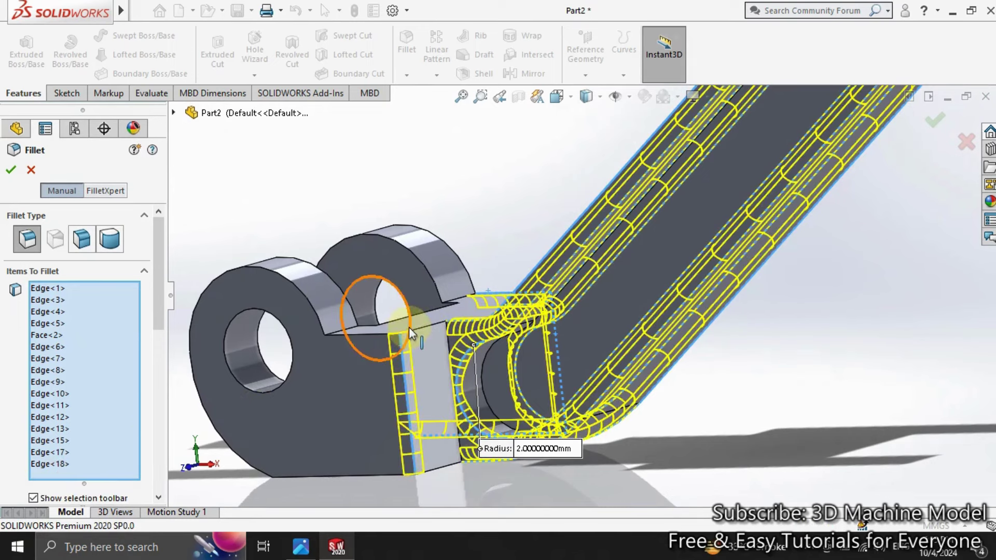
{"action": "left_click", "coordinate": [395, 336]}
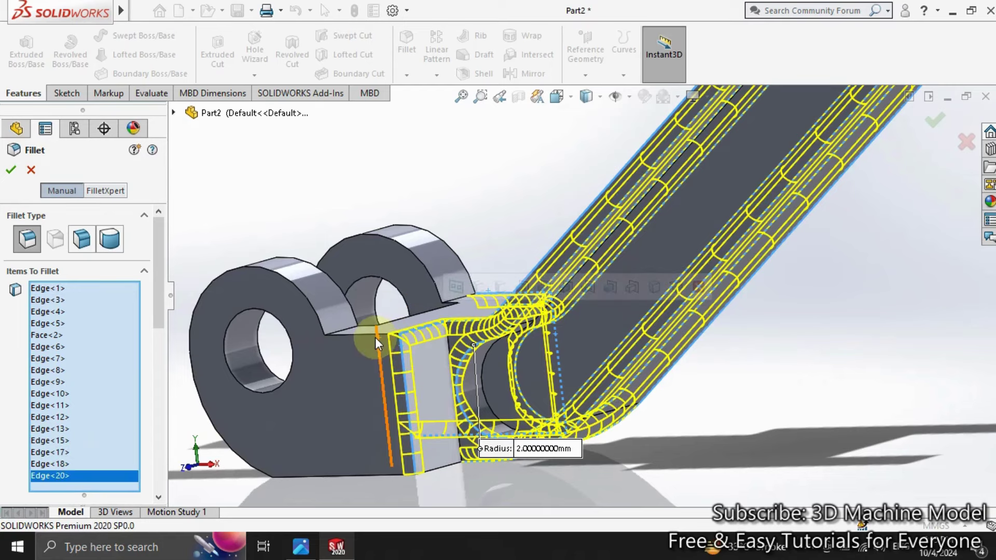
{"action": "left_click", "coordinate": [363, 347]}
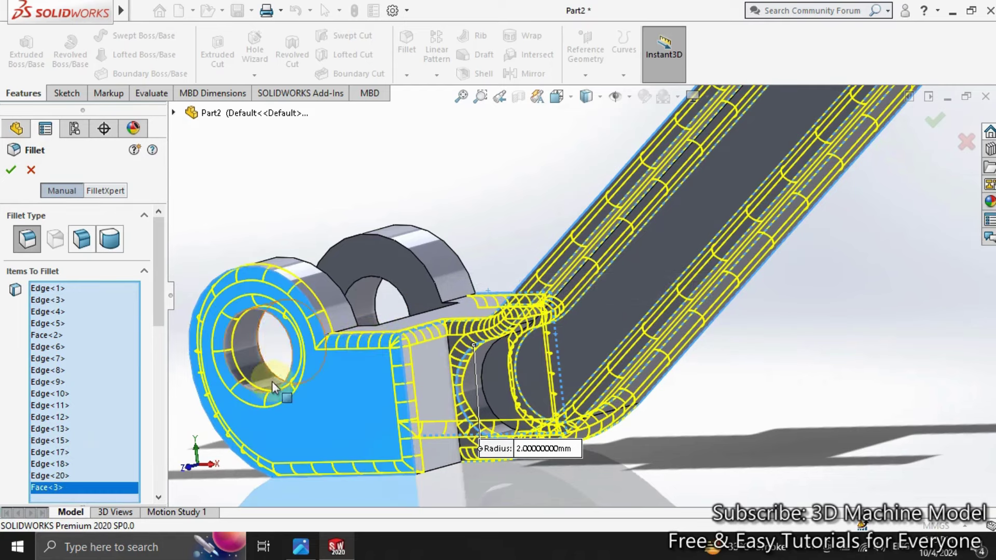
{"action": "right_click", "coordinate": [99, 492]}
{"action": "left_click", "coordinate": [117, 459]}
Add the lug's top, bottom and arc edges, drop Edge<23>, and apply as Fillet3
{"action": "left_click", "coordinate": [344, 338]}
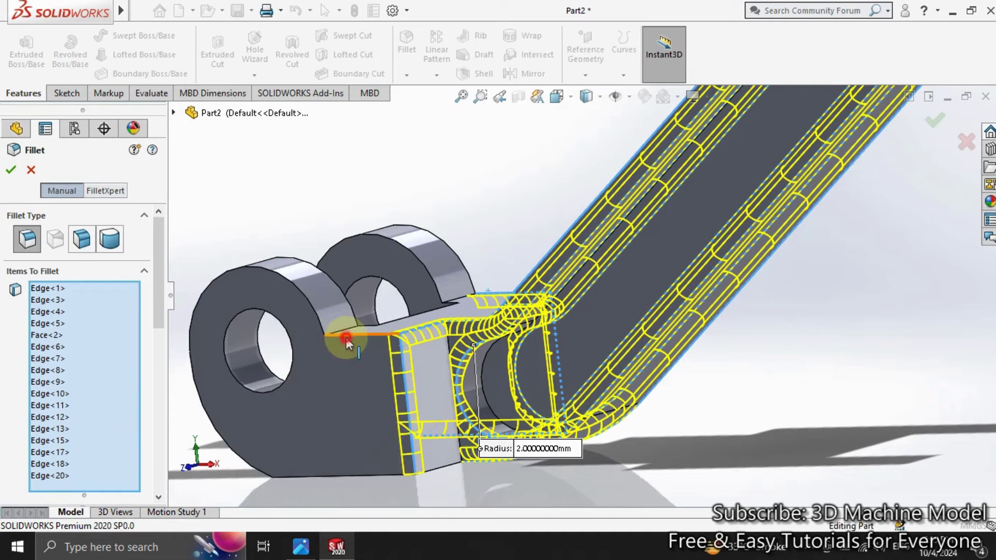
{"action": "left_click", "coordinate": [332, 477]}
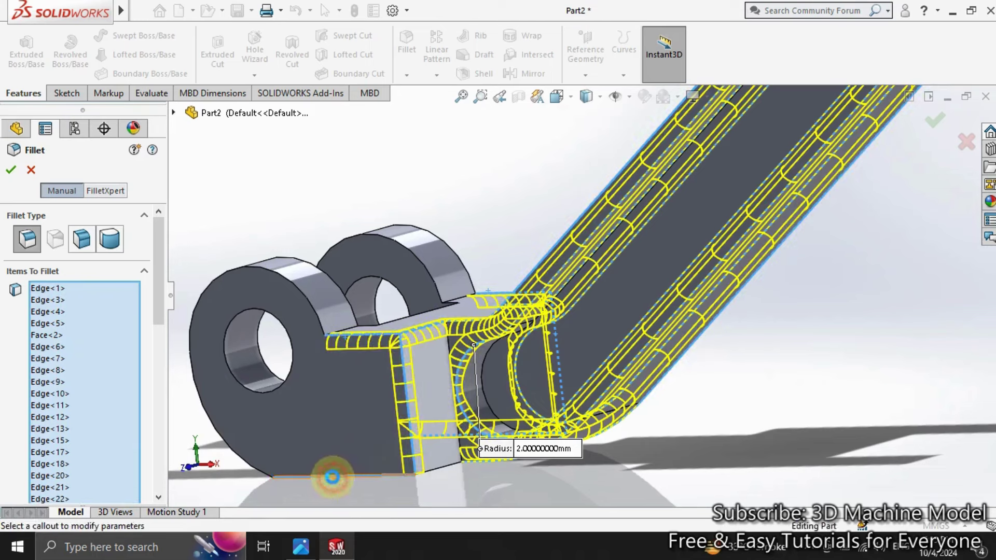
{"action": "left_click", "coordinate": [314, 310]}
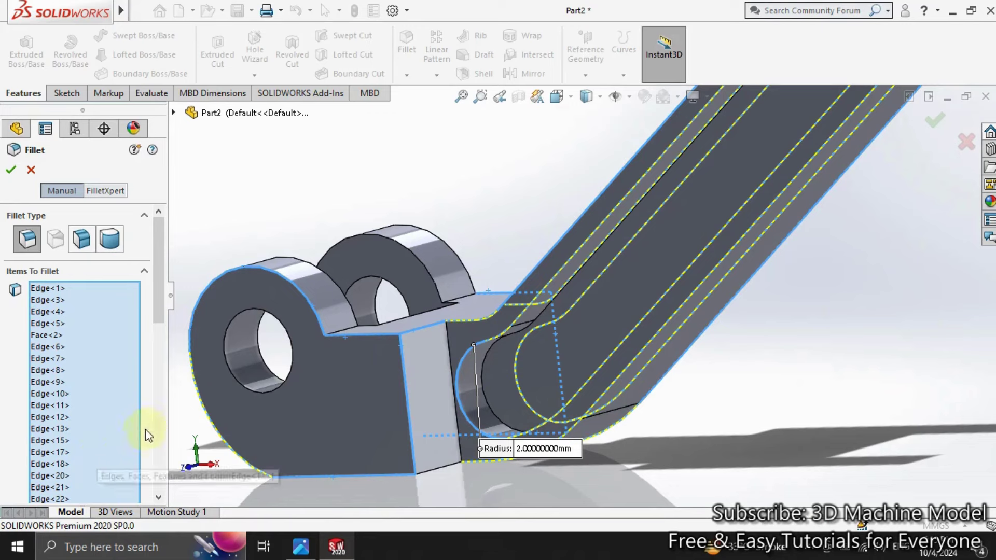
{"action": "scroll", "coordinate": [154, 430], "scroll_direction": "down", "scroll_amount": 3}
{"action": "right_click", "coordinate": [111, 353]}
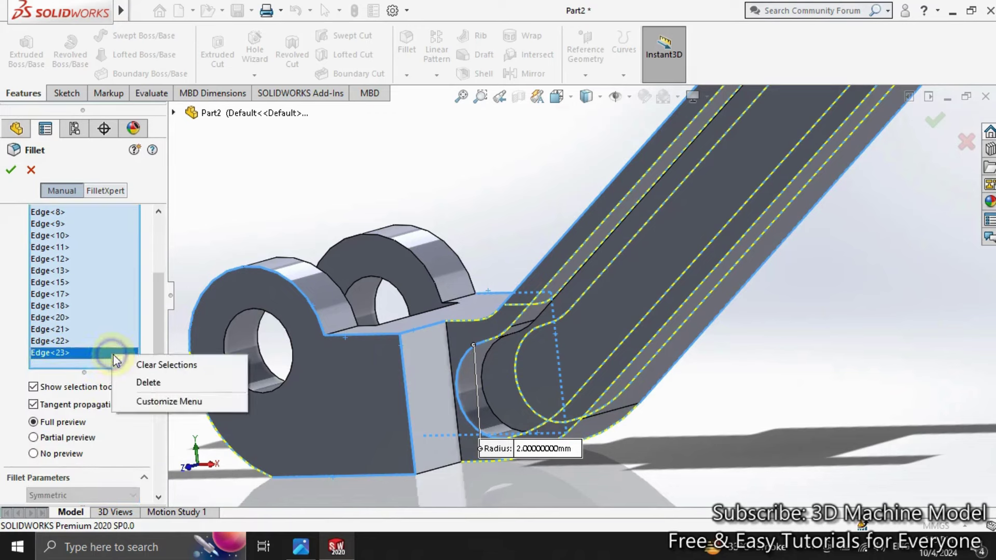
{"action": "left_click", "coordinate": [146, 380]}
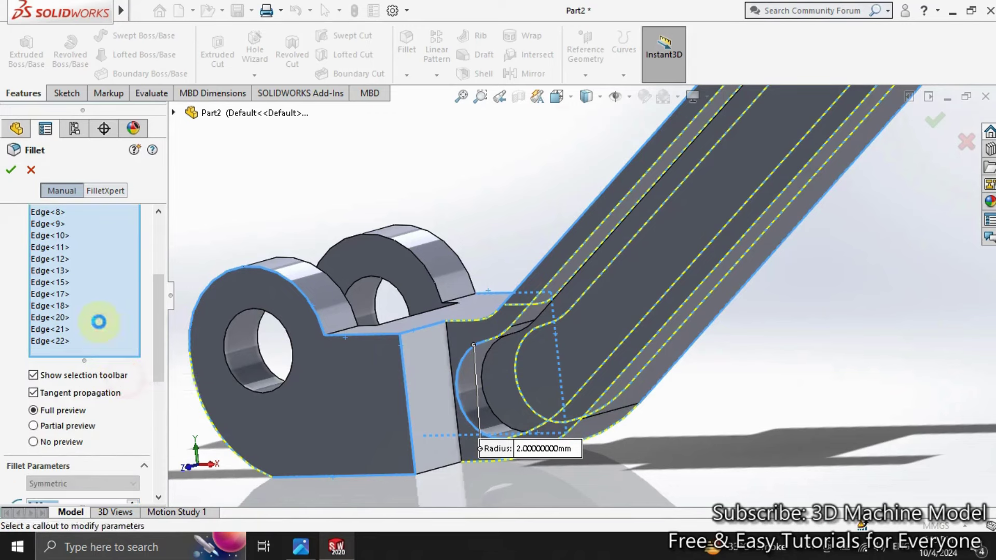
{"action": "left_click", "coordinate": [12, 172]}
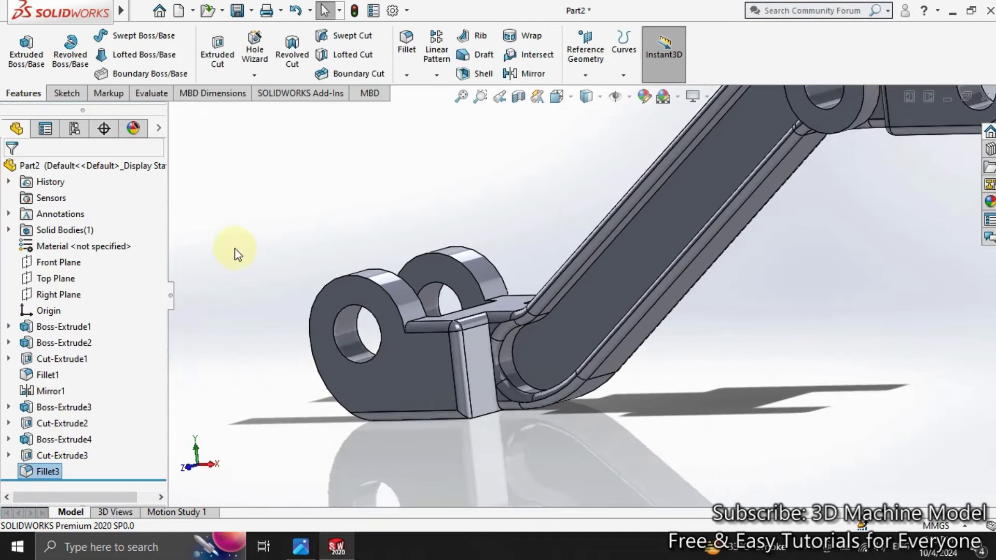
Roll back before Fillet3 and pick two curved left-boss edges for a new fillet
{"action": "scroll", "coordinate": [439, 198], "scroll_direction": "up", "scroll_amount": 5}
{"action": "mouse_move", "coordinate": [638, 203]}
{"action": "middle_mouse_down"}
{"action": "mouse_move", "coordinate": [699, 198]}
{"action": "mouse_move", "coordinate": [726, 228]}
{"action": "middle_mouse_up"}
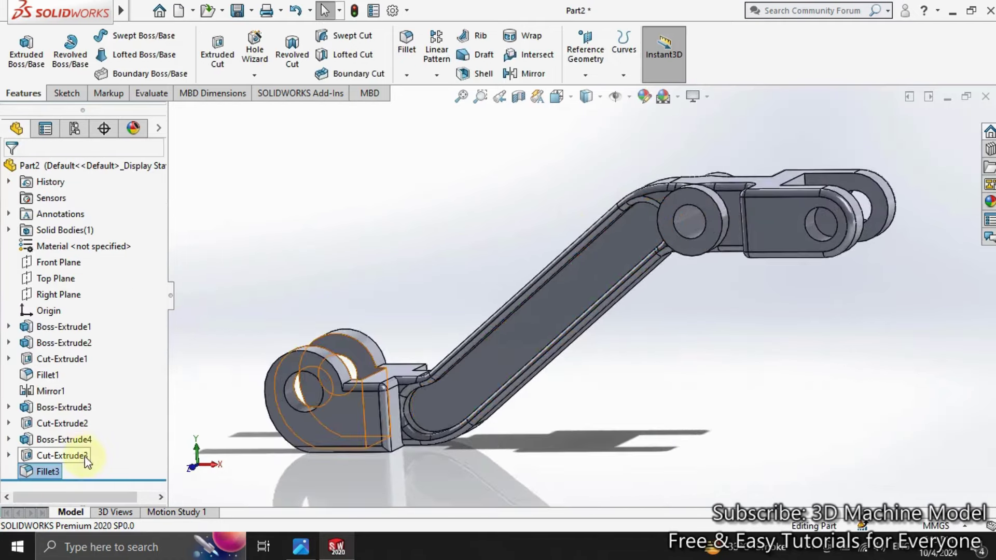
{"action": "left_click_drag", "start_coordinate": [93, 480], "coordinate": [89, 462]}
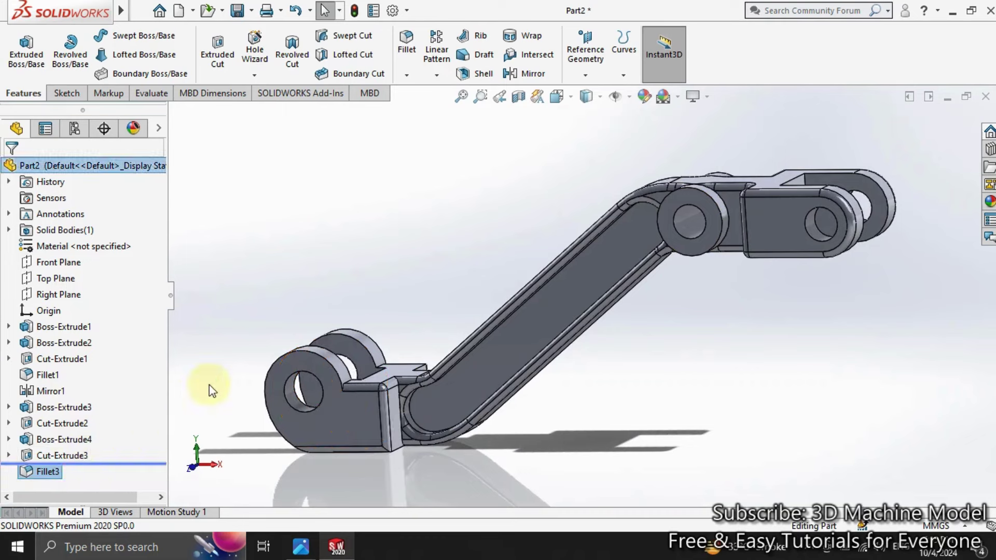
{"action": "left_click", "coordinate": [407, 52]}
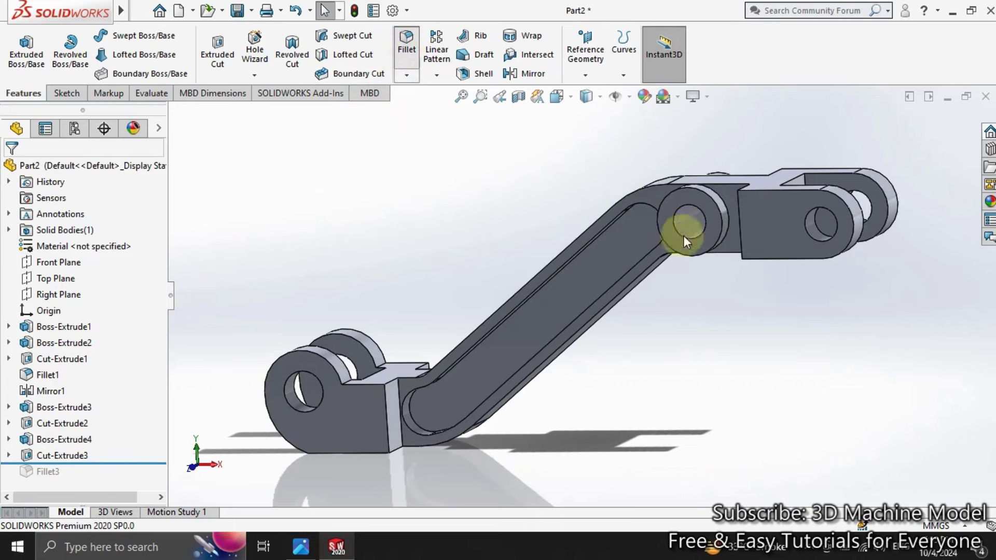
{"action": "scroll", "coordinate": [713, 192], "scroll_direction": "down", "scroll_amount": 3}
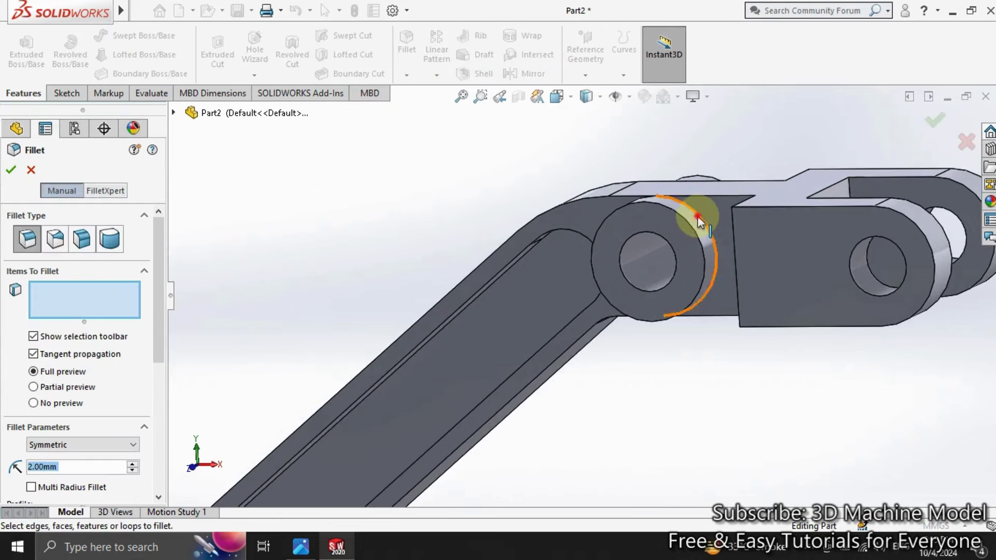
{"action": "left_click", "coordinate": [700, 215]}
{"action": "middle_click_drag", "start_coordinate": [698, 216], "coordinate": [560, 252]}
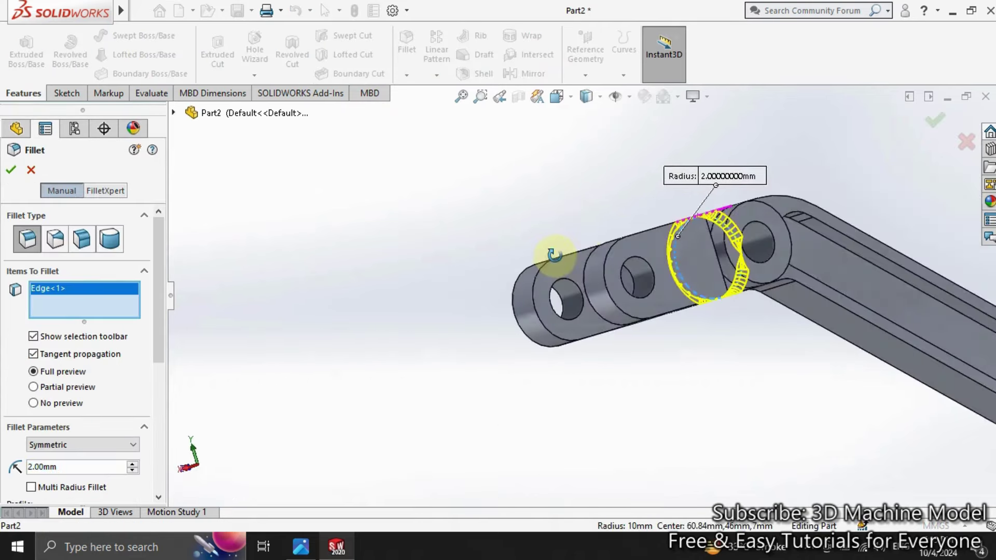
{"action": "left_click", "coordinate": [712, 229]}
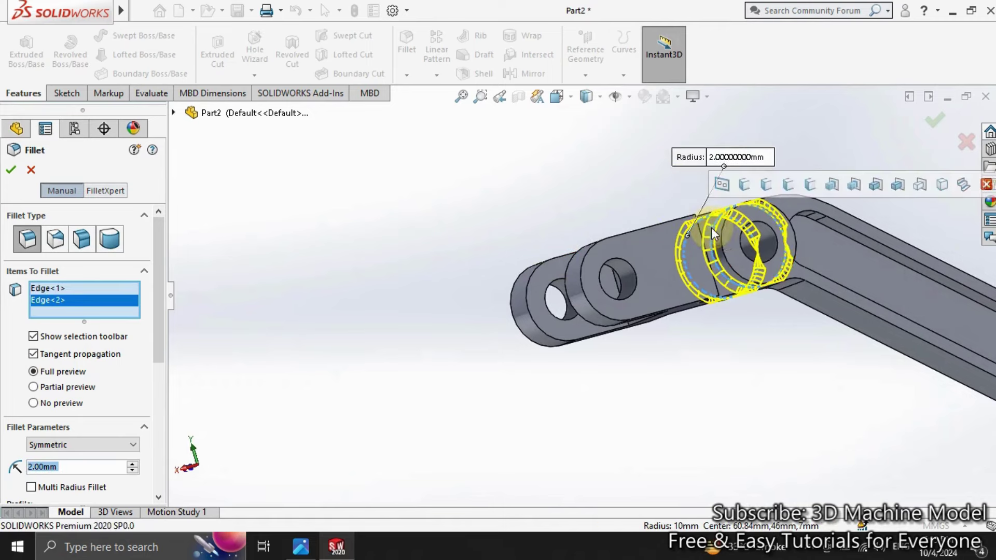
Drop the extra outer arc edge and apply the 2 mm fillet as Fillet4
{"action": "scroll", "coordinate": [727, 244], "scroll_direction": "up", "scroll_amount": 2}
{"action": "scroll", "coordinate": [885, 294], "scroll_direction": "up", "scroll_amount": 2}
{"action": "scroll", "coordinate": [882, 306], "scroll_direction": "down", "scroll_amount": 2}
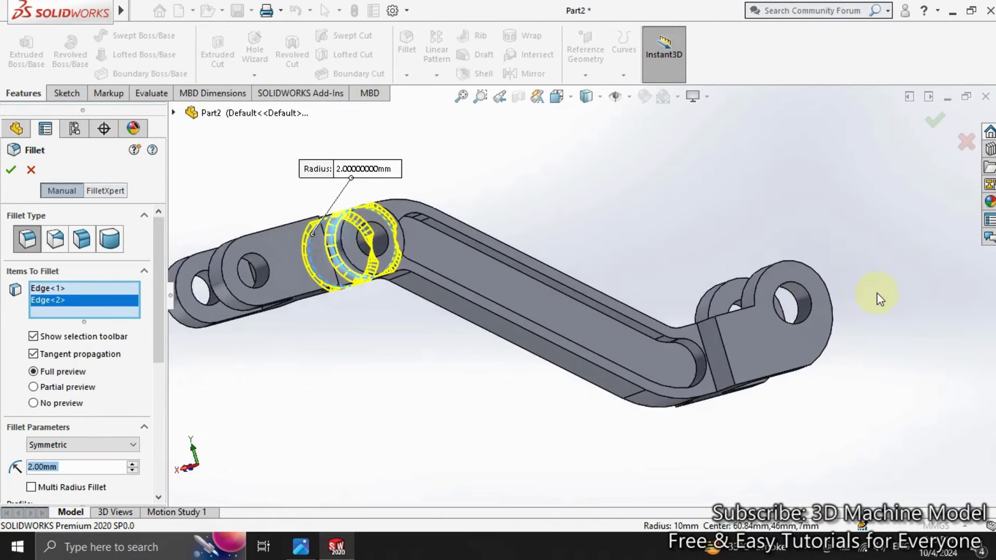
{"action": "scroll", "coordinate": [819, 306], "scroll_direction": "down", "scroll_amount": 2}
{"action": "scroll", "coordinate": [786, 288], "scroll_direction": "down", "scroll_amount": 3}
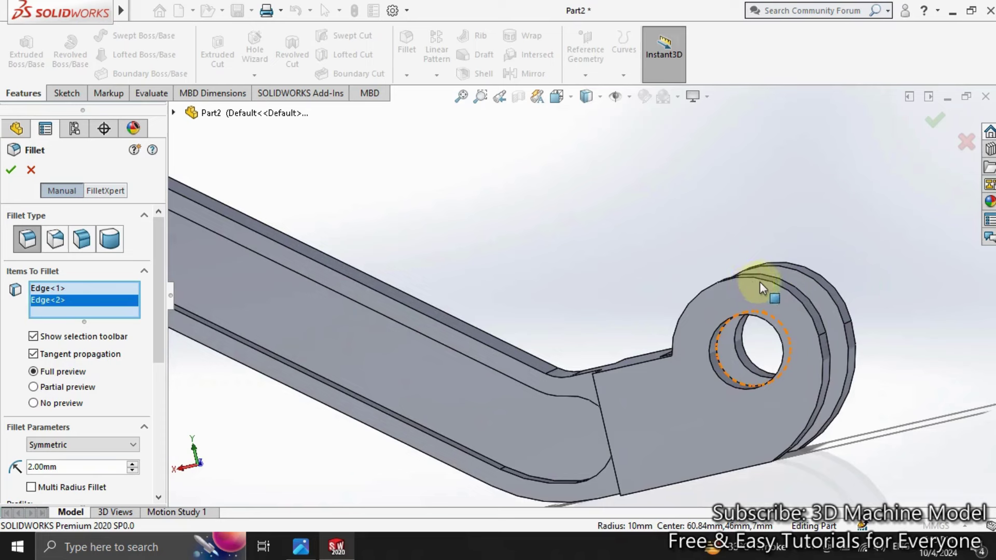
{"action": "left_click", "coordinate": [764, 281]}
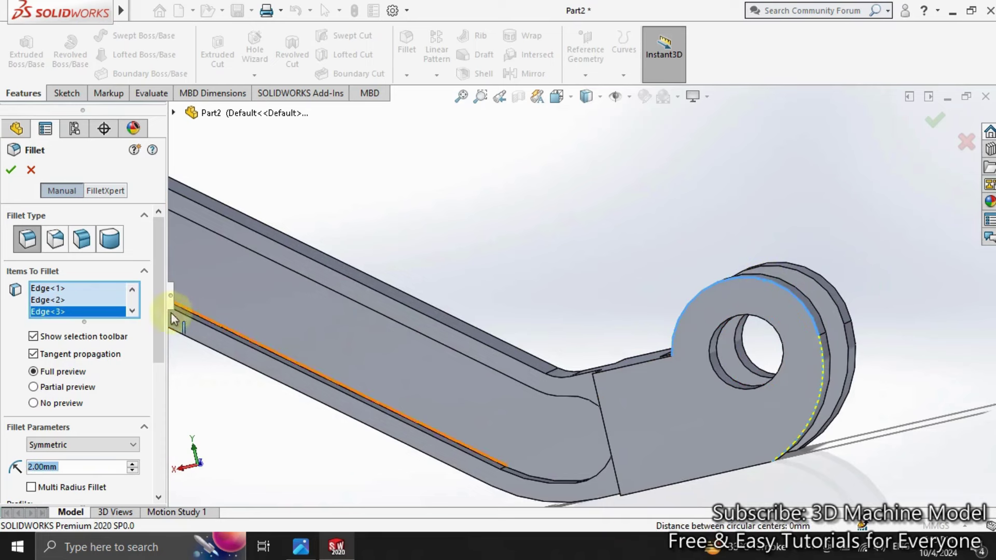
{"action": "right_click", "coordinate": [107, 312]}
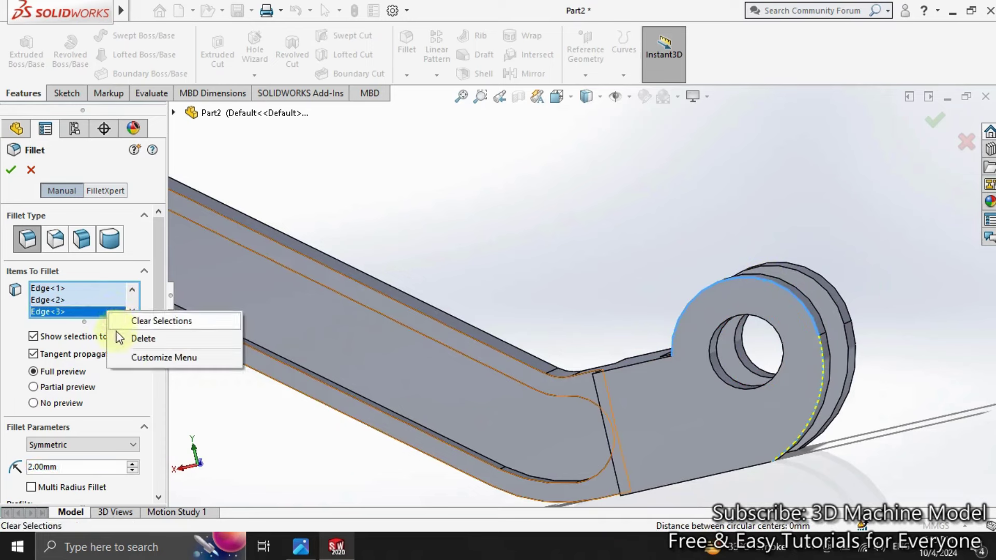
{"action": "left_click", "coordinate": [121, 339]}
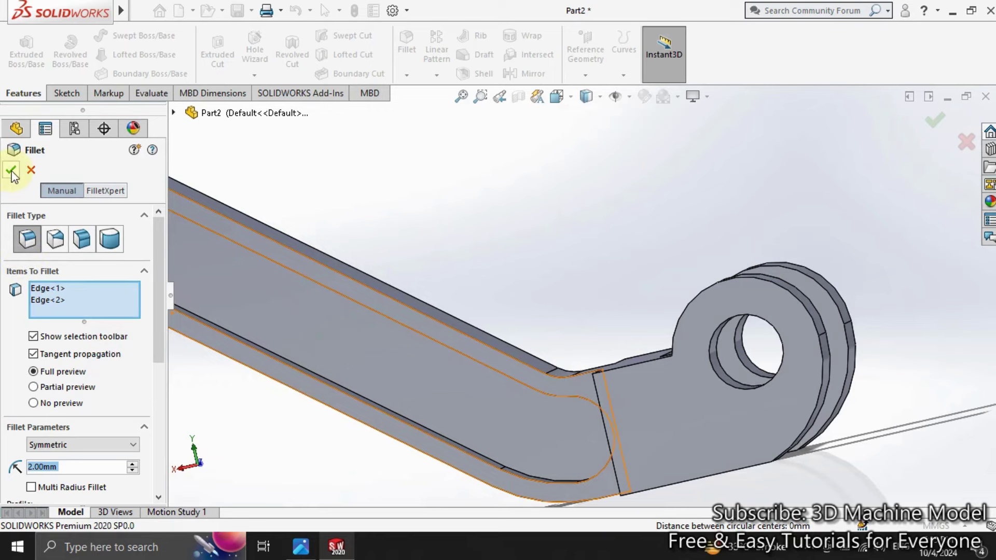
{"action": "key", "text": "f"}
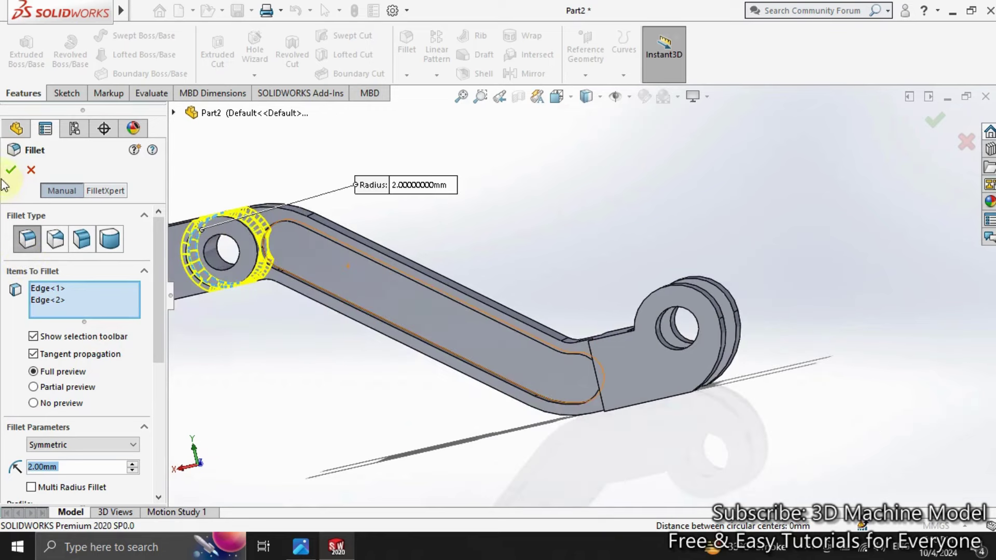
{"action": "left_click", "coordinate": [11, 173]}
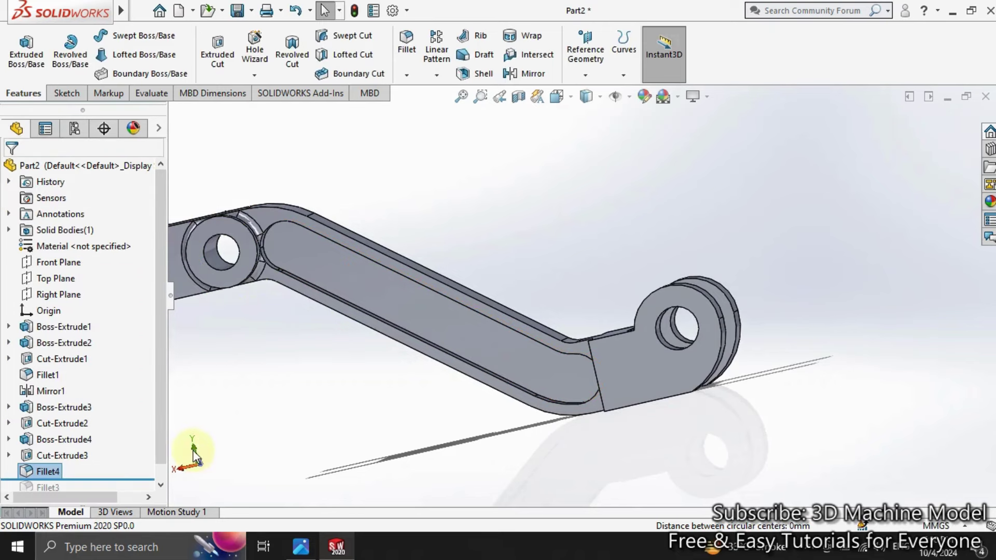
{"action": "scroll", "coordinate": [715, 288], "scroll_direction": "down", "scroll_amount": 2}
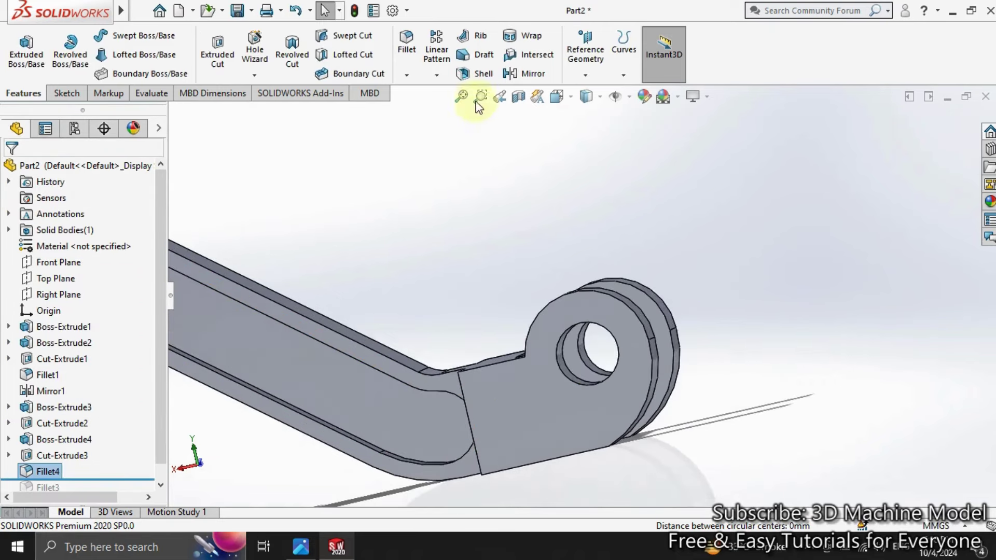
{"action": "left_click", "coordinate": [407, 44]}
{"action": "scroll", "coordinate": [648, 341], "scroll_direction": "down", "scroll_amount": 1}
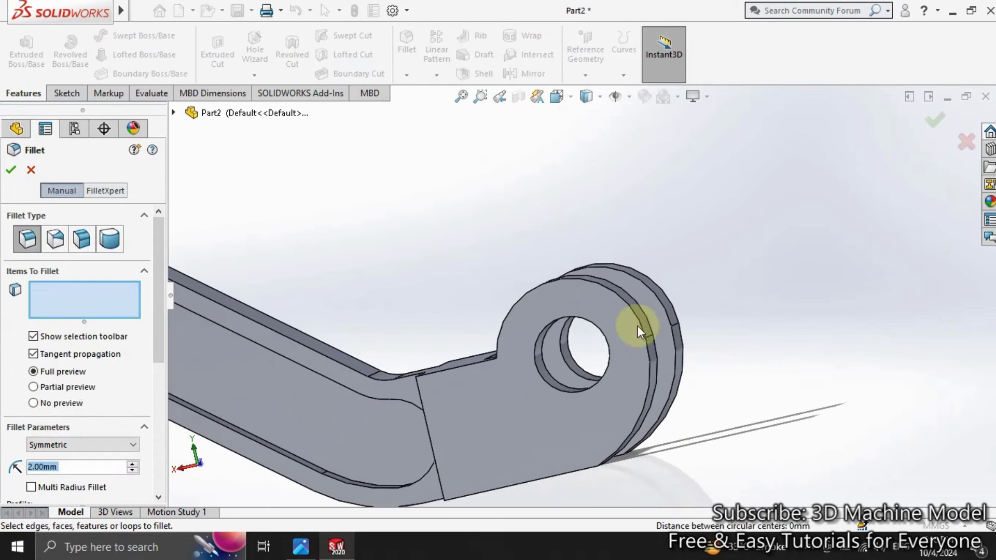
{"action": "left_click", "coordinate": [634, 312]}
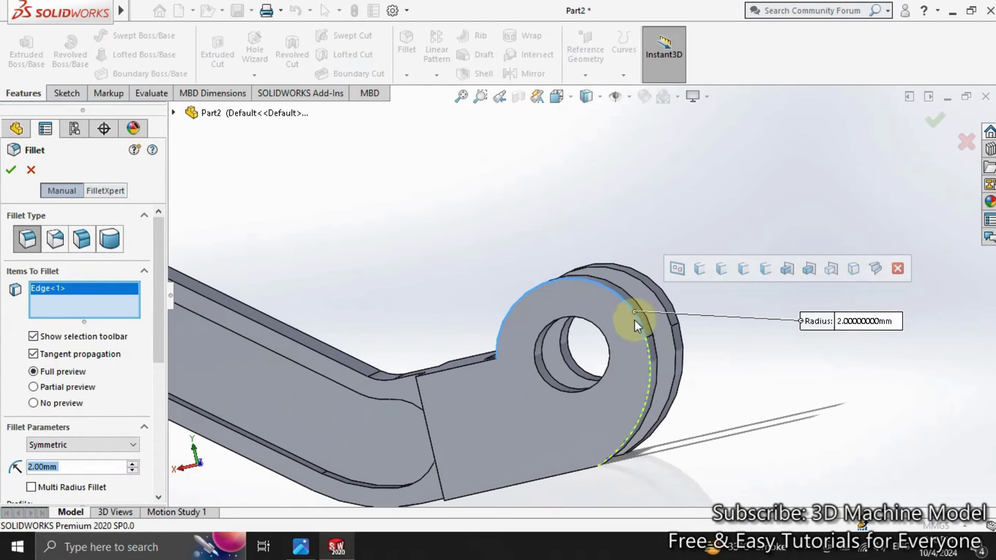
{"action": "right_click", "coordinate": [56, 289]}
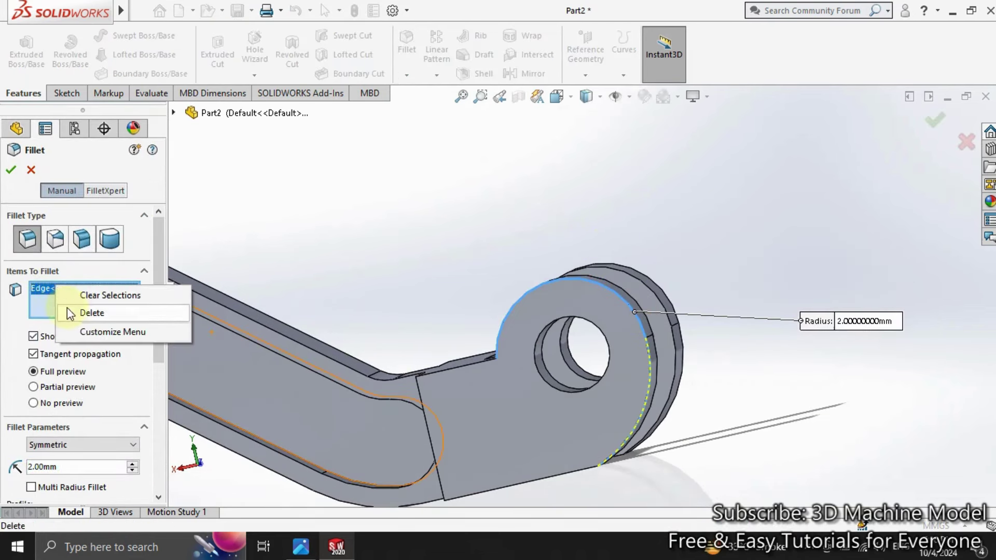
{"action": "left_click", "coordinate": [67, 295]}
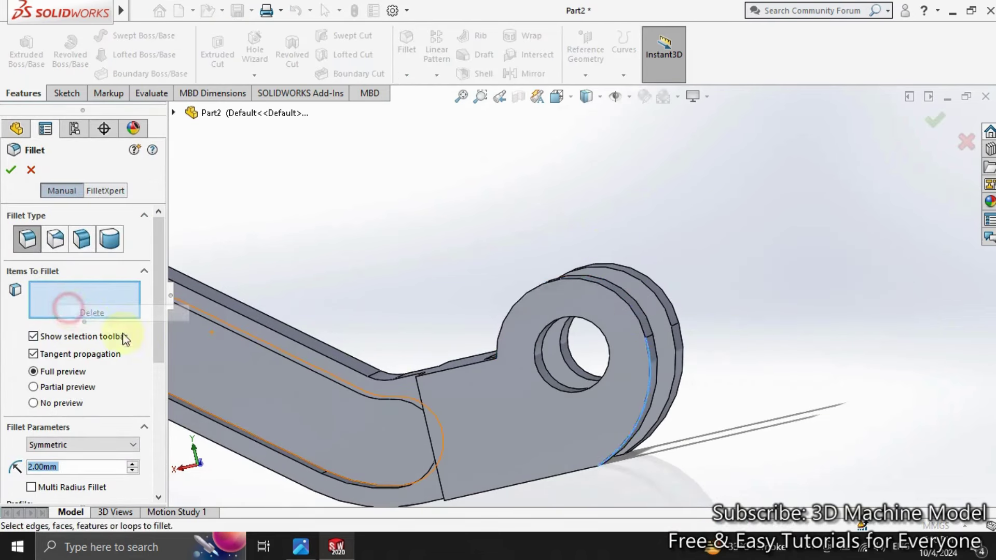
{"action": "left_click", "coordinate": [633, 431]}
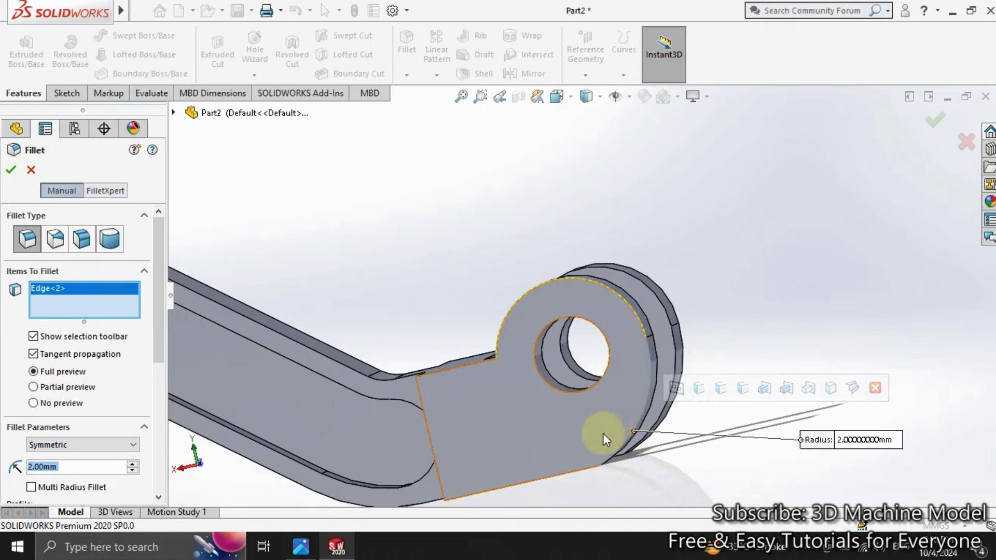
{"action": "middle_click_drag", "start_coordinate": [547, 439], "coordinate": [540, 380]}
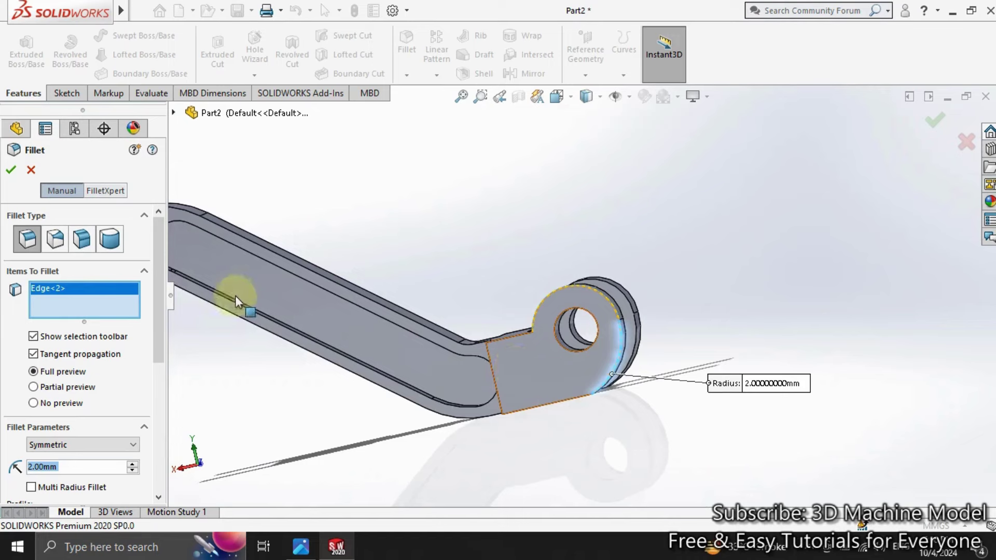
{"action": "left_click", "coordinate": [12, 171]}
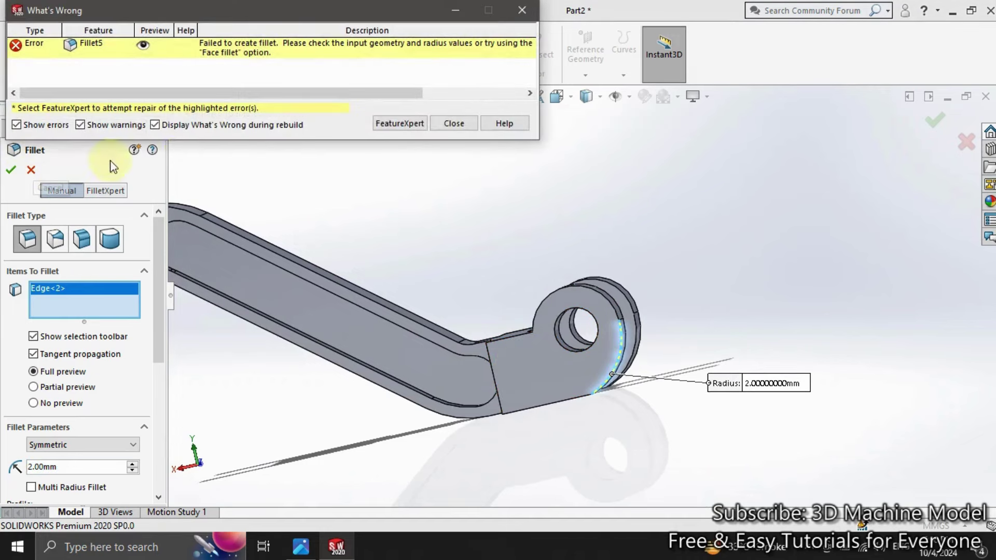
{"action": "left_click", "coordinate": [454, 124]}
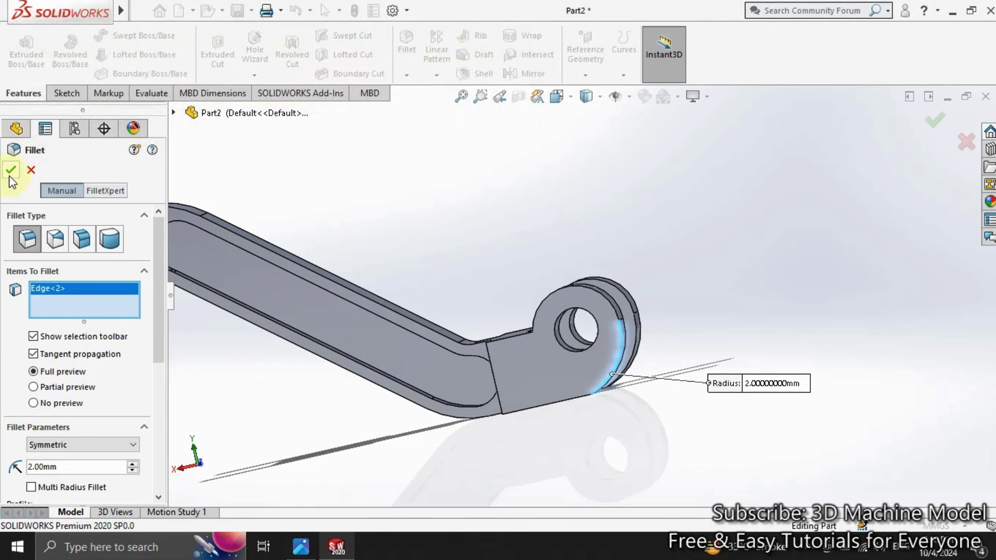
{"action": "left_click", "coordinate": [28, 171]}
{"action": "scroll", "coordinate": [102, 432], "scroll_direction": "down", "scroll_amount": 1}
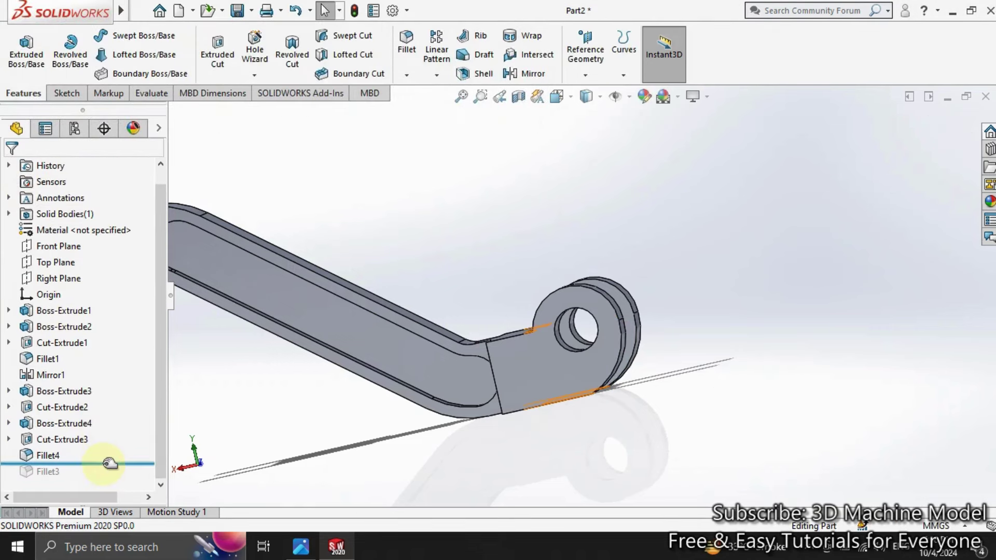
Roll the feature tree forward so Fillet3 is included again
{"action": "left_click_drag", "start_coordinate": [110, 463], "coordinate": [113, 481]}
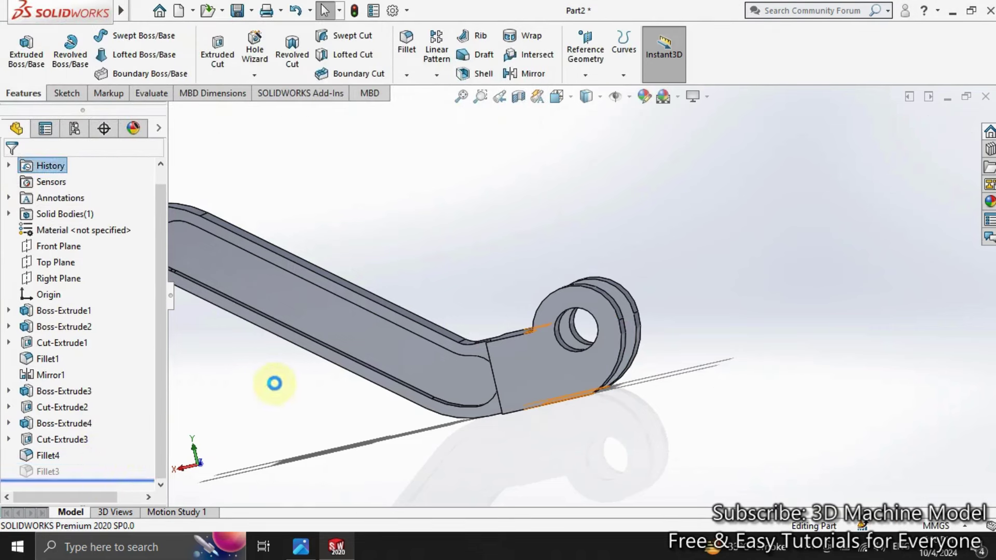
{"action": "scroll", "coordinate": [275, 383], "scroll_direction": "down", "scroll_amount": 3}
{"action": "scroll", "coordinate": [536, 268], "scroll_direction": "up", "scroll_amount": 1}
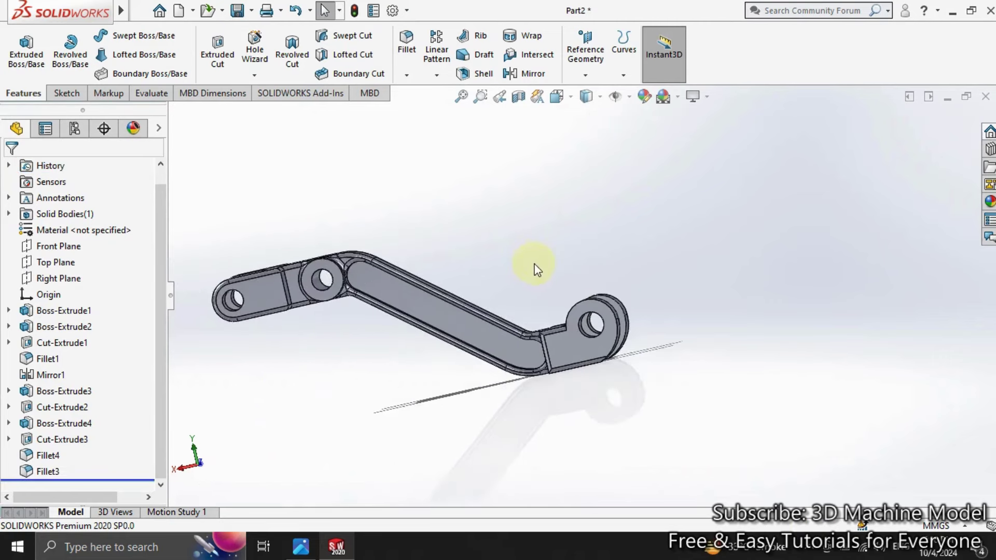
{"action": "scroll", "coordinate": [547, 348], "scroll_direction": "down", "scroll_amount": 1}
{"action": "mouse_move", "coordinate": [546, 343]}
{"action": "middle_mouse_down"}
{"action": "mouse_move", "coordinate": [511, 333]}
{"action": "mouse_move", "coordinate": [334, 391]}
{"action": "mouse_move", "coordinate": [356, 312]}
{"action": "mouse_move", "coordinate": [369, 312]}
{"action": "middle_mouse_up"}
{"action": "scroll", "coordinate": [353, 348], "scroll_direction": "up", "scroll_amount": 2}
{"action": "scroll", "coordinate": [325, 380], "scroll_direction": "up", "scroll_amount": 2}
Add a 2 mm face fillet between the lug and arm faces, declining the variable prompt
{"action": "key", "text": "Return"}
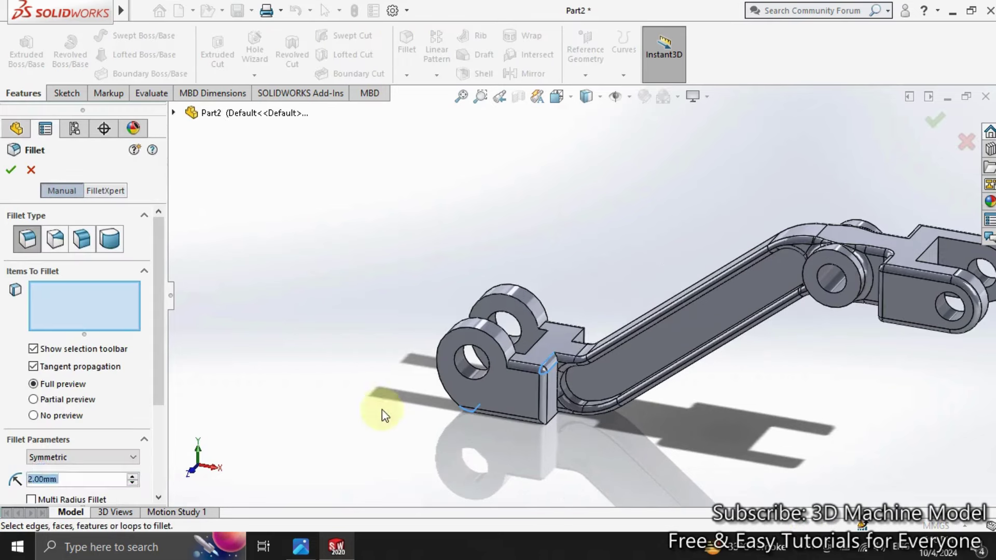
{"action": "left_click", "coordinate": [458, 340]}
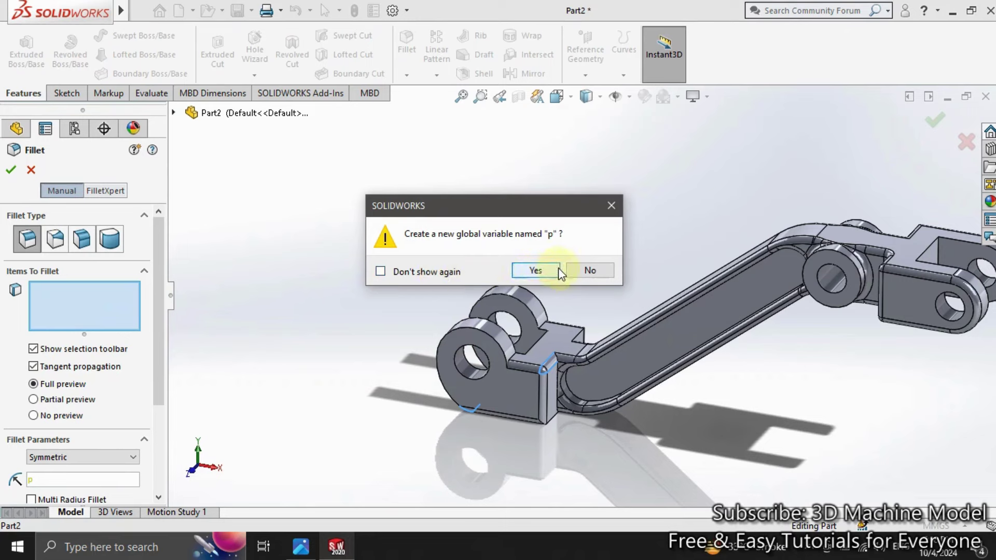
{"action": "left_click", "coordinate": [573, 275]}
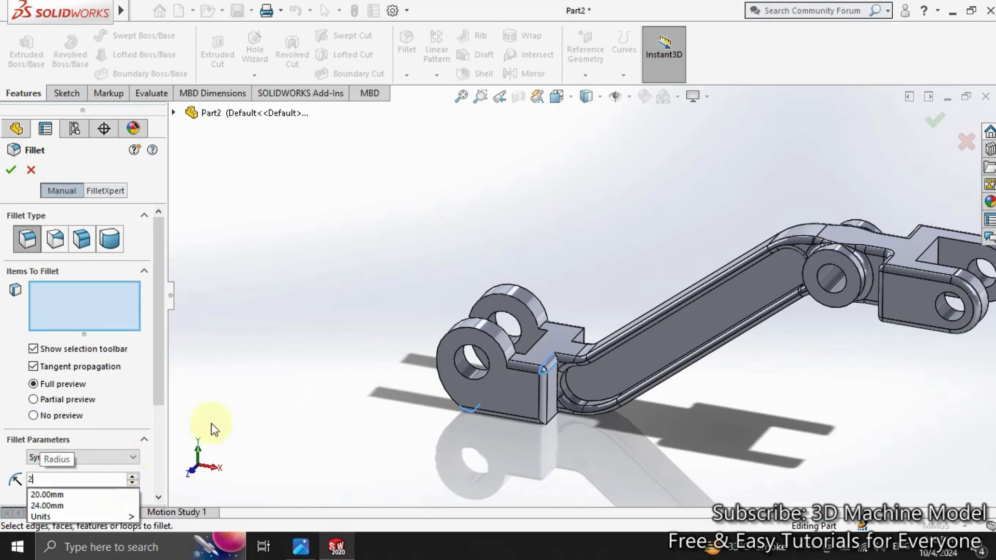
{"action": "key", "text": "Escape"}
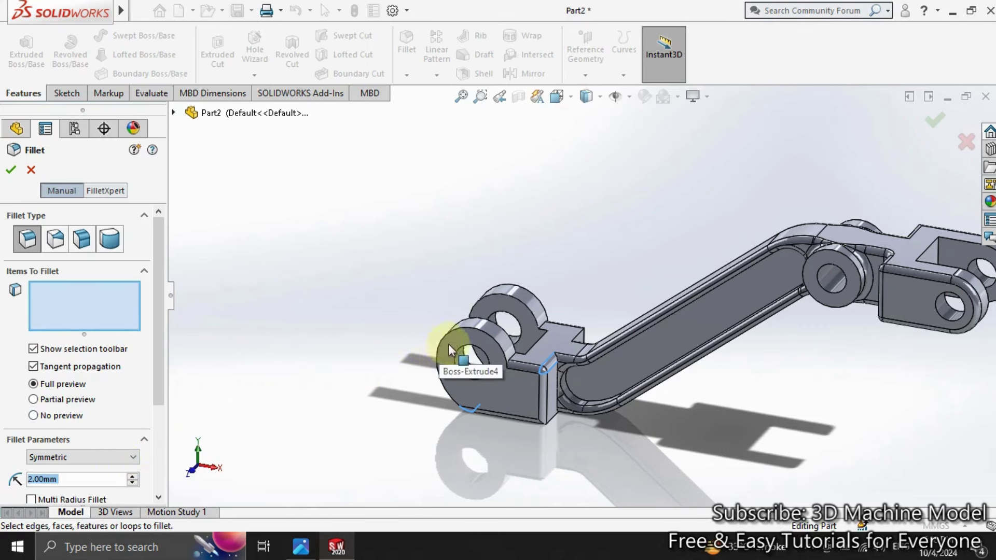
{"action": "left_click", "coordinate": [450, 346]}
{"action": "middle_click_drag", "start_coordinate": [450, 347], "coordinate": [384, 413]}
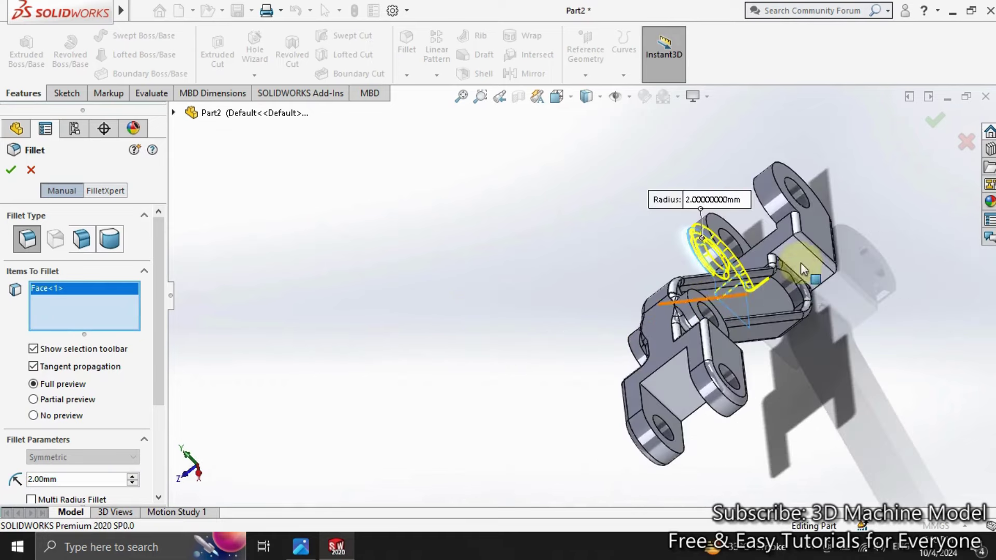
{"action": "mouse_move", "coordinate": [815, 209]}
{"action": "middle_mouse_down"}
{"action": "mouse_move", "coordinate": [650, 305]}
{"action": "mouse_move", "coordinate": [717, 283]}
{"action": "mouse_move", "coordinate": [718, 234]}
{"action": "mouse_move", "coordinate": [590, 356]}
{"action": "mouse_move", "coordinate": [649, 322]}
{"action": "mouse_move", "coordinate": [511, 284]}
{"action": "middle_mouse_up"}
{"action": "left_click", "coordinate": [805, 223]}
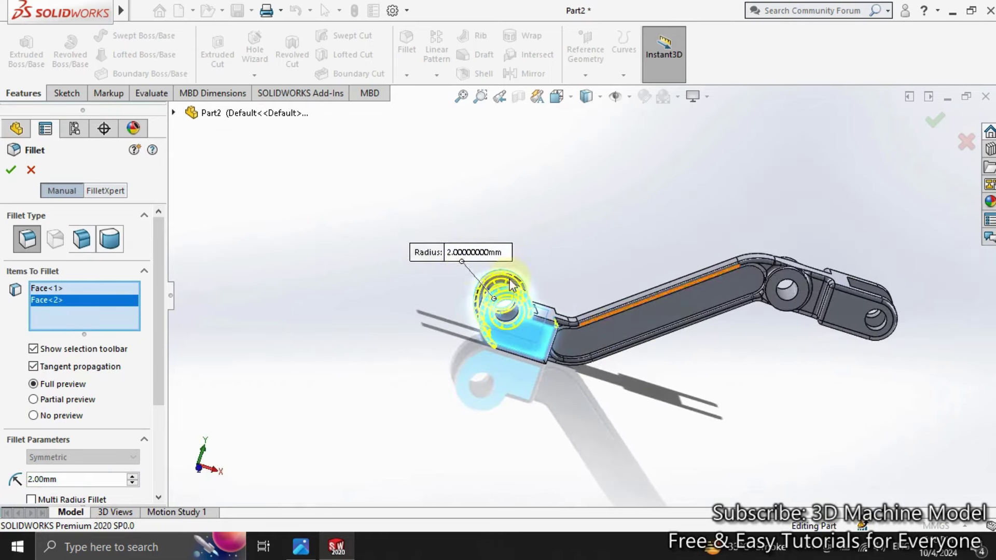
{"action": "left_click", "coordinate": [13, 170]}
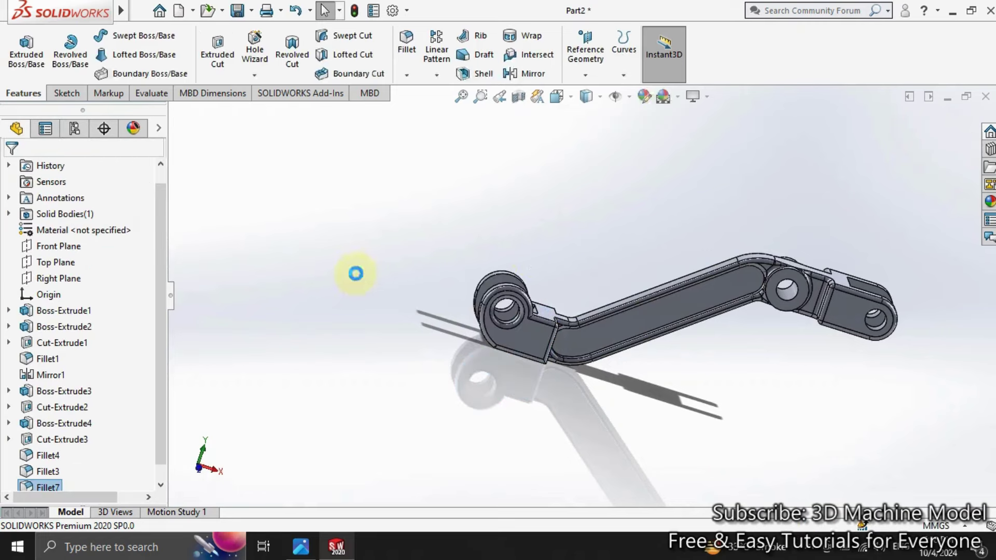
{"action": "mouse_move", "coordinate": [679, 268]}
{"action": "middle_mouse_down"}
{"action": "mouse_move", "coordinate": [704, 269]}
{"action": "mouse_move", "coordinate": [712, 303]}
{"action": "middle_mouse_up"}
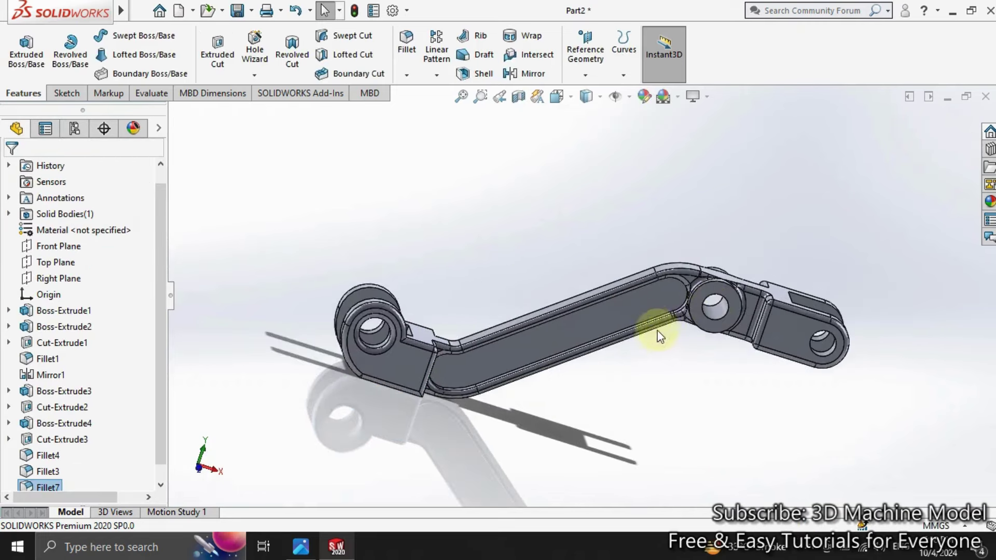
{"action": "mouse_move", "coordinate": [658, 331]}
{"action": "middle_mouse_down"}
{"action": "mouse_move", "coordinate": [600, 310]}
{"action": "mouse_move", "coordinate": [602, 251]}
{"action": "mouse_move", "coordinate": [660, 306]}
{"action": "mouse_move", "coordinate": [596, 356]}
{"action": "mouse_move", "coordinate": [540, 285]}
{"action": "mouse_move", "coordinate": [645, 294]}
{"action": "mouse_move", "coordinate": [656, 324]}
{"action": "mouse_move", "coordinate": [801, 338]}
{"action": "mouse_move", "coordinate": [699, 328]}
{"action": "middle_mouse_up"}
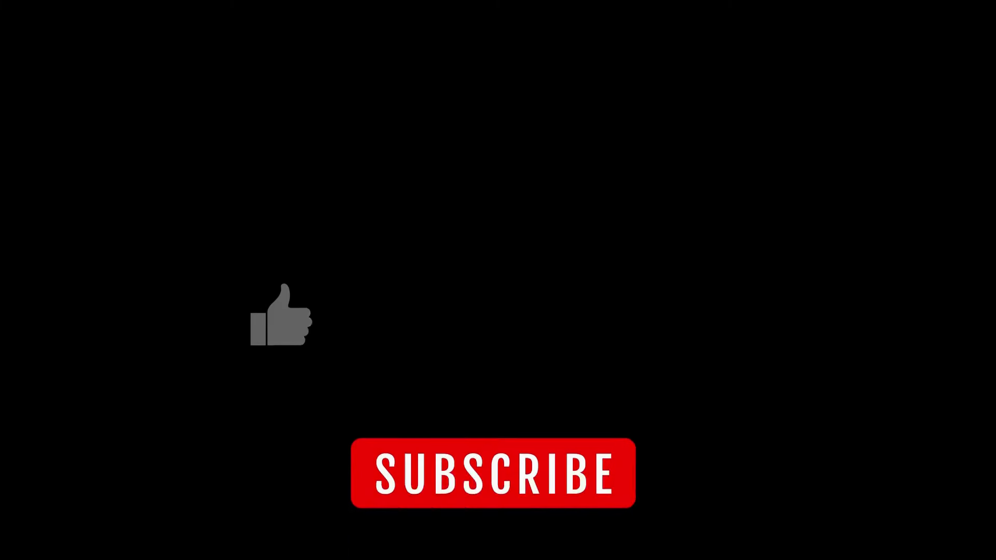